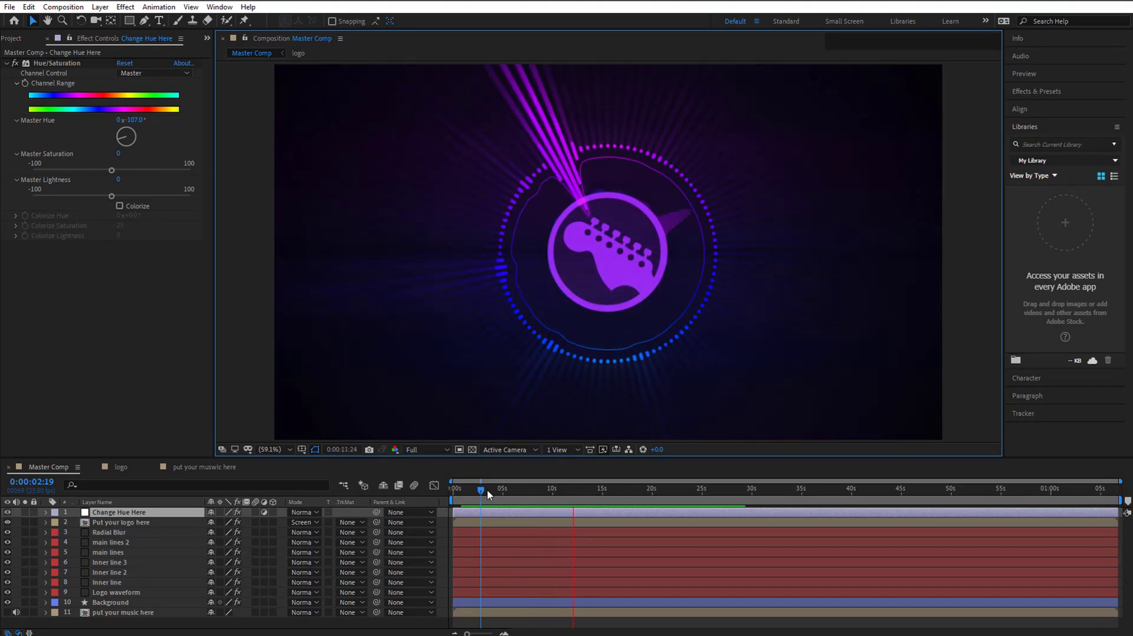
Stop the preview, open the "put your music here" precomp to inspect its audio layer, and return to Master Comp.
{"action": "key", "text": "space"}
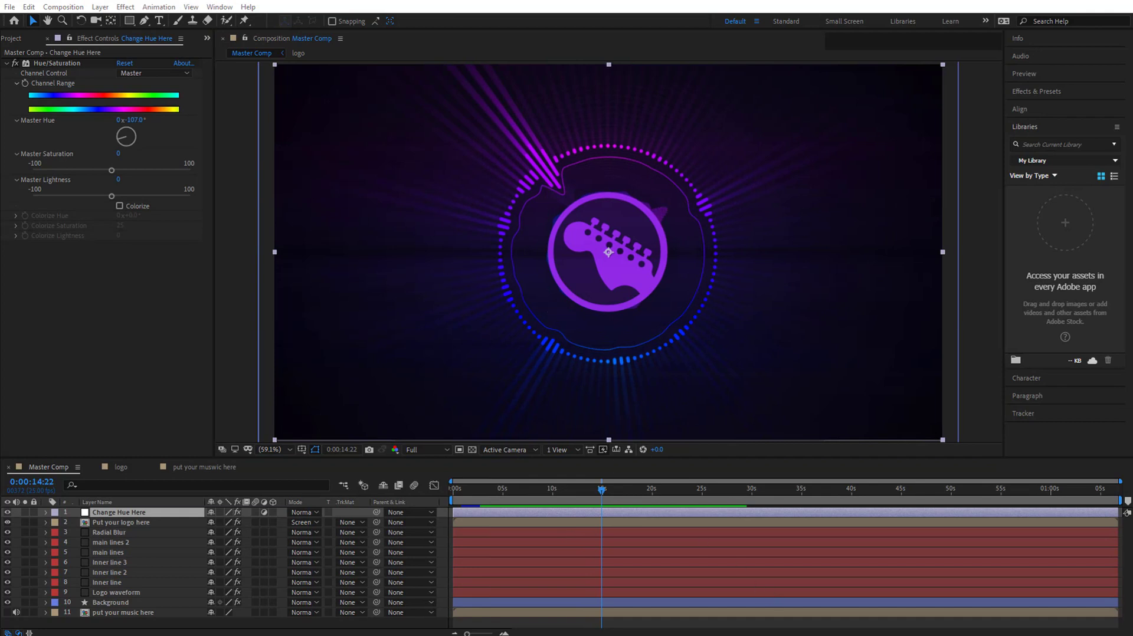
{"action": "left_click", "coordinate": [112, 613]}
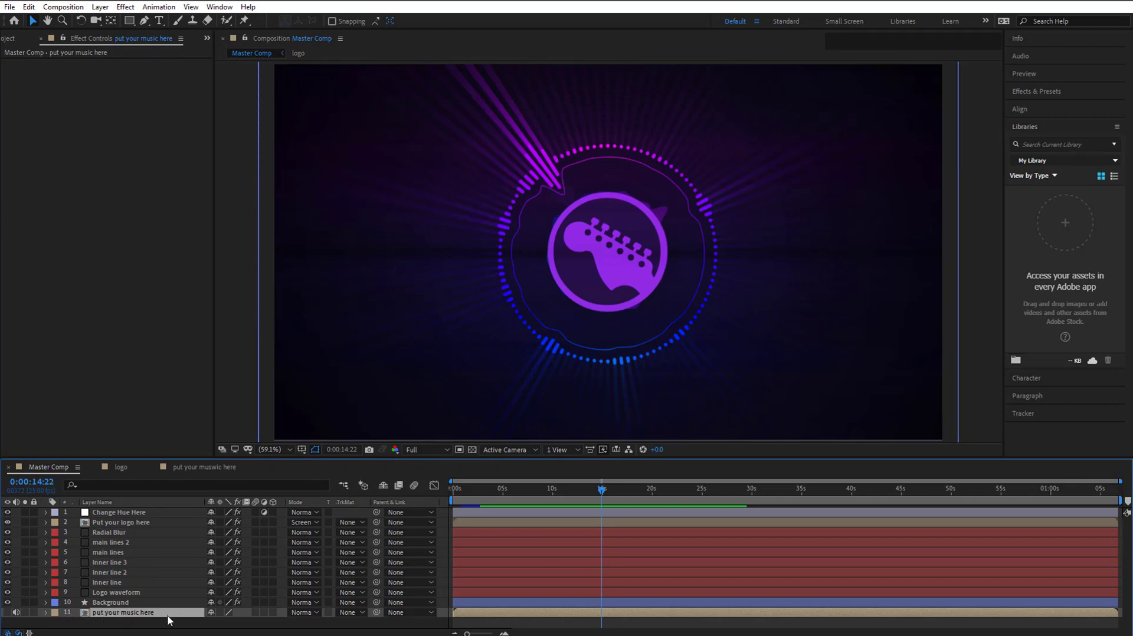
{"action": "double_click", "coordinate": [105, 612]}
{"action": "left_click", "coordinate": [110, 513]}
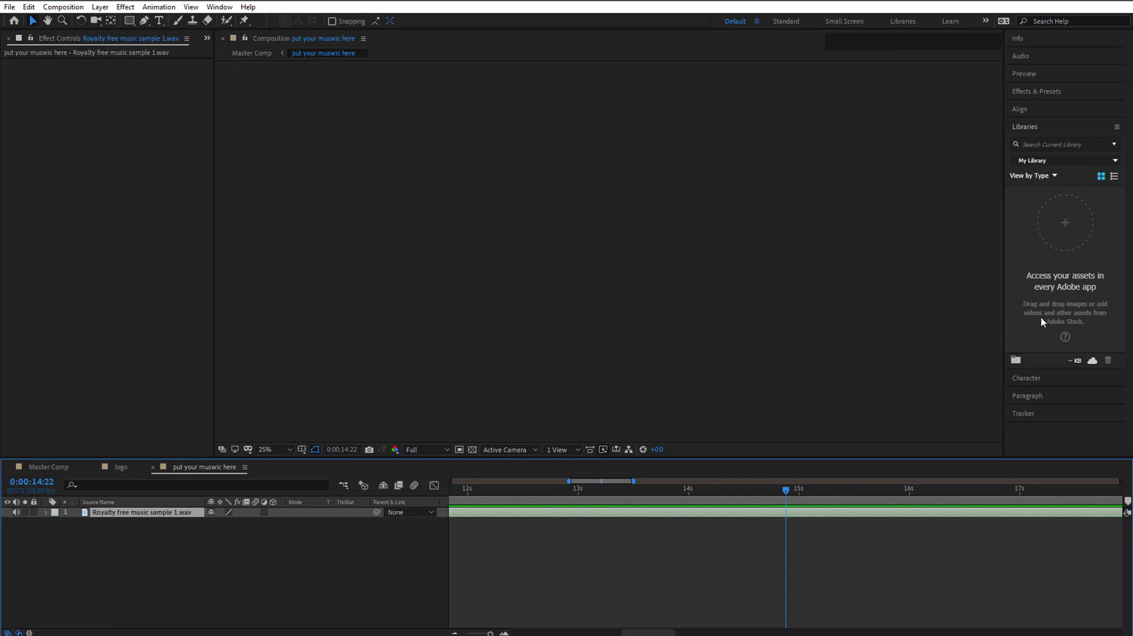
{"action": "left_click", "coordinate": [68, 470]}
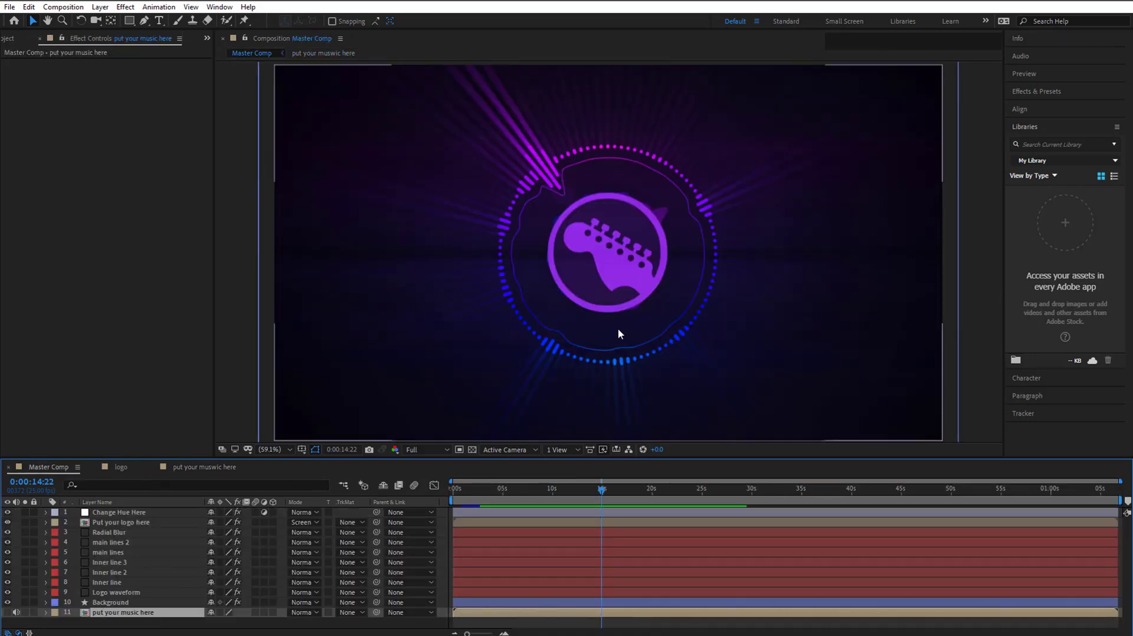
In the logo precomp, hide rock band.png and show hipster.png, then return to Master Comp.
{"action": "left_click", "coordinate": [108, 523]}
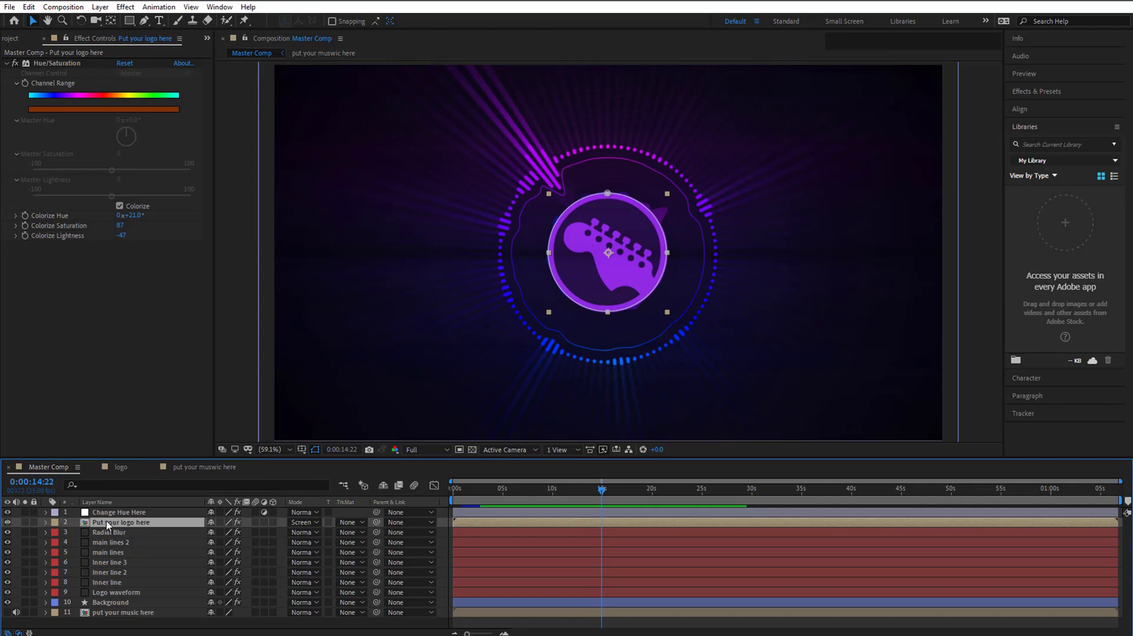
{"action": "double_click", "coordinate": [127, 524]}
{"action": "left_click", "coordinate": [11, 532]}
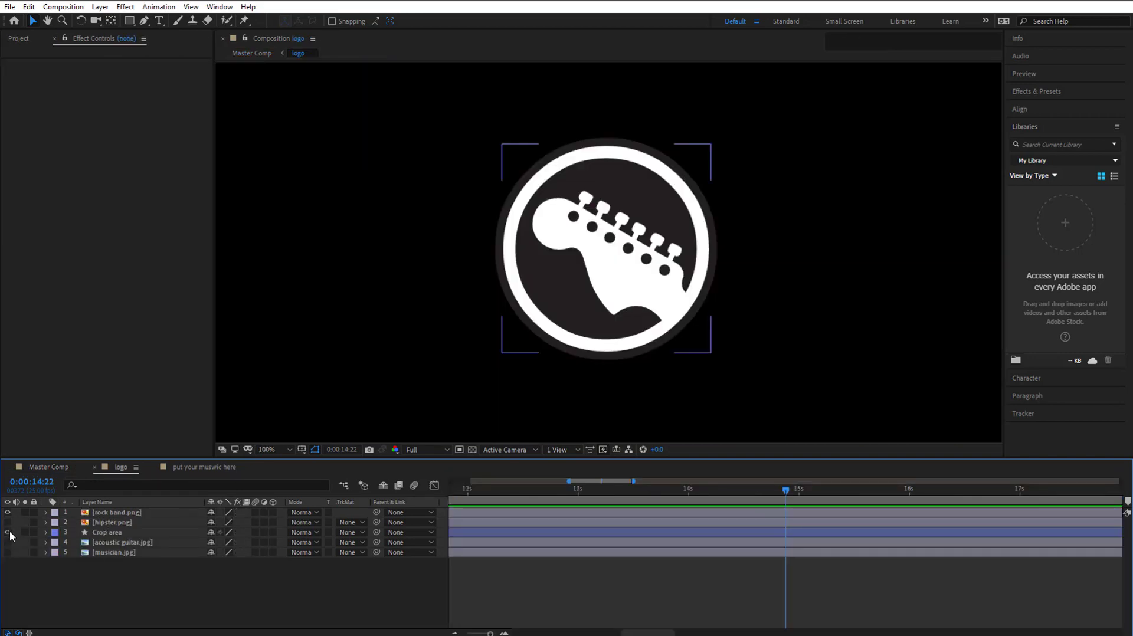
{"action": "left_click", "coordinate": [8, 512]}
{"action": "left_click", "coordinate": [7, 522]}
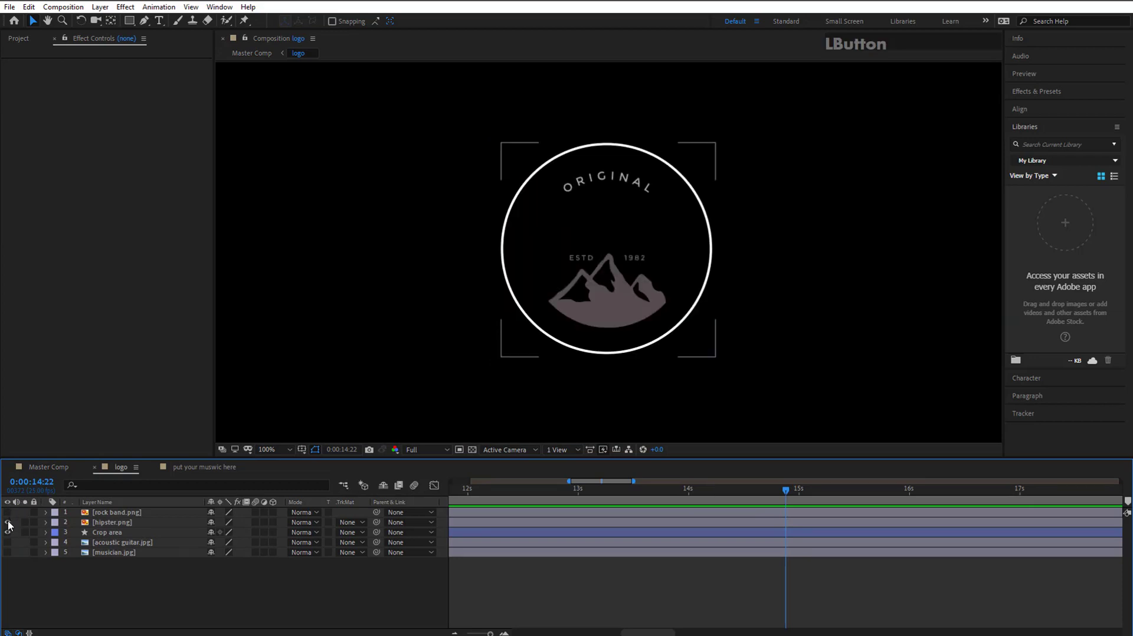
{"action": "left_click", "coordinate": [8, 532]}
{"action": "left_click", "coordinate": [48, 467]}
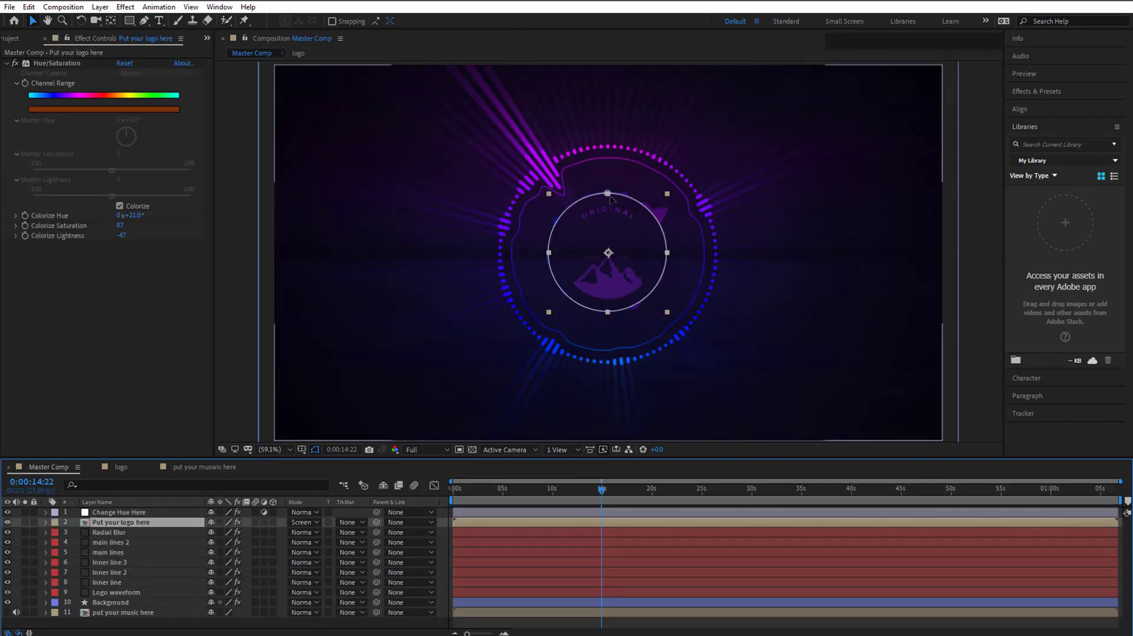
Set the Master Hue of the Change Hue Here layer to 0x+326.0°.
{"action": "left_click", "coordinate": [125, 513]}
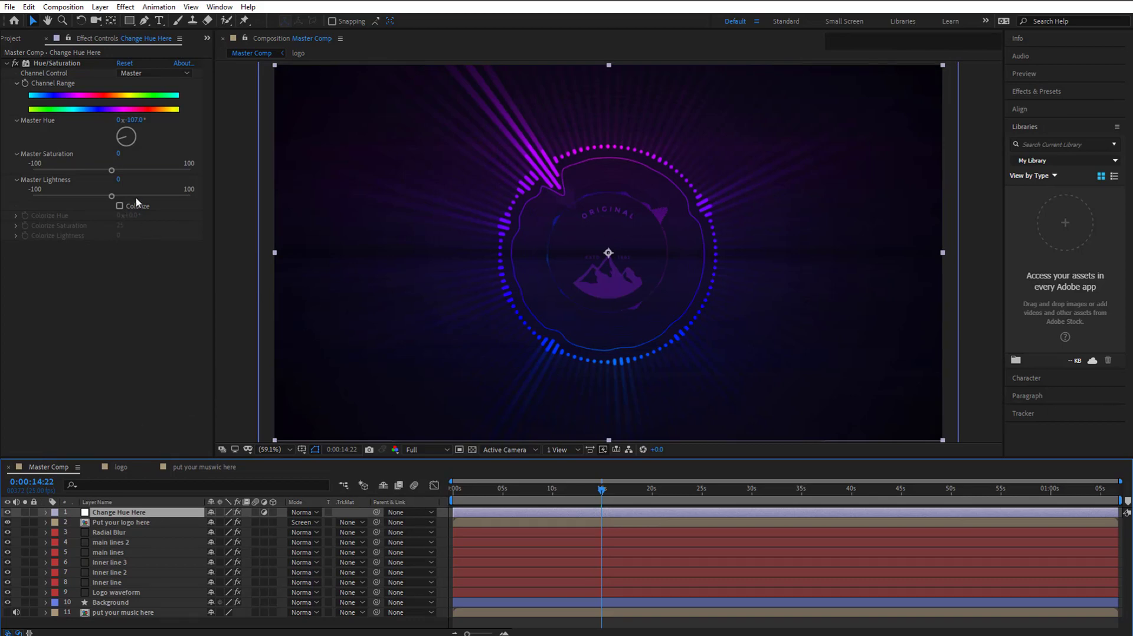
{"action": "mouse_move", "coordinate": [120, 141]}
{"action": "left_mouse_down"}
{"action": "mouse_move", "coordinate": [127, 127]}
{"action": "mouse_move", "coordinate": [147, 136]}
{"action": "mouse_move", "coordinate": [112, 144]}
{"action": "mouse_move", "coordinate": [135, 153]}
{"action": "mouse_move", "coordinate": [115, 147]}
{"action": "mouse_move", "coordinate": [131, 142]}
{"action": "mouse_move", "coordinate": [123, 132]}
{"action": "left_mouse_up"}
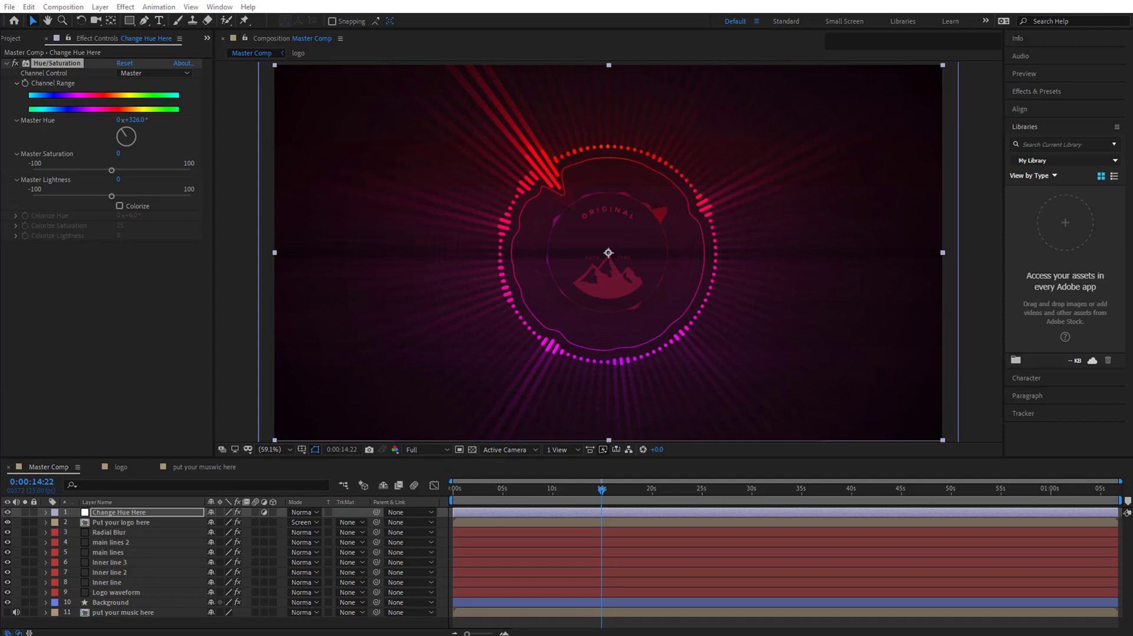
Switch to File Explorer and examine the Audio Waveform folder's music sample, source imagery archive and finished project file.
{"action": "left_click", "coordinate": [661, 635]}
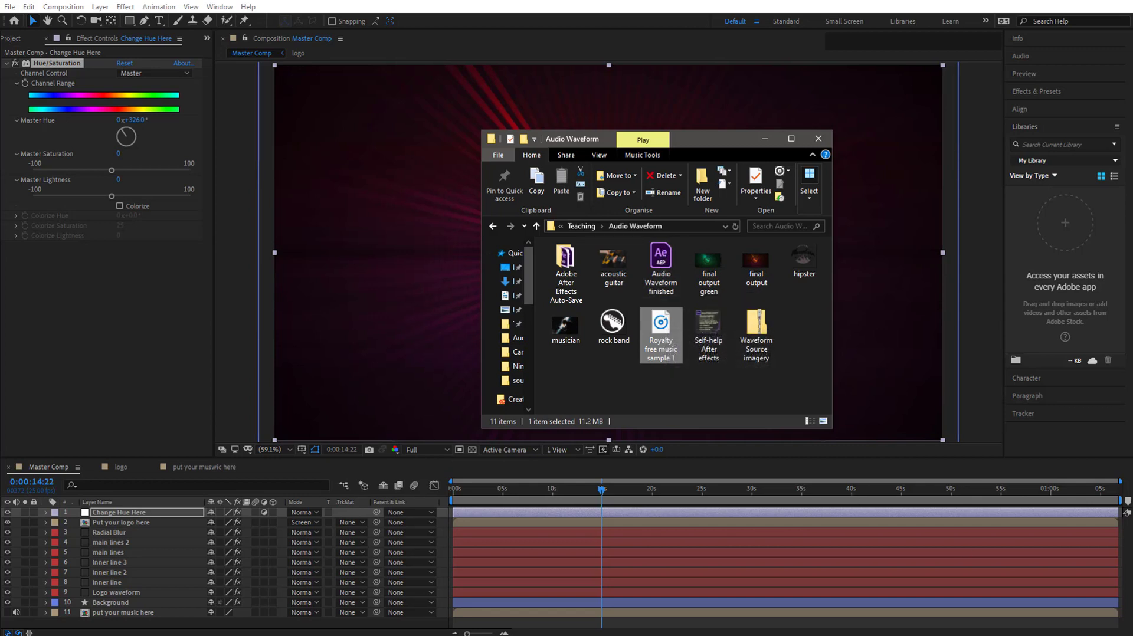
{"action": "left_click_drag", "start_coordinate": [701, 137], "coordinate": [642, 138]}
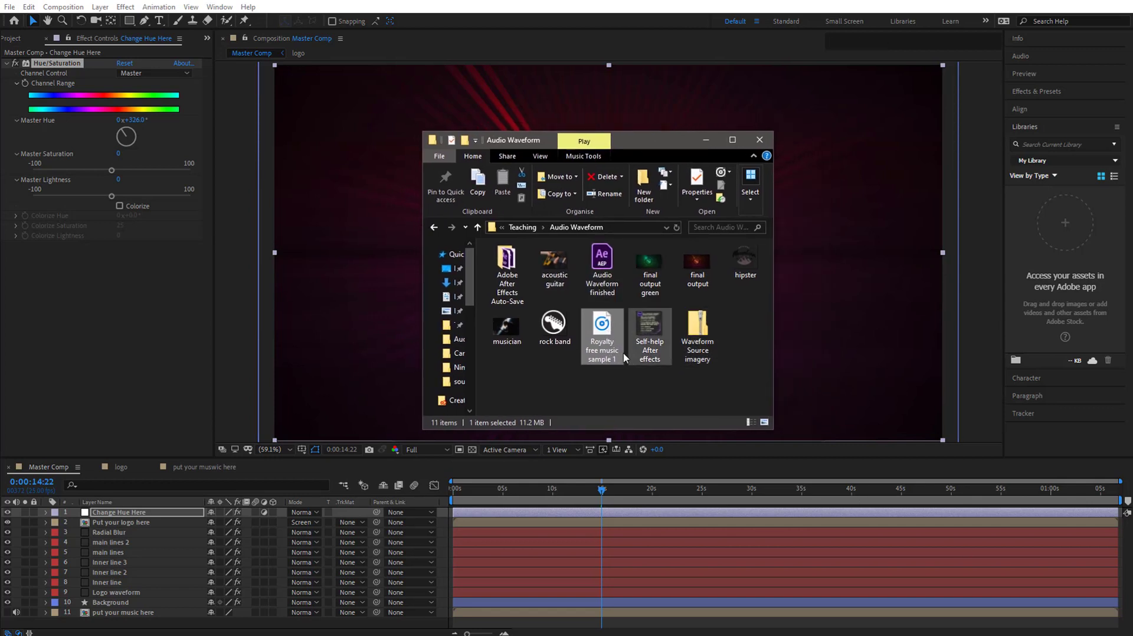
{"action": "left_click", "coordinate": [706, 336]}
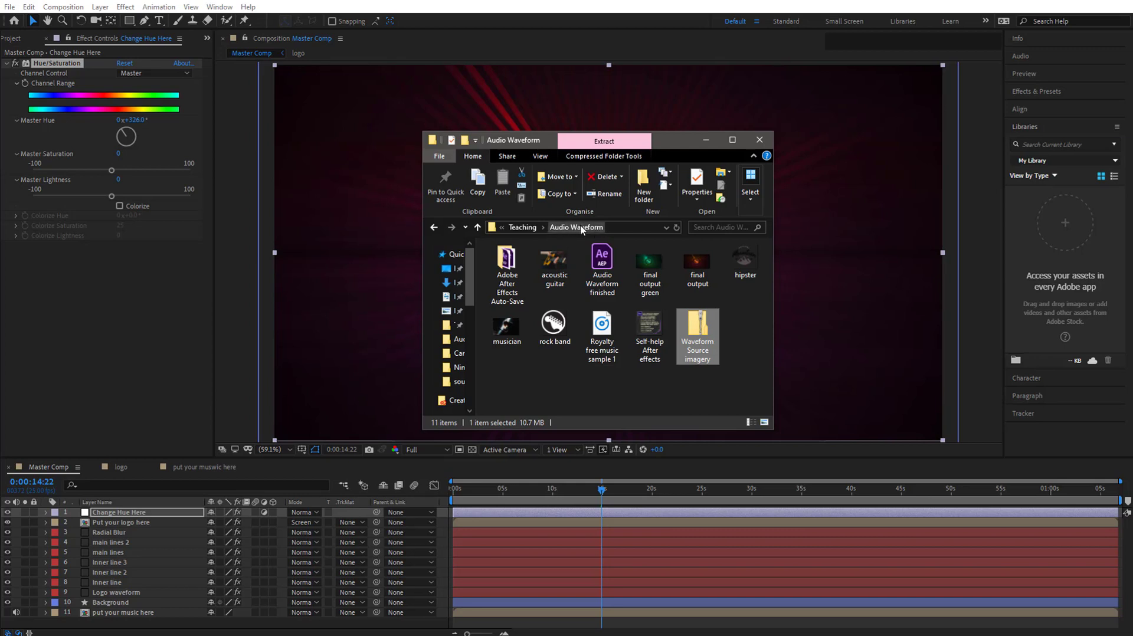
{"action": "left_click", "coordinate": [601, 260]}
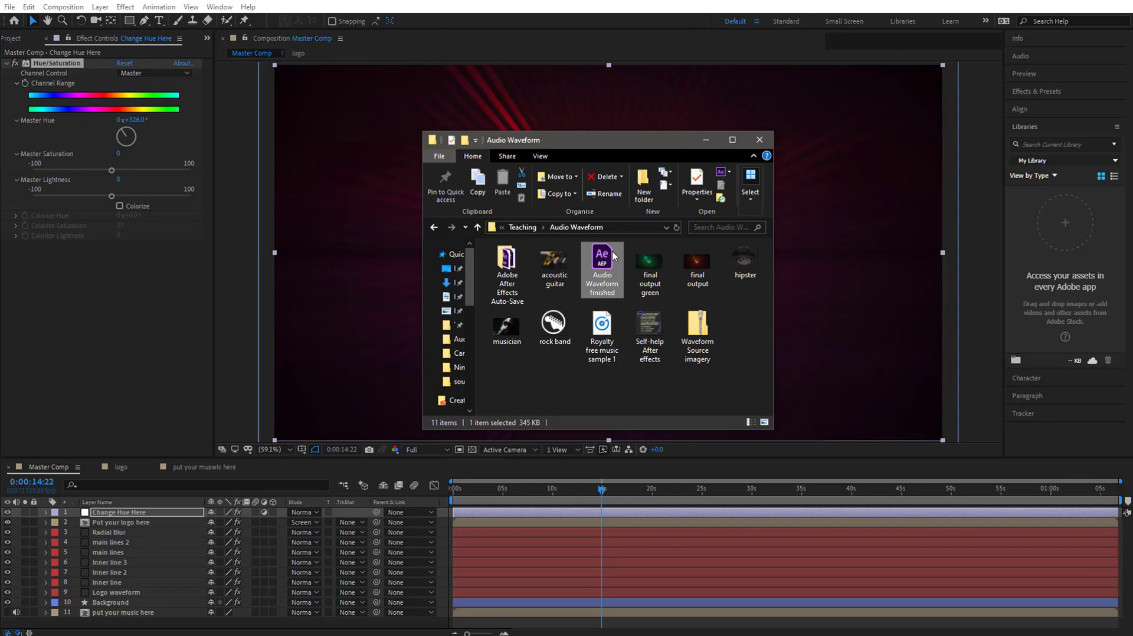
{"action": "left_click", "coordinate": [582, 228]}
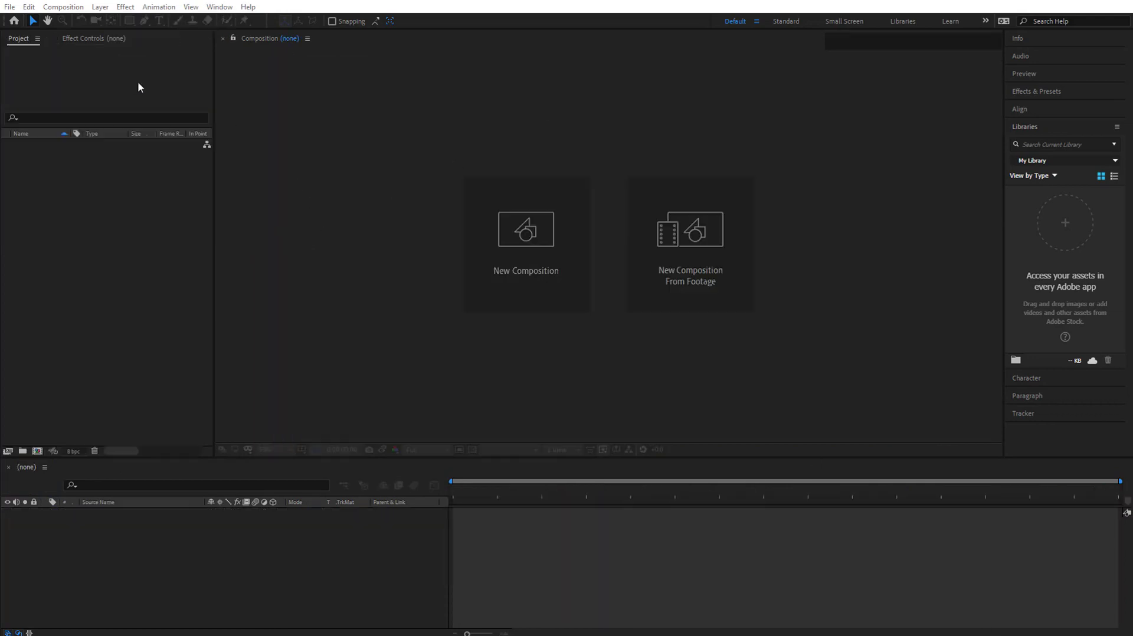
{"action": "left_click", "coordinate": [10, 7]}
{"action": "mouse_move", "coordinate": [28, 21]}
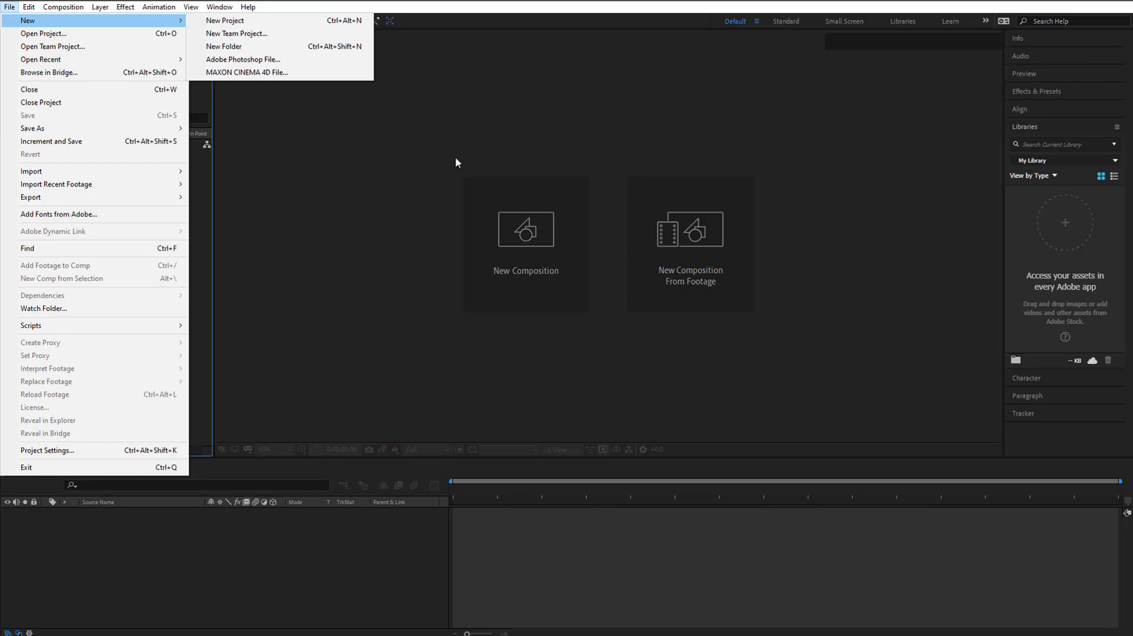
{"action": "left_click", "coordinate": [354, 214]}
{"action": "left_click", "coordinate": [334, 219]}
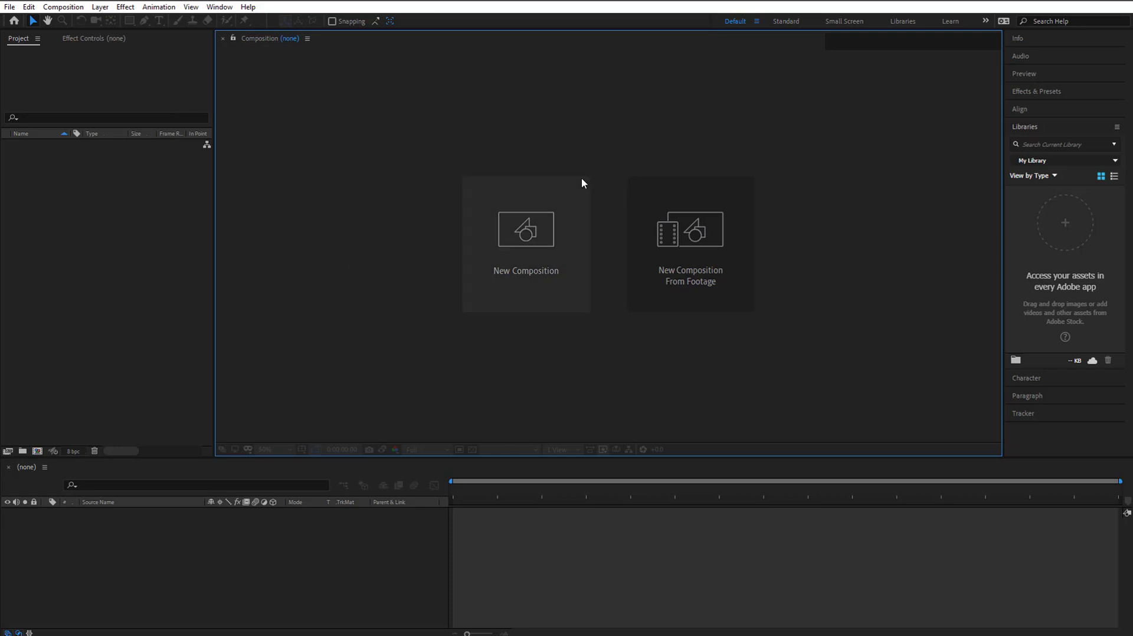
{"action": "left_click", "coordinate": [572, 129]}
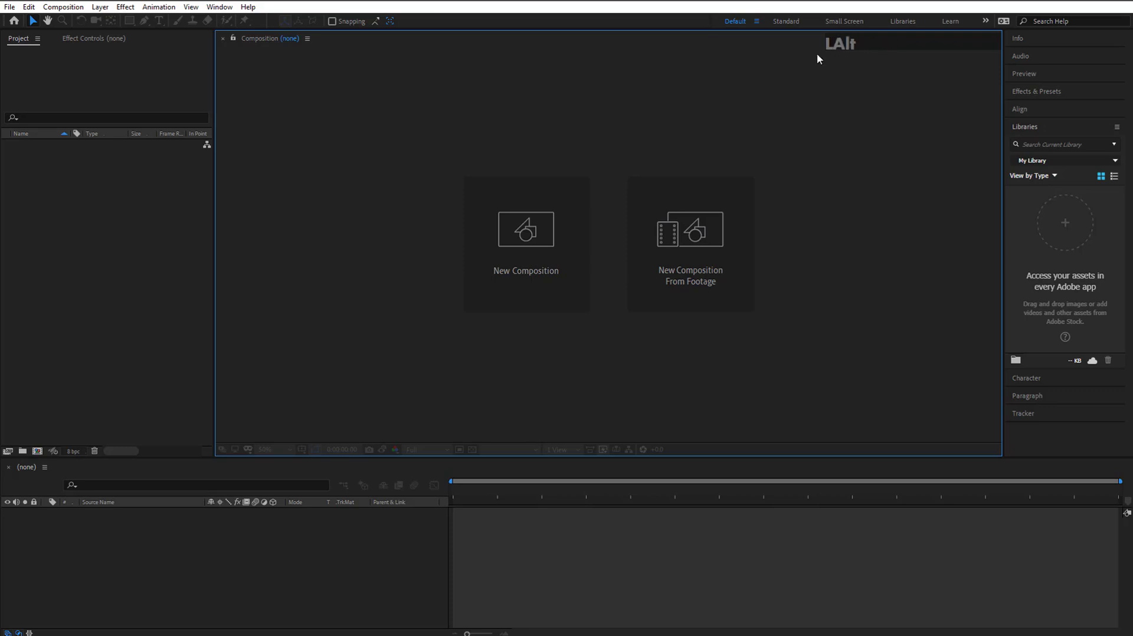
{"action": "key", "text": "ctrl"}
{"action": "key", "text": "alt"}
{"action": "key", "text": "ctrl"}
{"action": "key", "text": "alt+Tab"}
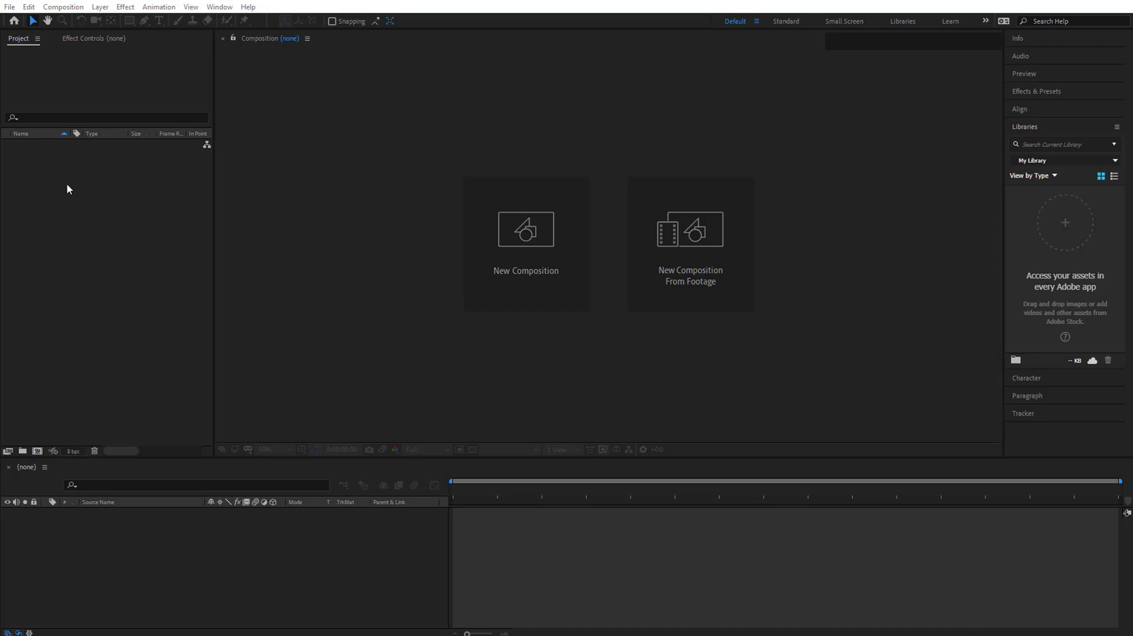
Adjust the width of the panel group holding Project and Effect Controls, and bring the Project panel to the front.
{"action": "left_click", "coordinate": [26, 45]}
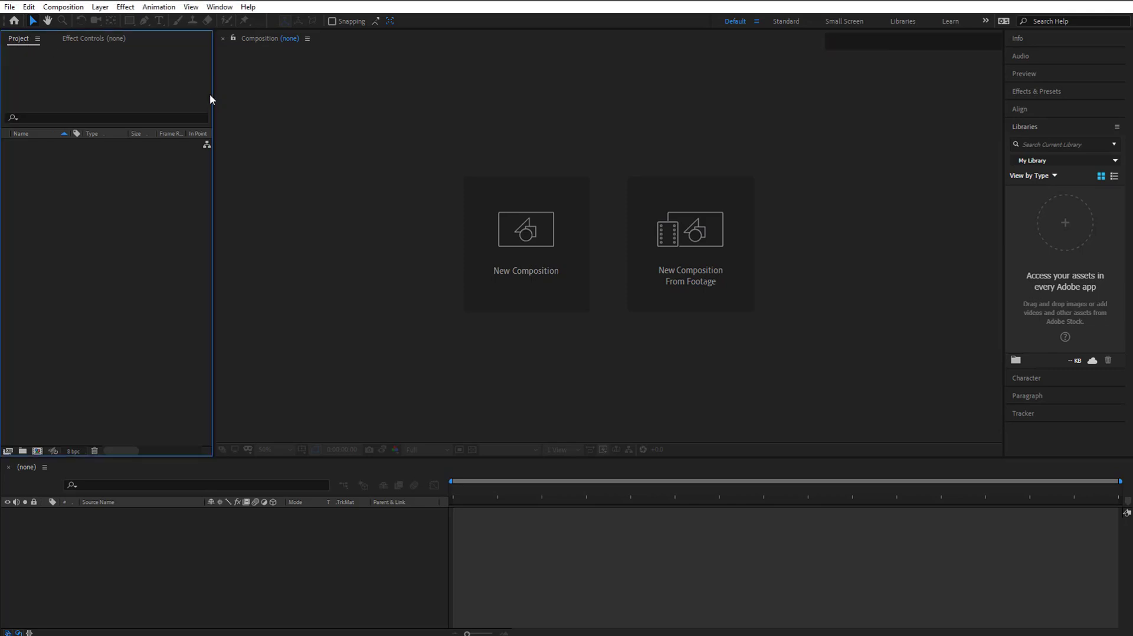
{"action": "left_click_drag", "start_coordinate": [212, 93], "coordinate": [95, 88]}
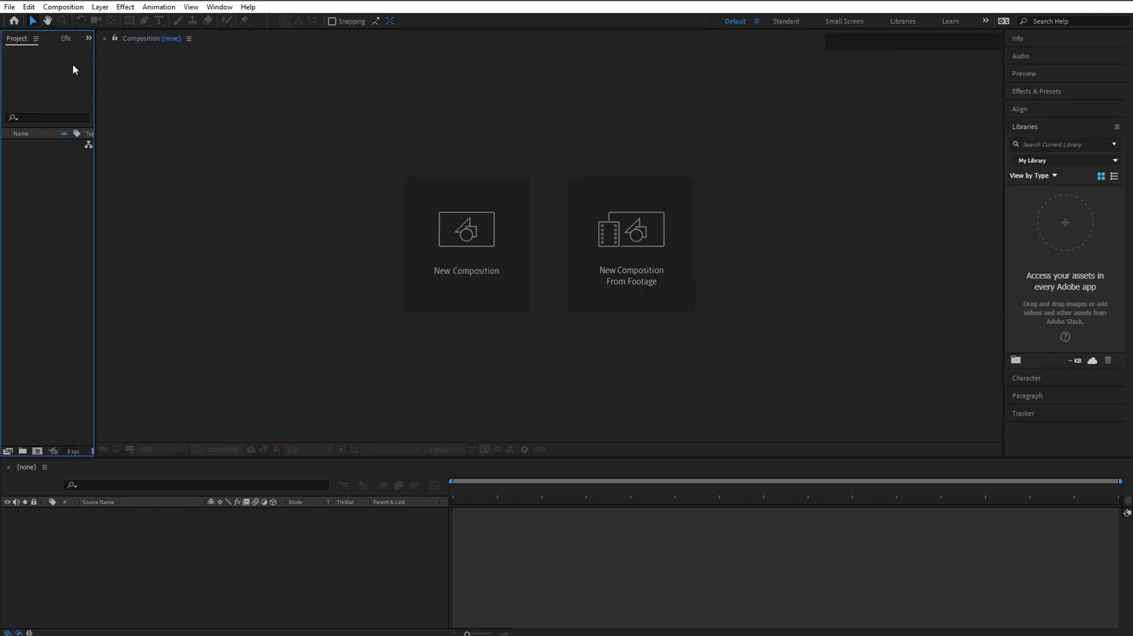
{"action": "left_click", "coordinate": [67, 41]}
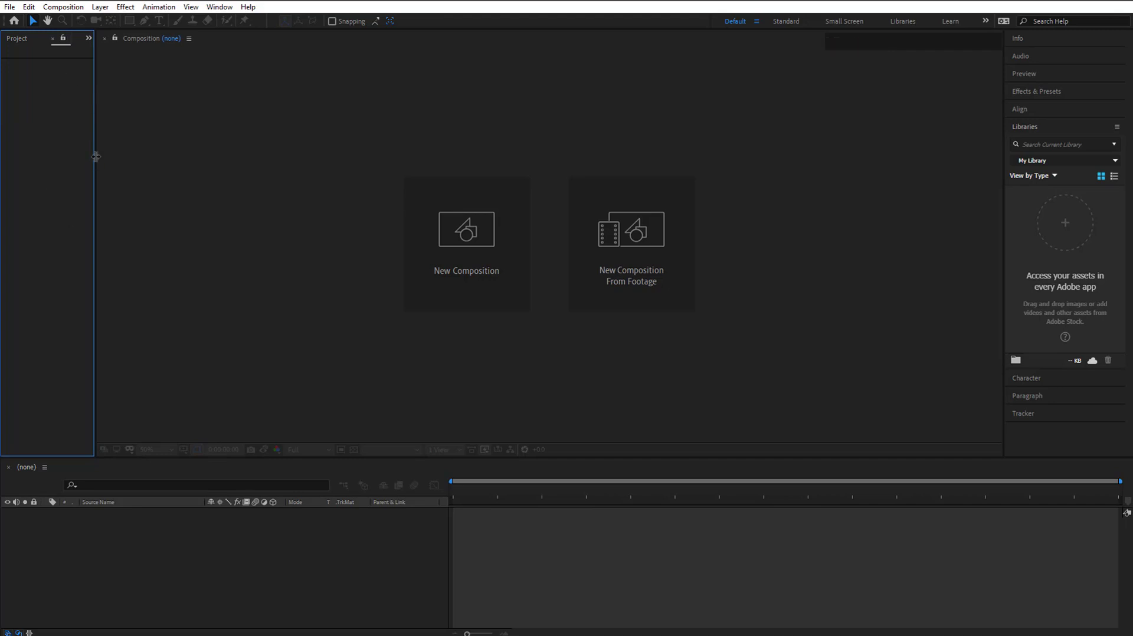
{"action": "left_click_drag", "start_coordinate": [95, 156], "coordinate": [190, 175]}
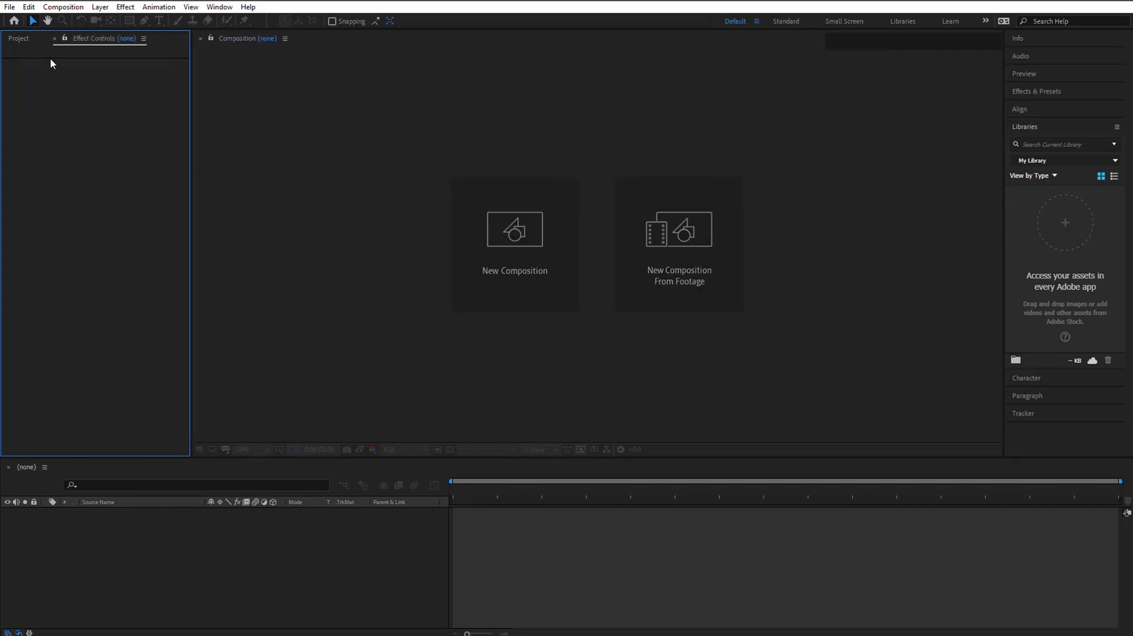
{"action": "left_click", "coordinate": [211, 10]}
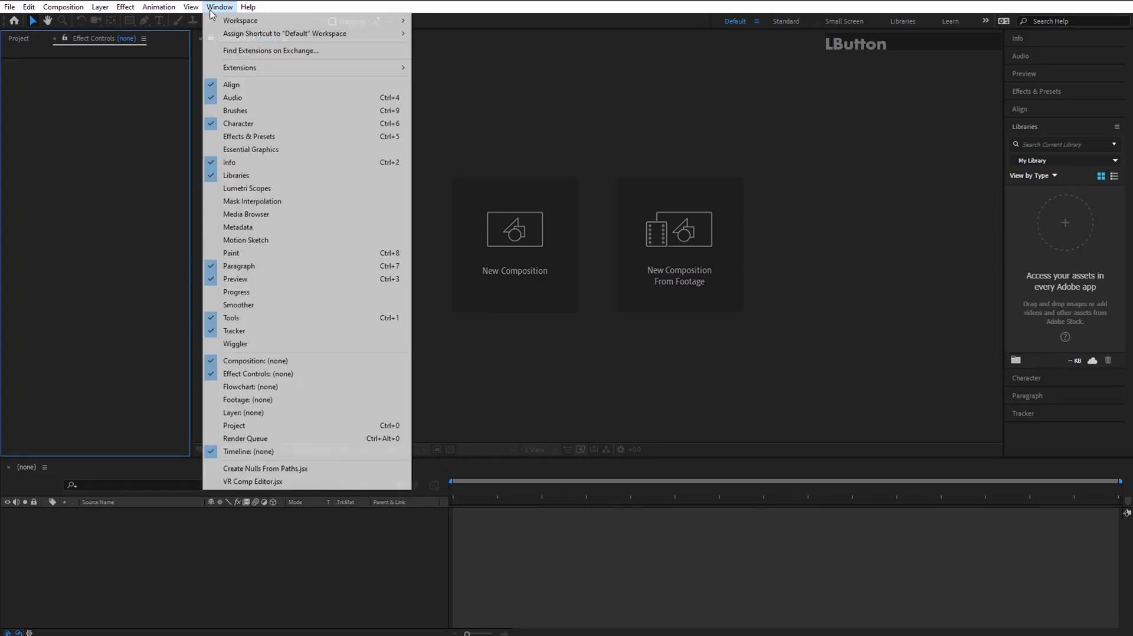
{"action": "left_click", "coordinate": [265, 427]}
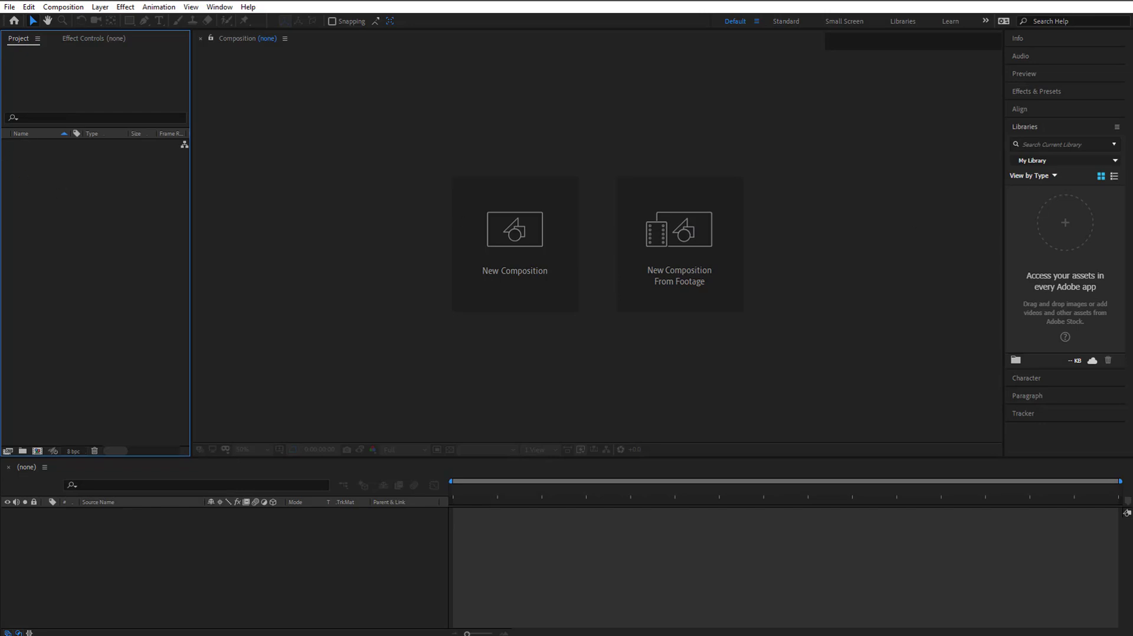
Import the "Royalty free music sample 1" audio file from the Audio Waveform folder into the project.
{"action": "left_click_drag", "start_coordinate": [1132, 159], "coordinate": [430, 111]}
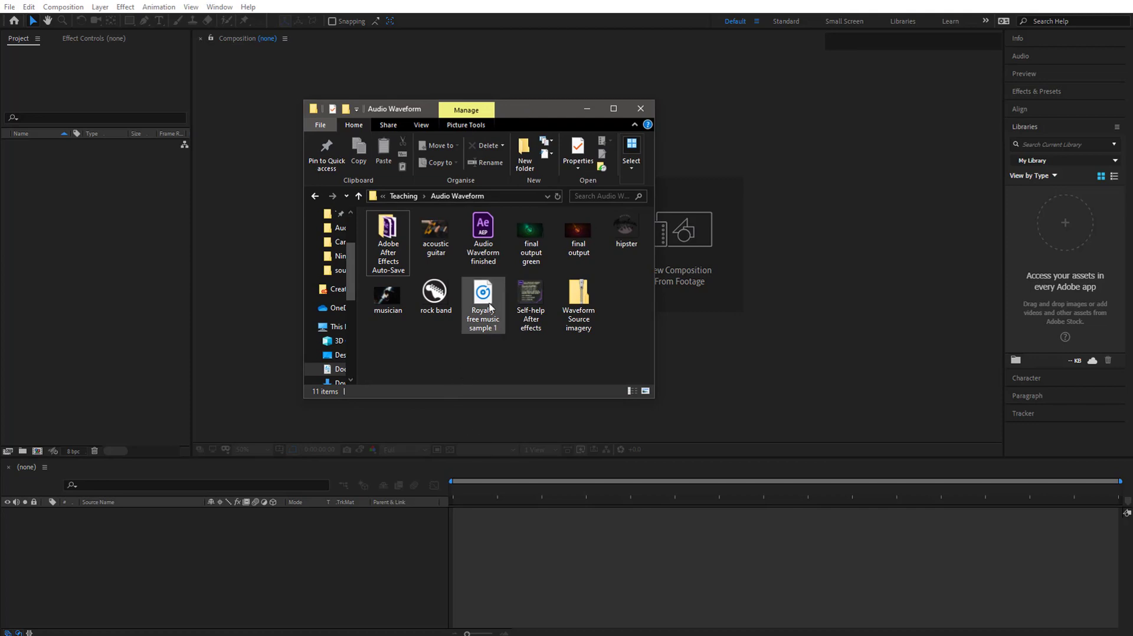
{"action": "left_click_drag", "start_coordinate": [490, 304], "coordinate": [53, 195]}
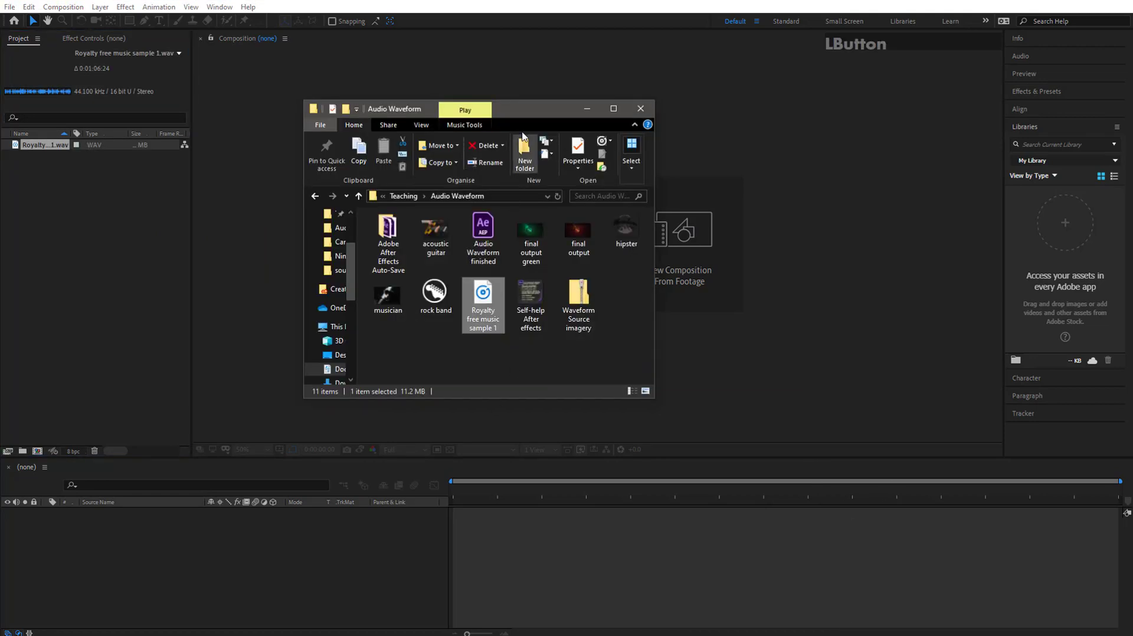
{"action": "left_click_drag", "start_coordinate": [546, 105], "coordinate": [547, 83]}
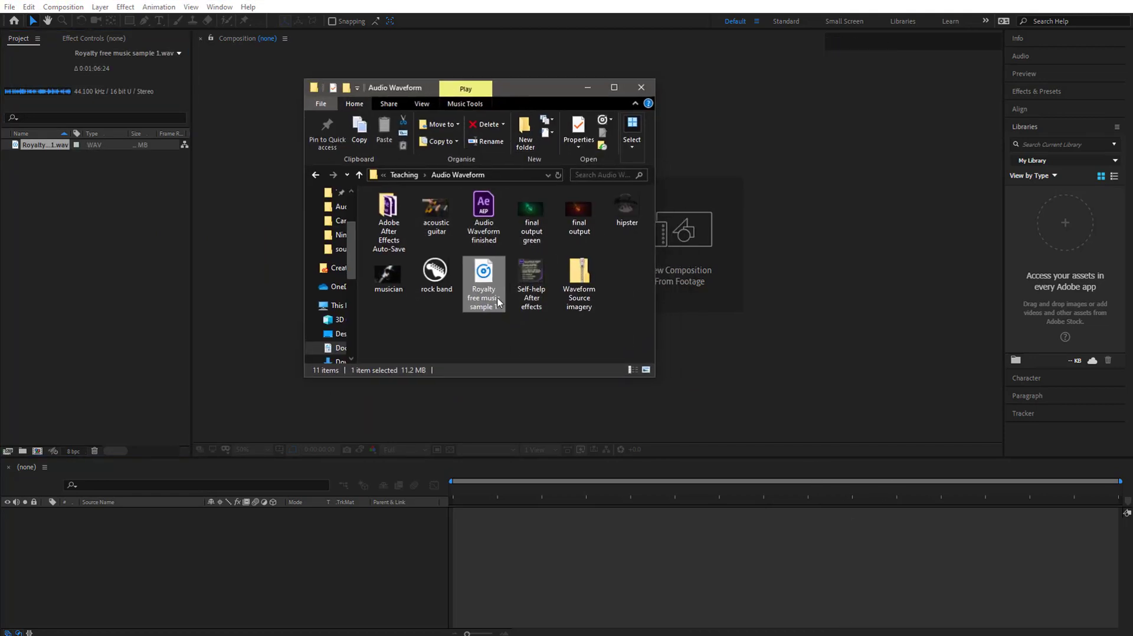
Import the musician, rock band, hipster and acoustic guitar images from the Audio Waveform folder into the project together.
{"action": "left_click", "coordinate": [425, 311]}
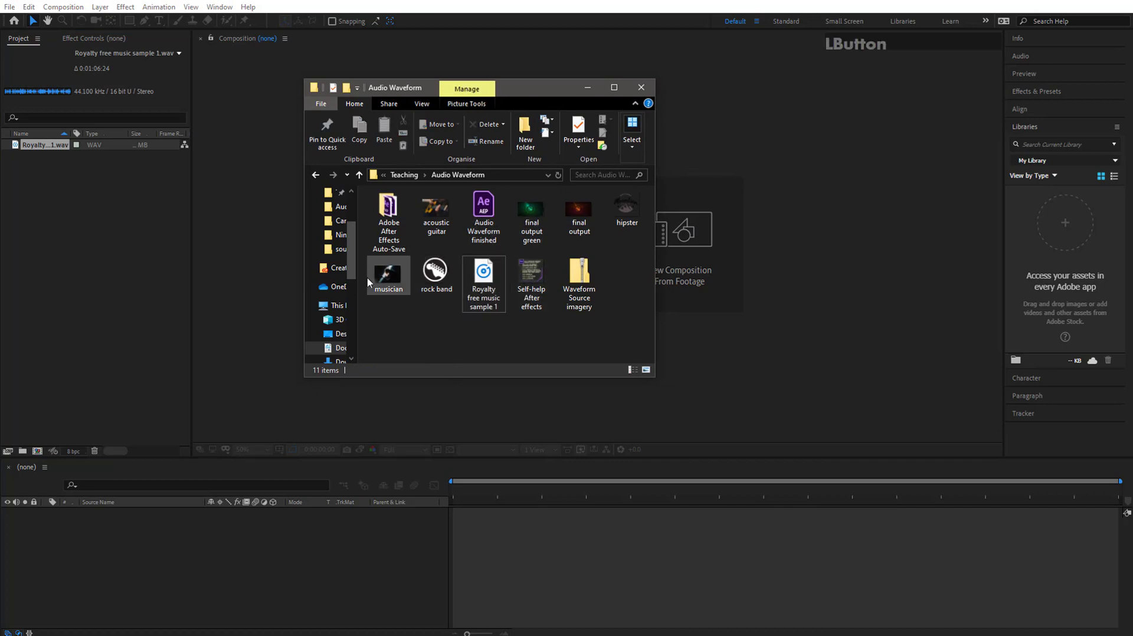
{"action": "left_click", "coordinate": [389, 274]}
{"action": "left_click", "coordinate": [434, 275], "text": "ctrl"}
{"action": "left_click", "coordinate": [627, 207], "text": "ctrl"}
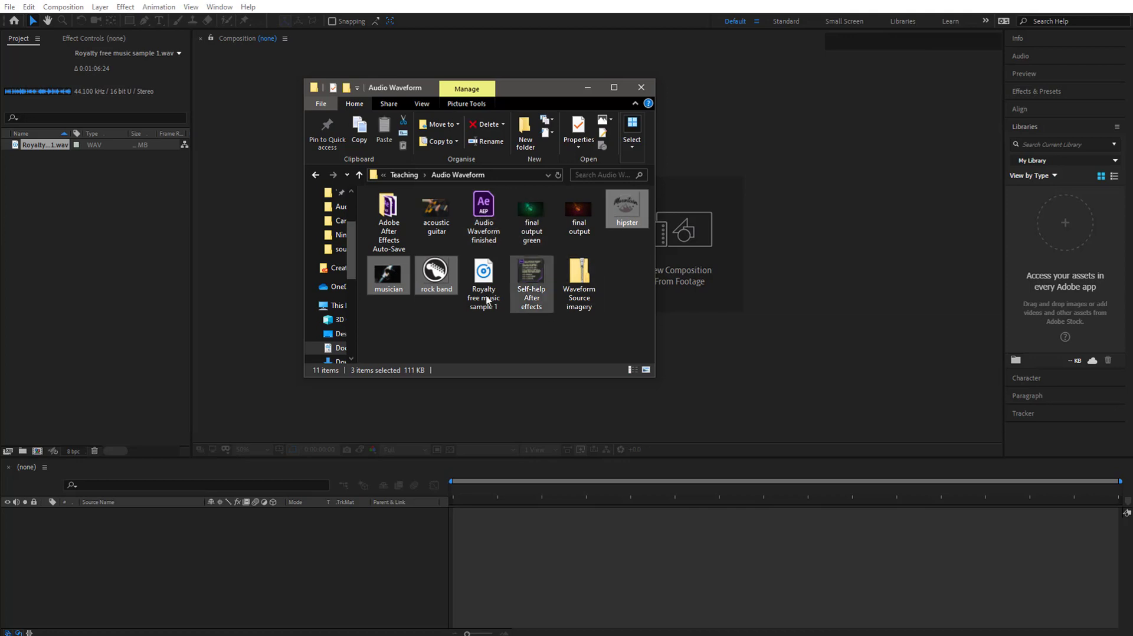
{"action": "mouse_move", "coordinate": [435, 281]}
{"action": "left_mouse_down"}
{"action": "mouse_move", "coordinate": [109, 270]}
{"action": "mouse_move", "coordinate": [82, 255]}
{"action": "mouse_move", "coordinate": [428, 275]}
{"action": "left_mouse_up"}
{"action": "left_click", "coordinate": [439, 227], "text": "ctrl"}
{"action": "left_click_drag", "start_coordinate": [439, 228], "coordinate": [68, 218]}
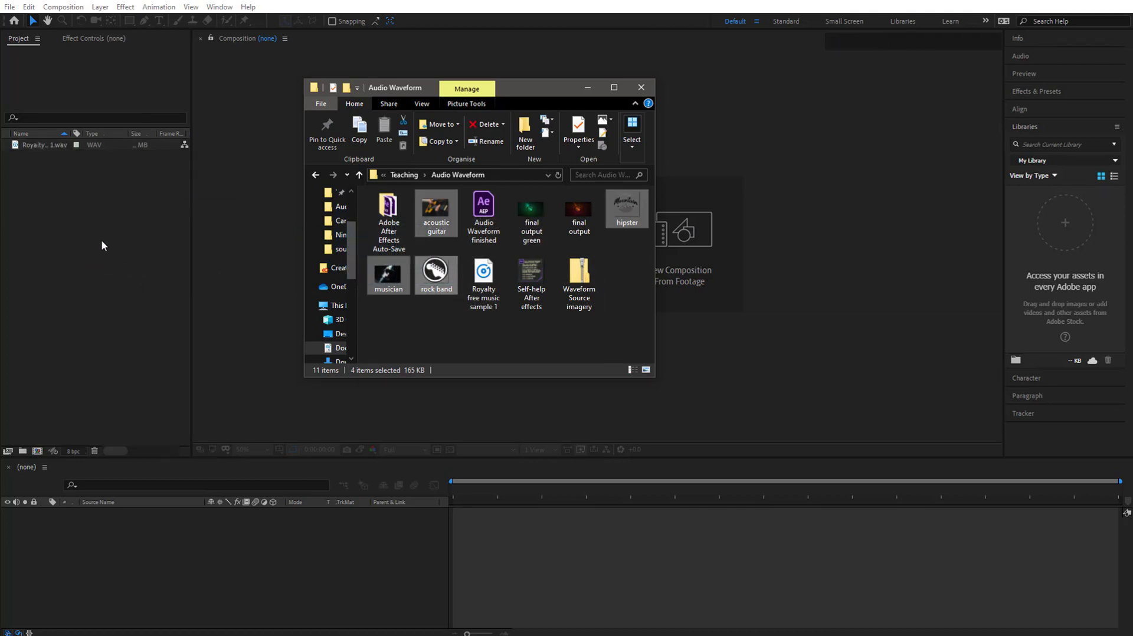
{"action": "left_click", "coordinate": [55, 230]}
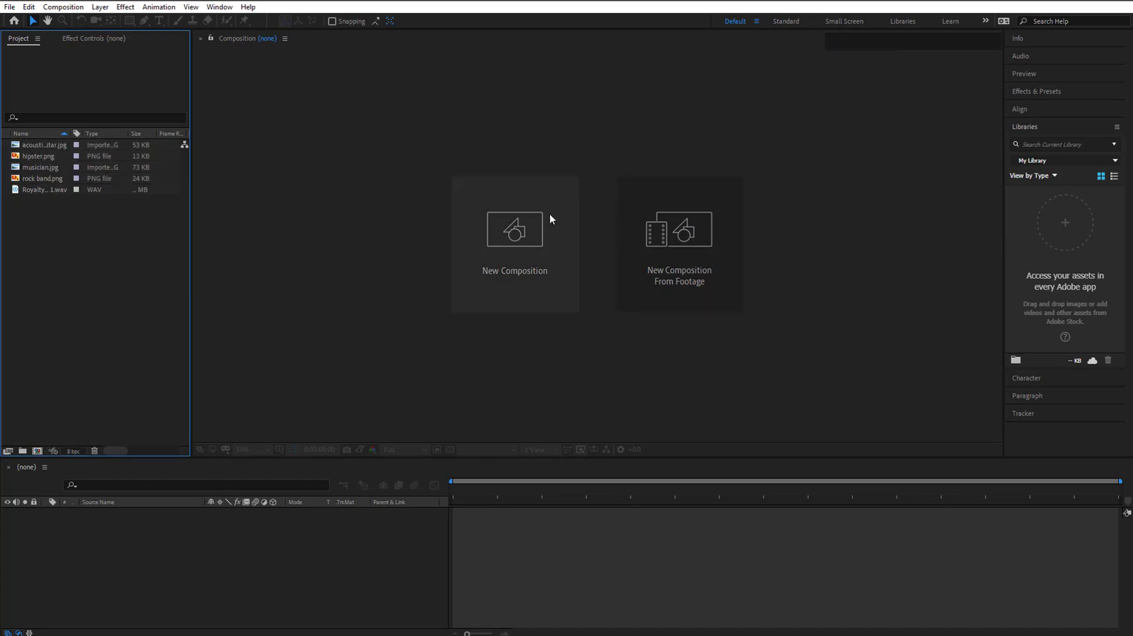
Start a new composition and review its HDTV 1080 25 preset, frame size, frame rate and duration settings.
{"action": "left_click", "coordinate": [62, 7]}
{"action": "left_click", "coordinate": [75, 23]}
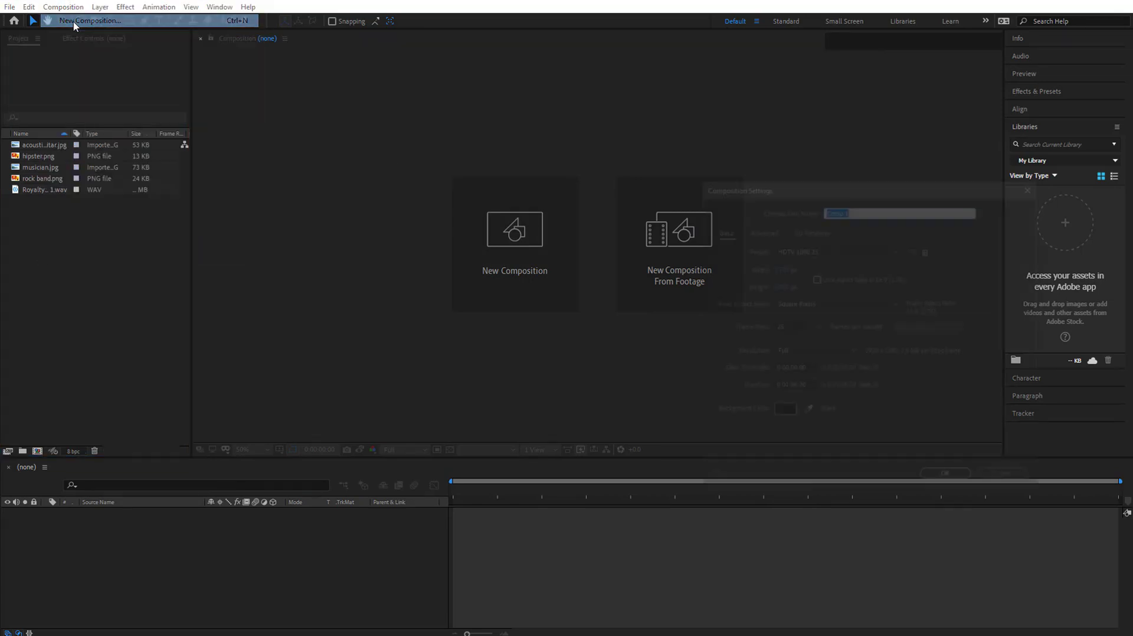
{"action": "left_click_drag", "start_coordinate": [761, 181], "coordinate": [585, 124]}
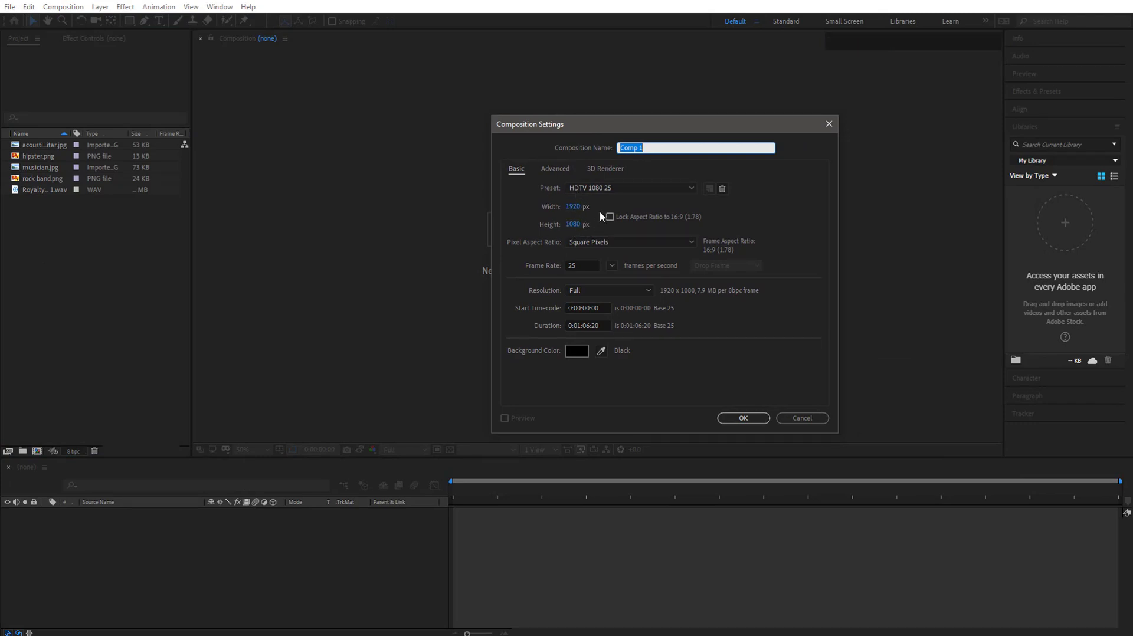
{"action": "left_click_drag", "start_coordinate": [585, 125], "coordinate": [495, 120]}
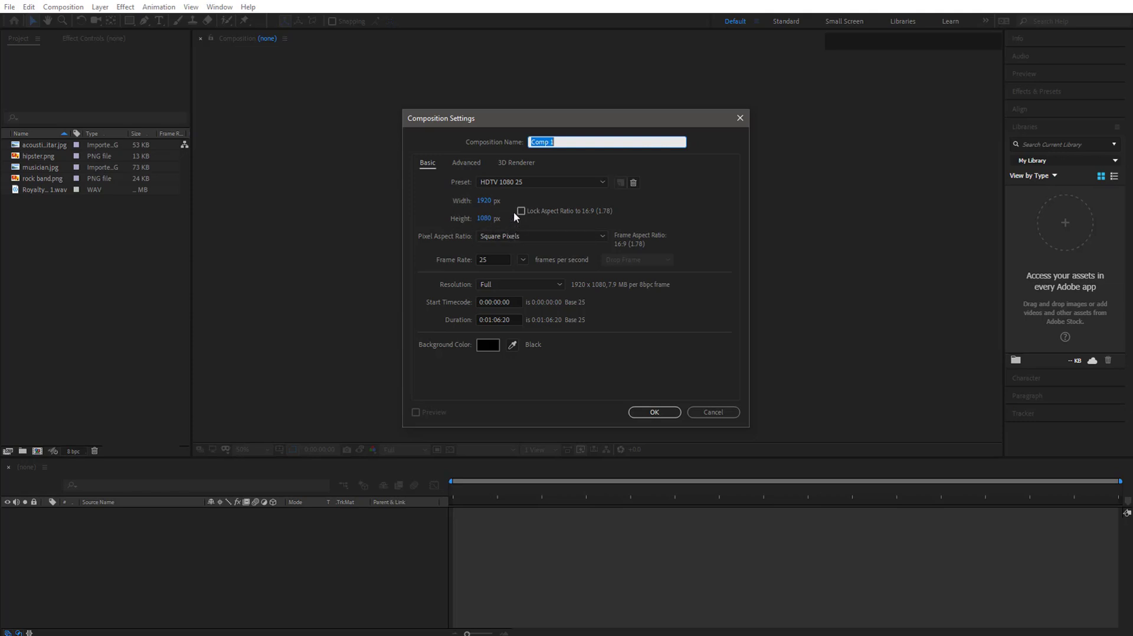
{"action": "left_click", "coordinate": [493, 260]}
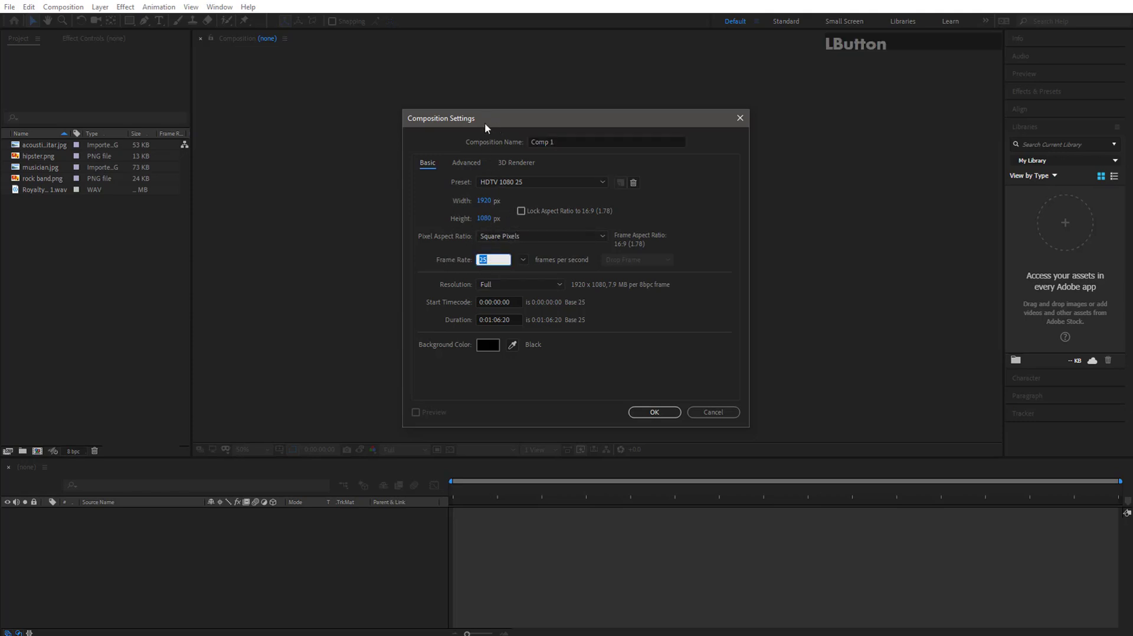
{"action": "left_click_drag", "start_coordinate": [485, 127], "coordinate": [459, 128]}
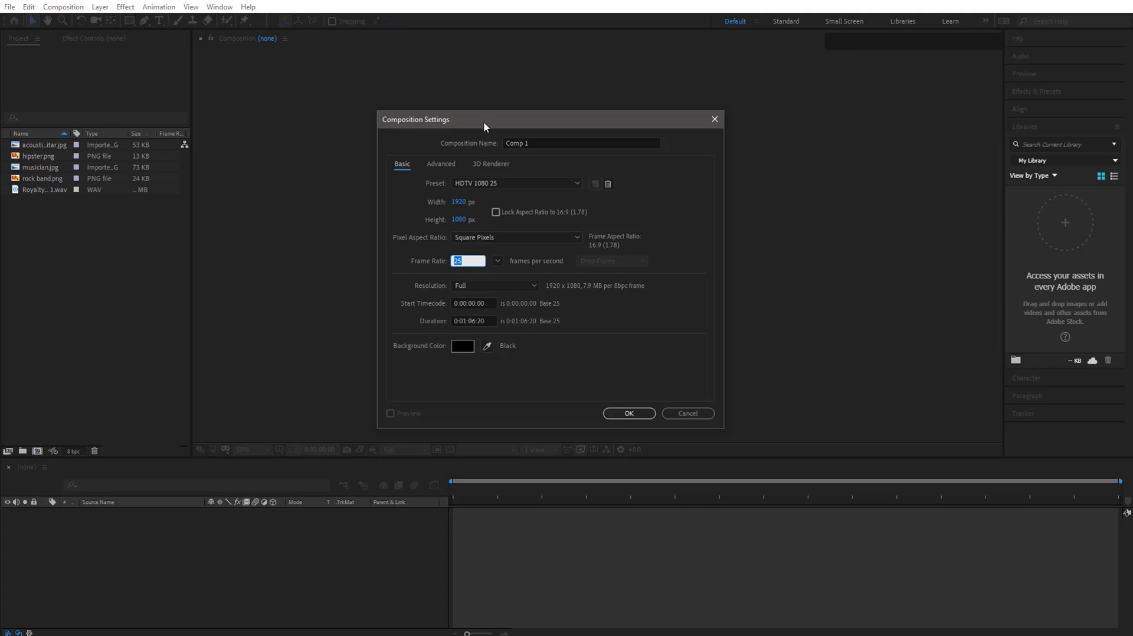
{"action": "left_click_drag", "start_coordinate": [484, 122], "coordinate": [448, 164]}
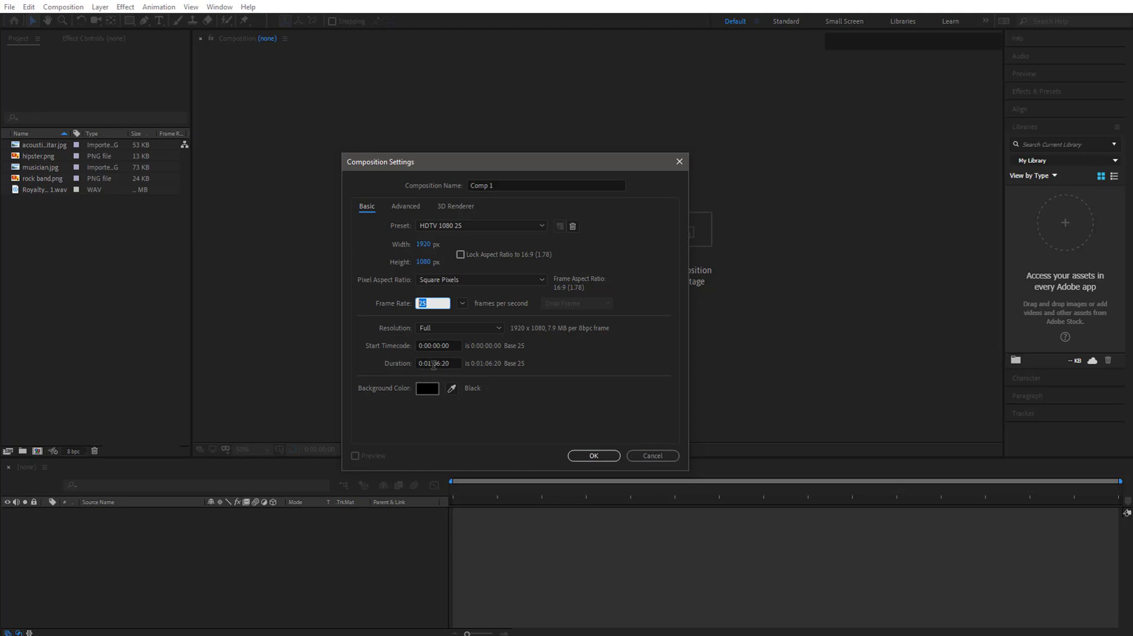
{"action": "left_click_drag", "start_coordinate": [467, 161], "coordinate": [430, 207]}
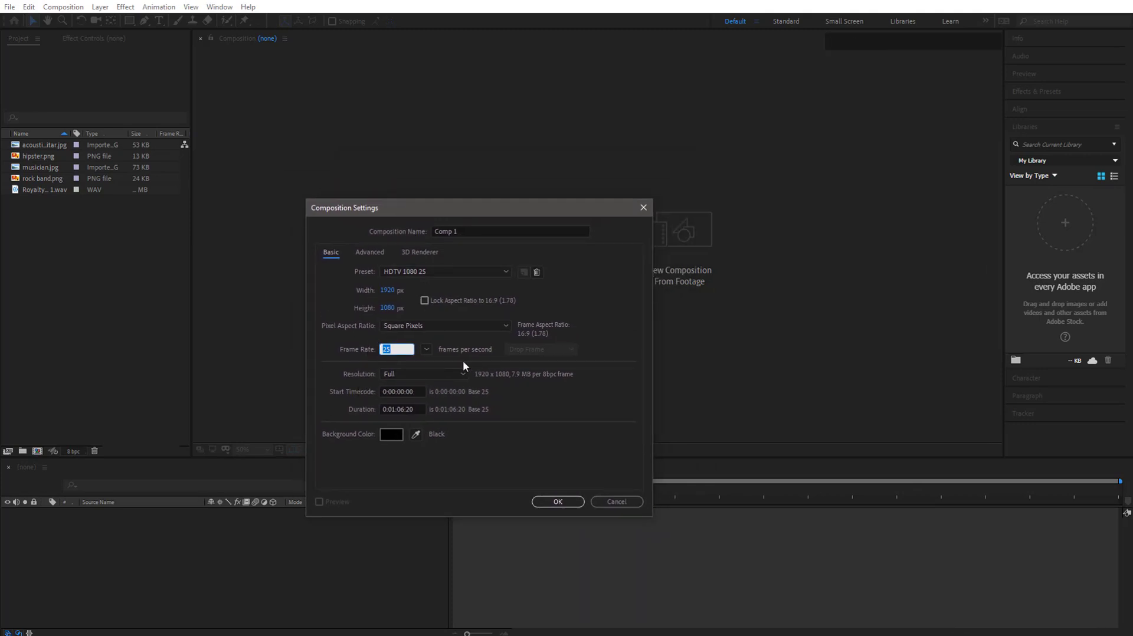
{"action": "left_click_drag", "start_coordinate": [447, 207], "coordinate": [462, 131]}
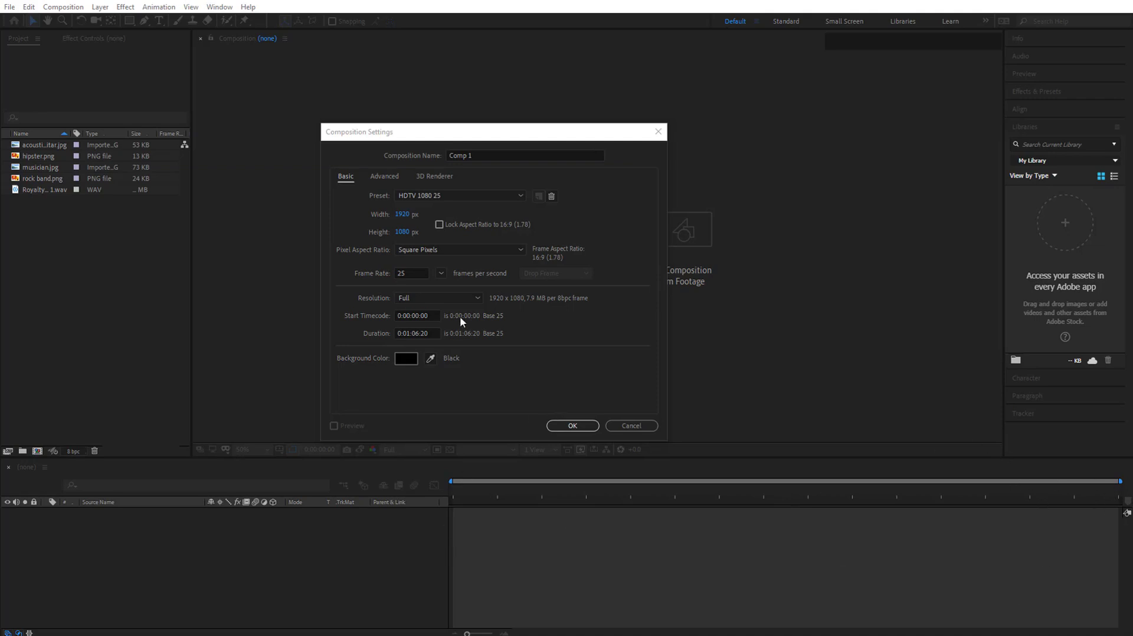
Set the new composition's duration to 0:05:00:00 and create it.
{"action": "left_click", "coordinate": [411, 333]}
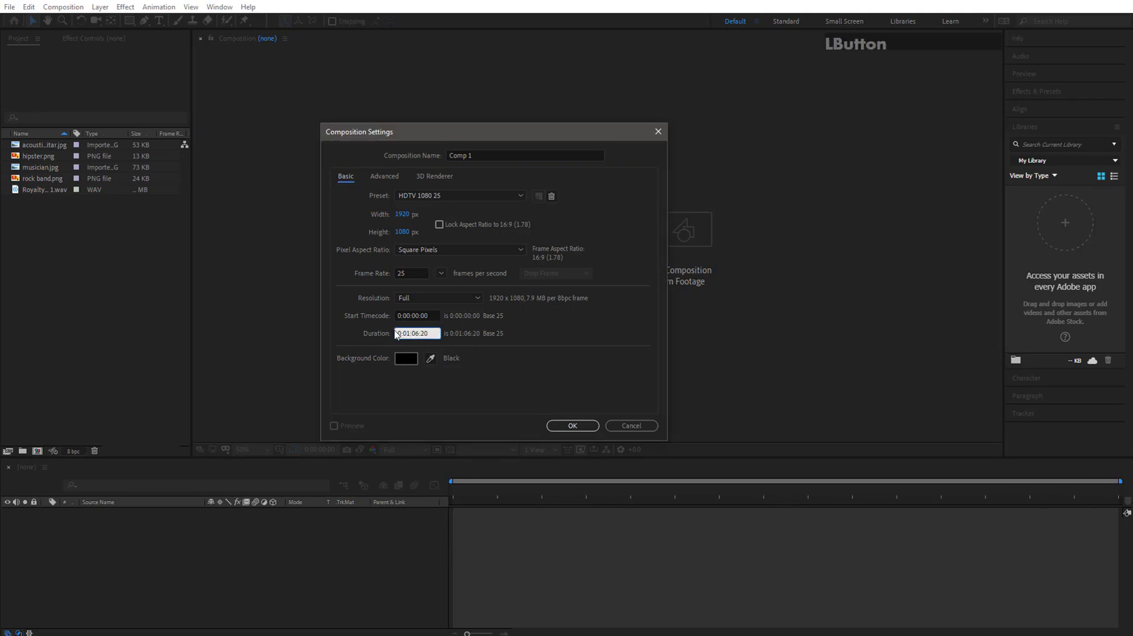
{"action": "left_click_drag", "start_coordinate": [402, 333], "coordinate": [424, 334]}
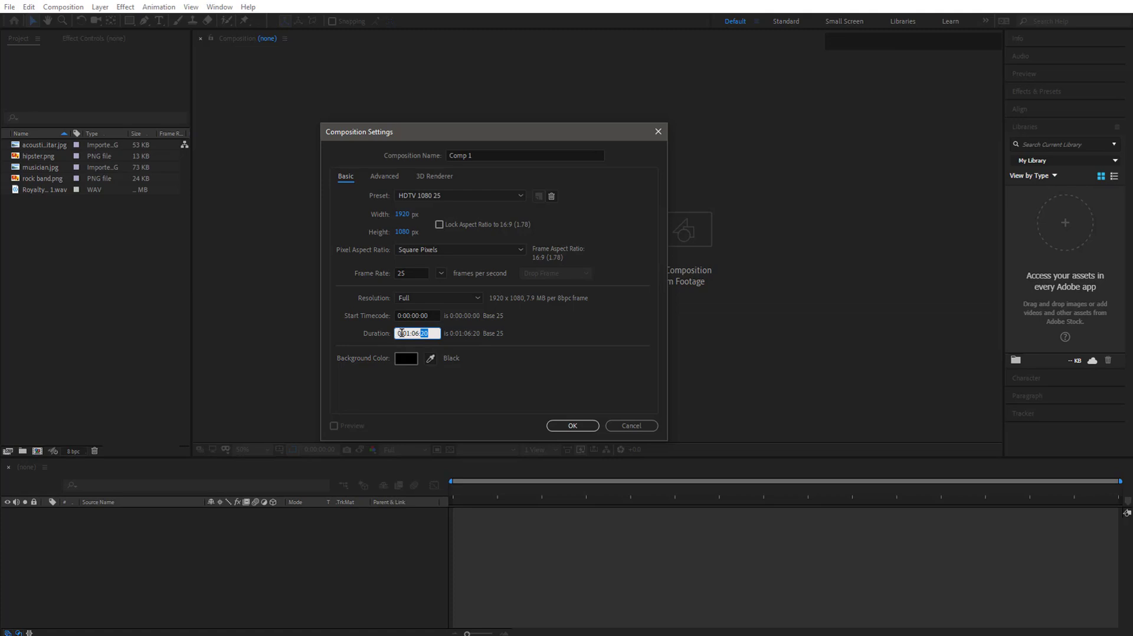
{"action": "left_click", "coordinate": [411, 333]}
{"action": "key", "text": "BackSpace"}
{"action": "type", "text": "5"}
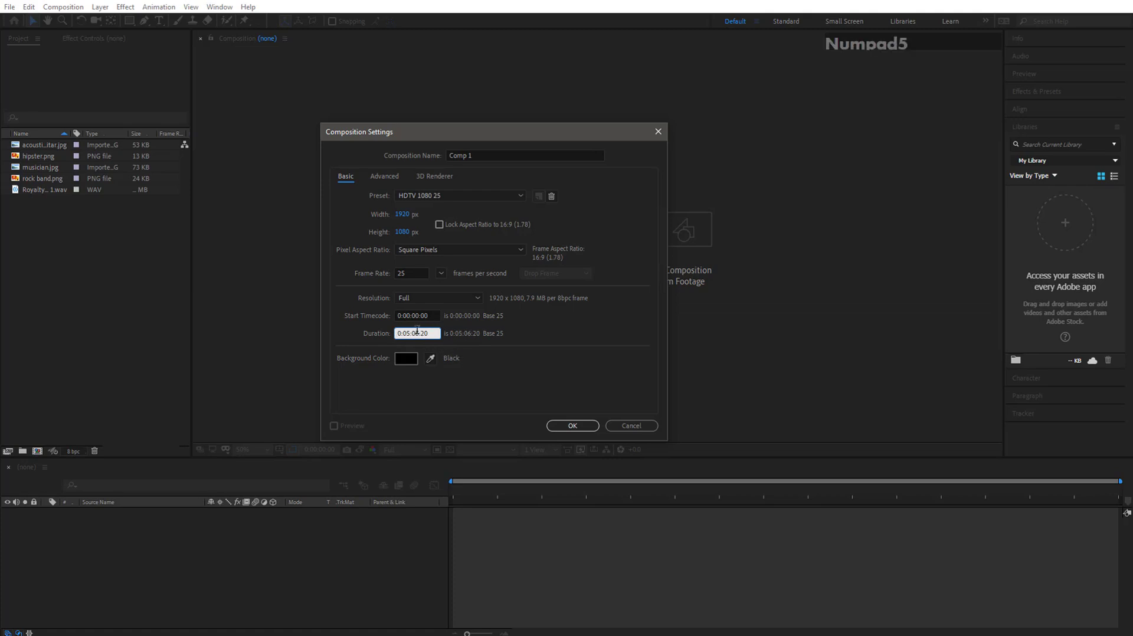
{"action": "left_click", "coordinate": [469, 345]}
{"action": "key", "text": "BackSpace"}
{"action": "type", "text": "0"}
{"action": "left_click", "coordinate": [431, 332]}
{"action": "key", "text": "BackSpace"}
{"action": "key", "text": "BackSpace"}
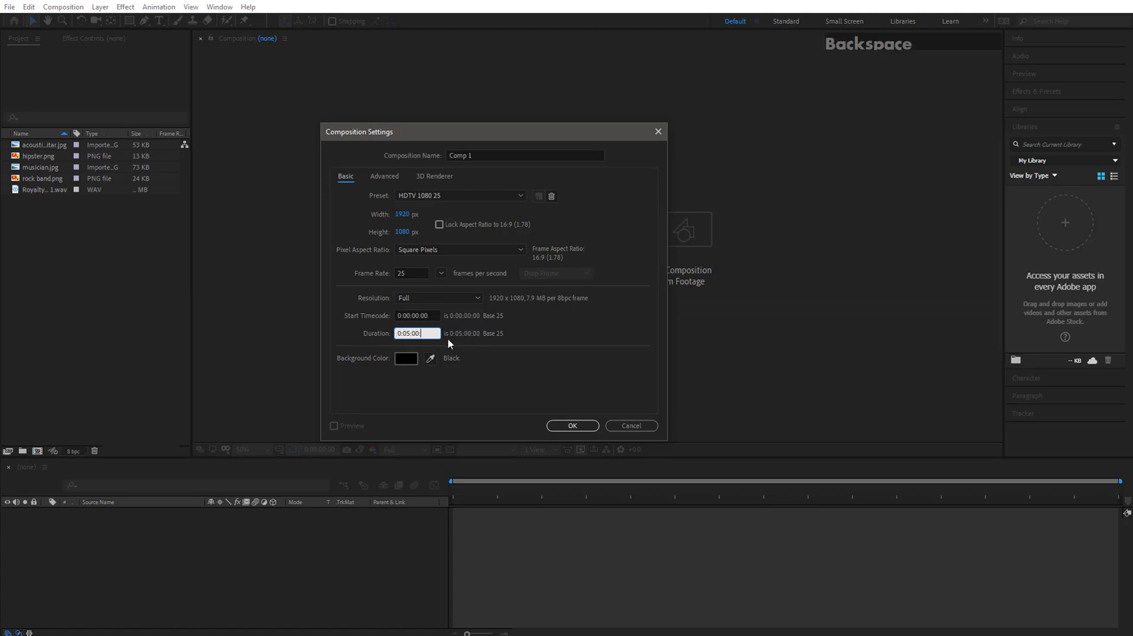
{"action": "type", "text": "00"}
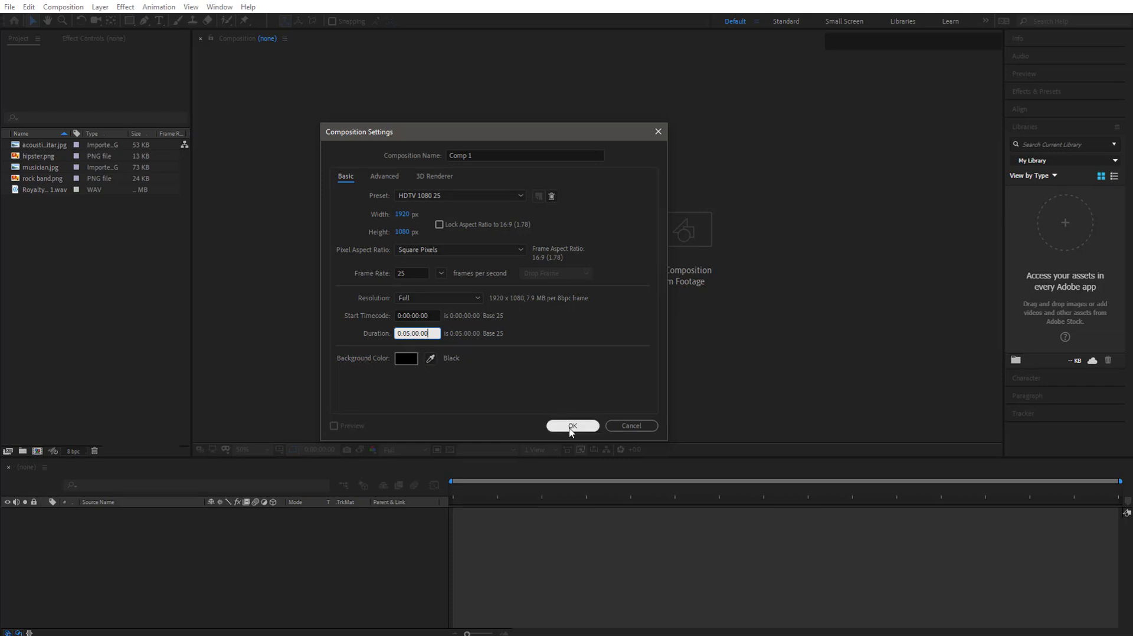
{"action": "left_click", "coordinate": [590, 425]}
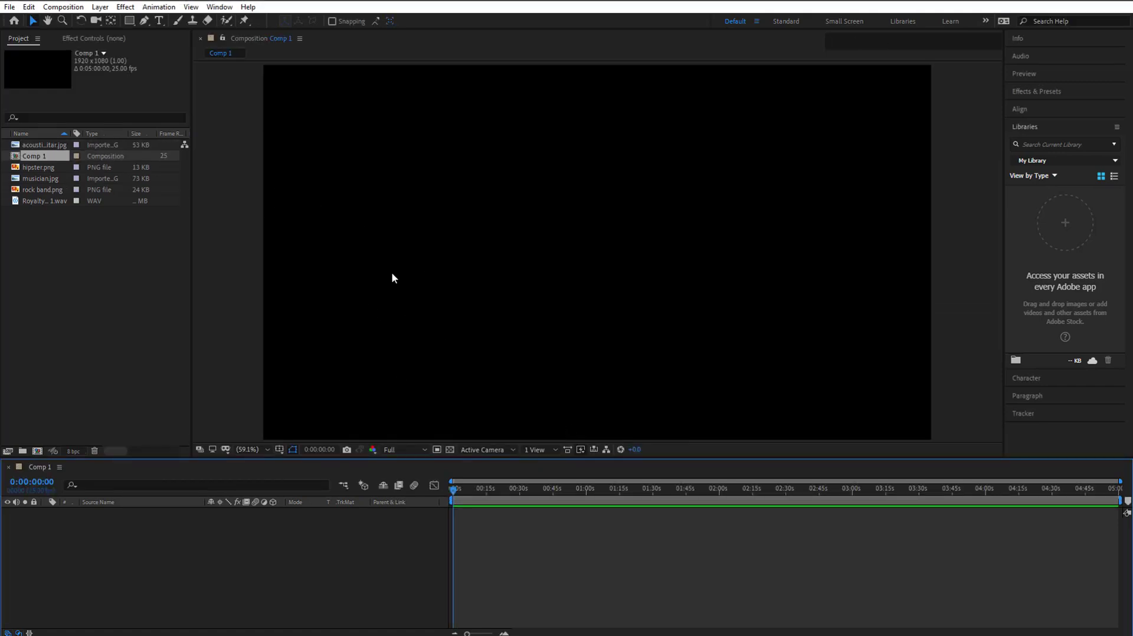
Add the "Royalty free music sample 1" audio as a layer in Comp 1, with the composition view fitted to its panel.
{"action": "key", "text": "comma"}
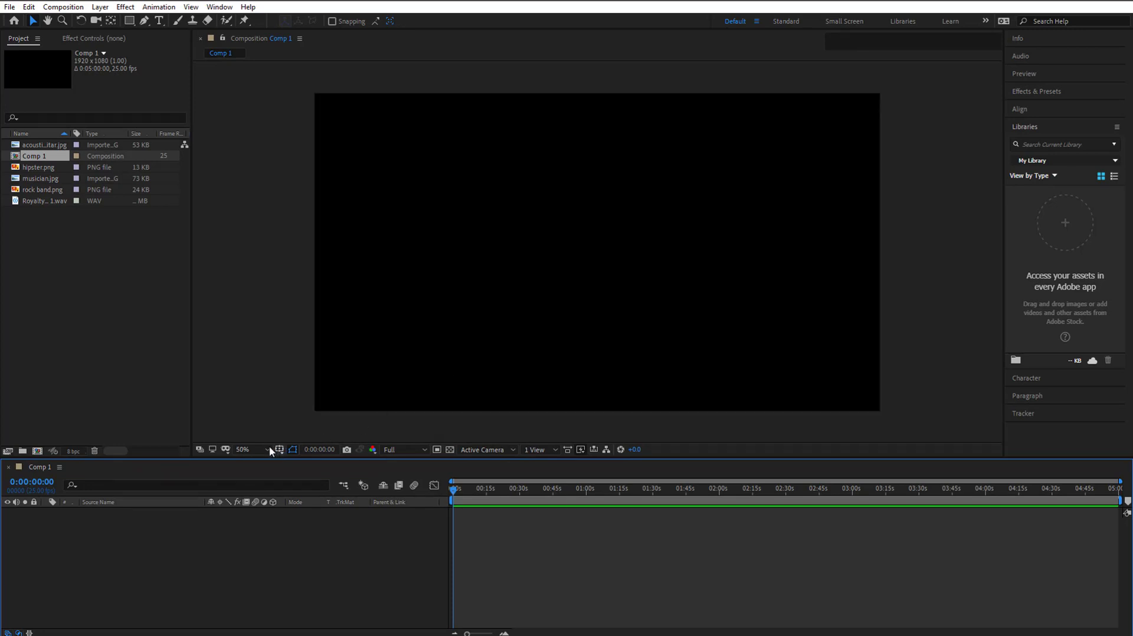
{"action": "left_click", "coordinate": [270, 451]}
{"action": "left_click", "coordinate": [273, 459]}
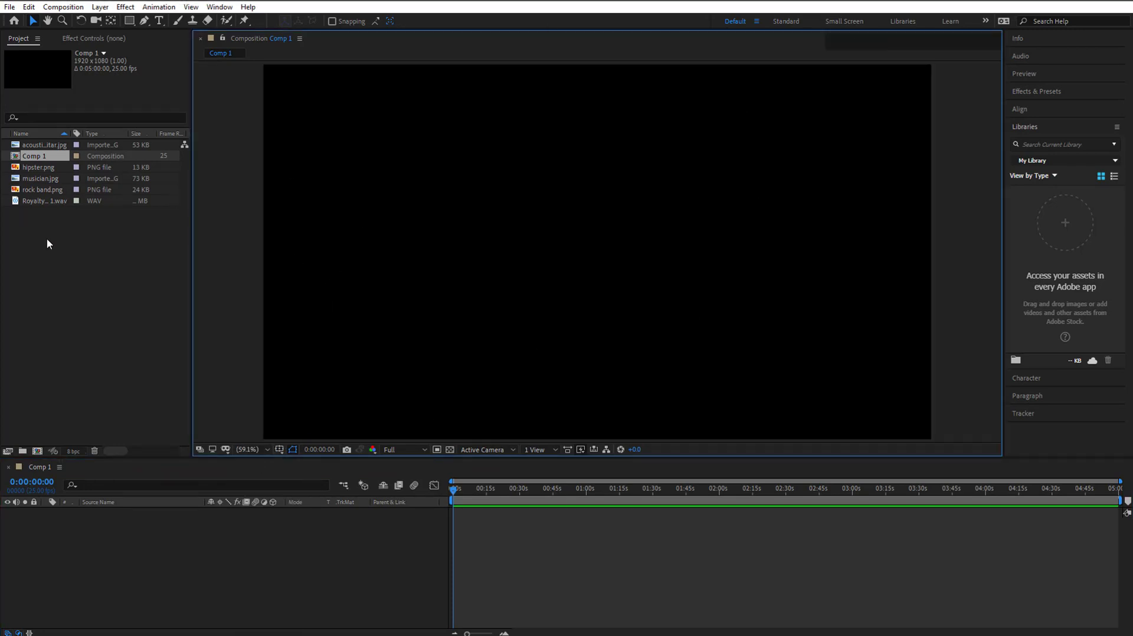
{"action": "left_click_drag", "start_coordinate": [41, 202], "coordinate": [107, 533]}
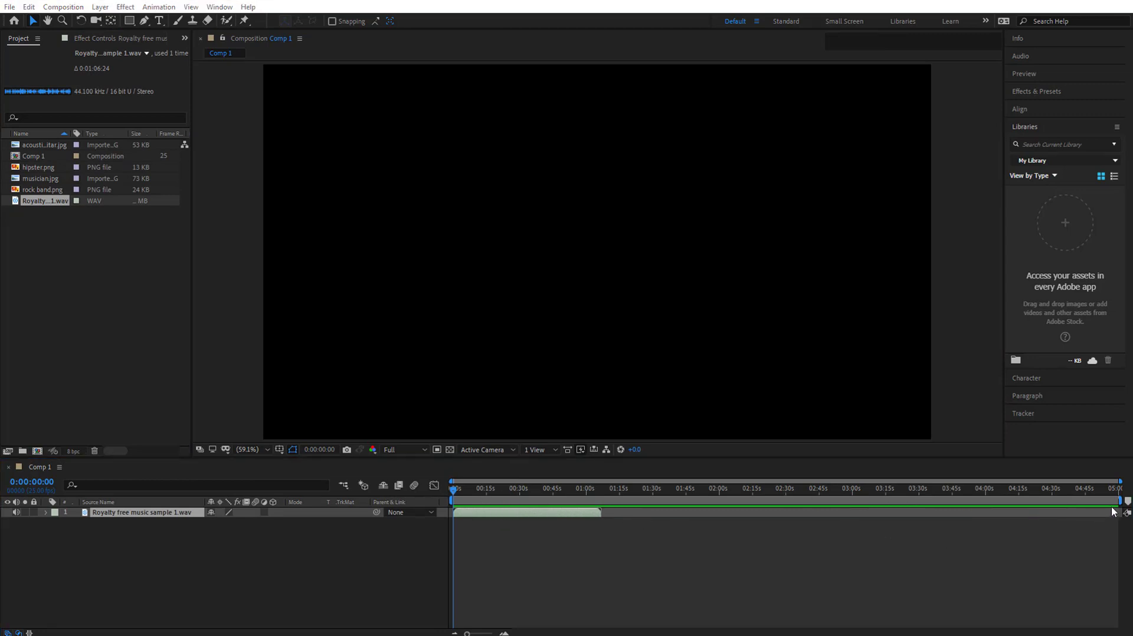
{"action": "left_click_drag", "start_coordinate": [1121, 499], "coordinate": [607, 503]}
Pre-compose the music layer as "Put your music here", moving all attributes and leaving the duration unadjusted to the layer's time span.
{"action": "right_click", "coordinate": [108, 515]}
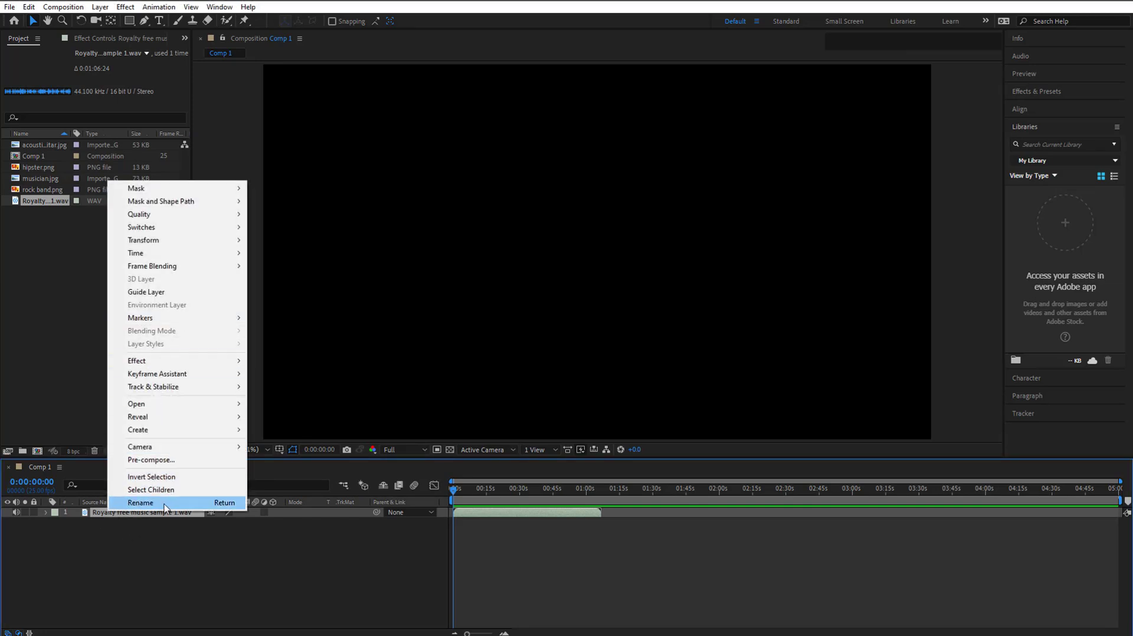
{"action": "left_click", "coordinate": [168, 464]}
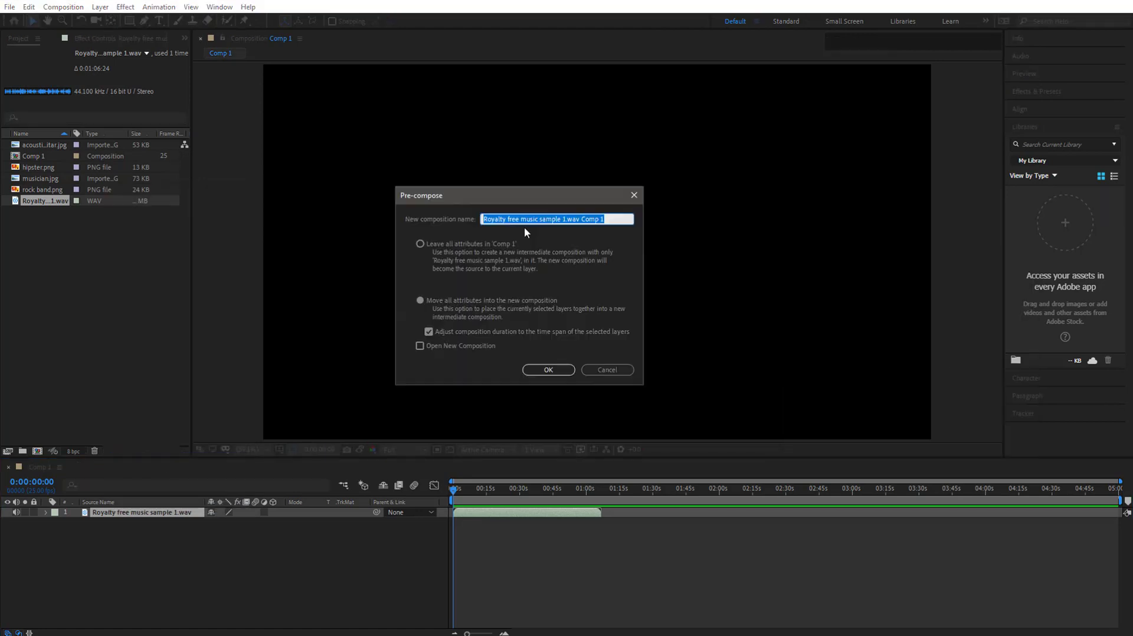
{"action": "type", "text": "Put Your music here"}
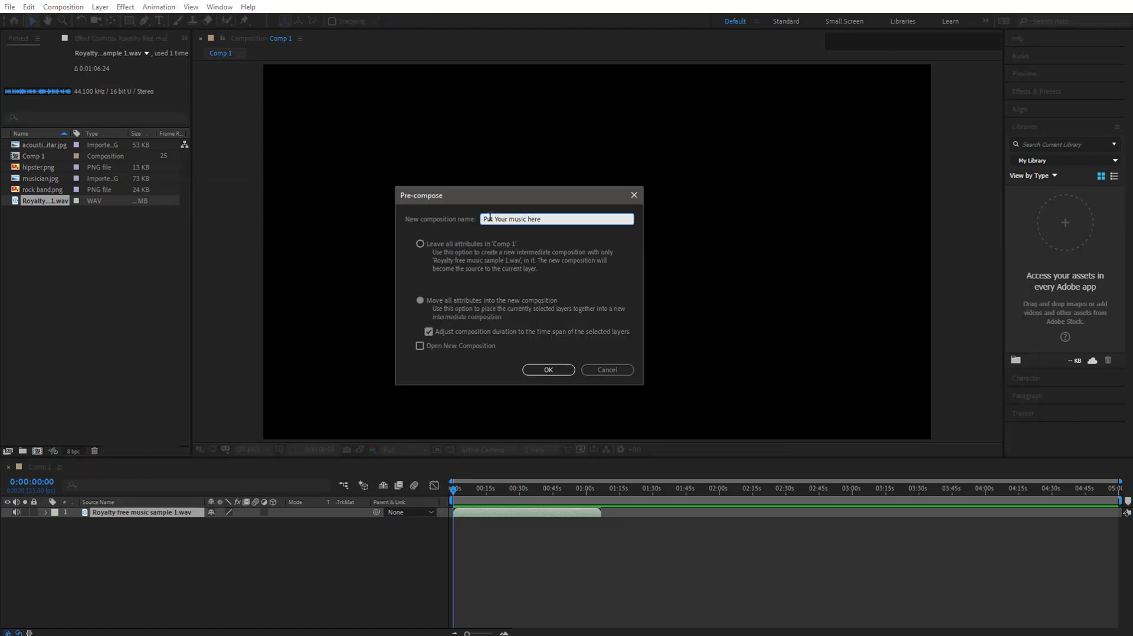
{"action": "left_click", "coordinate": [498, 219]}
{"action": "key", "text": "BackSpace"}
{"action": "type", "text": "y"}
{"action": "left_click", "coordinate": [429, 332]}
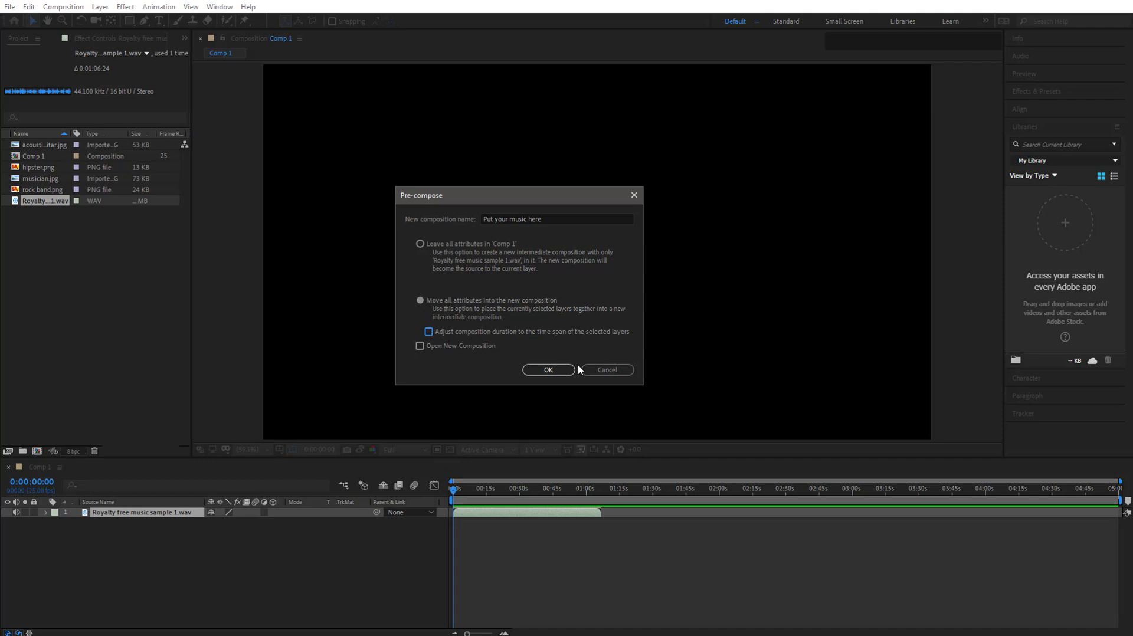
{"action": "left_click", "coordinate": [547, 371]}
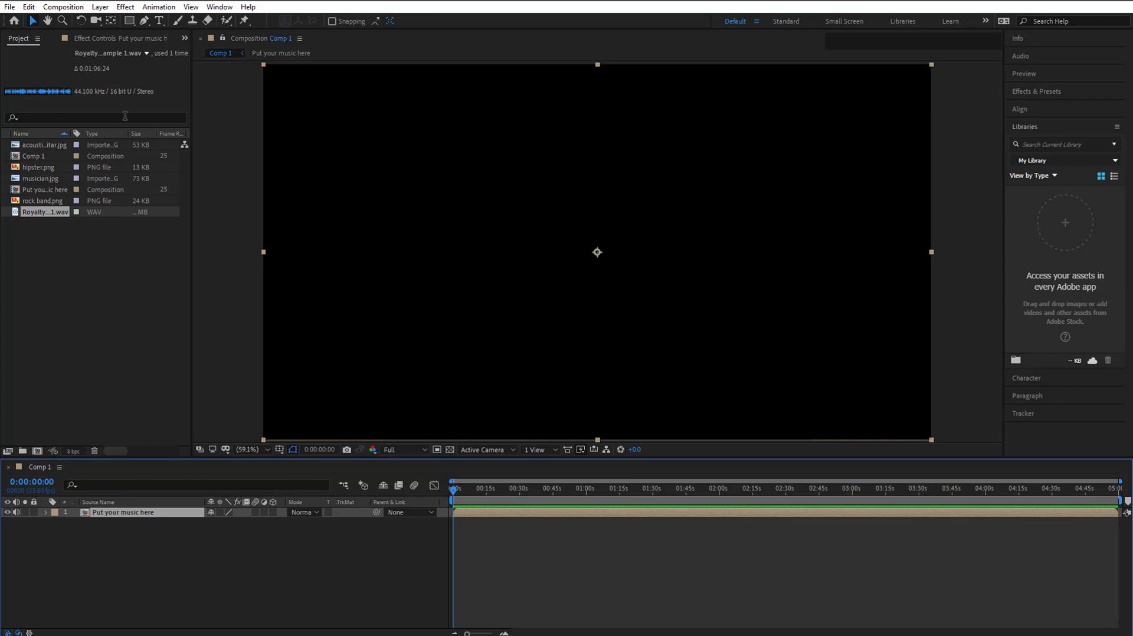
Check Comp 1's composition settings and the contents of the "Put your music here" precomposition, and return to Comp 1.
{"action": "left_click", "coordinate": [65, 7]}
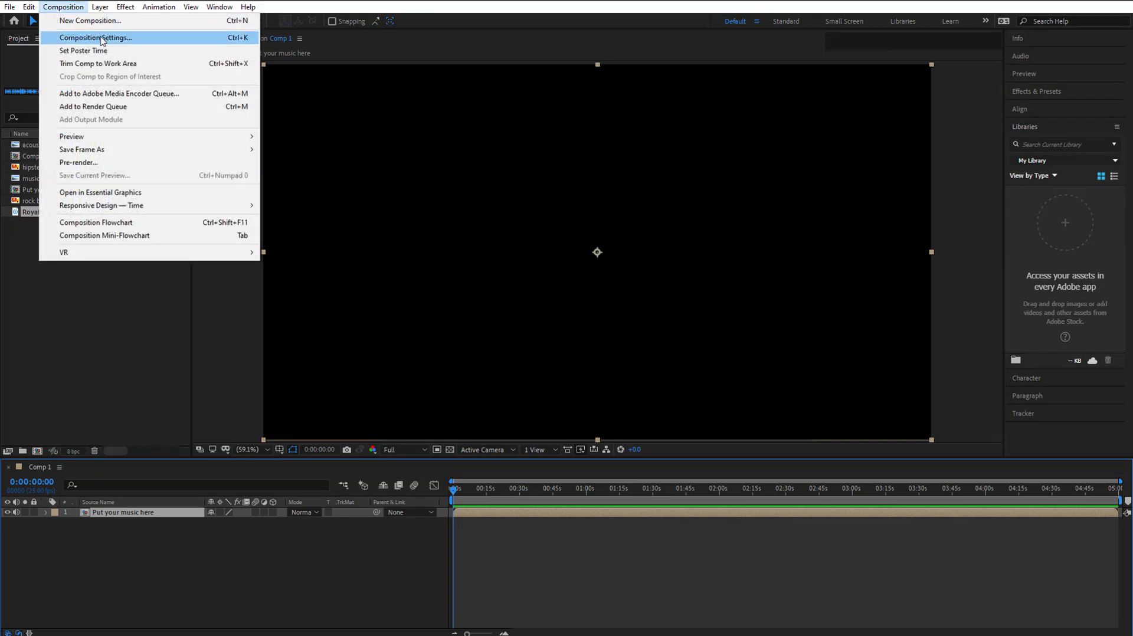
{"action": "left_click", "coordinate": [101, 38]}
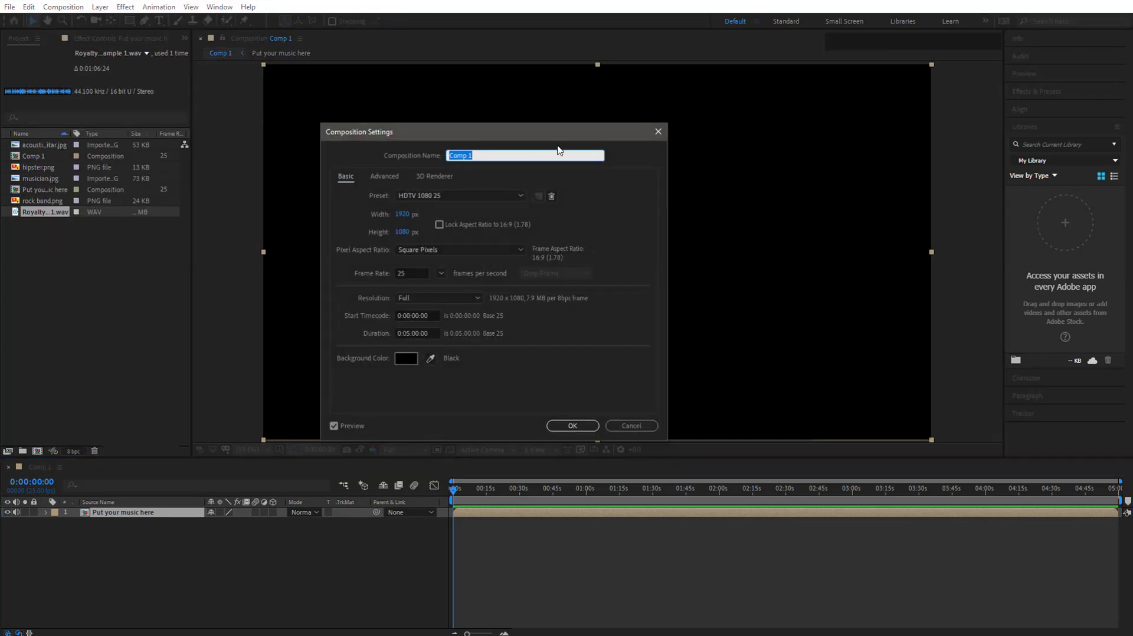
{"action": "left_click", "coordinate": [658, 131]}
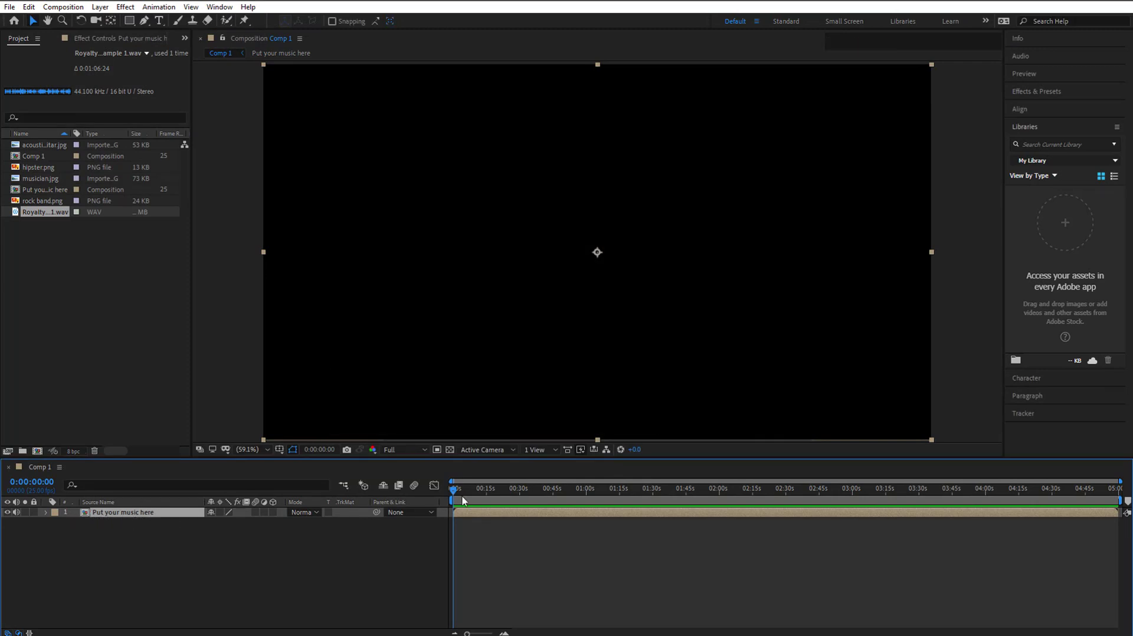
{"action": "double_click", "coordinate": [151, 511]}
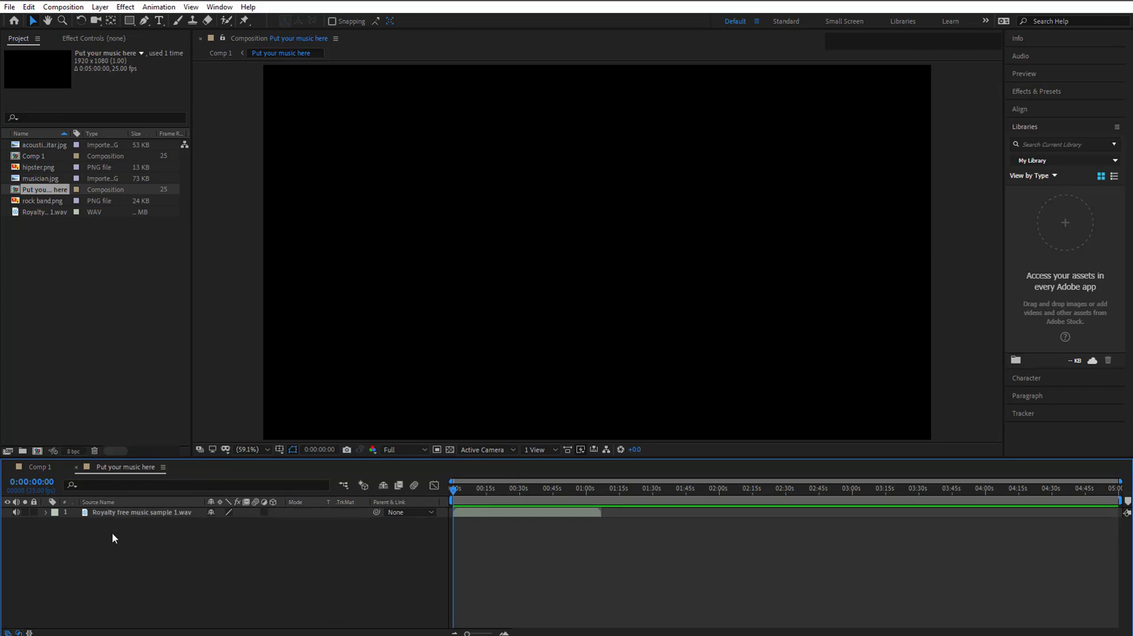
{"action": "left_click", "coordinate": [37, 468]}
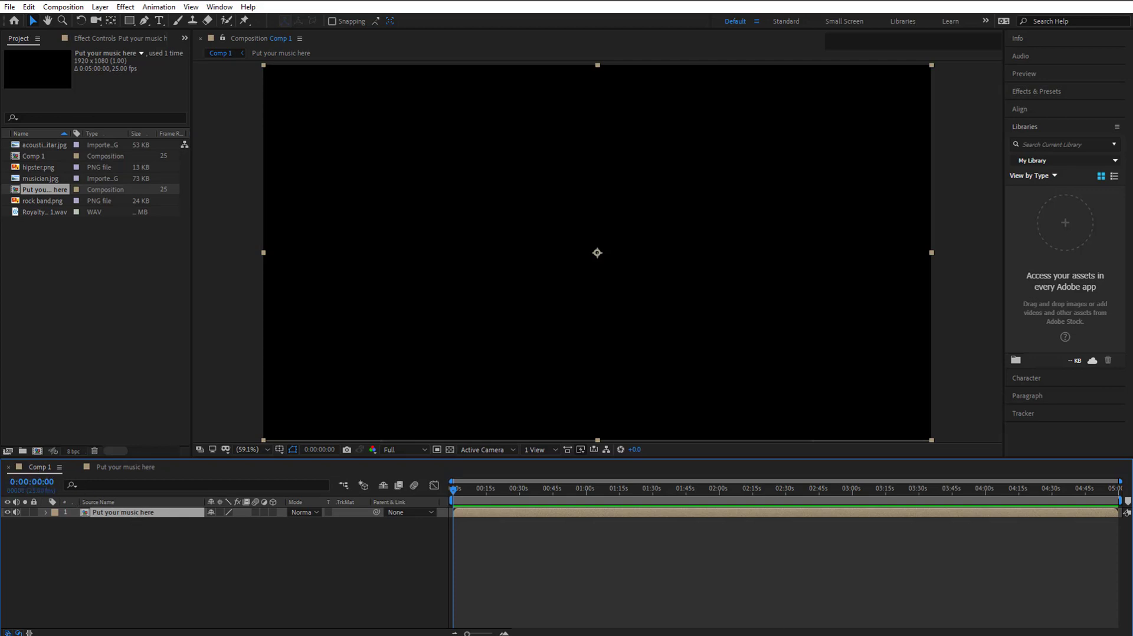
{"action": "left_click", "coordinate": [223, 574]}
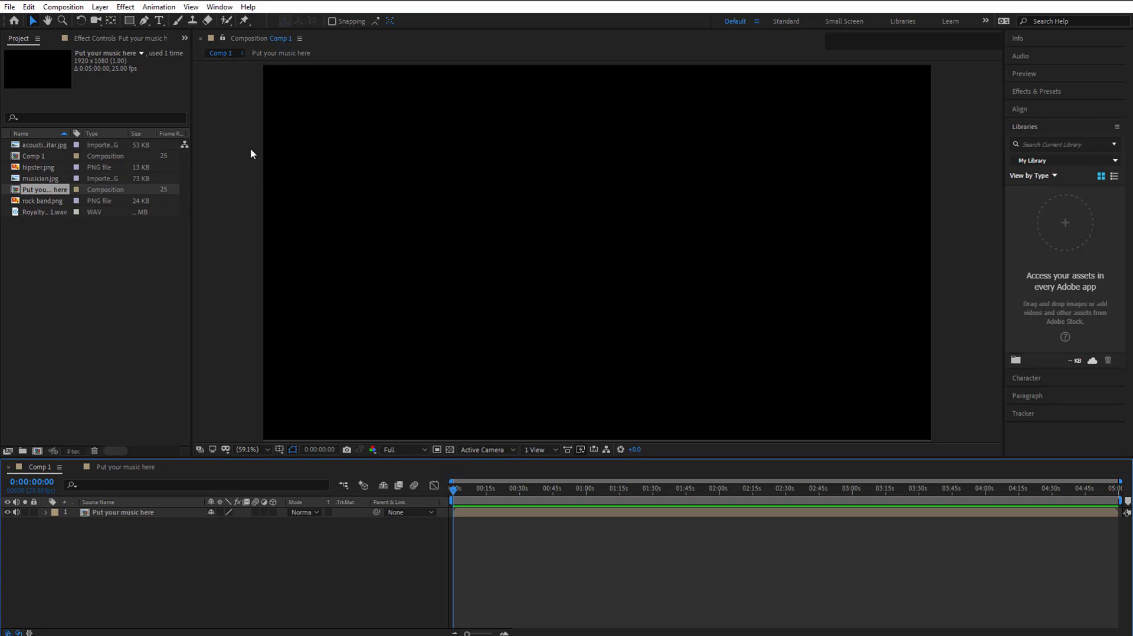
Inspect the music precomp layer against the transparency grid in Comp 1, and restore the plain background display.
{"action": "left_click", "coordinate": [123, 514]}
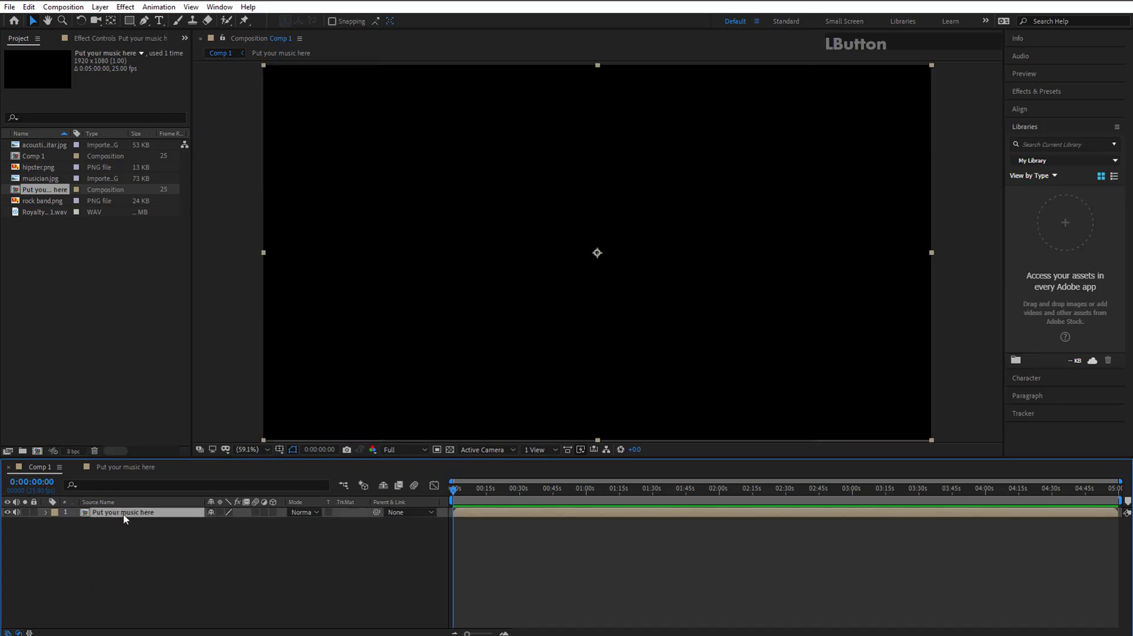
{"action": "left_click", "coordinate": [450, 450]}
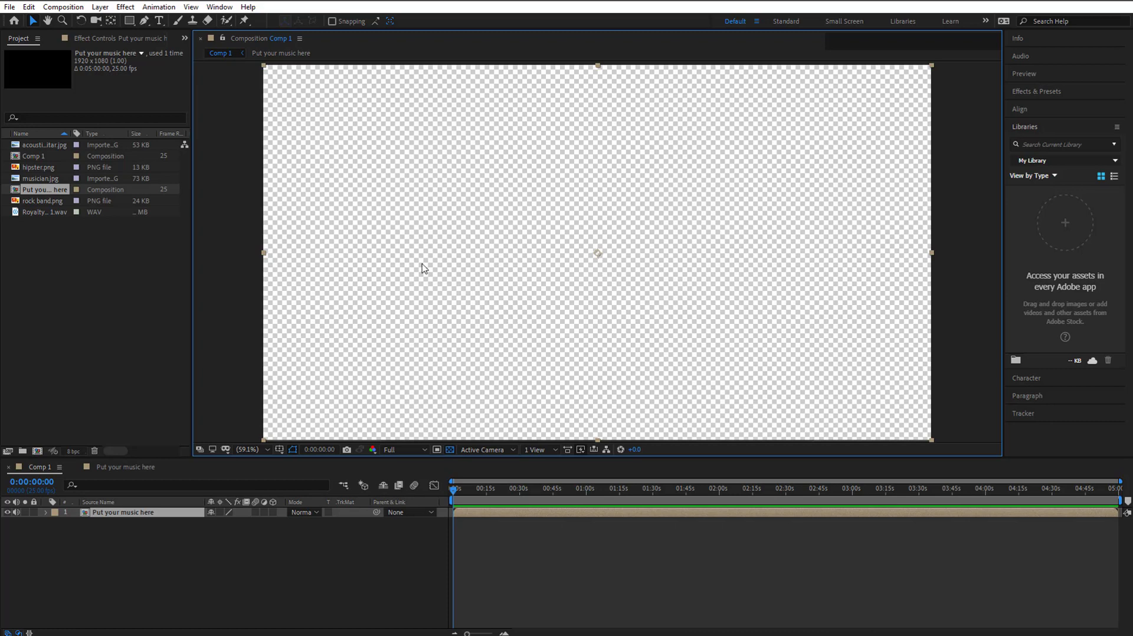
{"action": "left_click", "coordinate": [450, 450]}
{"action": "left_click", "coordinate": [281, 548]}
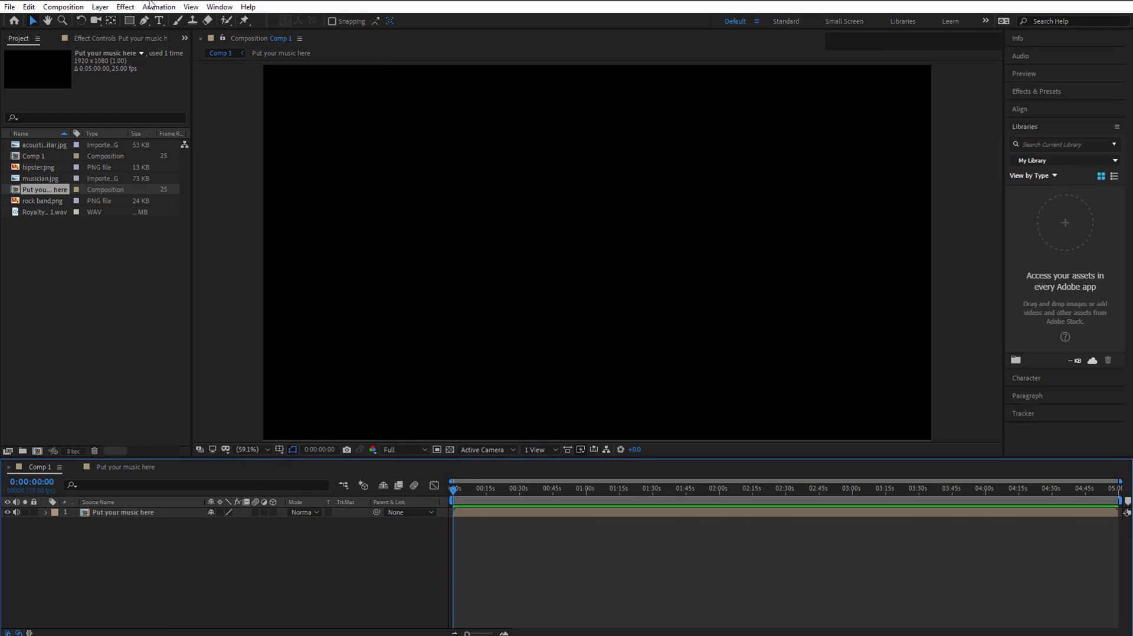
Create a new 1920 x 1080 px dark gray solid layer named "Waveform" in Comp 1.
{"action": "left_click", "coordinate": [97, 7]}
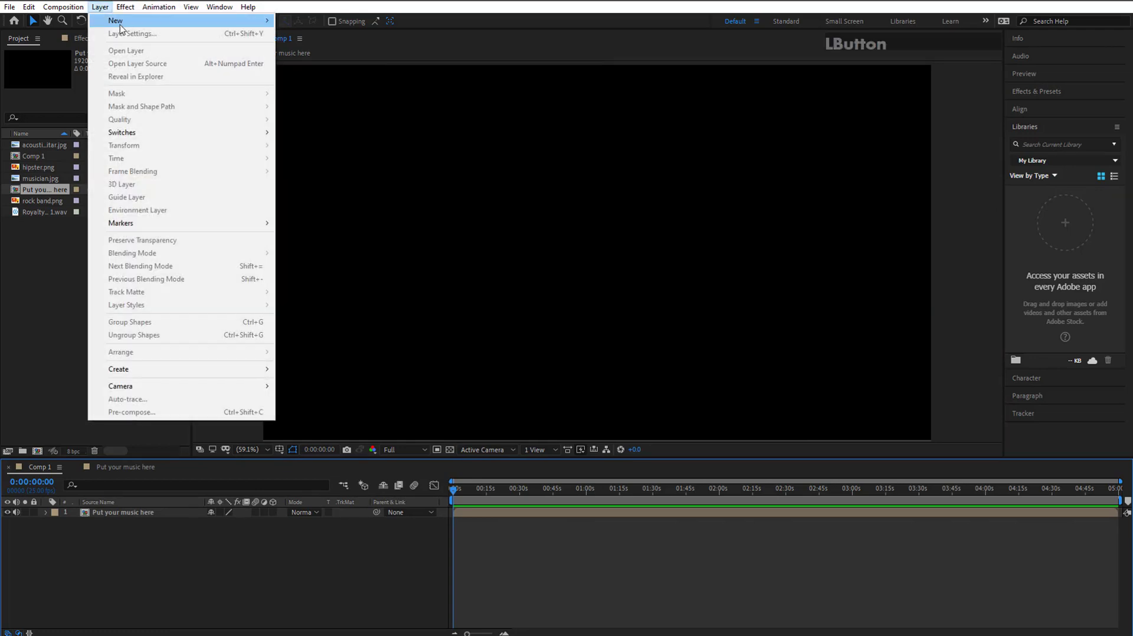
{"action": "mouse_move", "coordinate": [139, 21]}
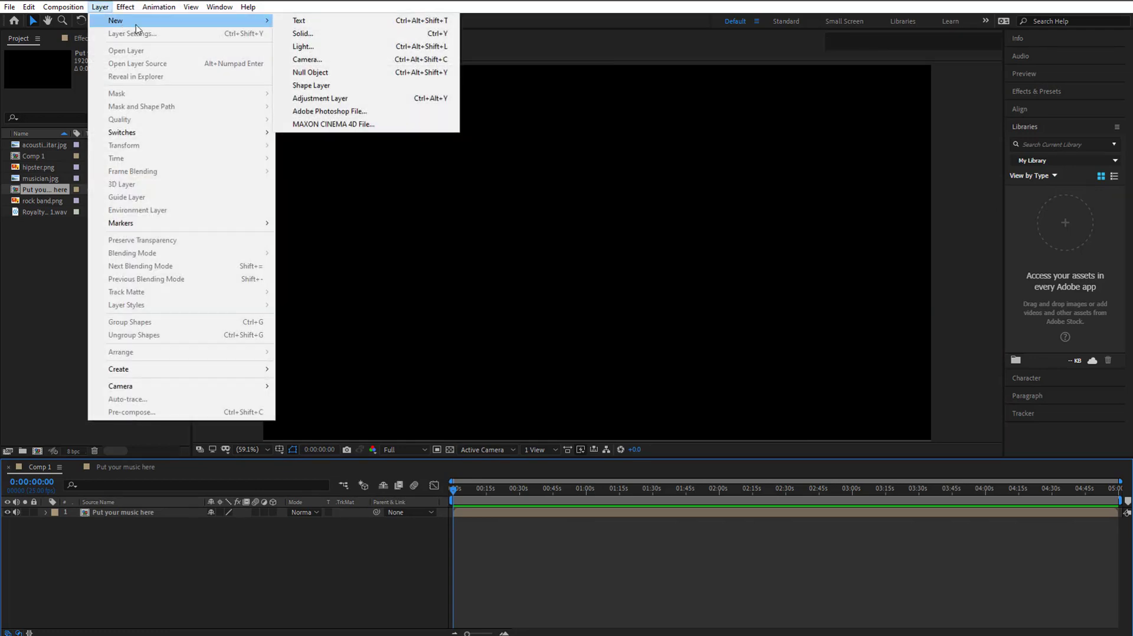
{"action": "left_click", "coordinate": [352, 39]}
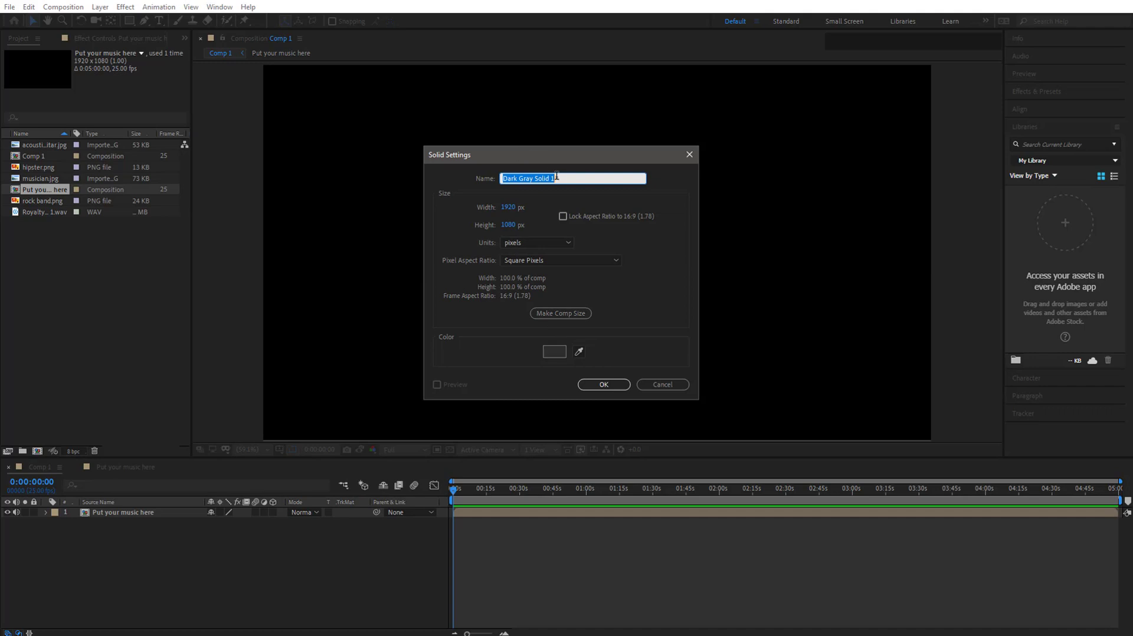
{"action": "left_click", "coordinate": [404, 173]}
{"action": "type", "text": "Waveform"}
{"action": "left_click", "coordinate": [604, 385]}
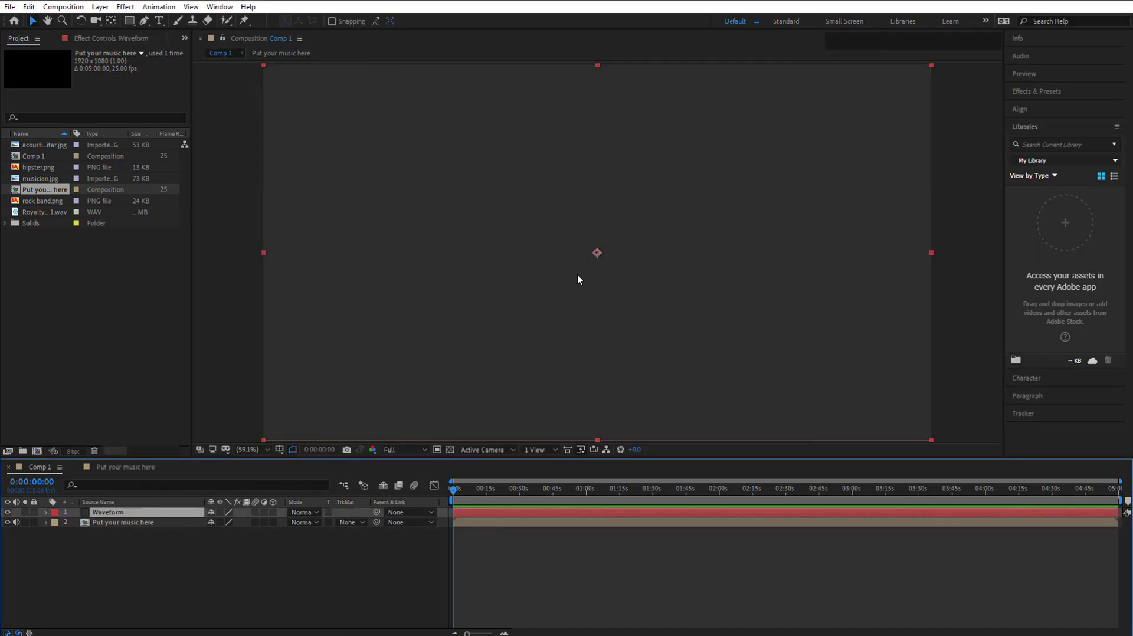
{"action": "left_click", "coordinate": [450, 451]}
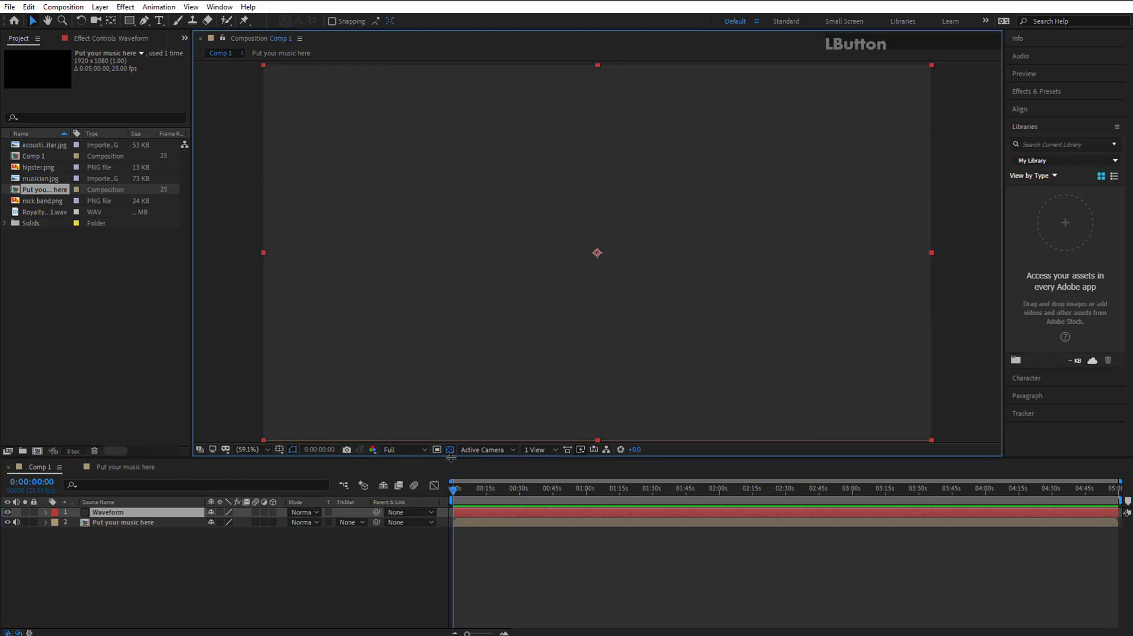
{"action": "left_click", "coordinate": [451, 448]}
Search the effects for "audio" and apply the Audio Spectrum effect to the Waveform layer.
{"action": "left_click", "coordinate": [1050, 90]}
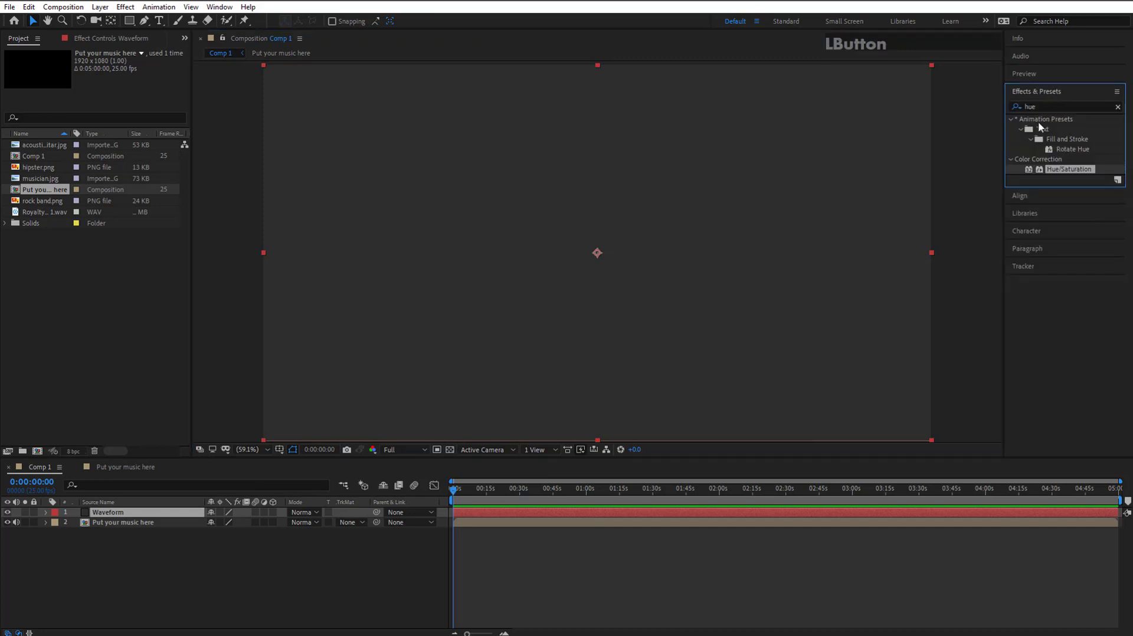
{"action": "left_click", "coordinate": [1033, 106]}
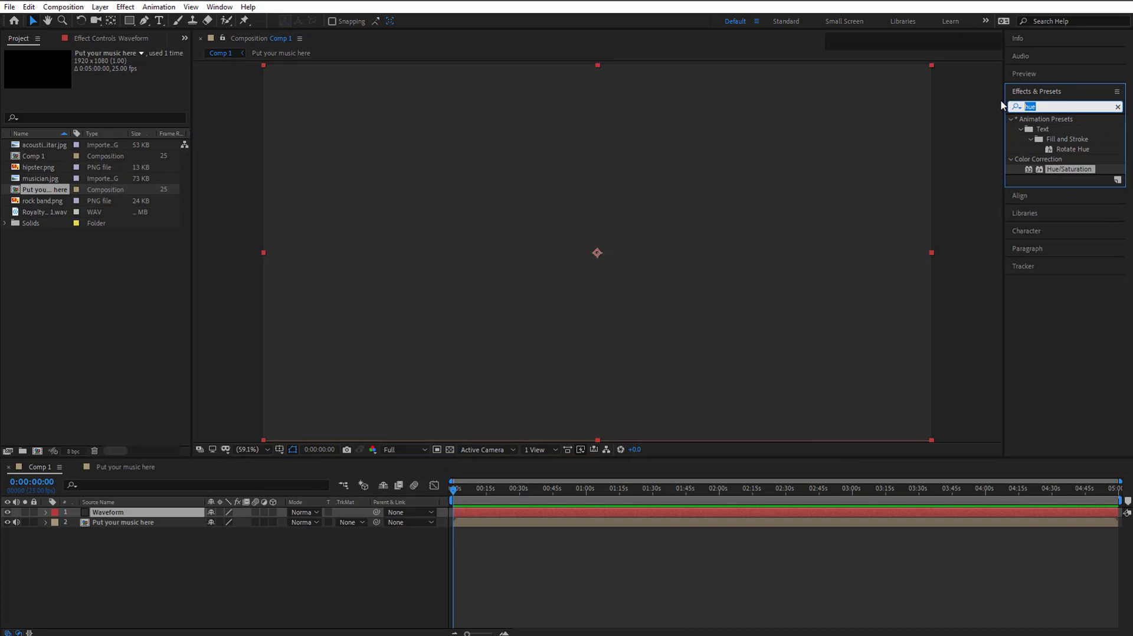
{"action": "type", "text": "audio sp"}
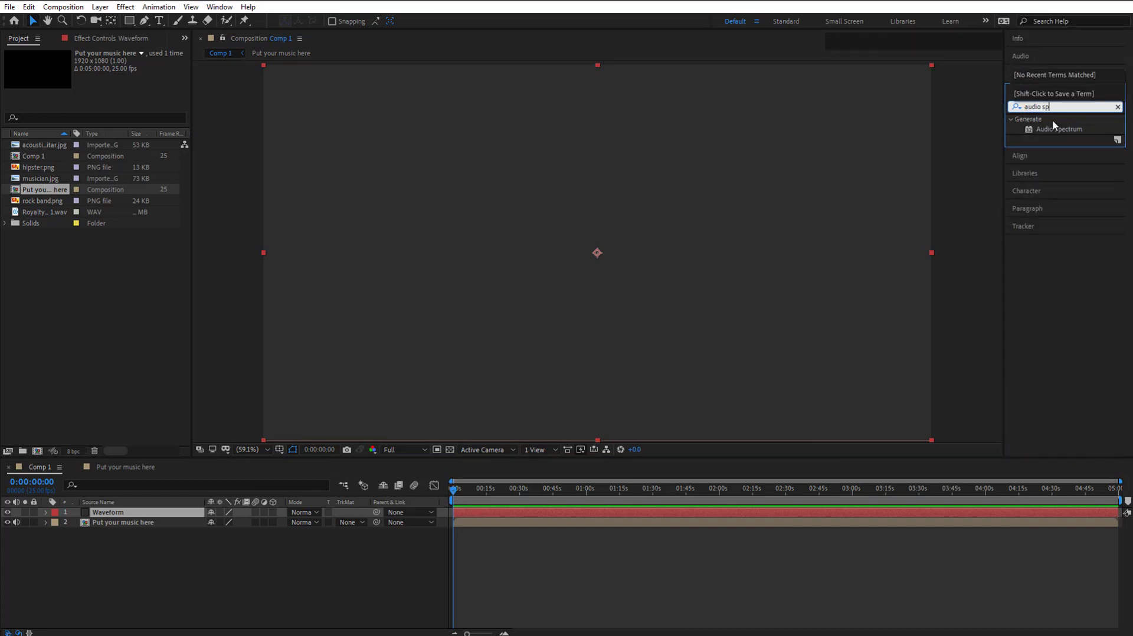
{"action": "key", "text": "BackSpace"}
{"action": "key", "text": "BackSpace"}
{"action": "key", "text": "BackSpace"}
{"action": "left_click", "coordinate": [1068, 131]}
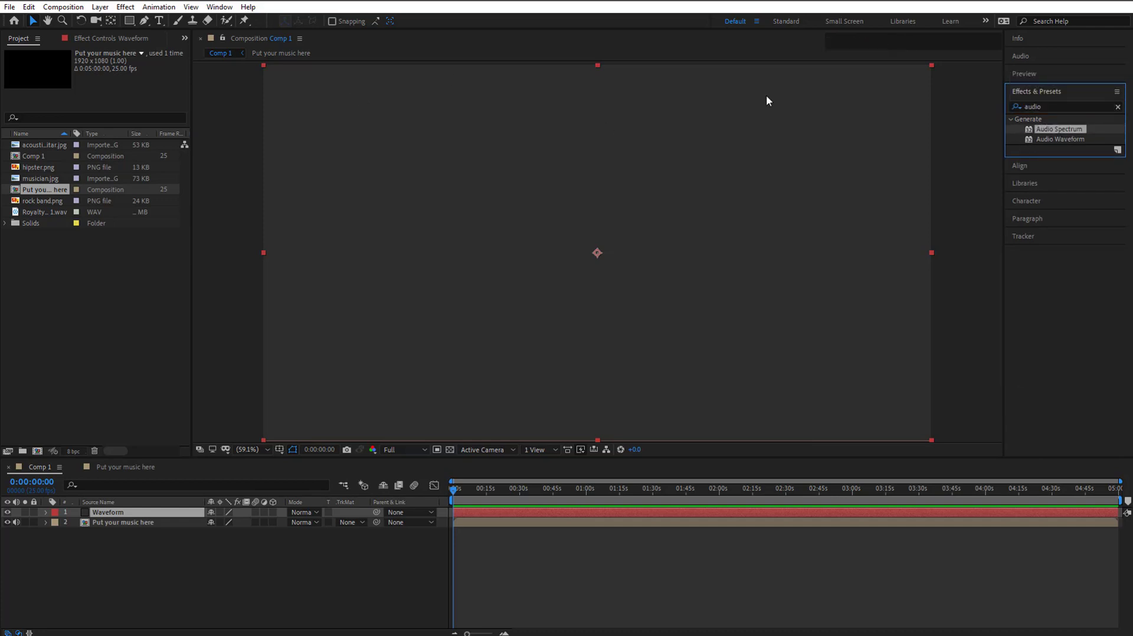
{"action": "left_click", "coordinate": [1049, 131]}
{"action": "left_click_drag", "start_coordinate": [1049, 131], "coordinate": [852, 509]}
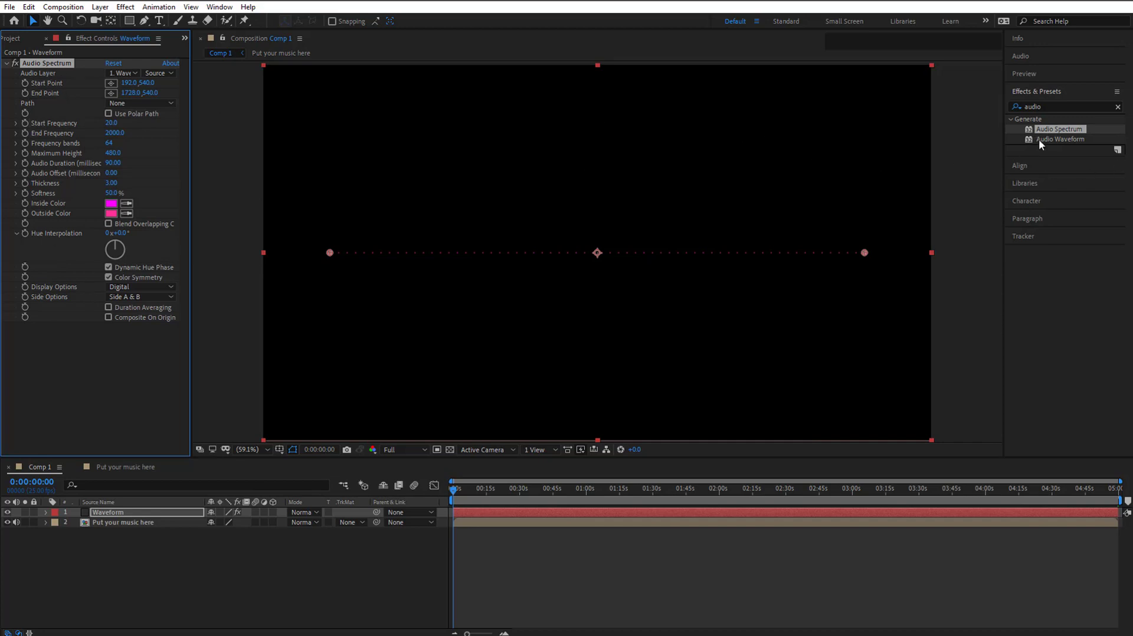
Try adding a second Audio Spectrum effect to the Waveform layer, and delete that duplicate.
{"action": "left_click_drag", "start_coordinate": [1055, 133], "coordinate": [530, 512]}
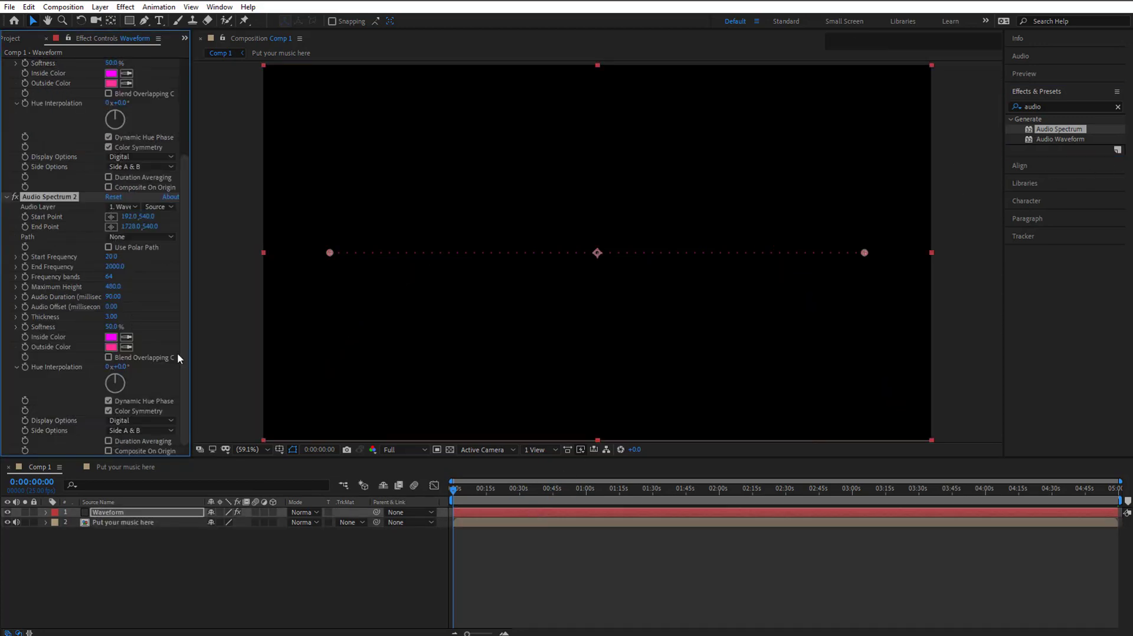
{"action": "scroll", "coordinate": [103, 205], "scroll_direction": "up", "scroll_amount": 1}
{"action": "scroll", "coordinate": [89, 221], "scroll_direction": "up", "scroll_amount": 4}
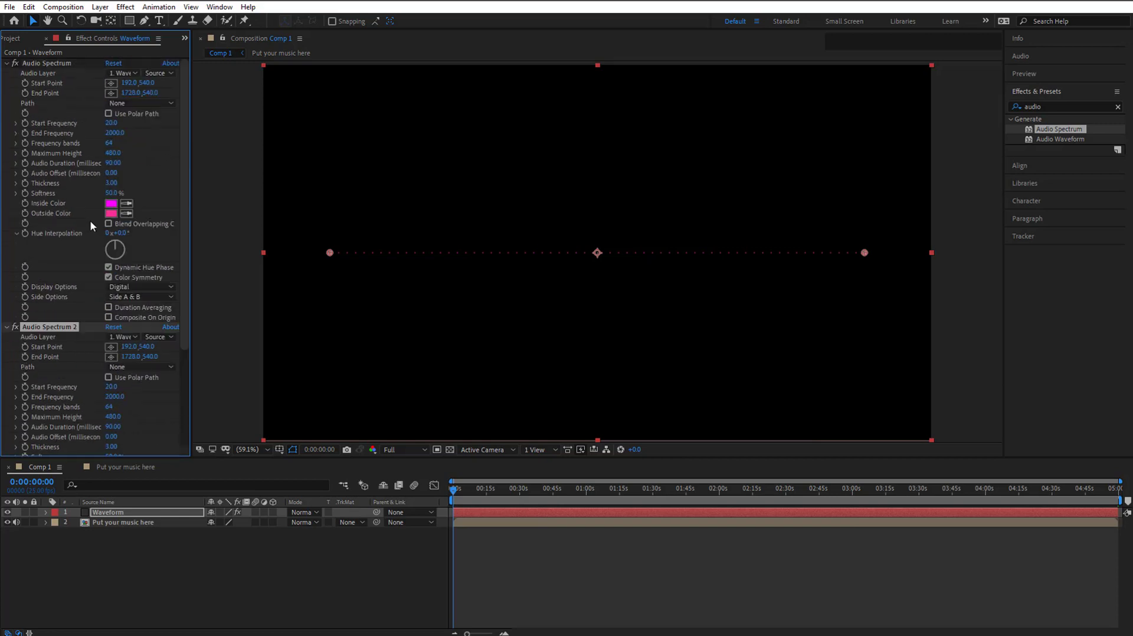
{"action": "left_click", "coordinate": [45, 330]}
{"action": "left_click", "coordinate": [51, 325]}
{"action": "left_click", "coordinate": [50, 326]}
{"action": "key", "text": "Delete"}
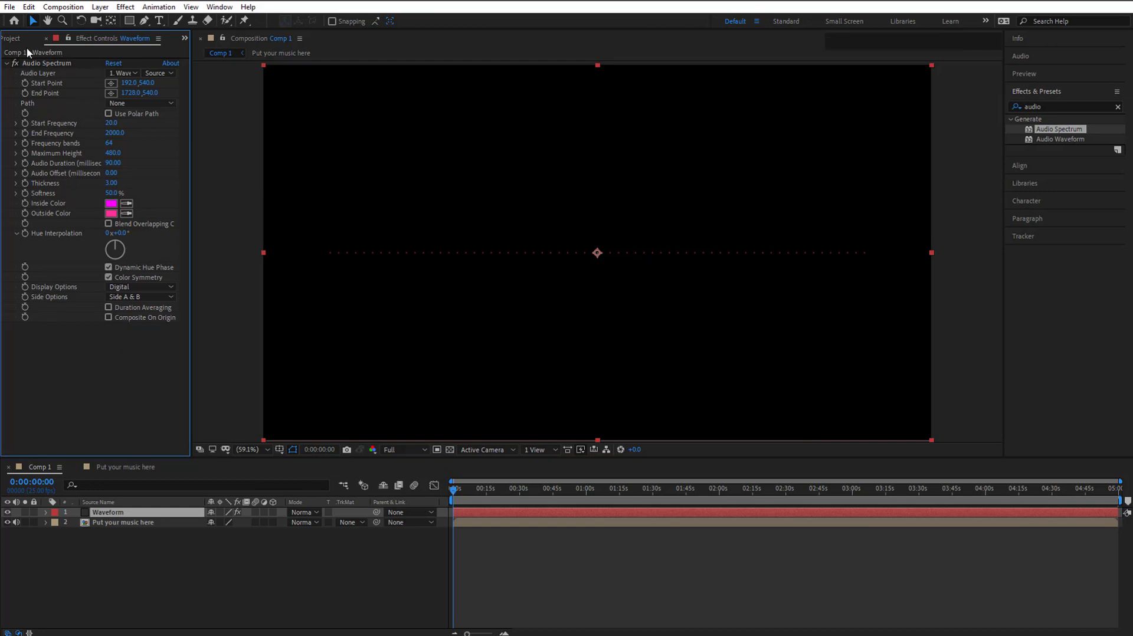
Preview the spectrum at several times in Comp 1 and reveal the audio waveform of the "Put your music here" layer.
{"action": "left_click_drag", "start_coordinate": [475, 489], "coordinate": [535, 489]}
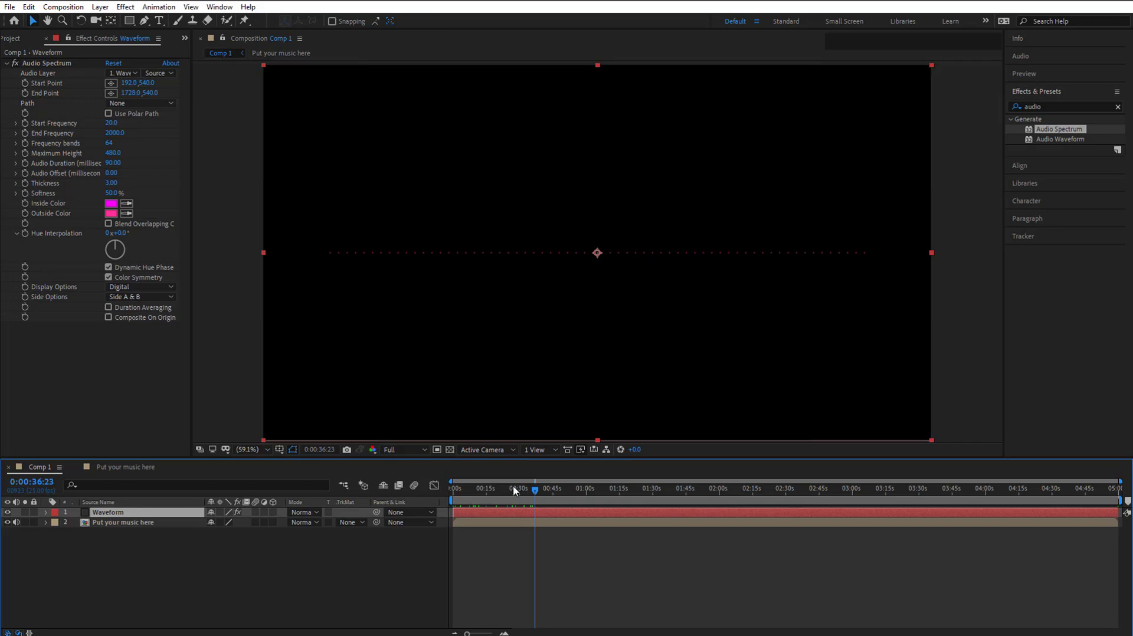
{"action": "left_click_drag", "start_coordinate": [512, 489], "coordinate": [487, 517]}
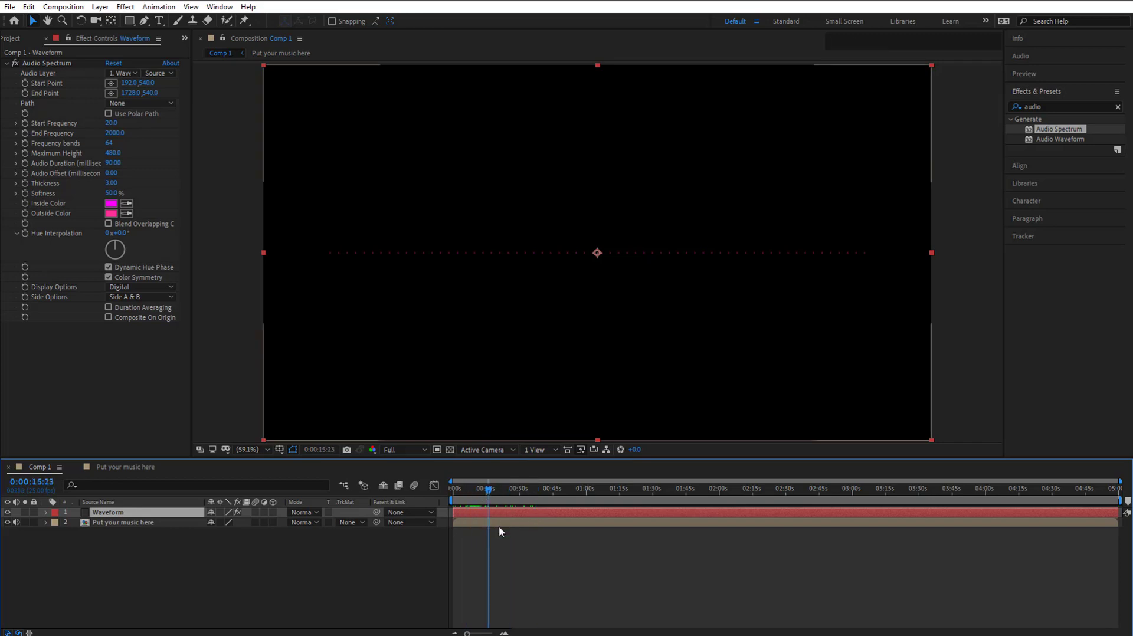
{"action": "left_click", "coordinate": [485, 525]}
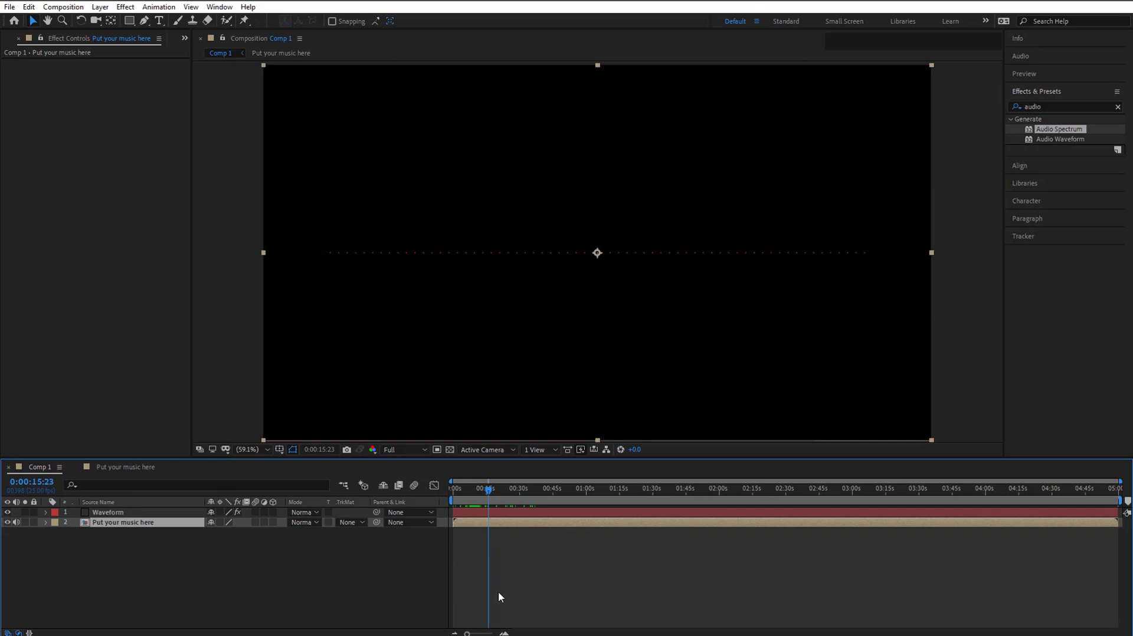
{"action": "key", "text": "l"}
{"action": "key", "text": "l"}
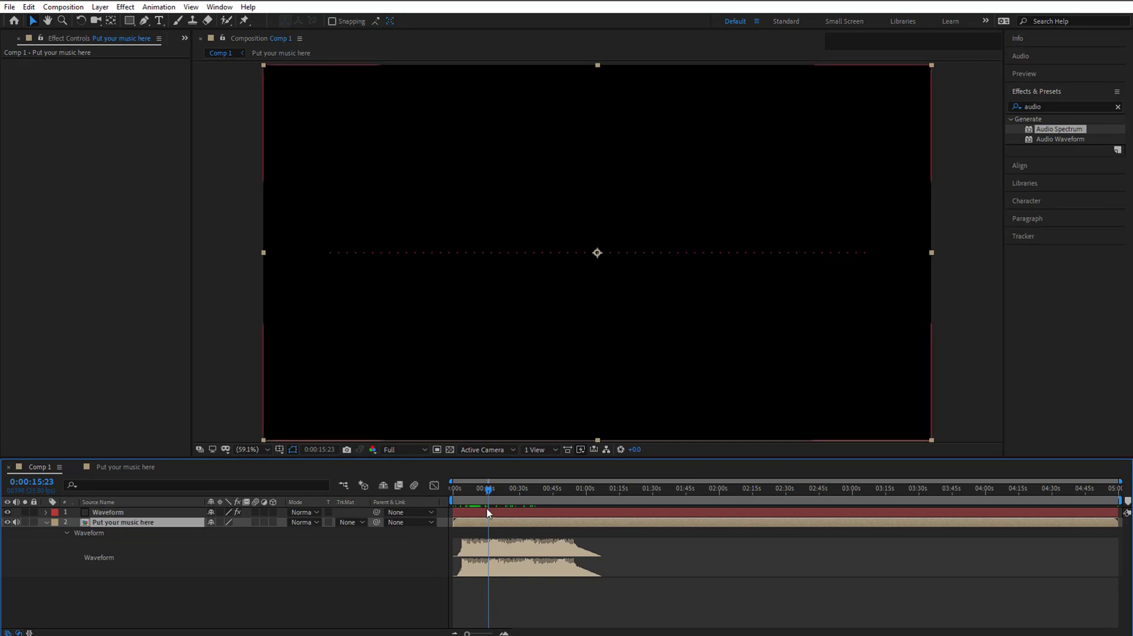
End Comp 1's work area just after the music stops at about 0:01:07, and narrow the timeline's visible range to match.
{"action": "left_click", "coordinate": [455, 489]}
{"action": "left_click_drag", "start_coordinate": [452, 488], "coordinate": [602, 487]}
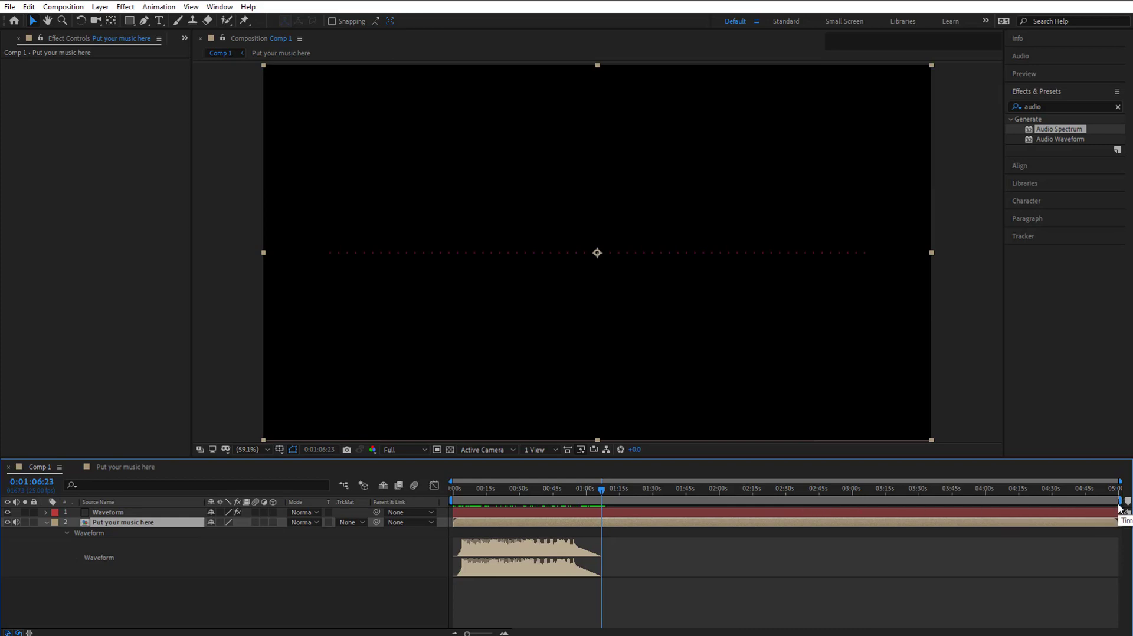
{"action": "left_click_drag", "start_coordinate": [1120, 506], "coordinate": [608, 506]}
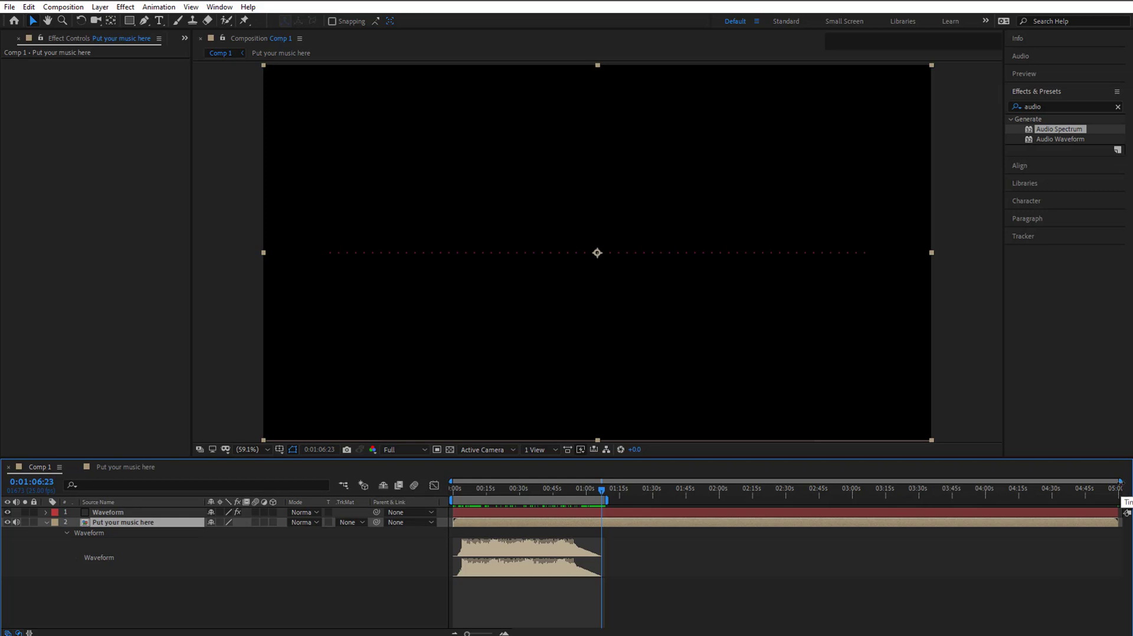
{"action": "left_click_drag", "start_coordinate": [1121, 482], "coordinate": [609, 476]}
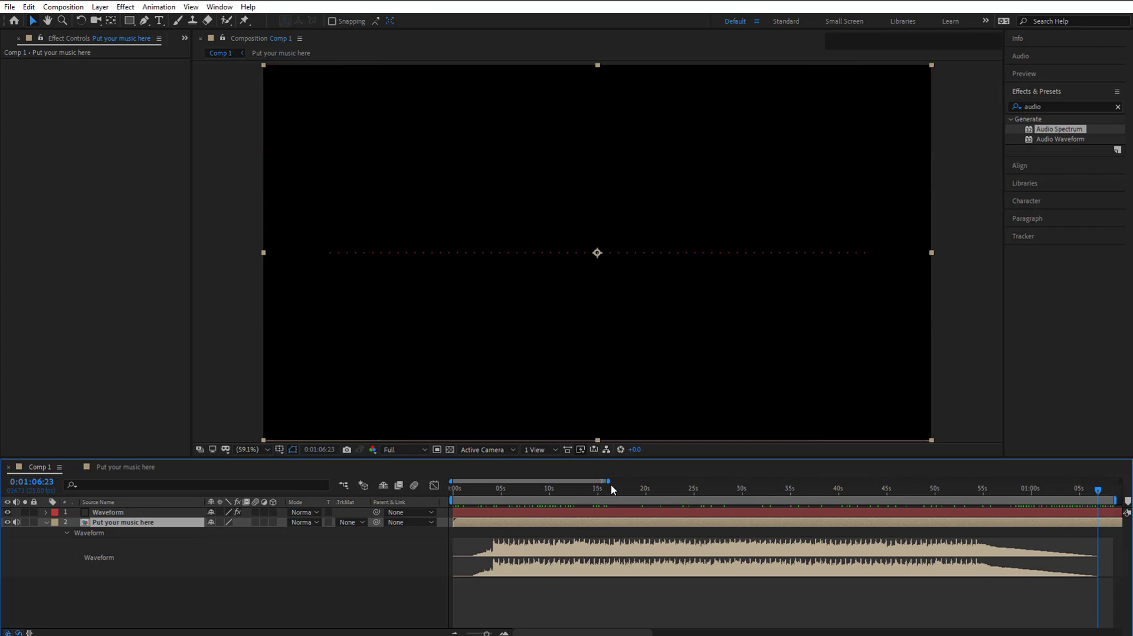
{"action": "left_click_drag", "start_coordinate": [608, 481], "coordinate": [822, 481]}
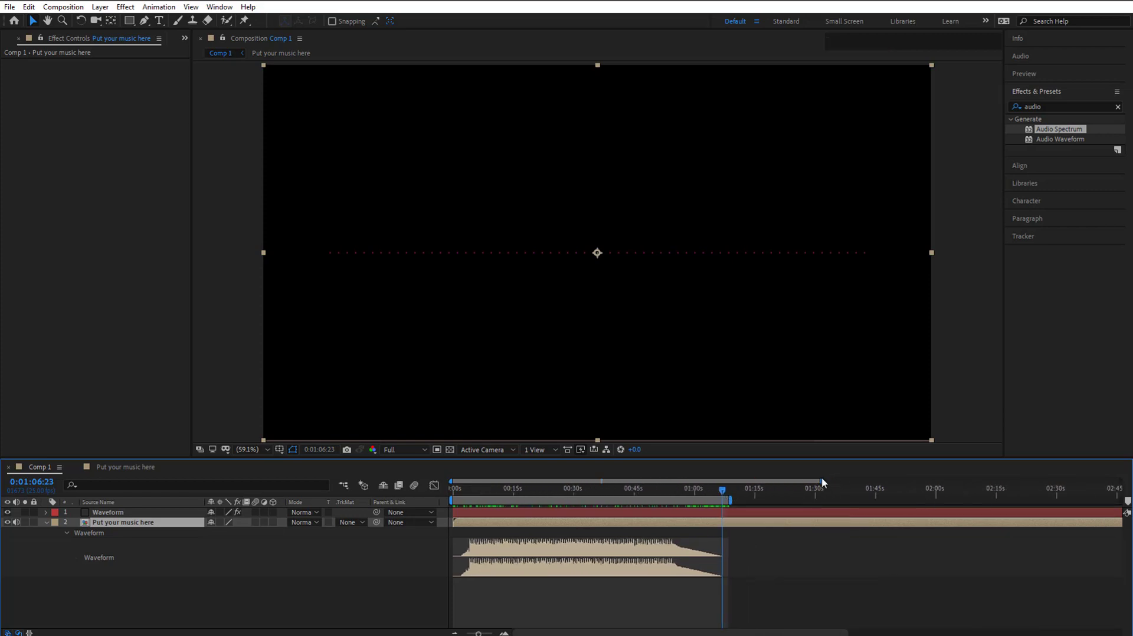
{"action": "left_click_drag", "start_coordinate": [822, 481], "coordinate": [611, 481]}
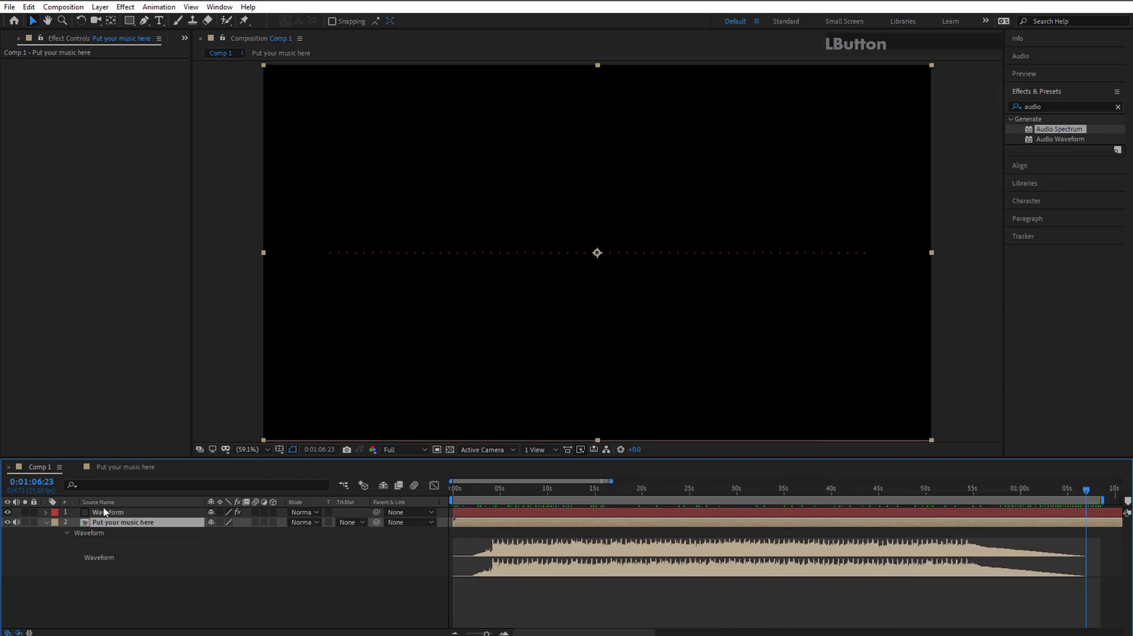
Set the Audio Layer of the Waveform layer's Audio Spectrum to "2. Put your music here" and preview the spectrum up to about 0:00:25.
{"action": "left_click", "coordinate": [98, 503]}
{"action": "left_click", "coordinate": [108, 513]}
{"action": "left_click", "coordinate": [112, 502]}
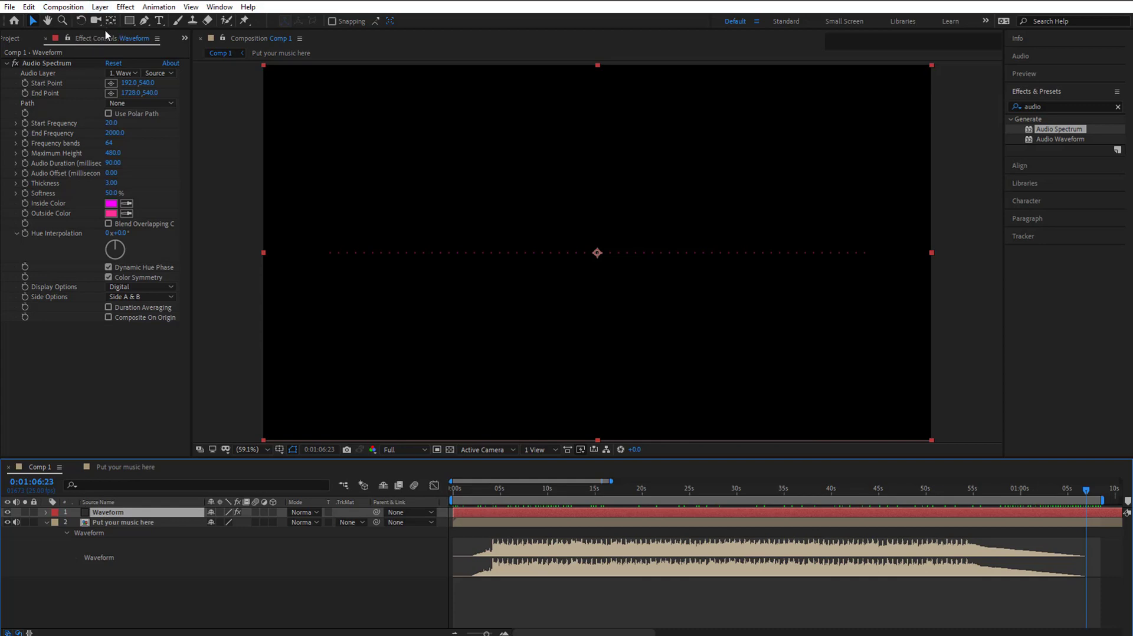
{"action": "left_click", "coordinate": [220, 7]}
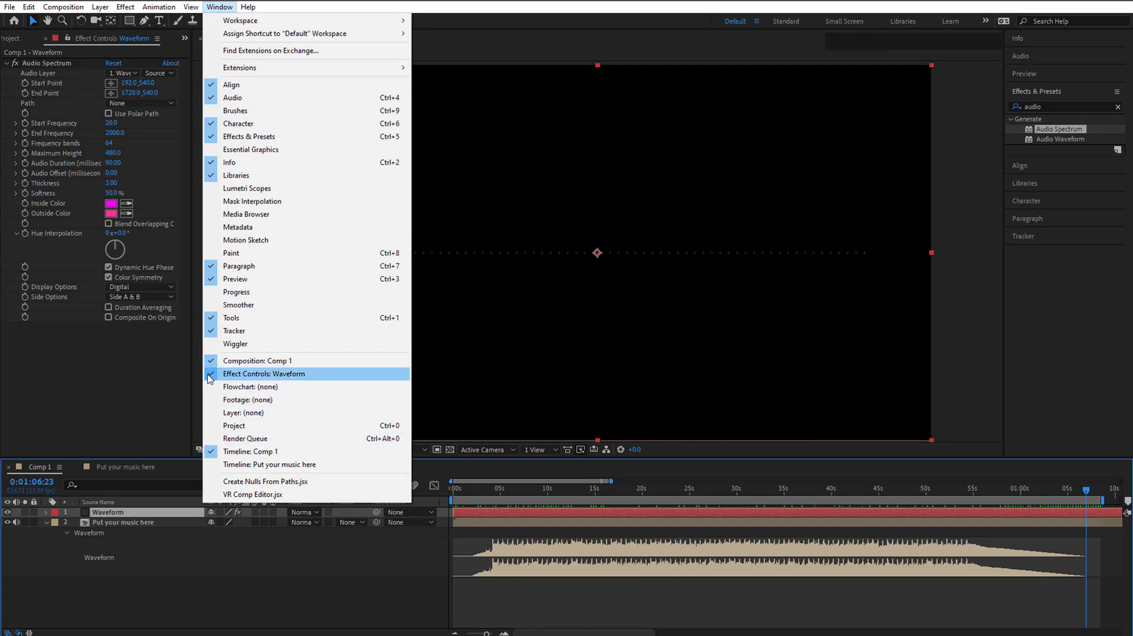
{"action": "left_click", "coordinate": [167, 284]}
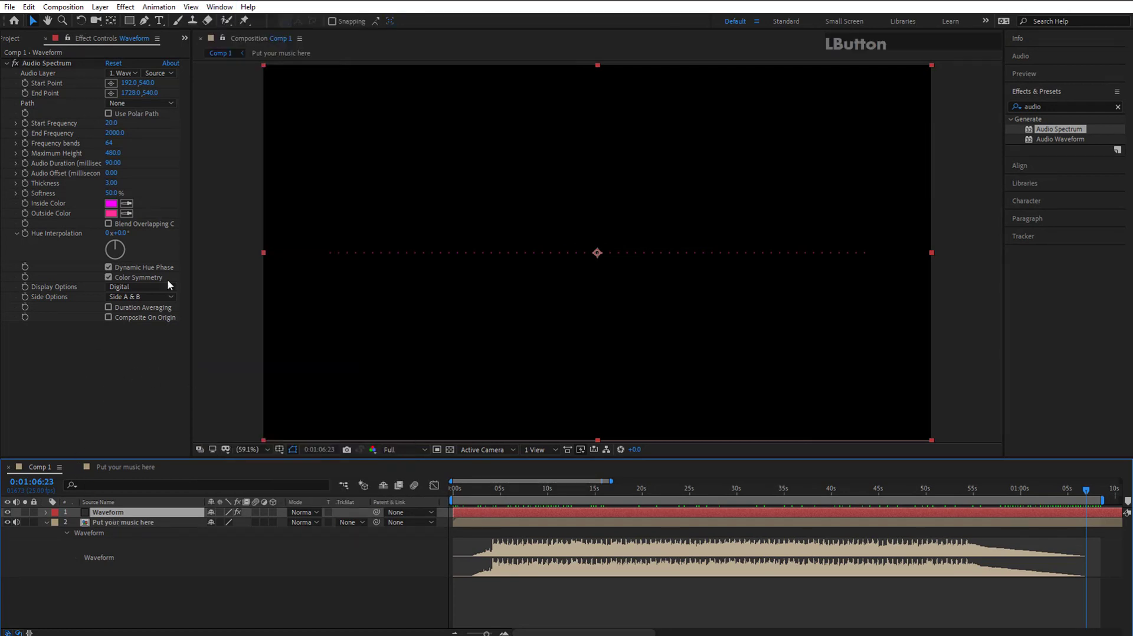
{"action": "left_click", "coordinate": [33, 73]}
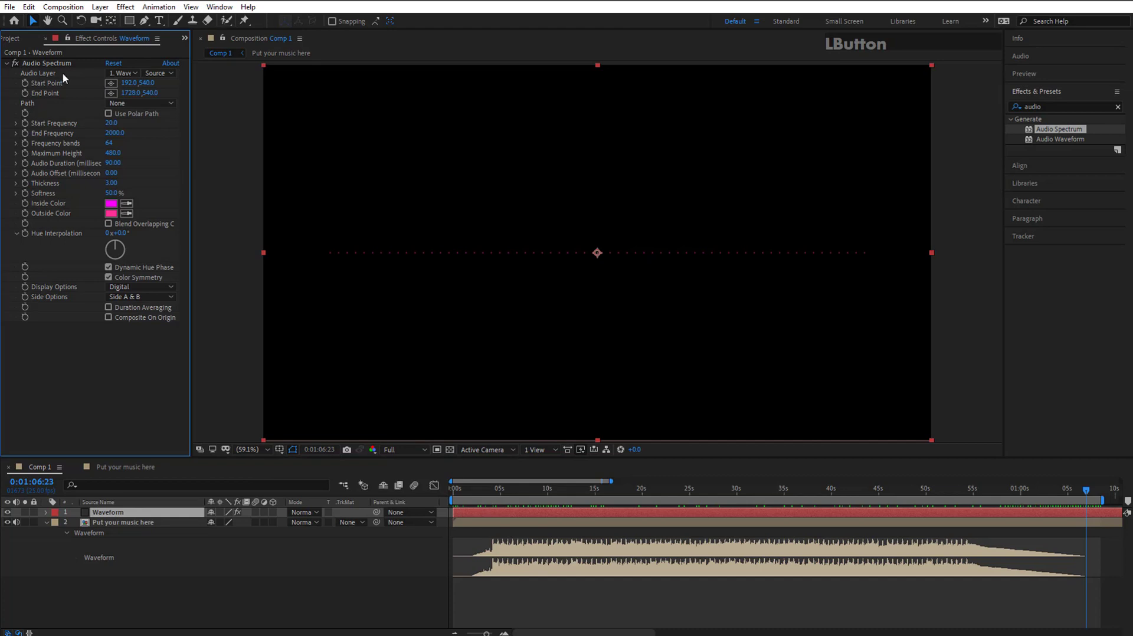
{"action": "left_click", "coordinate": [124, 73]}
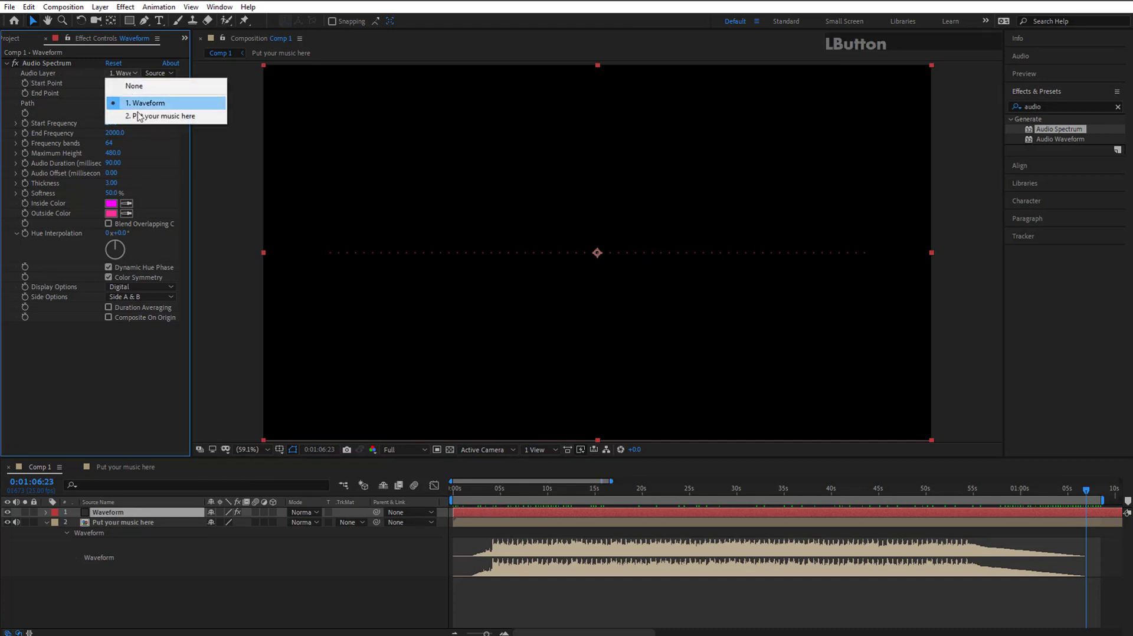
{"action": "left_click", "coordinate": [131, 117]}
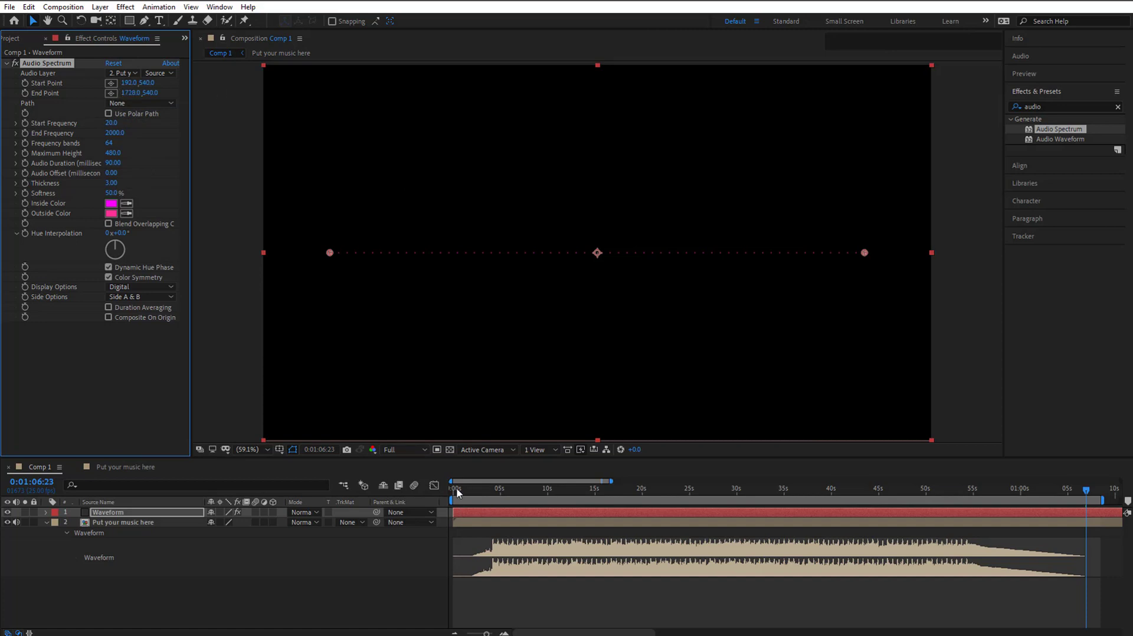
{"action": "left_click_drag", "start_coordinate": [458, 488], "coordinate": [480, 489]}
{"action": "left_click_drag", "start_coordinate": [486, 490], "coordinate": [610, 508]}
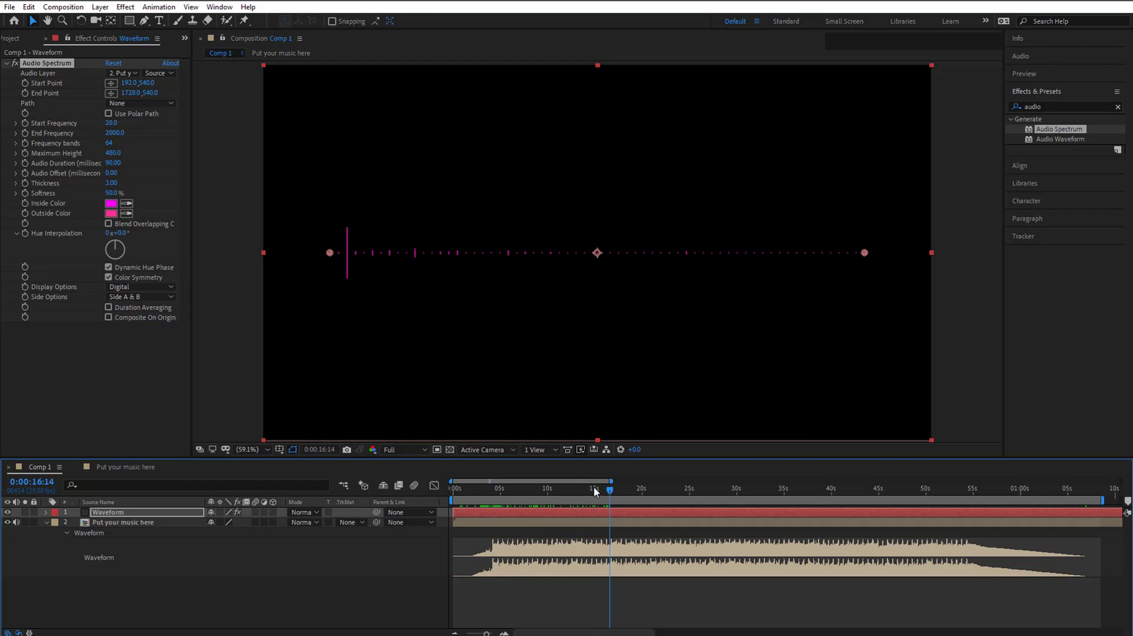
{"action": "left_click_drag", "start_coordinate": [595, 492], "coordinate": [692, 497]}
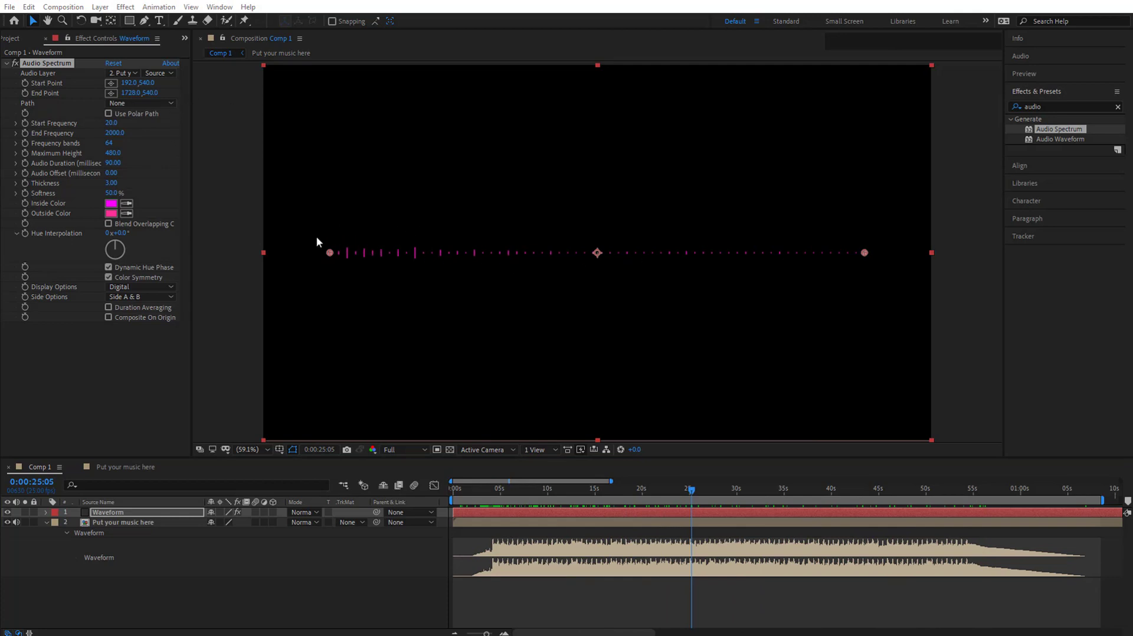
Set the Audio Spectrum's Frequency bands to 500 and preview the spectrum along the timeline, stopping at about 0:00:43.
{"action": "left_click_drag", "start_coordinate": [109, 147], "coordinate": [222, 147]}
{"action": "left_click", "coordinate": [115, 144]}
{"action": "type", "text": "500"}
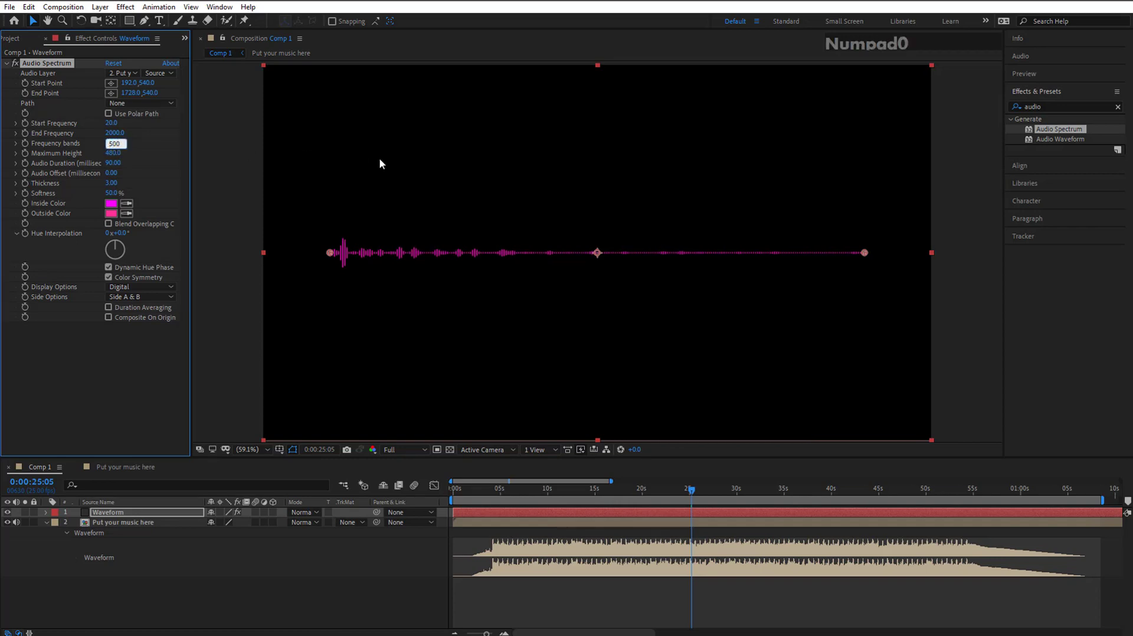
{"action": "key", "text": "Return"}
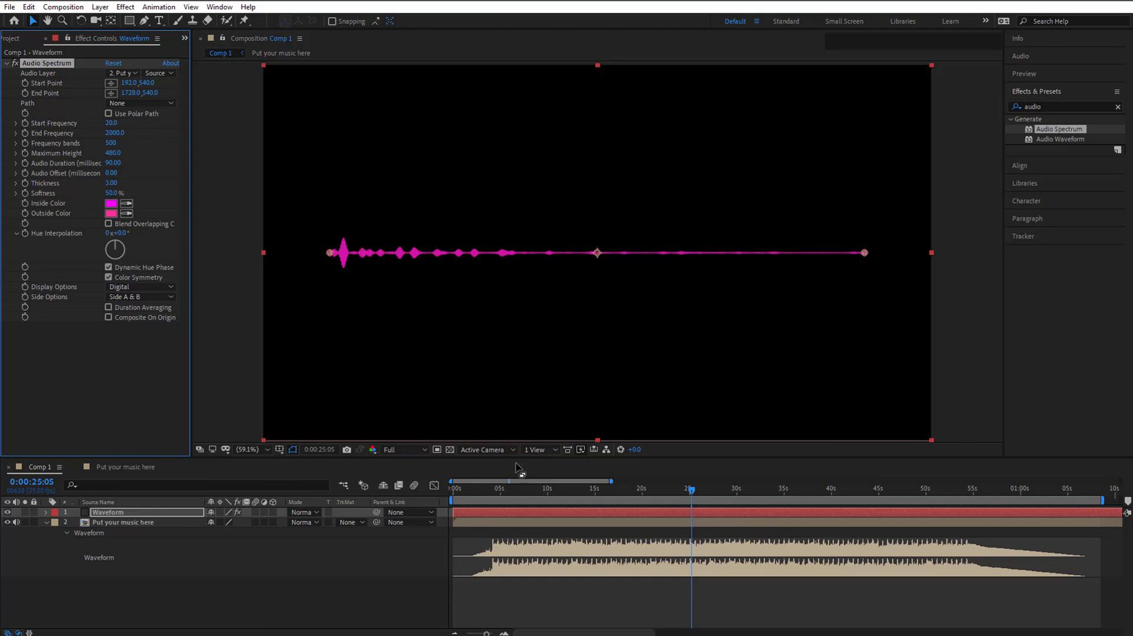
{"action": "left_click_drag", "start_coordinate": [550, 497], "coordinate": [693, 499]}
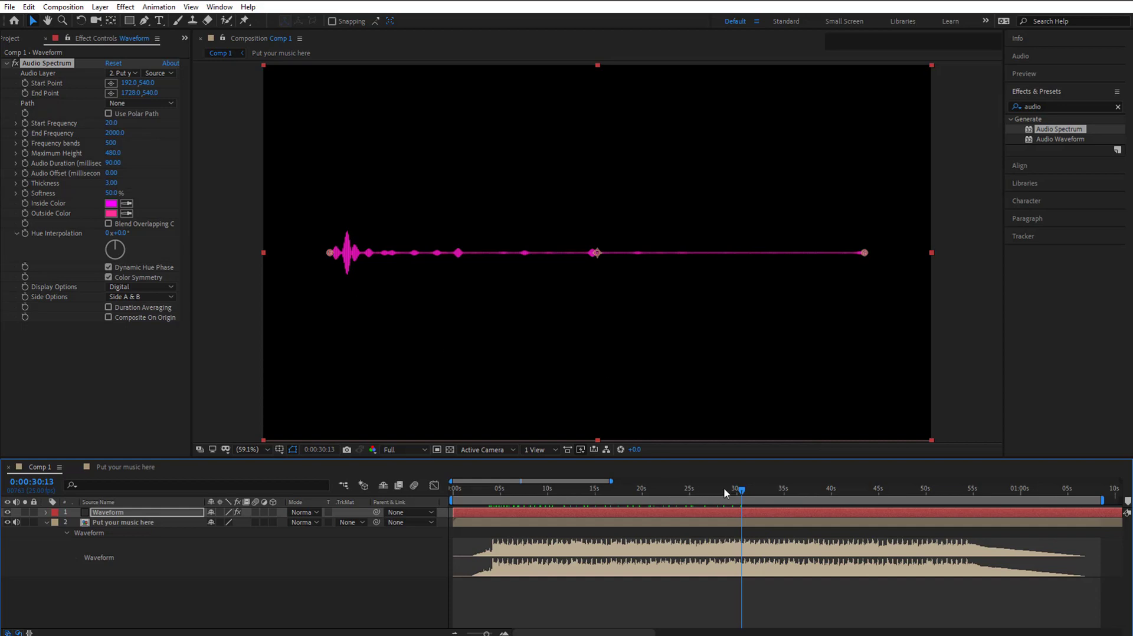
{"action": "left_click_drag", "start_coordinate": [725, 491], "coordinate": [890, 519]}
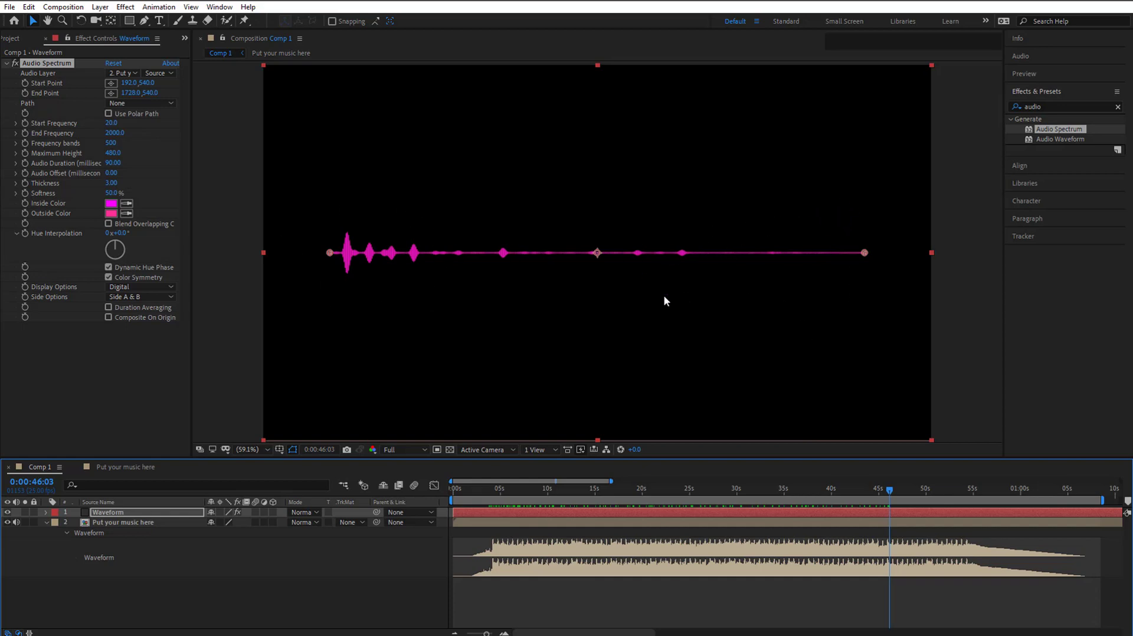
{"action": "left_click", "coordinate": [931, 490]}
{"action": "left_click_drag", "start_coordinate": [931, 493], "coordinate": [861, 494]}
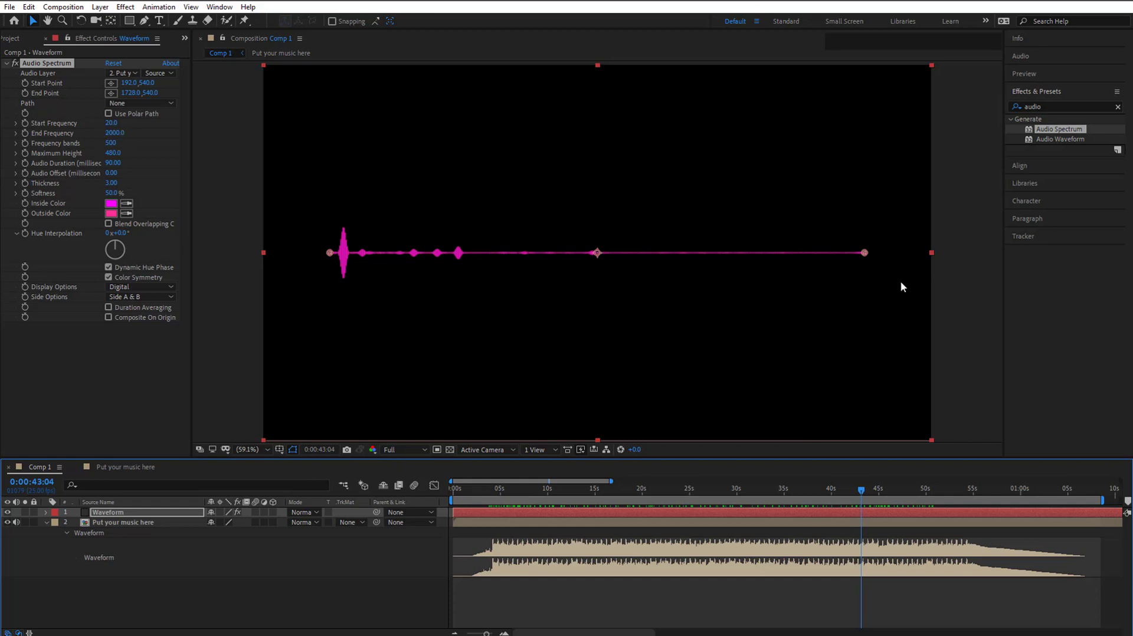
Test higher and lower End Frequency values on the Audio Spectrum effect, and set End Frequency to 800.
{"action": "mouse_move", "coordinate": [115, 133]}
{"action": "left_mouse_down"}
{"action": "mouse_move", "coordinate": [196, 141]}
{"action": "mouse_move", "coordinate": [107, 133]}
{"action": "mouse_move", "coordinate": [134, 138]}
{"action": "left_mouse_up"}
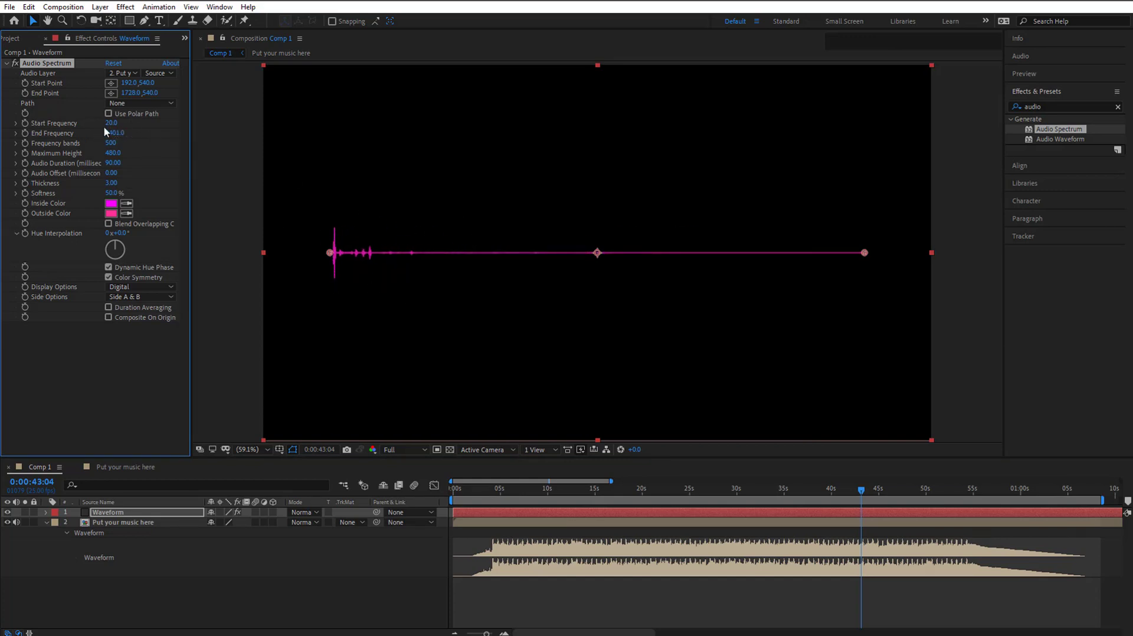
{"action": "left_click_drag", "start_coordinate": [117, 137], "coordinate": [80, 135]}
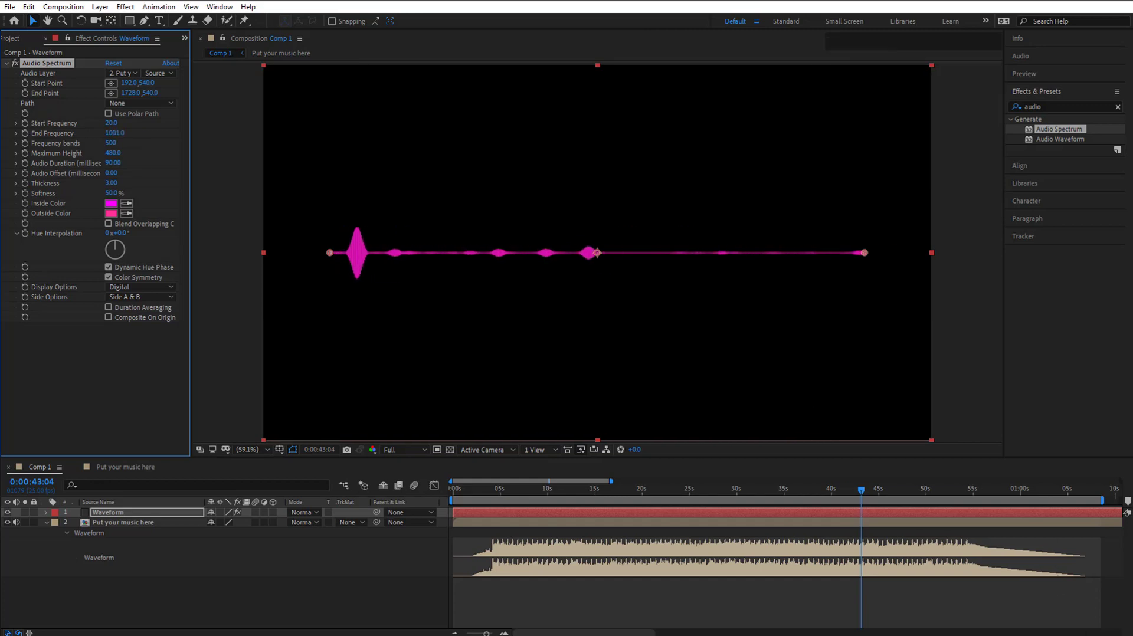
{"action": "left_click_drag", "start_coordinate": [112, 135], "coordinate": [108, 134]}
{"action": "left_click", "coordinate": [113, 135]}
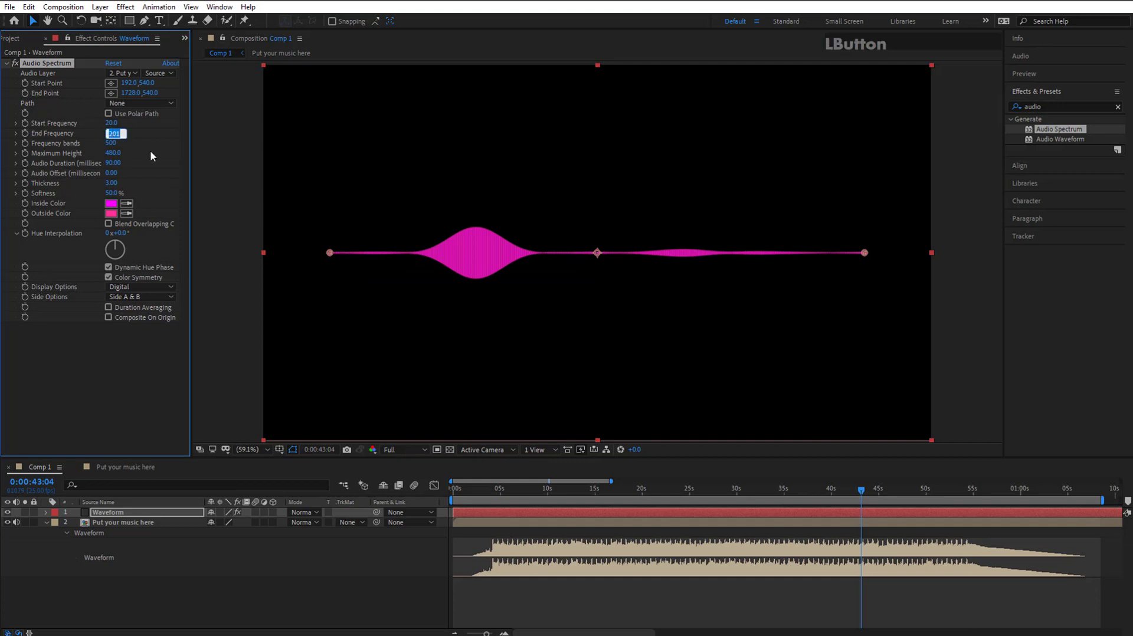
{"action": "type", "text": "800"}
{"action": "left_click", "coordinate": [88, 374]}
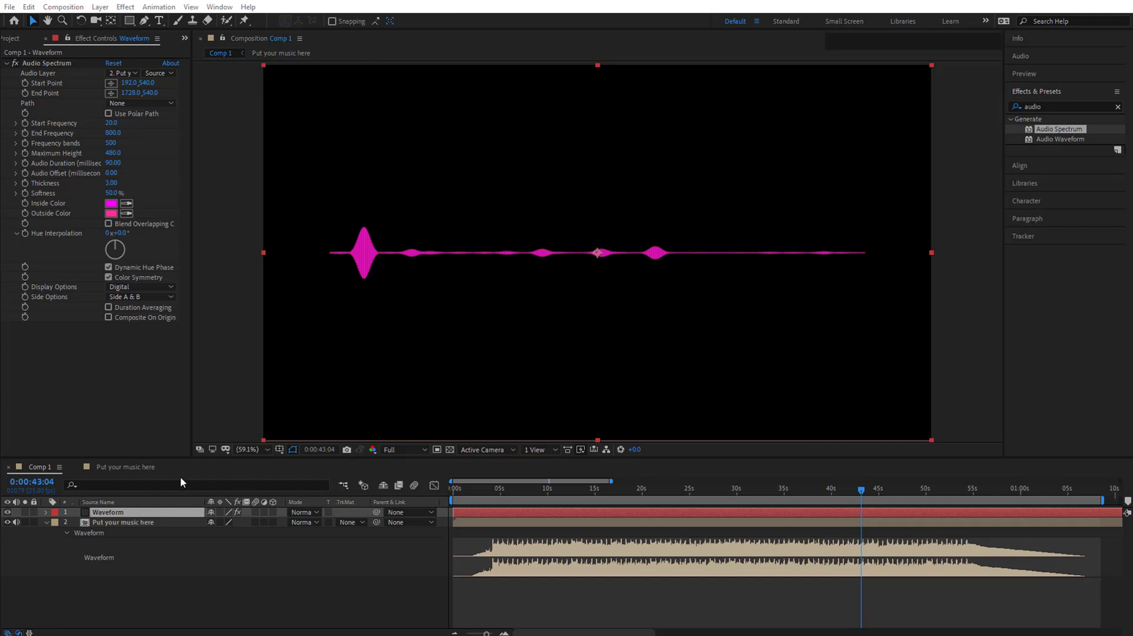
Check that layer controls are shown in the view and activate the Ellipse tool with the Waveform layer selected.
{"action": "left_click", "coordinate": [169, 515]}
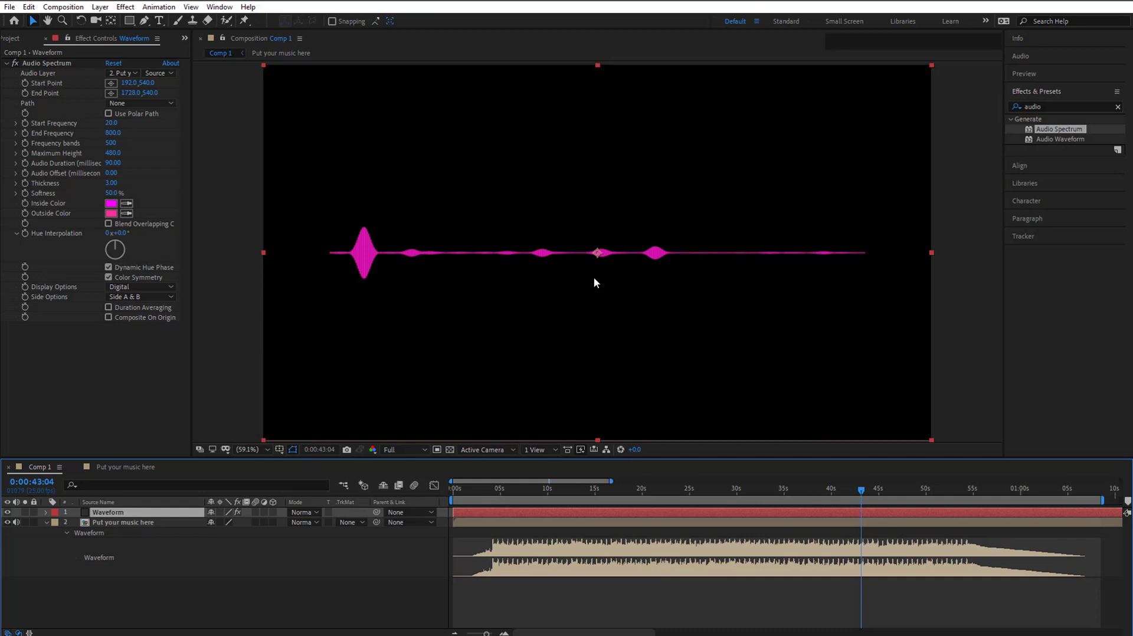
{"action": "left_click", "coordinate": [220, 7]}
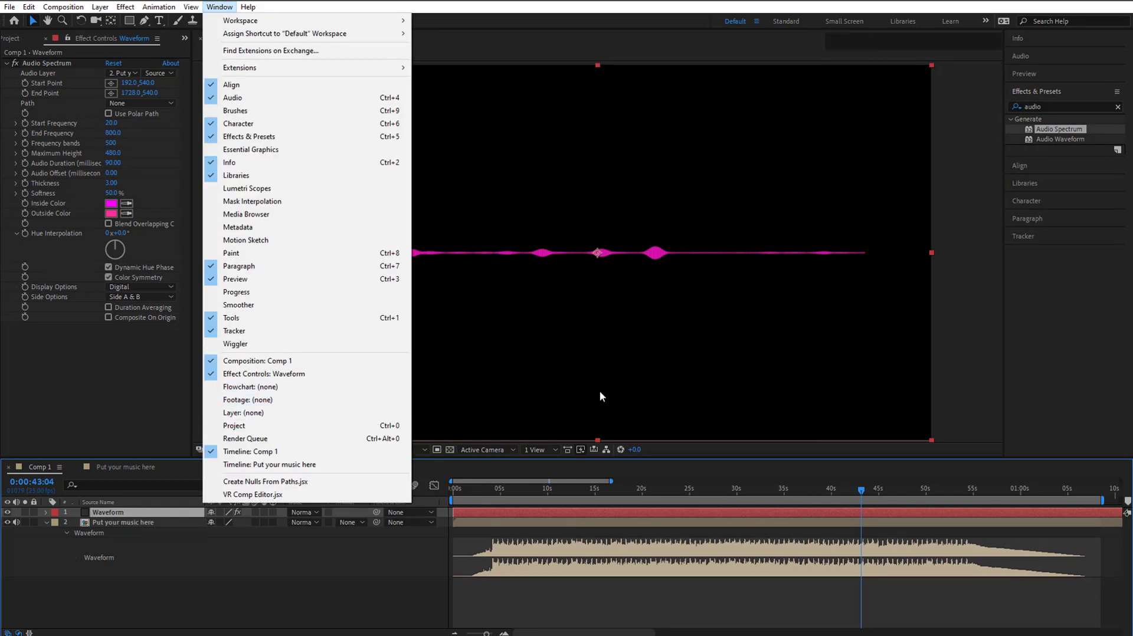
{"action": "mouse_move", "coordinate": [63, 8]}
{"action": "mouse_move", "coordinate": [191, 7]}
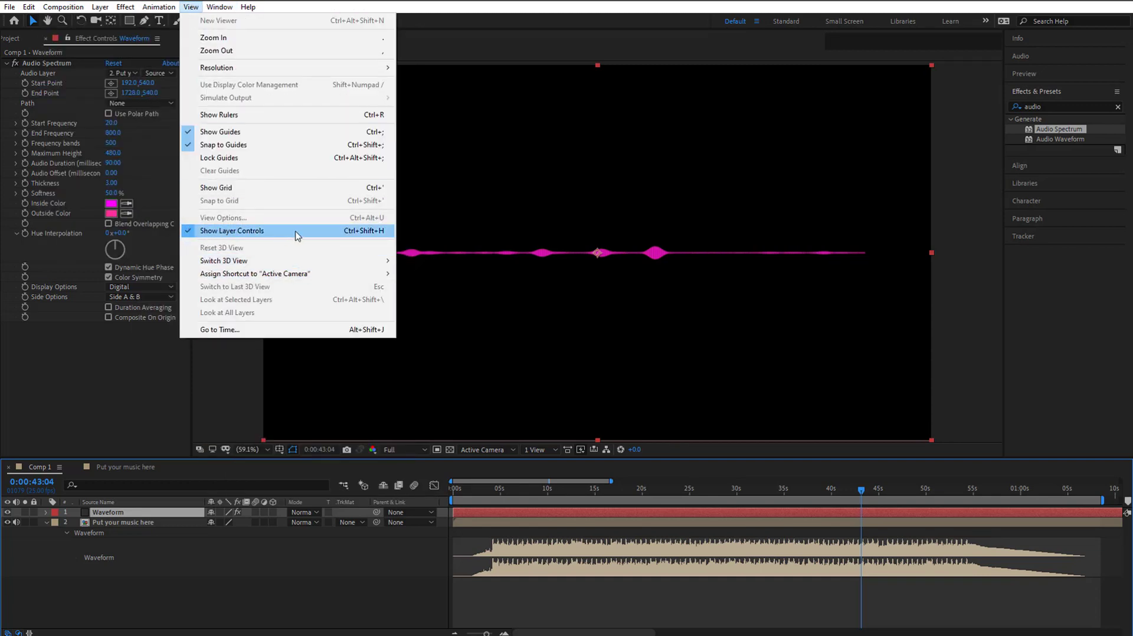
{"action": "left_click", "coordinate": [344, 233]}
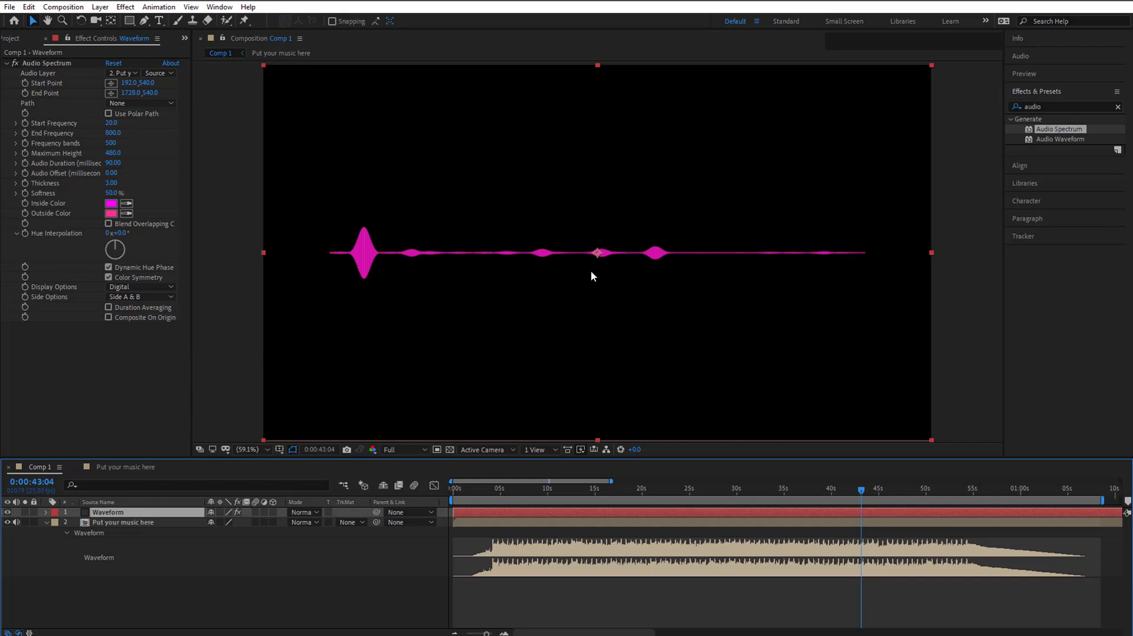
{"action": "left_click", "coordinate": [129, 21]}
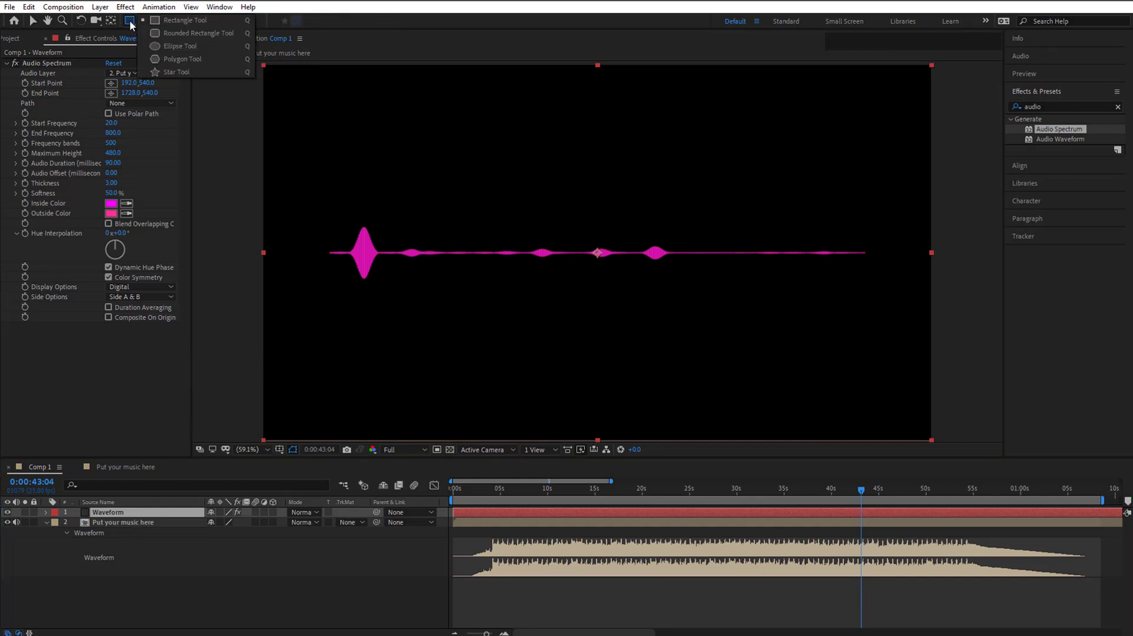
{"action": "left_click", "coordinate": [178, 46]}
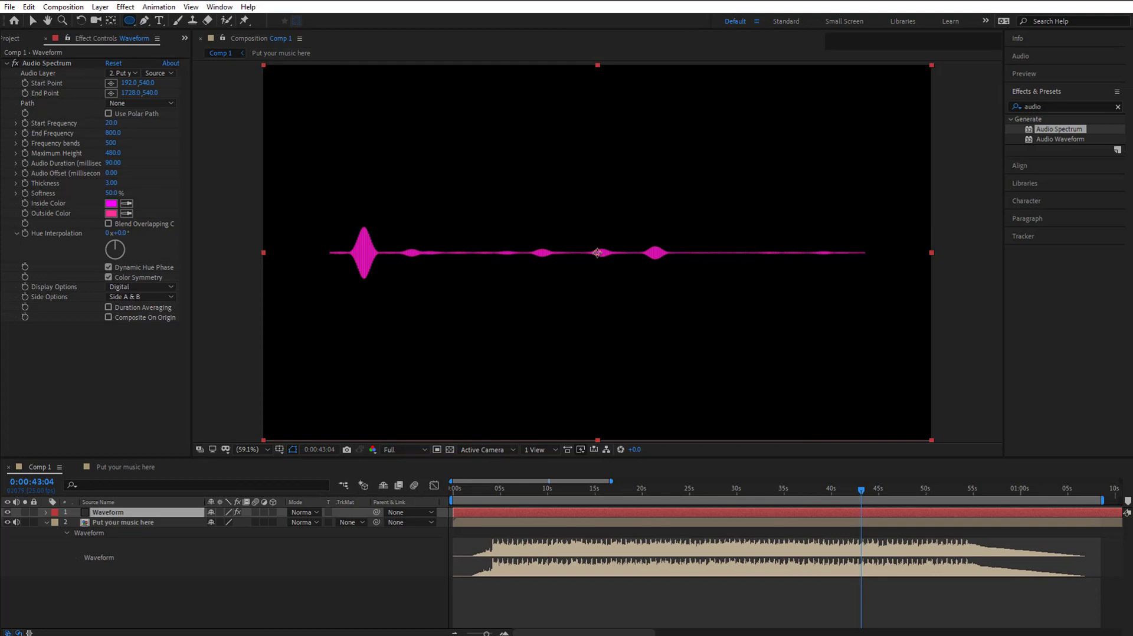
Try drawing a circular mask outward from the centre of the Waveform layer, and undo it.
{"action": "scroll", "coordinate": [598, 253], "scroll_direction": "up", "scroll_amount": 6}
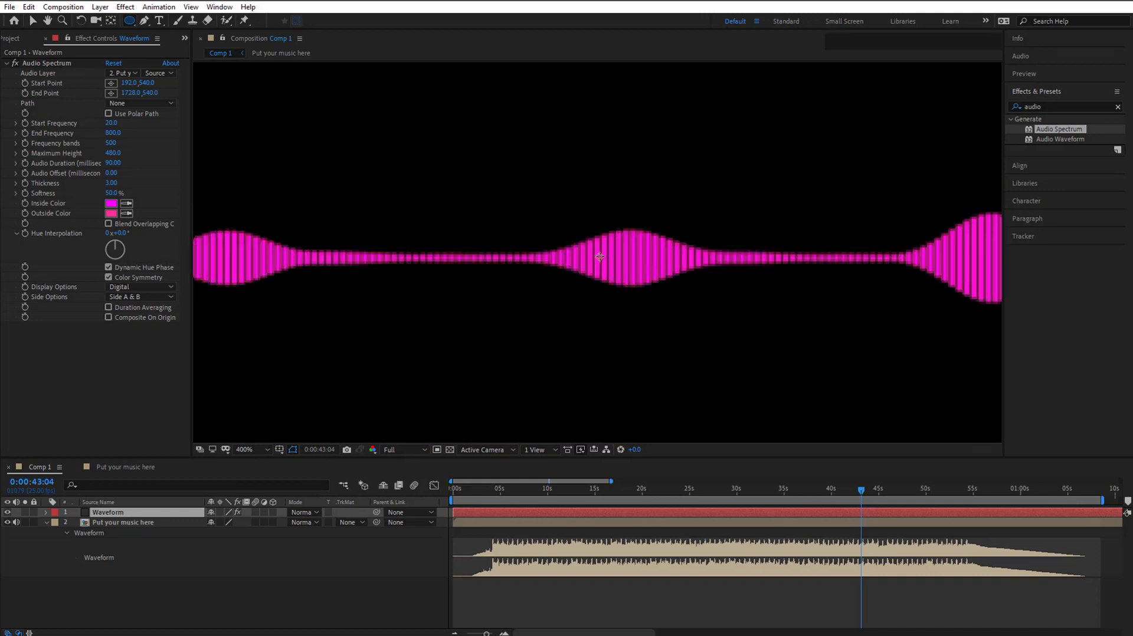
{"action": "scroll", "coordinate": [599, 257], "scroll_direction": "down", "scroll_amount": 2}
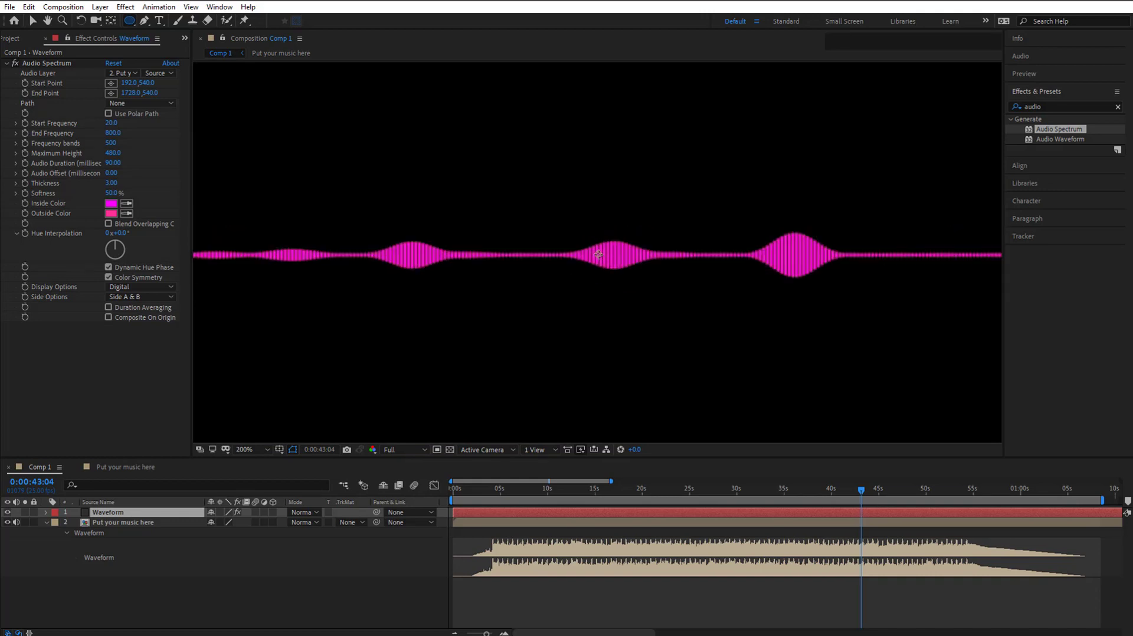
{"action": "mouse_move", "coordinate": [599, 255]}
{"action": "left_mouse_down"}
{"action": "mouse_move", "coordinate": [684, 161]}
{"action": "mouse_move", "coordinate": [608, 233]}
{"action": "mouse_move", "coordinate": [767, 114]}
{"action": "mouse_move", "coordinate": [794, 117]}
{"action": "mouse_move", "coordinate": [624, 229]}
{"action": "mouse_move", "coordinate": [749, 108]}
{"action": "mouse_move", "coordinate": [804, 90]}
{"action": "mouse_move", "coordinate": [718, 129]}
{"action": "mouse_move", "coordinate": [669, 171]}
{"action": "mouse_move", "coordinate": [754, 130]}
{"action": "mouse_move", "coordinate": [672, 180]}
{"action": "mouse_move", "coordinate": [696, 159]}
{"action": "mouse_move", "coordinate": [649, 205]}
{"action": "mouse_move", "coordinate": [774, 80]}
{"action": "mouse_move", "coordinate": [657, 165]}
{"action": "left_mouse_up"}
{"action": "key", "text": "alt"}
{"action": "key", "text": "ctrl"}
{"action": "key", "text": "ctrl+z"}
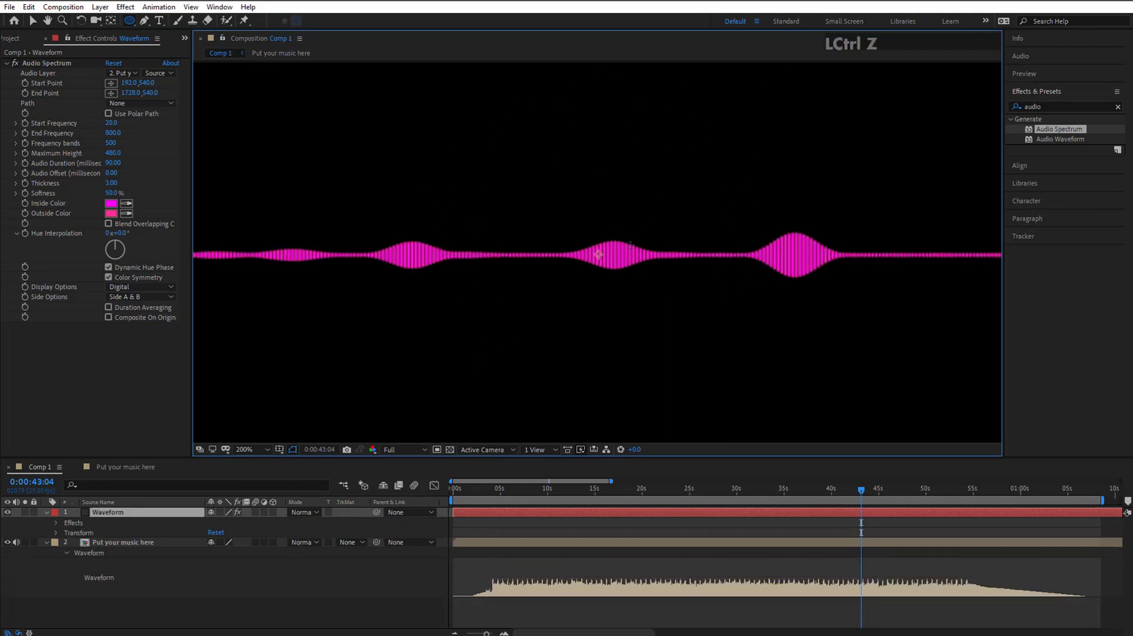
{"action": "scroll", "coordinate": [623, 252], "scroll_direction": "down", "scroll_amount": 2}
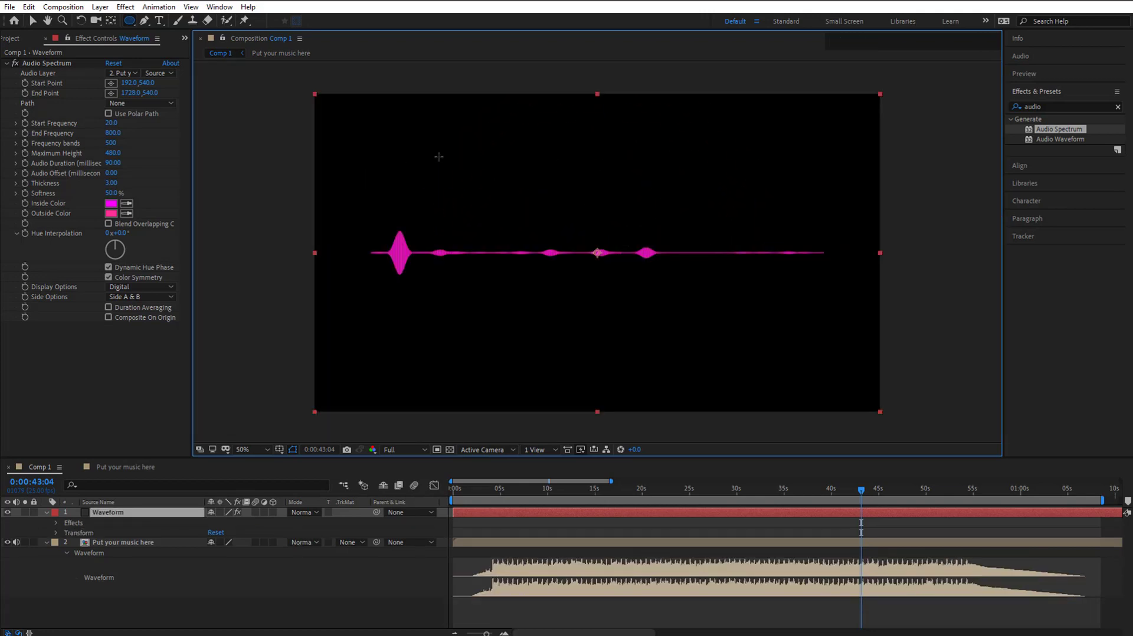
{"action": "left_click", "coordinate": [249, 451]}
{"action": "left_click", "coordinate": [260, 460]}
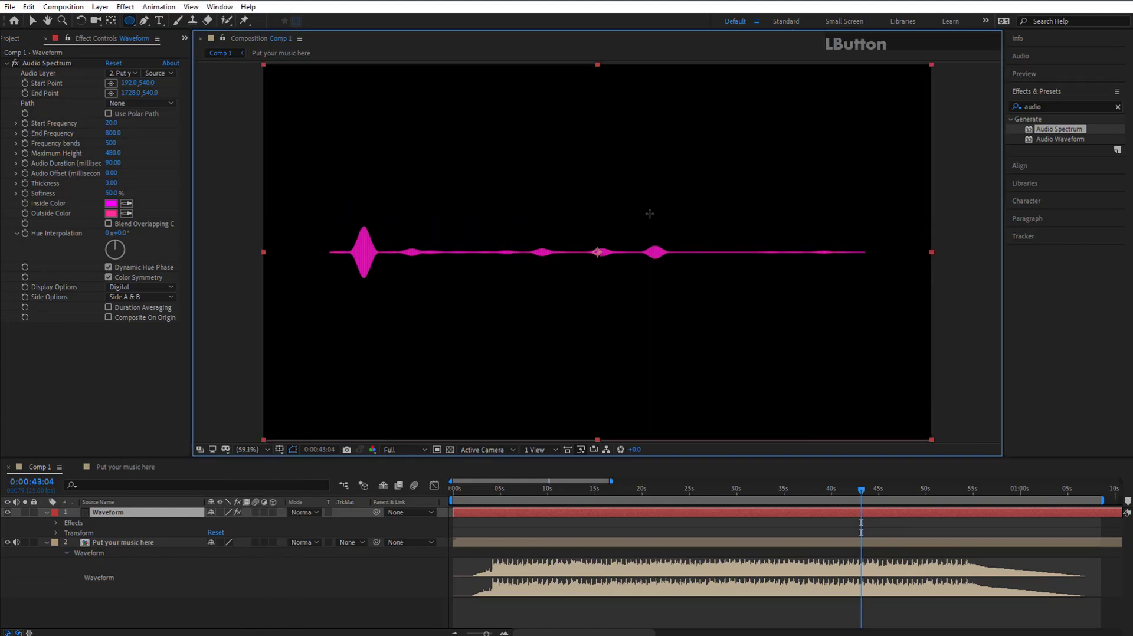
Draw a perfectly circular mask centred on the Waveform layer, about half the composition's height in diameter, refining its size.
{"action": "left_click", "coordinate": [130, 22]}
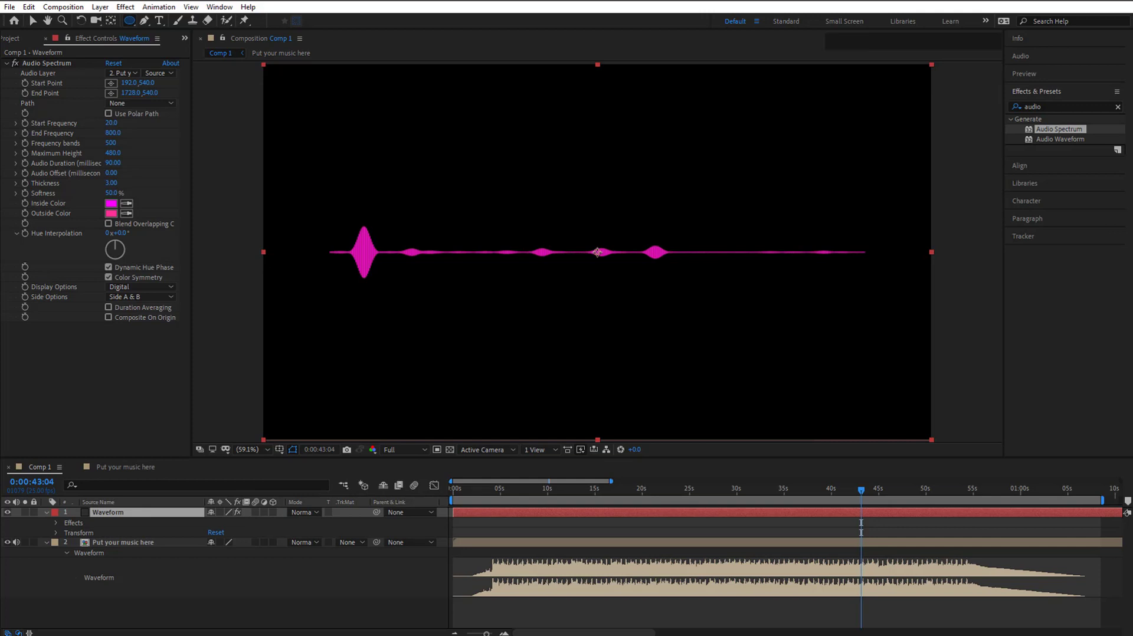
{"action": "left_click_drag", "start_coordinate": [597, 252], "coordinate": [724, 128]}
{"action": "left_click_drag", "start_coordinate": [723, 130], "coordinate": [697, 149]}
{"action": "key", "text": "ctrl"}
{"action": "key", "text": "shift"}
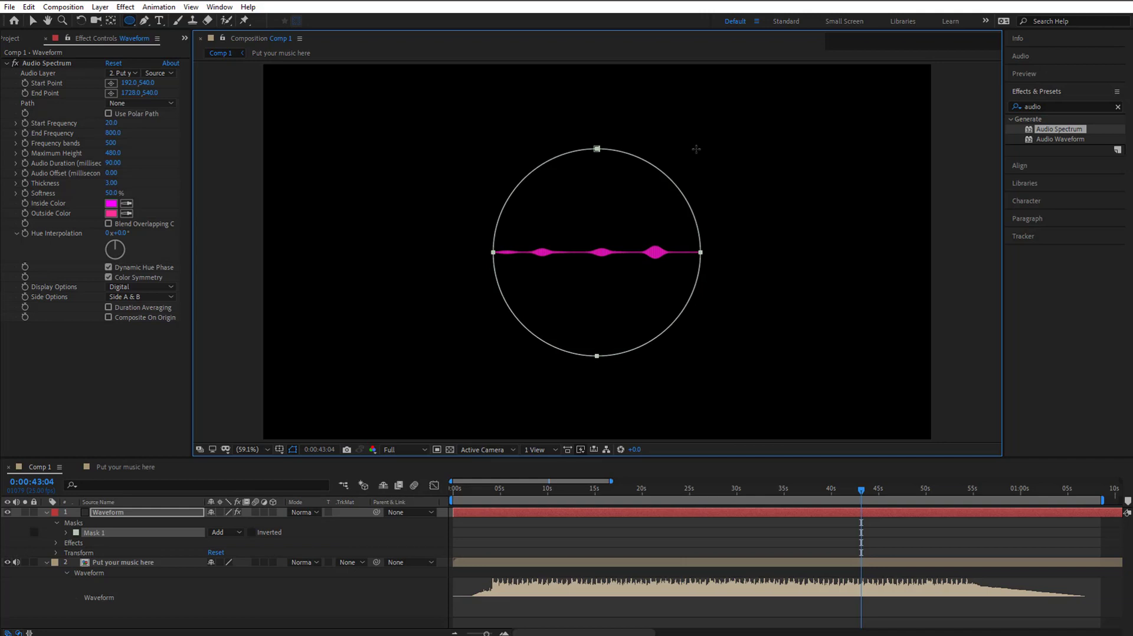
{"action": "left_click_drag", "start_coordinate": [697, 150], "coordinate": [671, 147]}
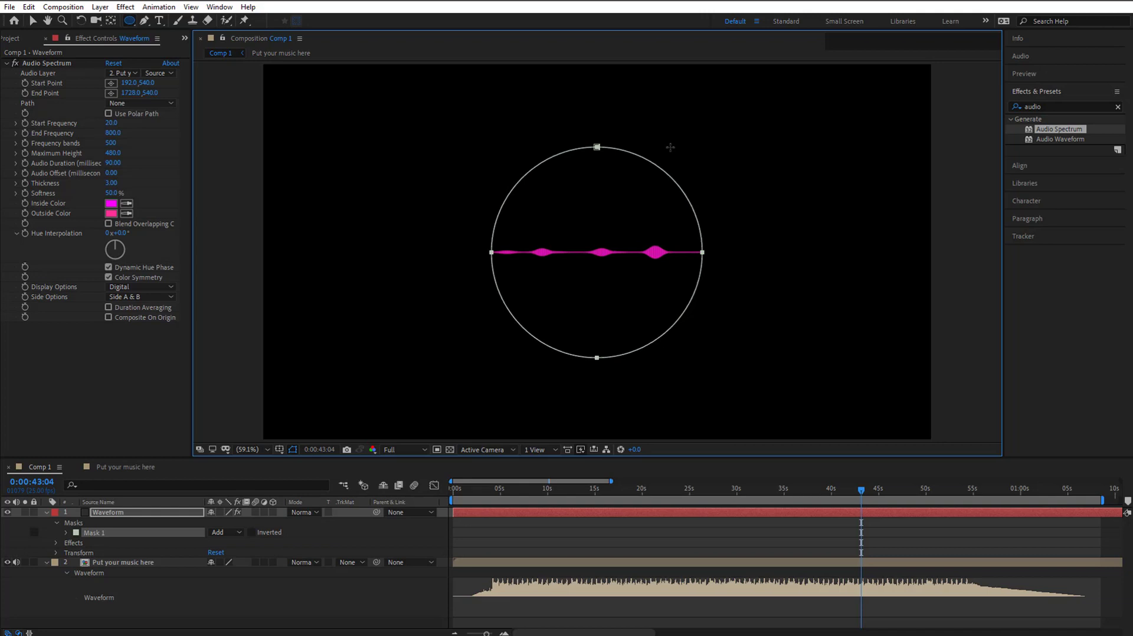
{"action": "left_click_drag", "start_coordinate": [665, 149], "coordinate": [655, 154]}
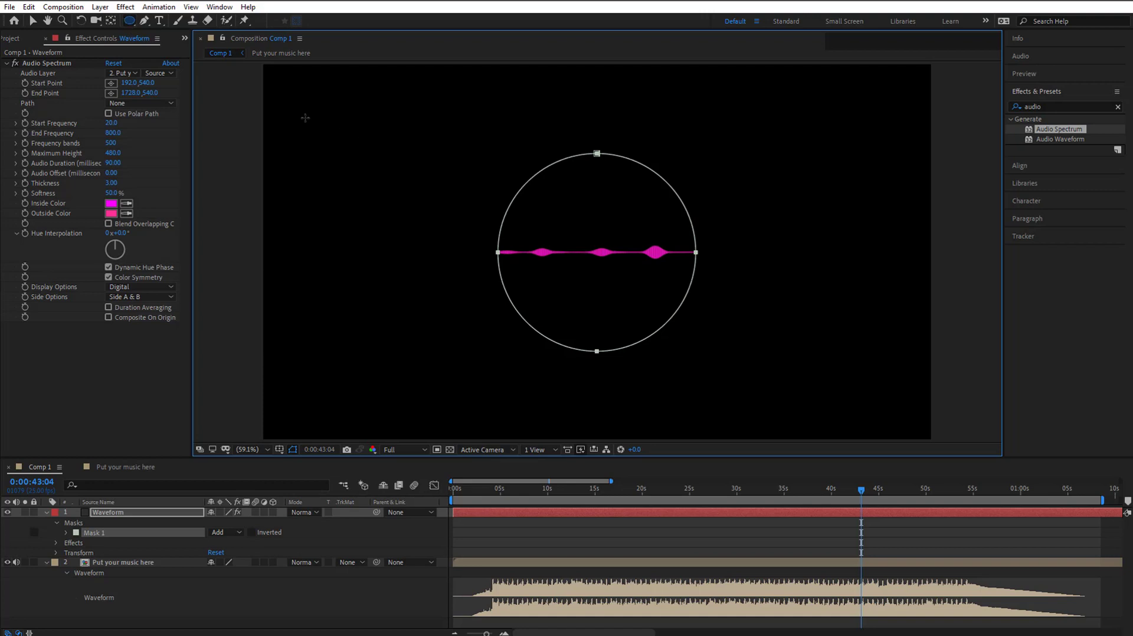
{"action": "left_click", "coordinate": [33, 21]}
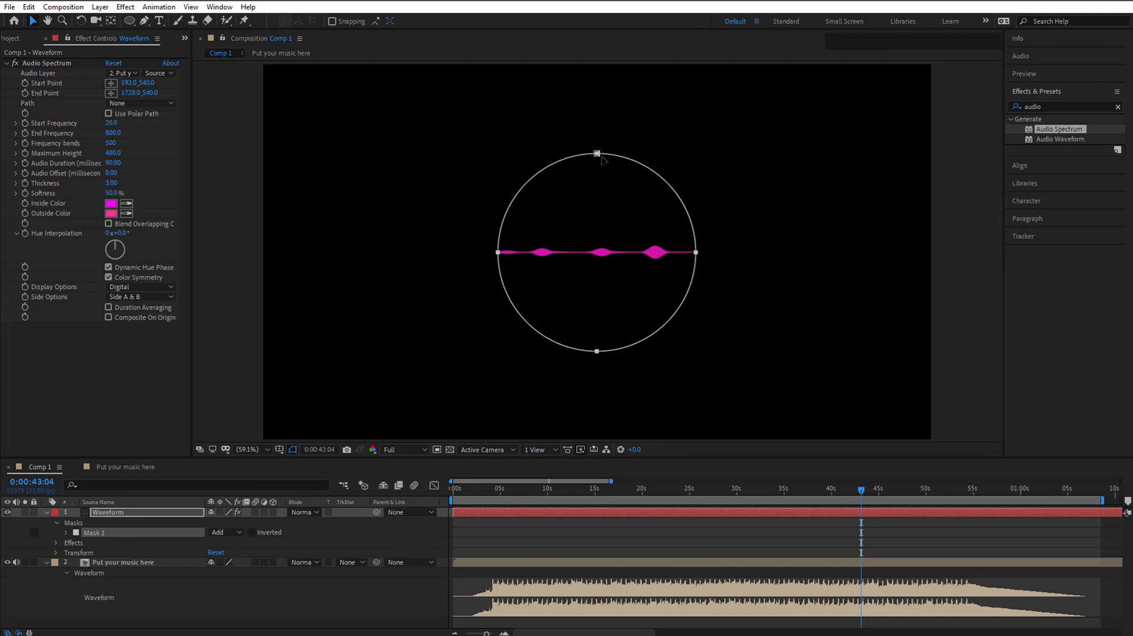
Set the Path of the Waveform layer's Audio Spectrum to Mask 1 and preview the circular spectrum, stopping at about 0:00:10.
{"action": "left_click", "coordinate": [116, 534]}
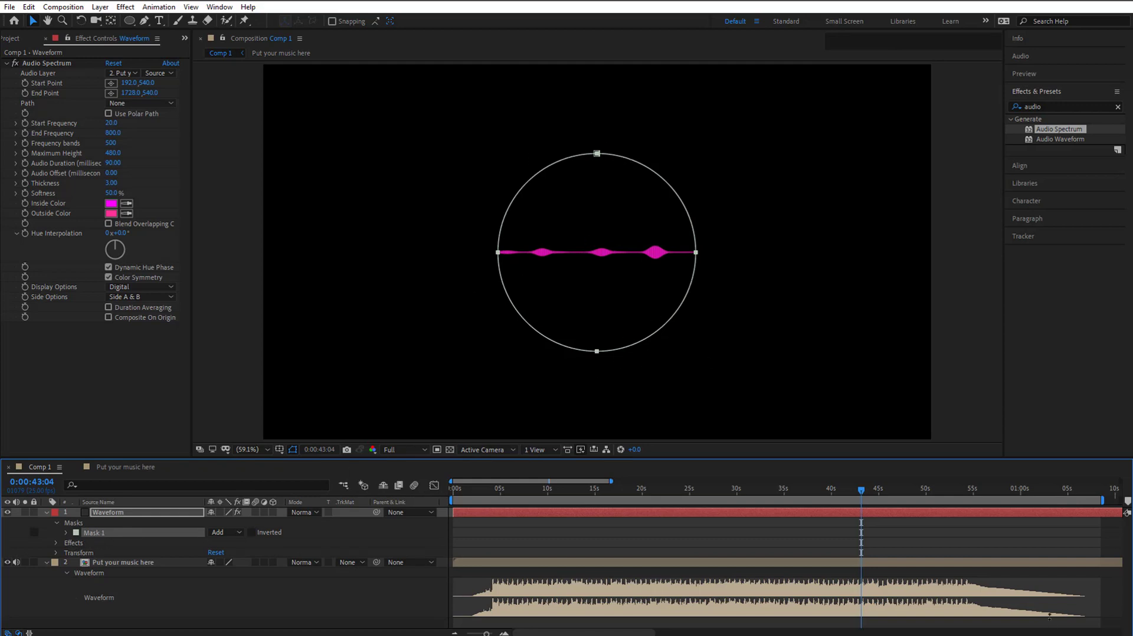
{"action": "left_click", "coordinate": [127, 513]}
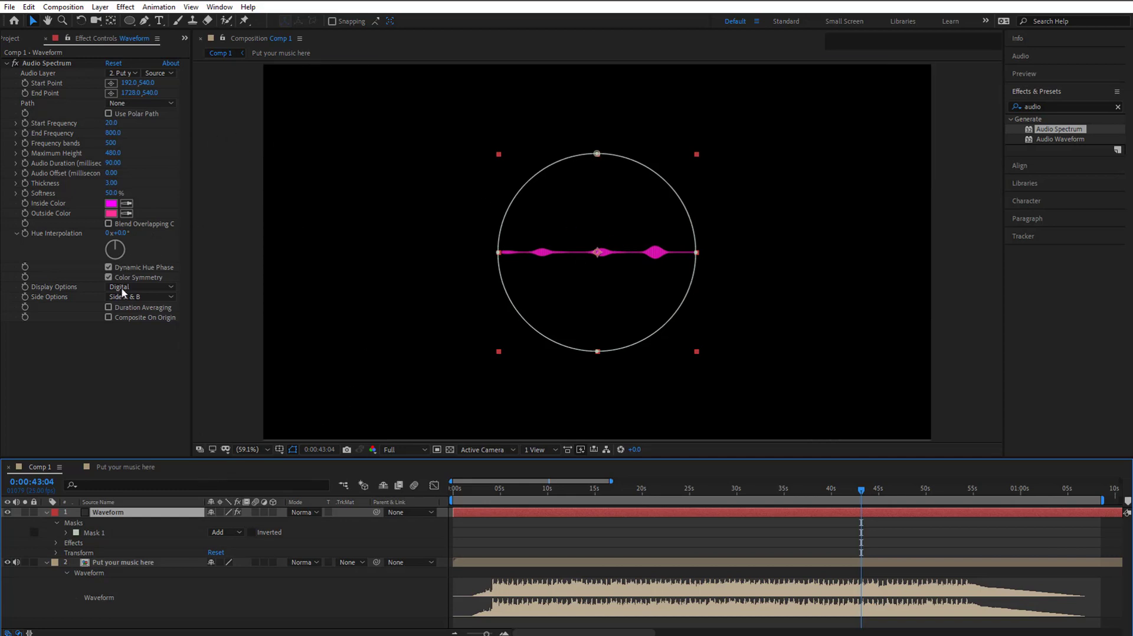
{"action": "left_click", "coordinate": [136, 105]}
{"action": "left_click", "coordinate": [141, 132]}
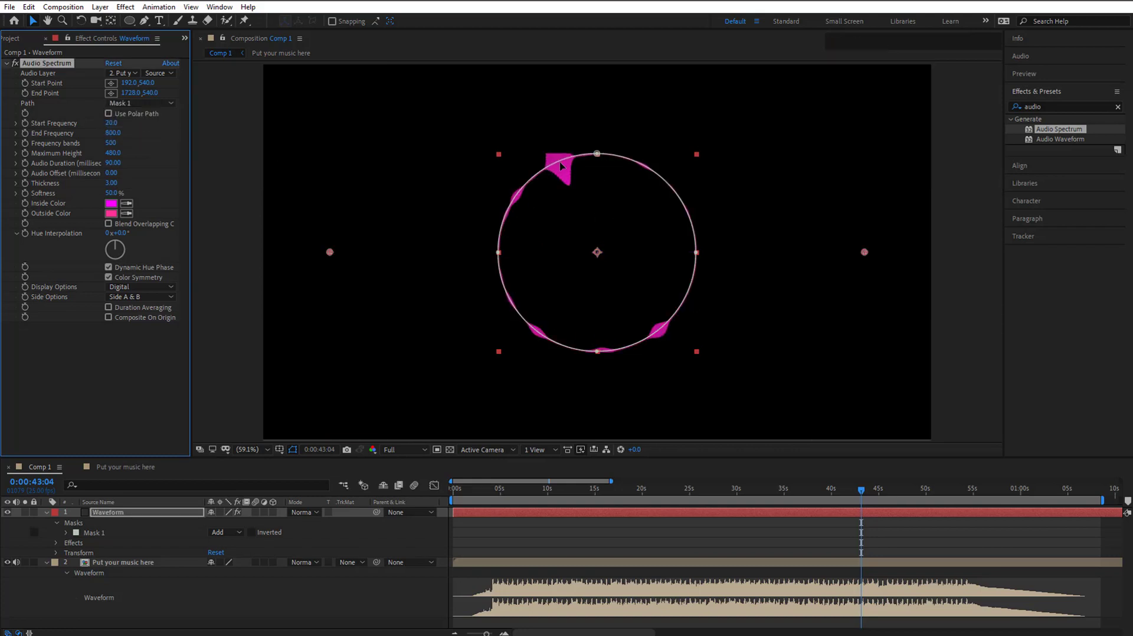
{"action": "left_click", "coordinate": [564, 498]}
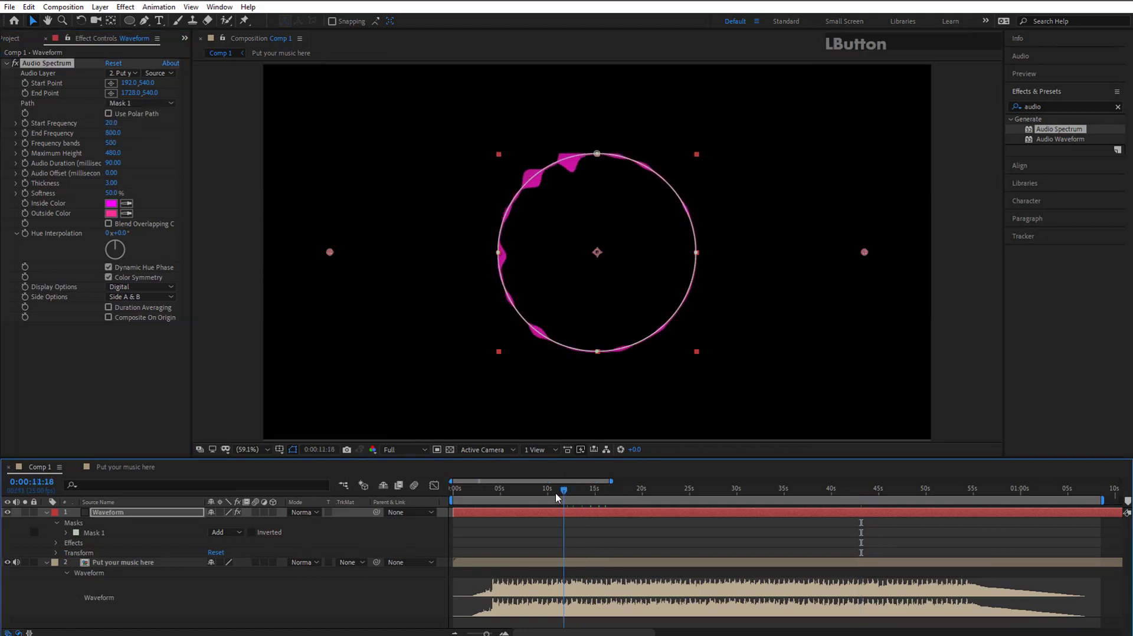
{"action": "left_click_drag", "start_coordinate": [556, 498], "coordinate": [582, 501]}
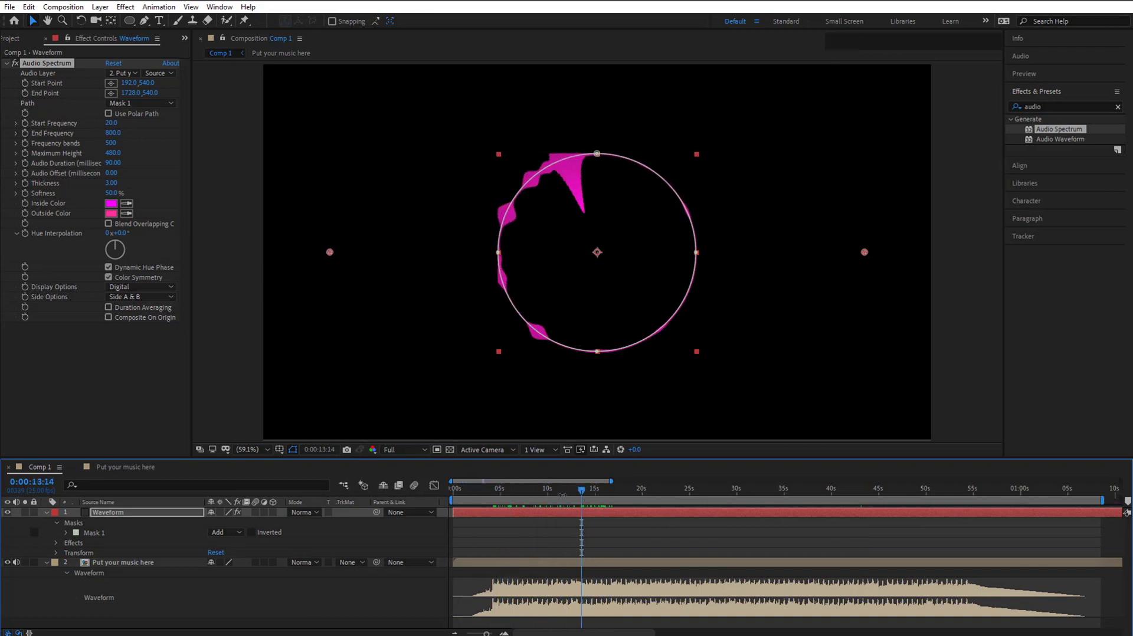
{"action": "left_click", "coordinate": [598, 498]}
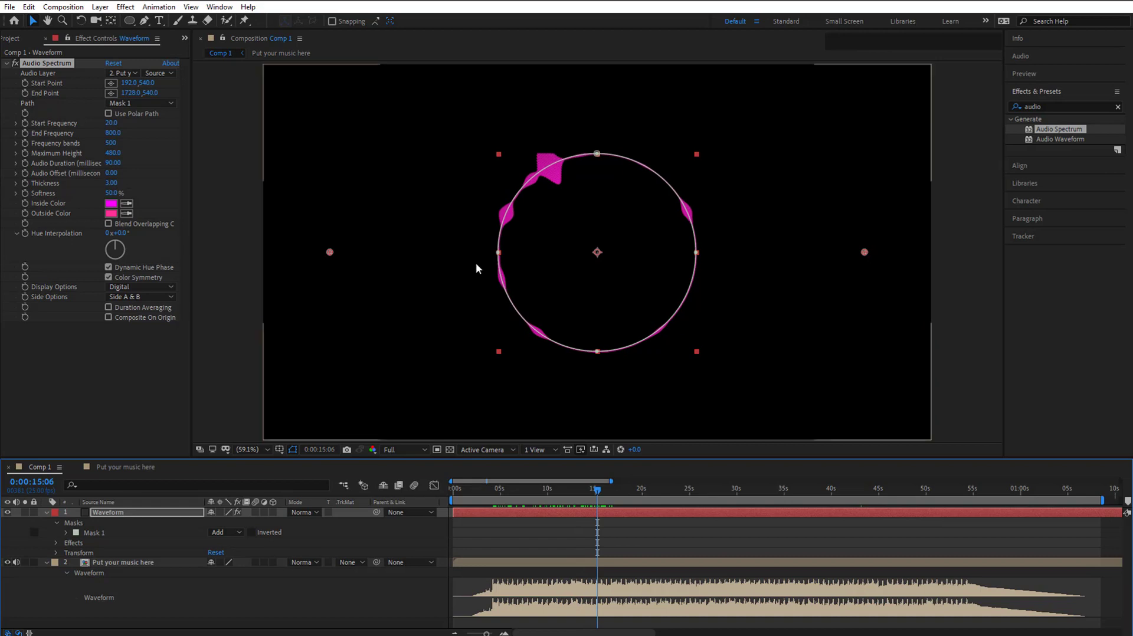
{"action": "left_click_drag", "start_coordinate": [625, 496], "coordinate": [549, 503]}
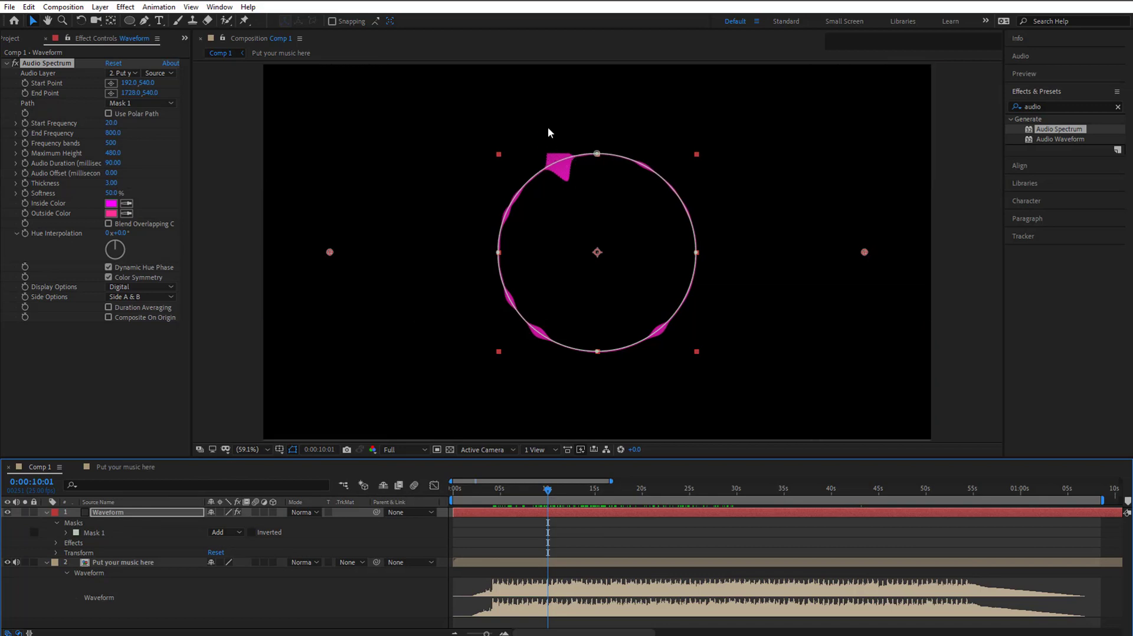
Set the Mask Expansion of the Waveform layer's Mask 1 to 700 pixels.
{"action": "left_click", "coordinate": [108, 518]}
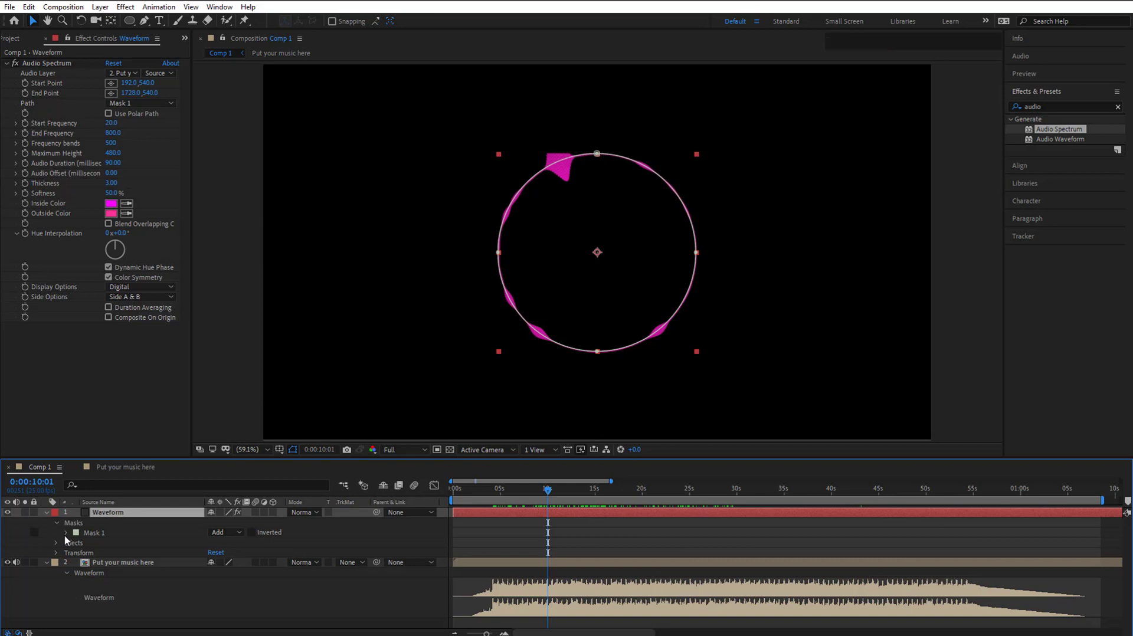
{"action": "left_click", "coordinate": [66, 533]}
{"action": "left_click", "coordinate": [66, 533]}
{"action": "left_click", "coordinate": [58, 522]}
{"action": "left_click", "coordinate": [58, 522]}
{"action": "left_click", "coordinate": [67, 533]}
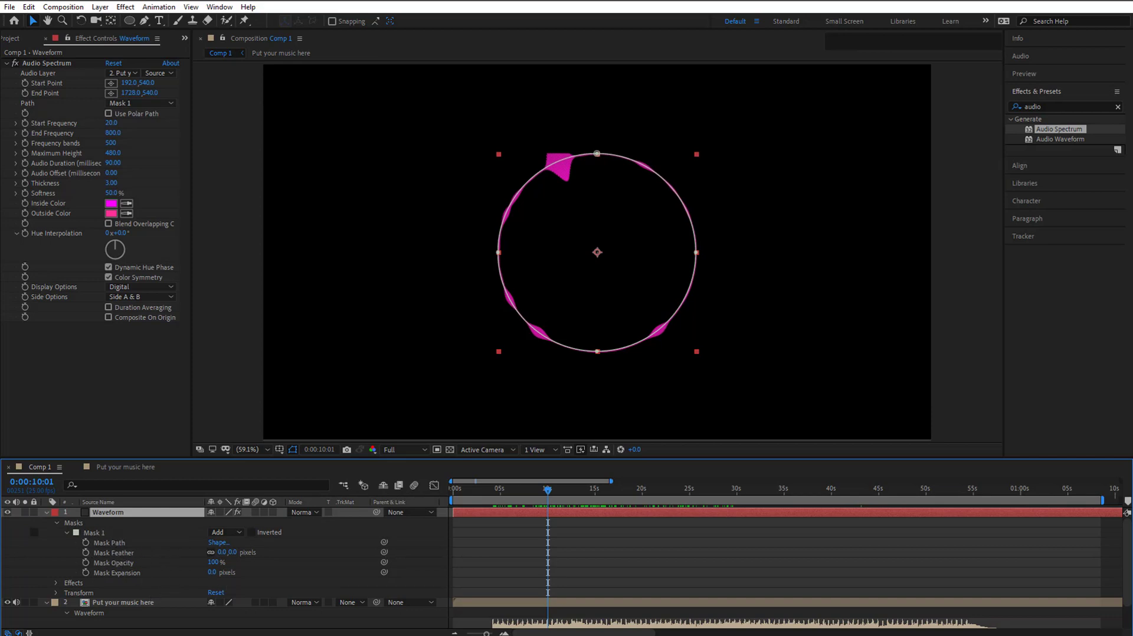
{"action": "left_click_drag", "start_coordinate": [217, 571], "coordinate": [281, 581]}
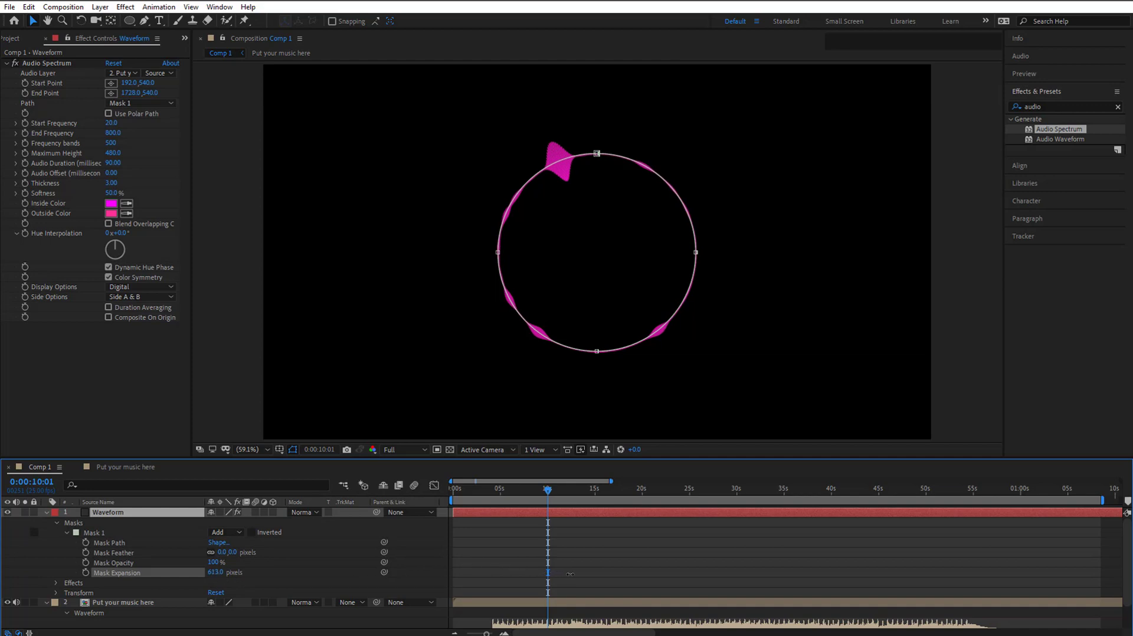
{"action": "left_click", "coordinate": [216, 572]}
{"action": "type", "text": "700"}
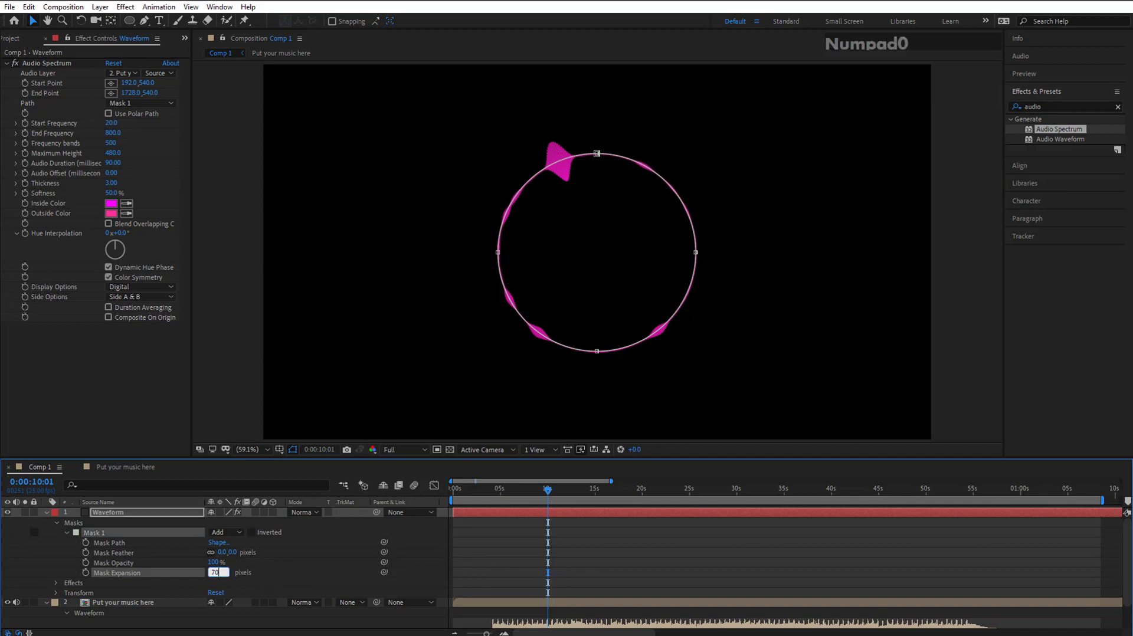
{"action": "left_click", "coordinate": [306, 571]}
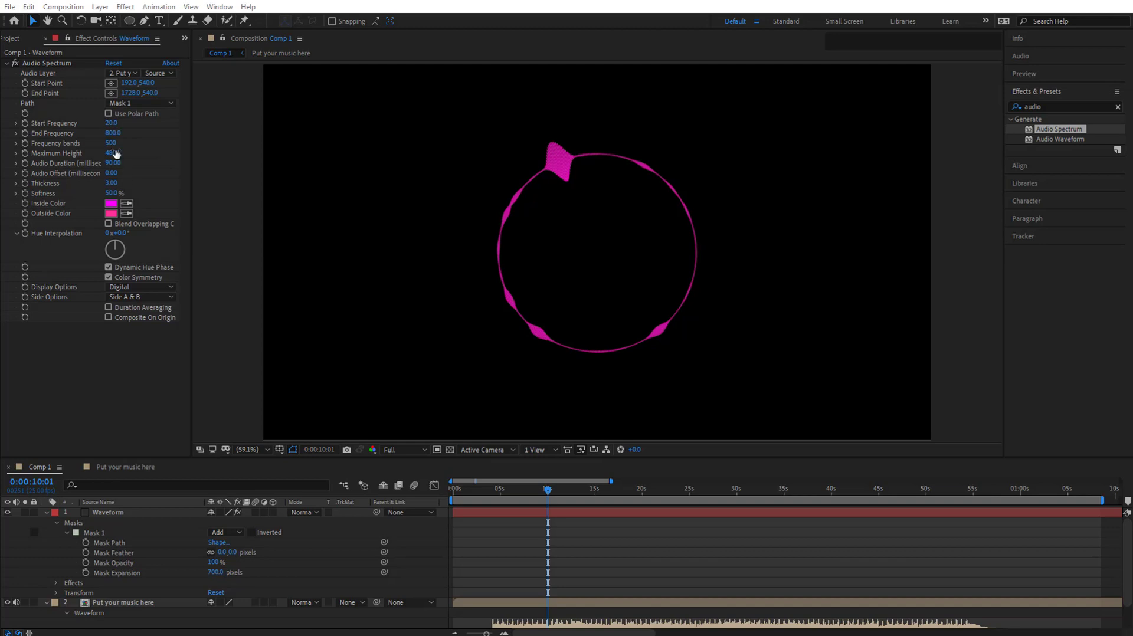
Test another End Frequency on the Audio Spectrum and undo it, and compare Side B with Side A & B as Side Options.
{"action": "left_click_drag", "start_coordinate": [112, 134], "coordinate": [46, 136]}
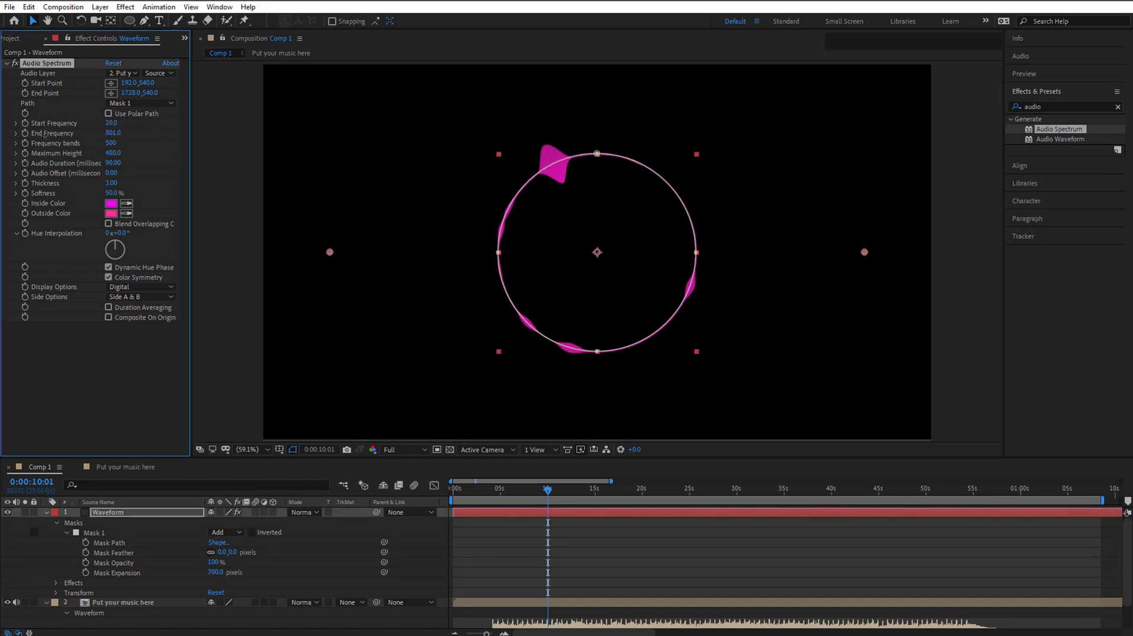
{"action": "key", "text": "ctrl+z"}
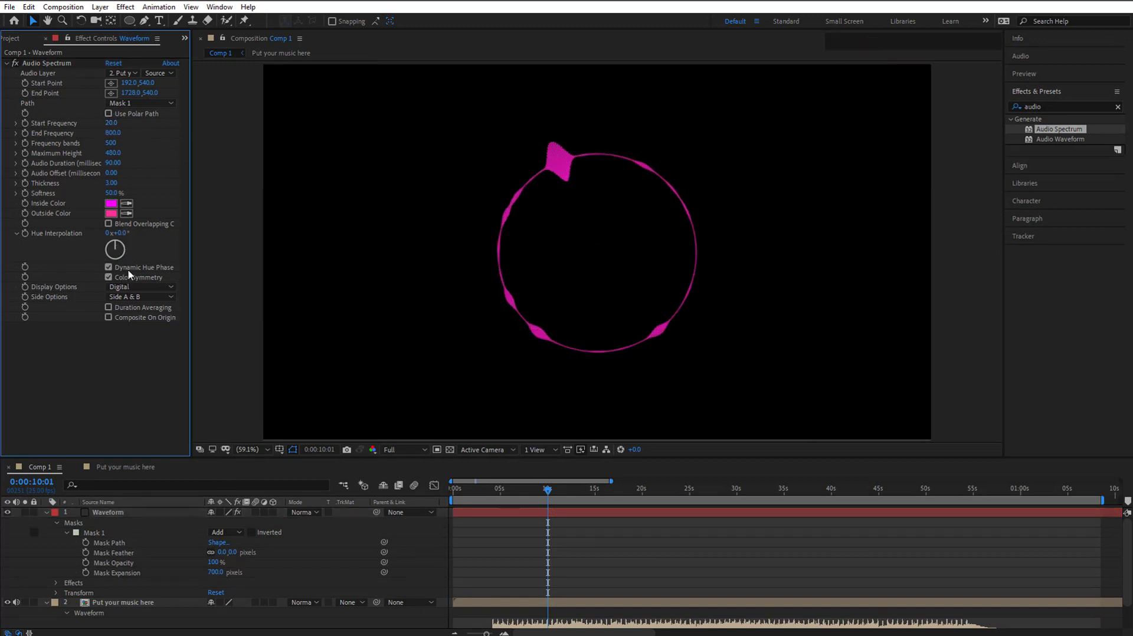
{"action": "left_click", "coordinate": [141, 297]}
{"action": "left_click", "coordinate": [141, 324]}
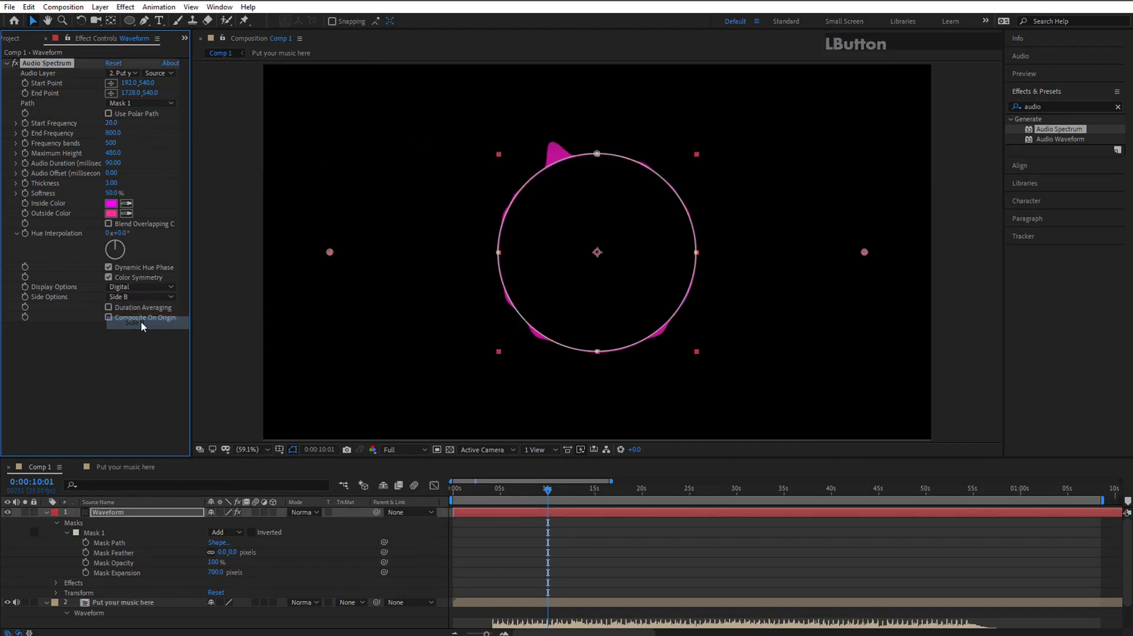
{"action": "left_click", "coordinate": [155, 298]}
{"action": "left_click", "coordinate": [154, 334]}
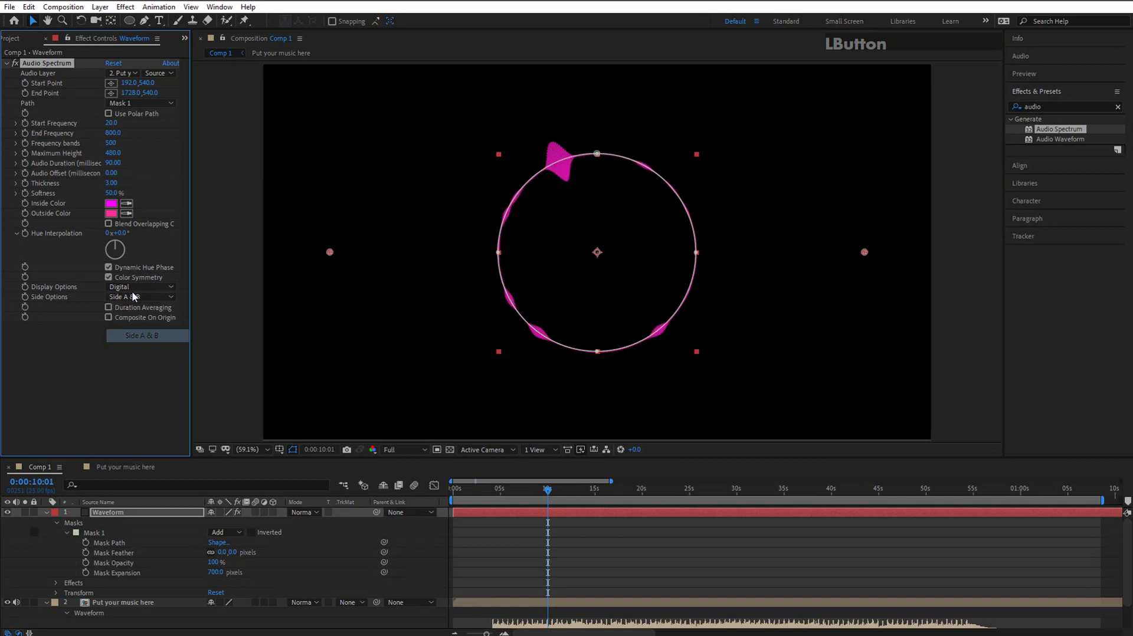
Try the Analog lines and Analog dots Display Options on the Audio Spectrum, and return to Digital.
{"action": "left_click", "coordinate": [136, 288]}
{"action": "left_click", "coordinate": [139, 311]}
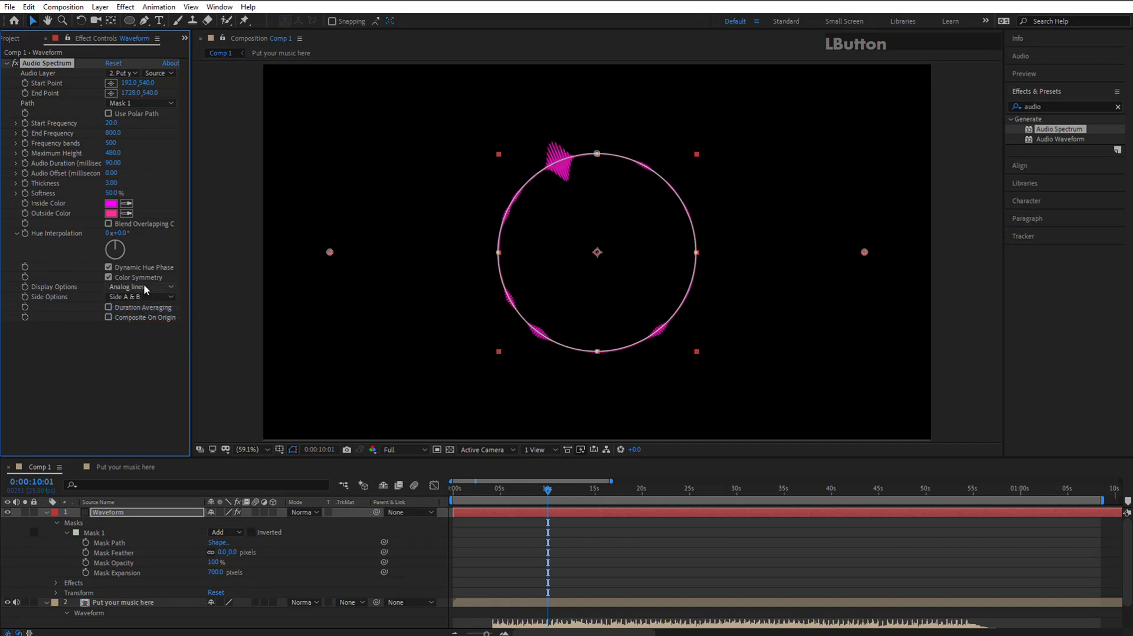
{"action": "left_click", "coordinate": [145, 289]}
{"action": "left_click", "coordinate": [147, 327]}
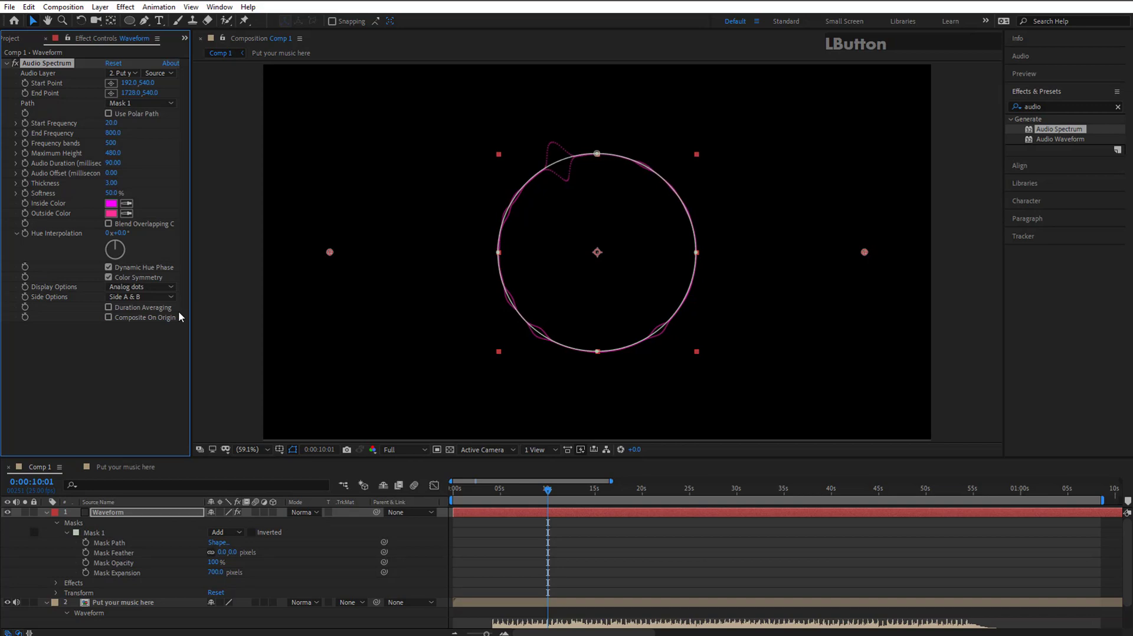
{"action": "left_click", "coordinate": [153, 290]}
{"action": "left_click", "coordinate": [146, 299]}
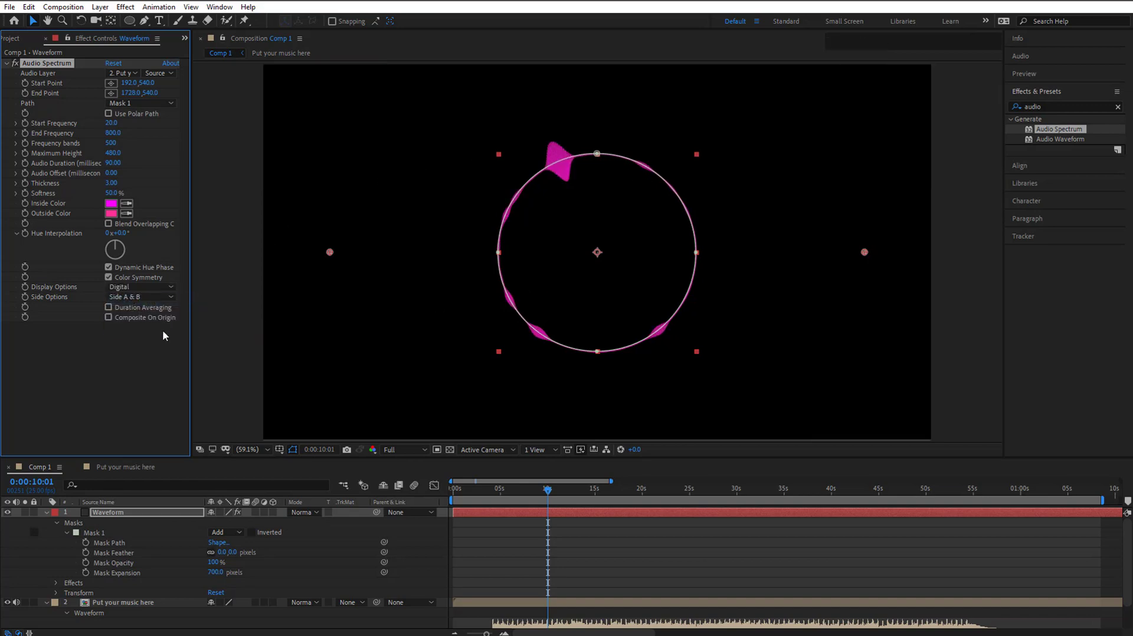
Check the final output green.JPG reference image and set the Frequency bands of the Waveform layer's Audio Spectrum to 100.
{"action": "left_click_drag", "start_coordinate": [0, 106], "coordinate": [705, 69]}
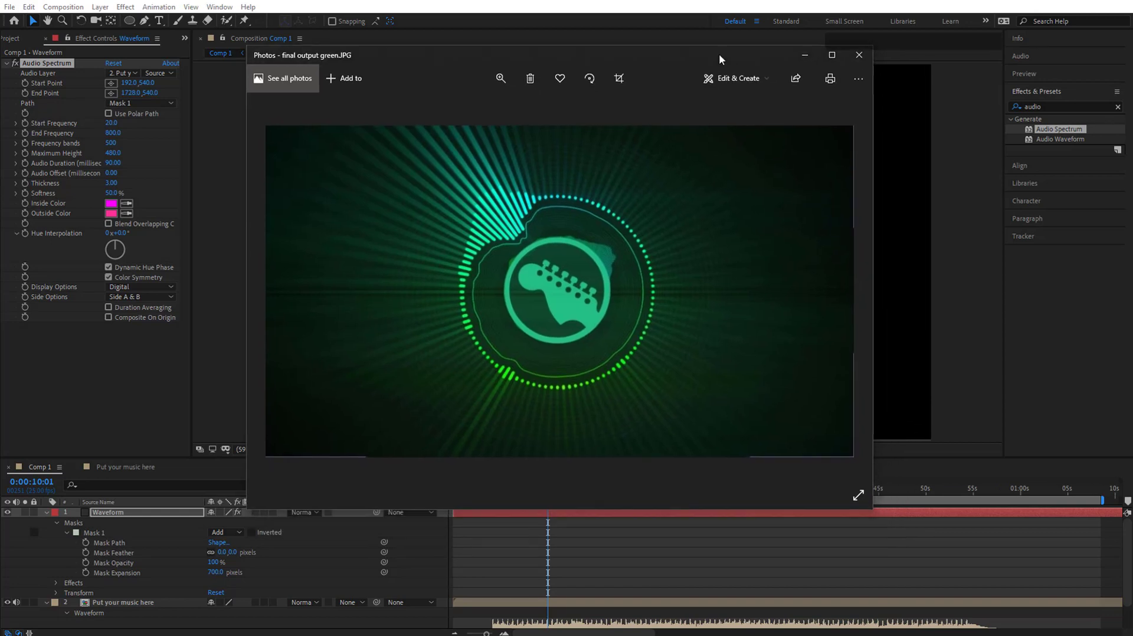
{"action": "left_click", "coordinate": [854, 69]}
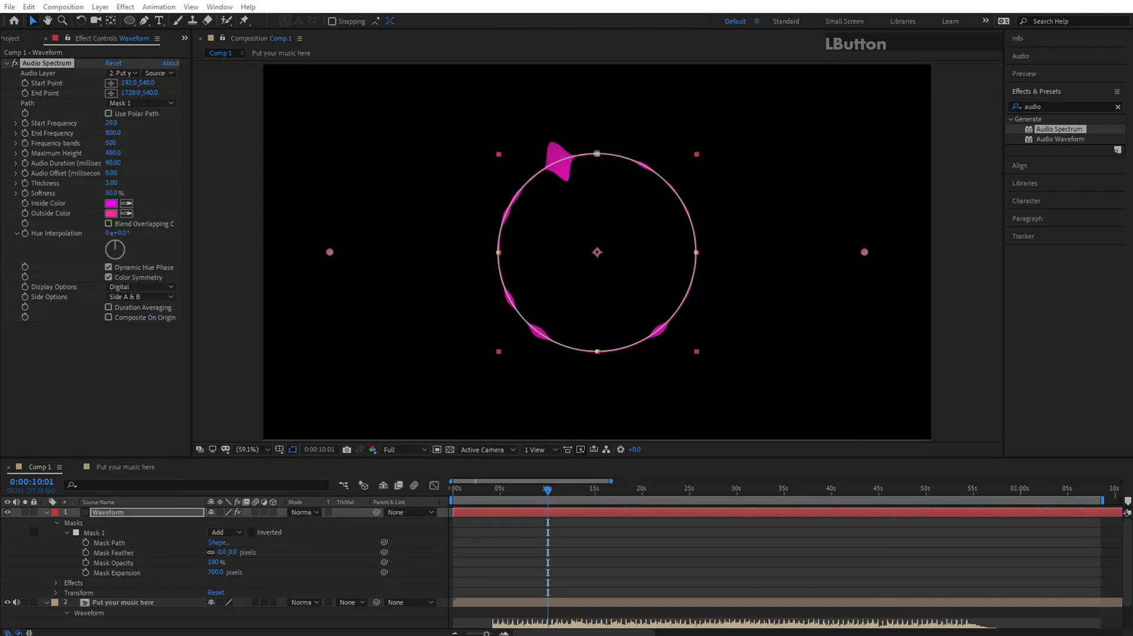
{"action": "left_click", "coordinate": [816, 585]}
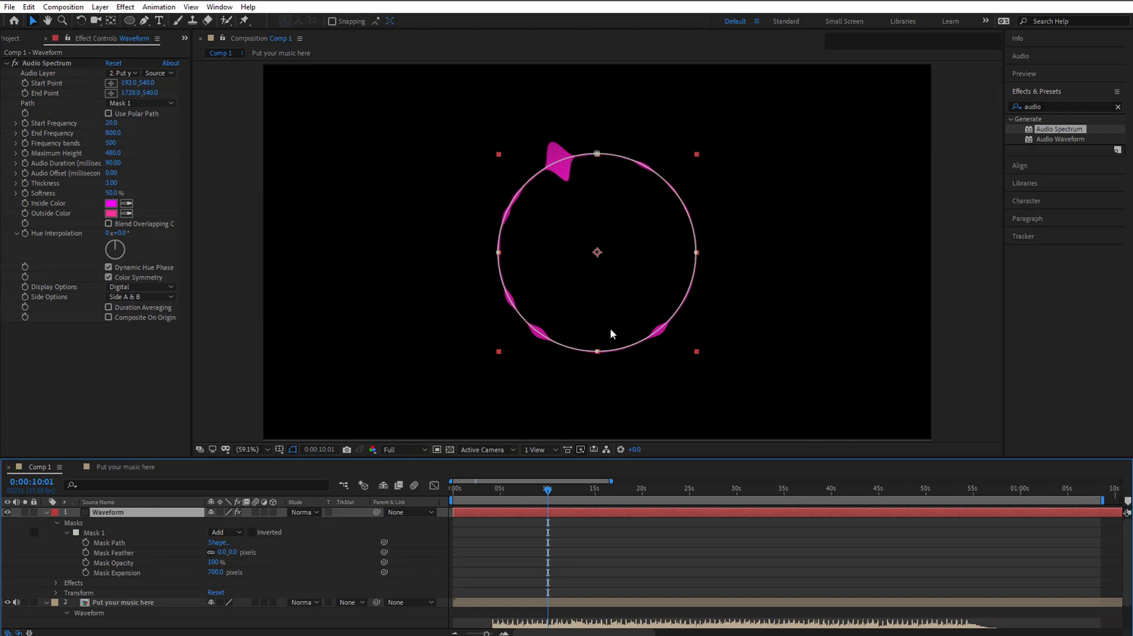
{"action": "left_click", "coordinate": [111, 144]}
{"action": "type", "text": "100"}
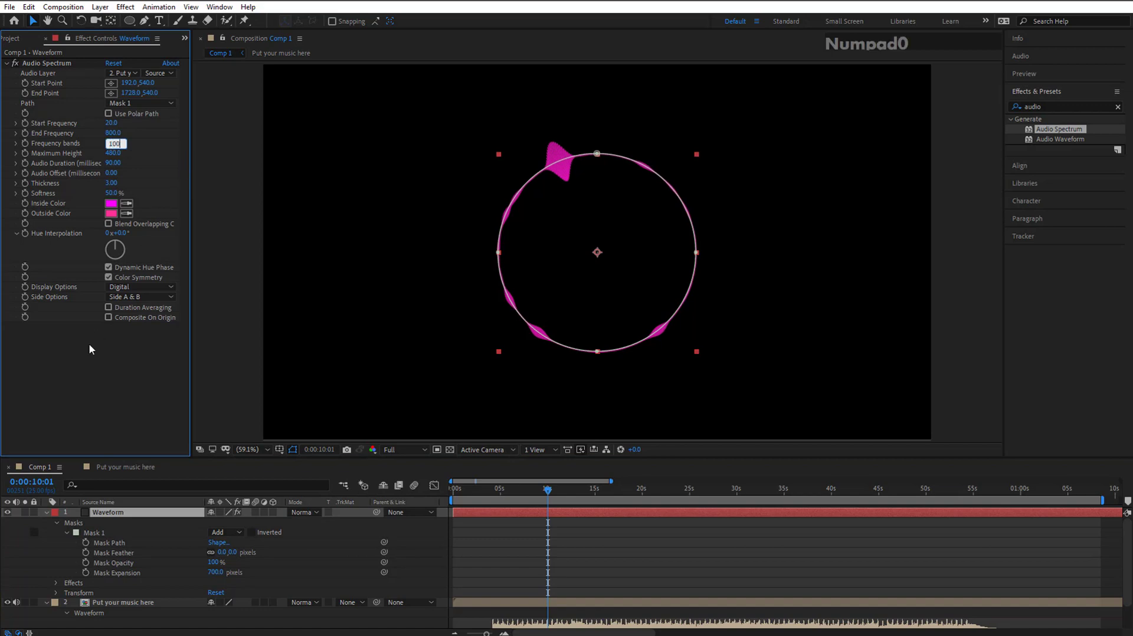
{"action": "left_click", "coordinate": [219, 353]}
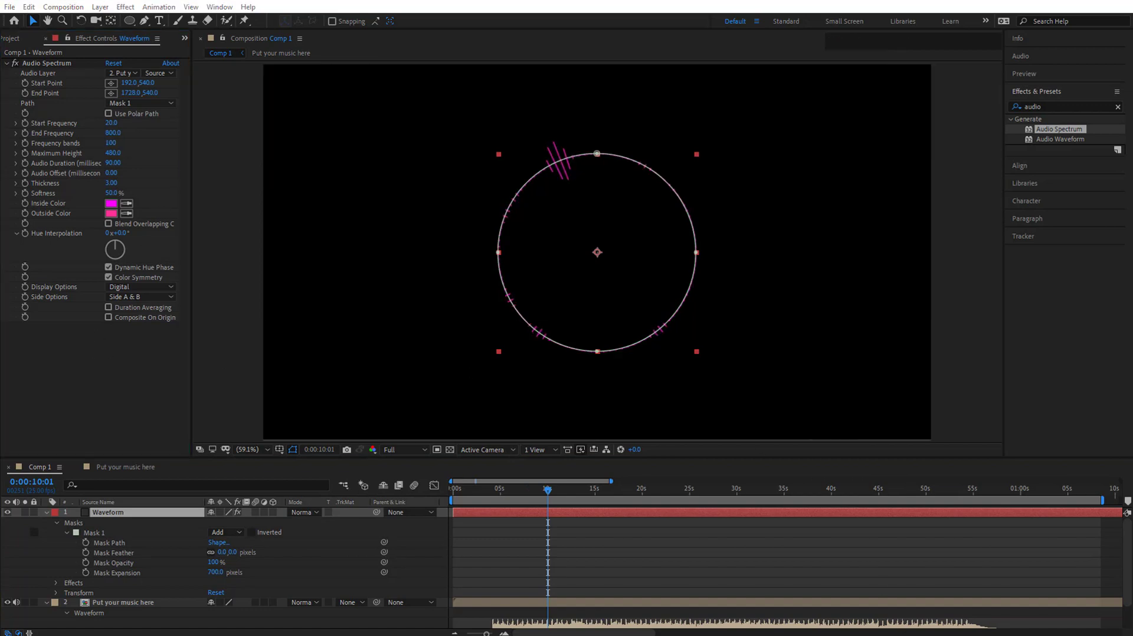
{"action": "left_click", "coordinate": [554, 180]}
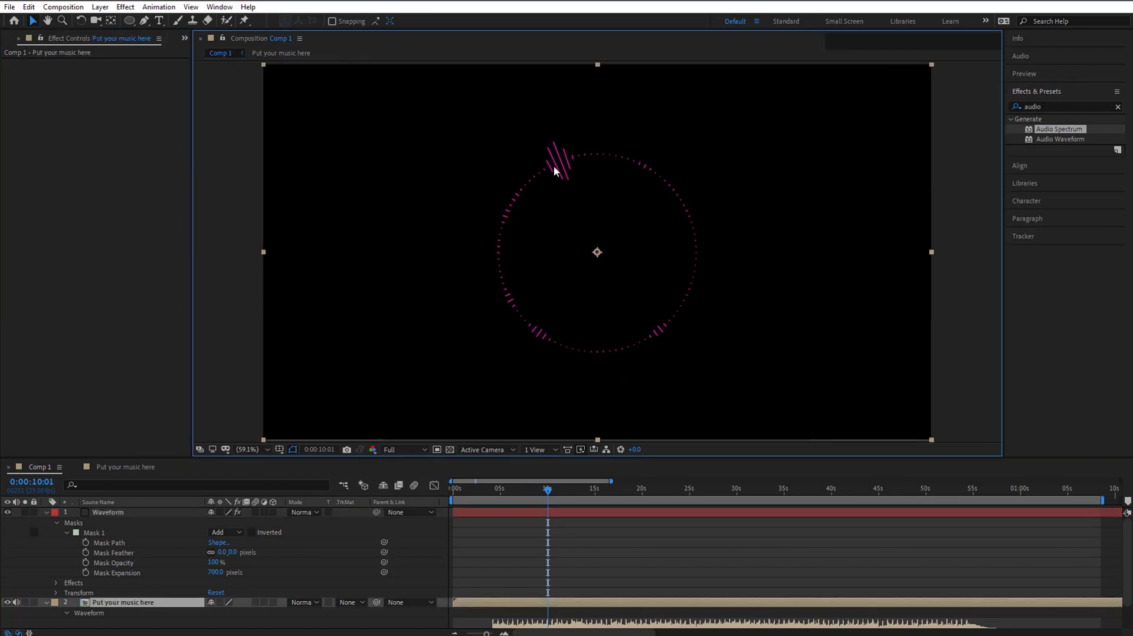
Set the Thickness of the Waveform layer's Audio Spectrum to 10.
{"action": "left_click", "coordinate": [112, 513]}
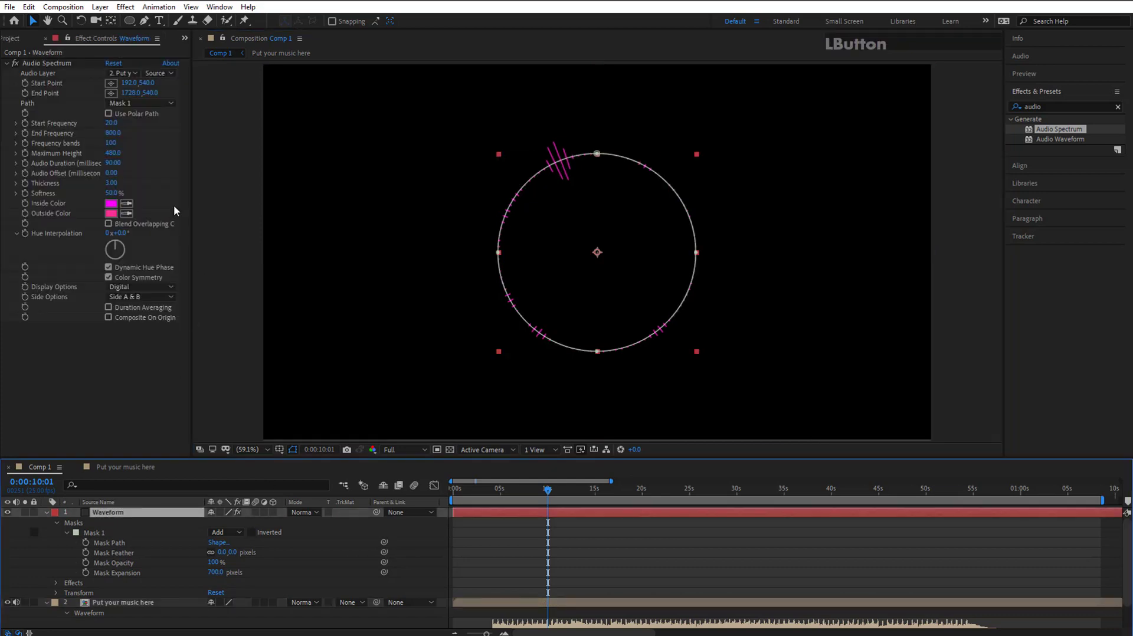
{"action": "left_click", "coordinate": [111, 183]}
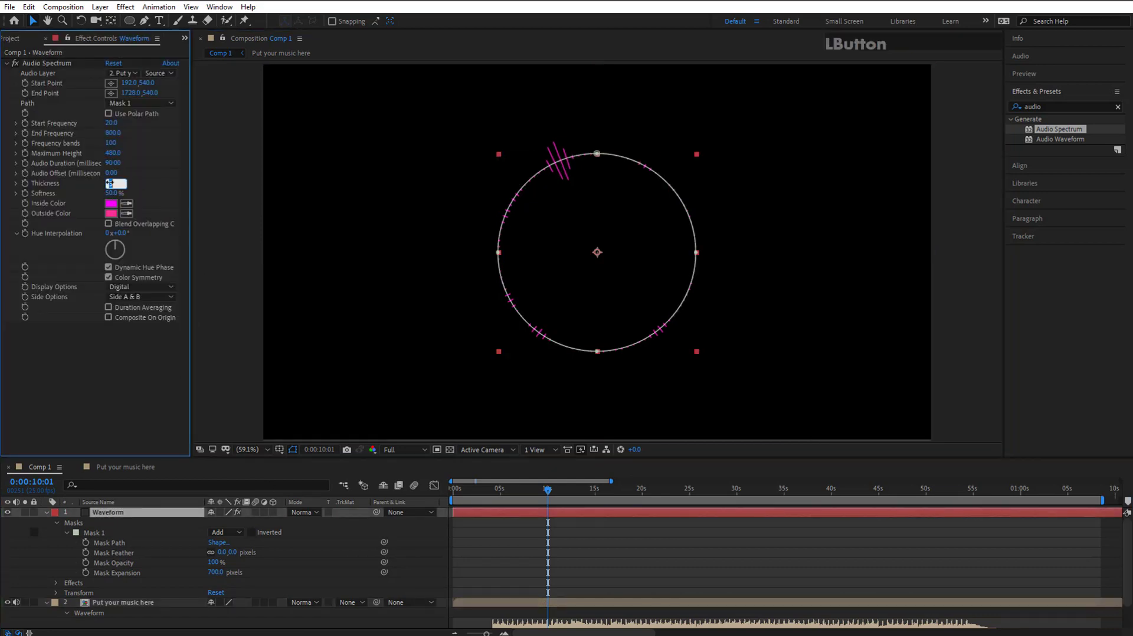
{"action": "type", "text": "10"}
{"action": "left_click", "coordinate": [101, 376]}
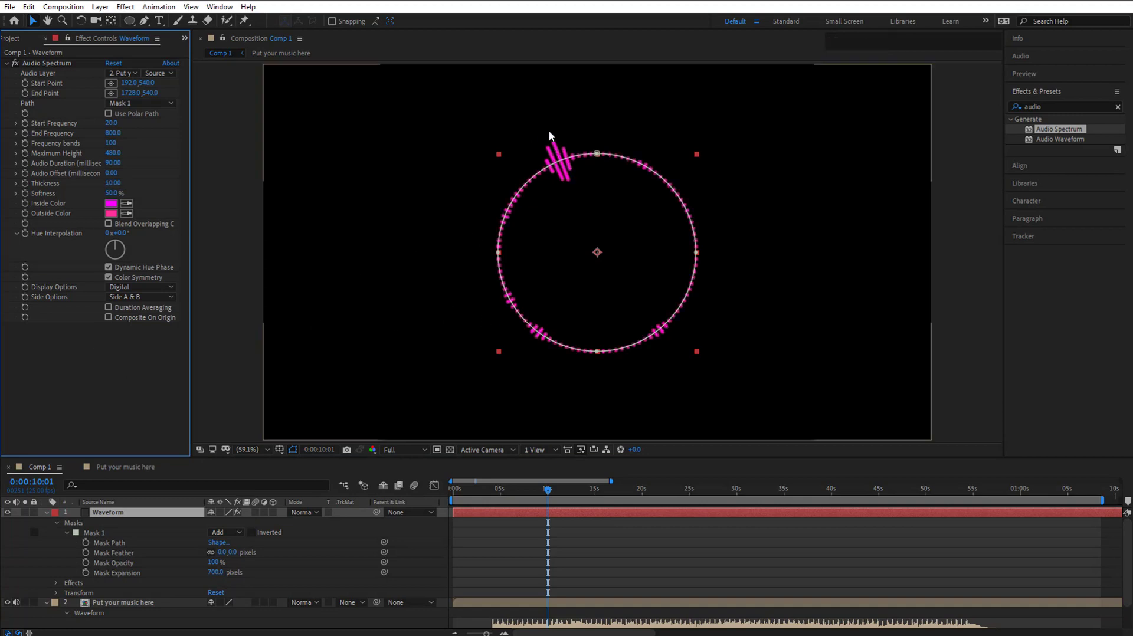
Inspect the spectrum bars up close, reduce the Audio Spectrum's Softness to 0%, and fit the whole composition in view.
{"action": "scroll", "coordinate": [552, 153], "scroll_direction": "down", "scroll_amount": 1}
{"action": "scroll", "coordinate": [554, 151], "scroll_direction": "up", "scroll_amount": 2}
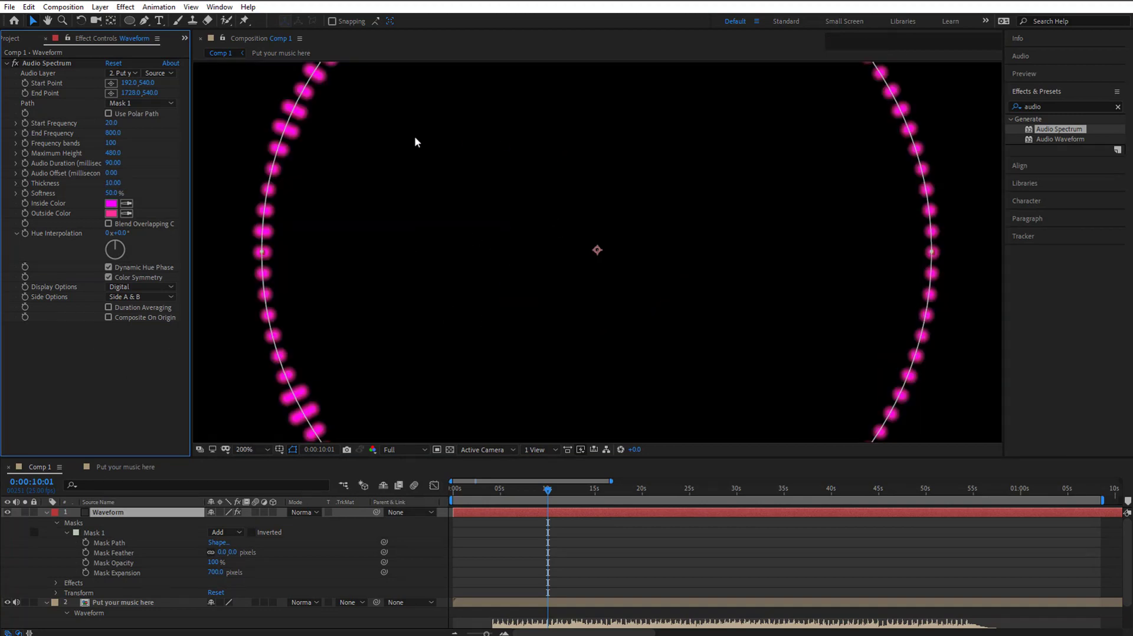
{"action": "left_click_drag", "start_coordinate": [399, 159], "coordinate": [435, 374]}
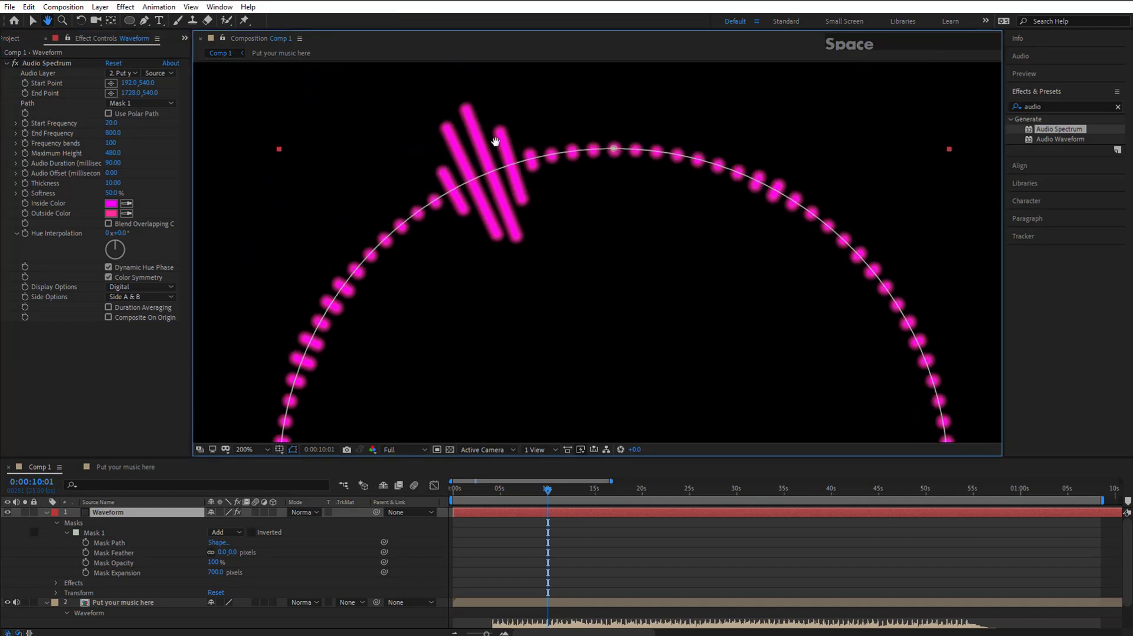
{"action": "left_click_drag", "start_coordinate": [499, 140], "coordinate": [500, 157]}
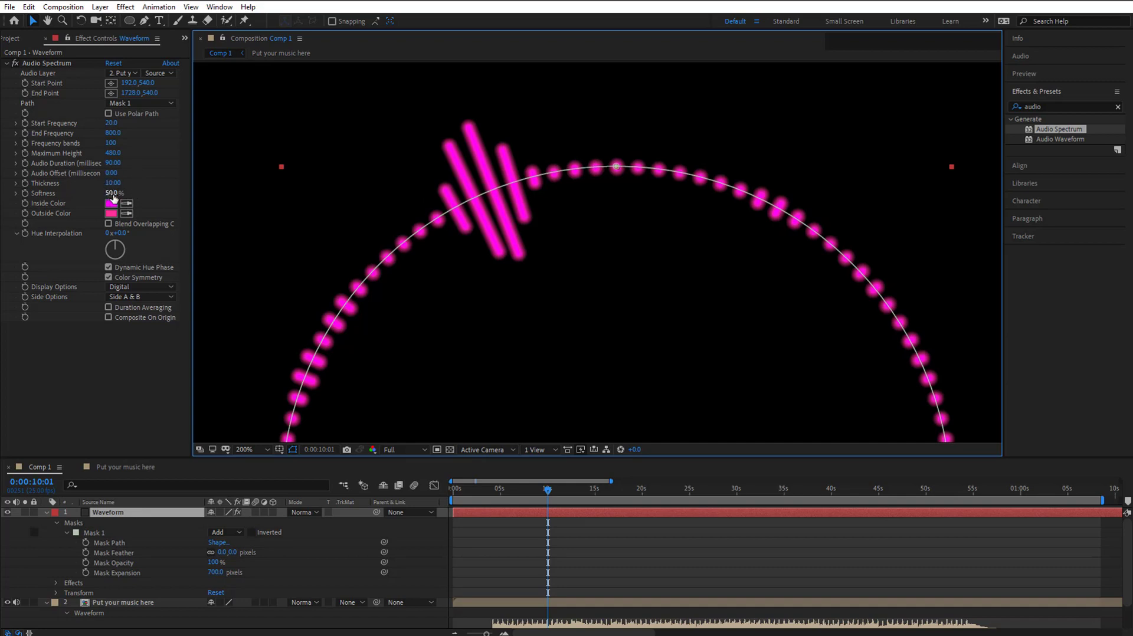
{"action": "left_click_drag", "start_coordinate": [114, 198], "coordinate": [49, 203]}
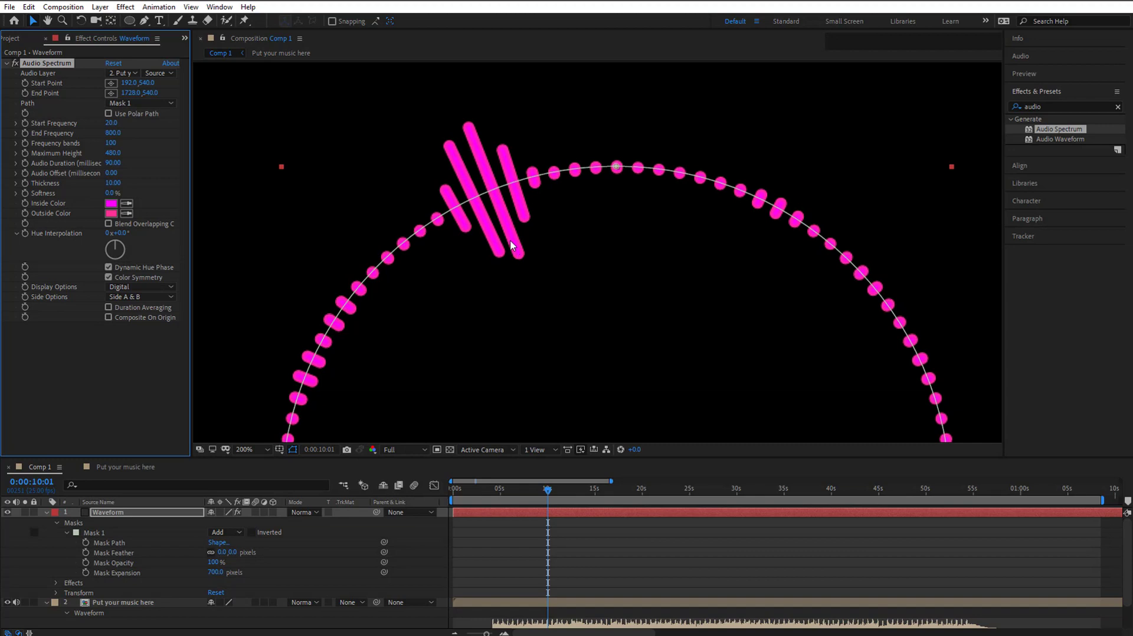
{"action": "scroll", "coordinate": [499, 257], "scroll_direction": "down", "scroll_amount": 4}
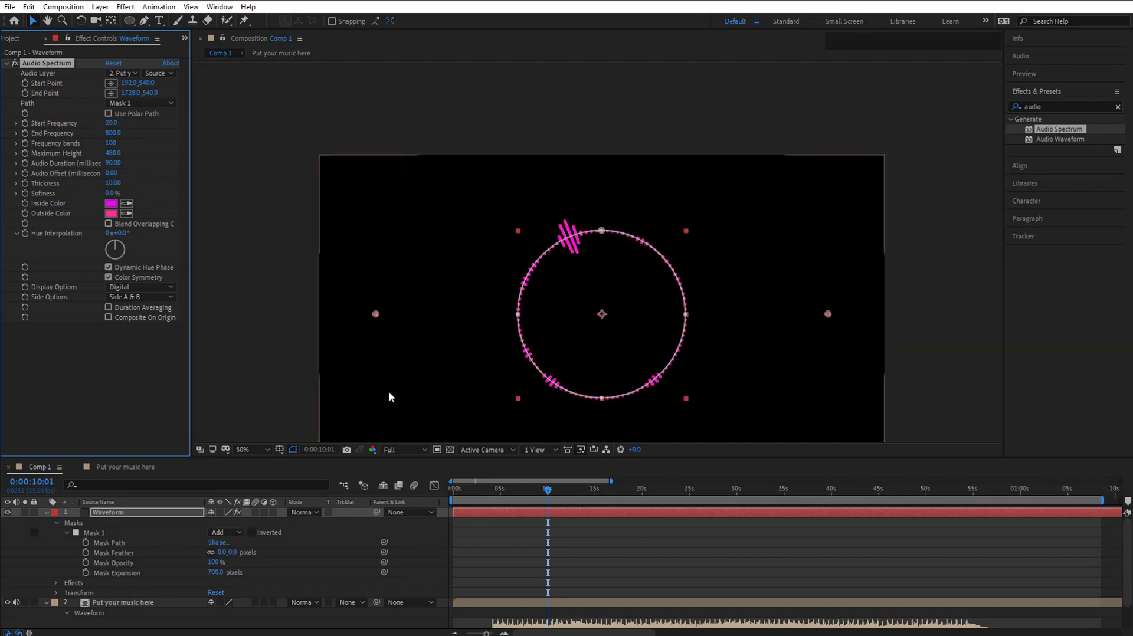
{"action": "left_click", "coordinate": [244, 449]}
{"action": "left_click", "coordinate": [247, 462]}
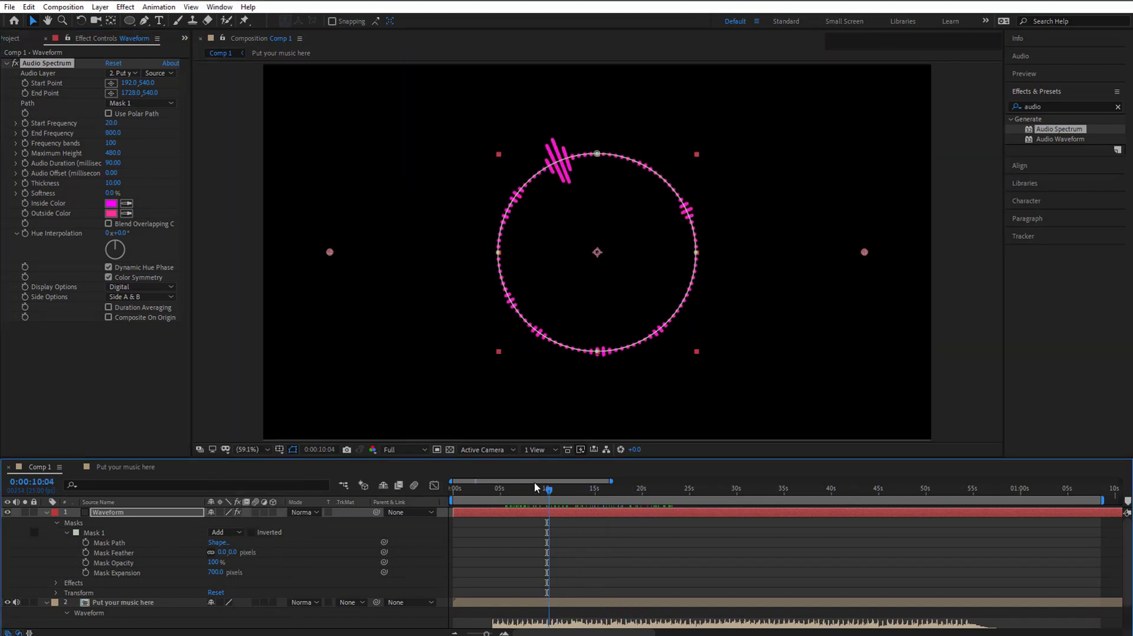
Set the Audio Spectrum's Maximum Height to 500 and scrub the timeline to about 0:00:21 to check the bars.
{"action": "left_click_drag", "start_coordinate": [534, 483], "coordinate": [560, 479]}
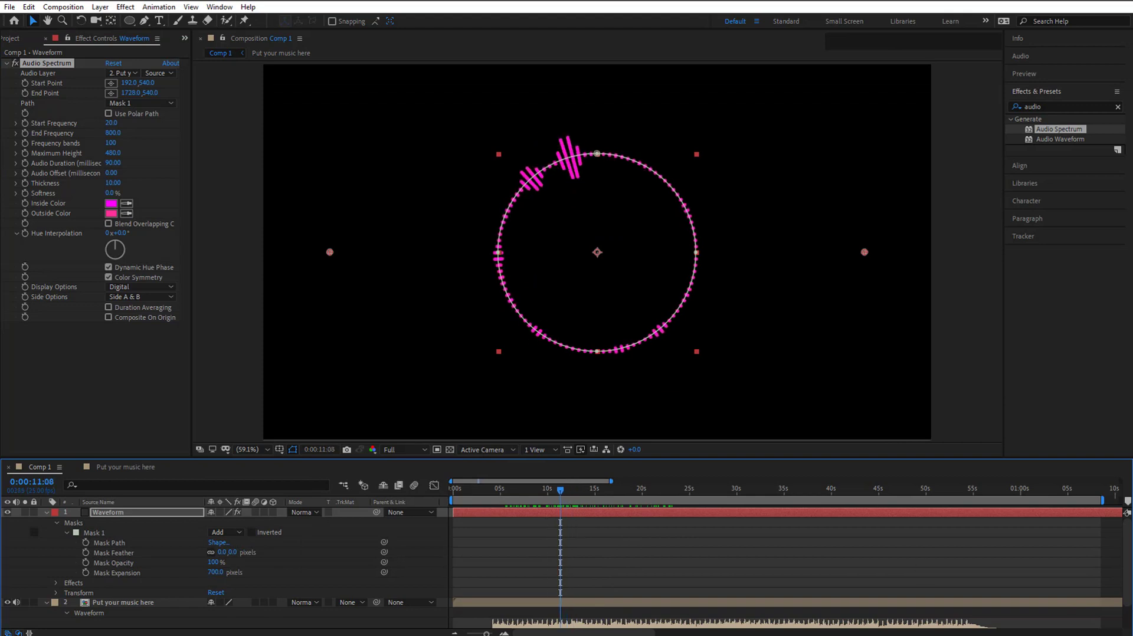
{"action": "left_click", "coordinate": [110, 153]}
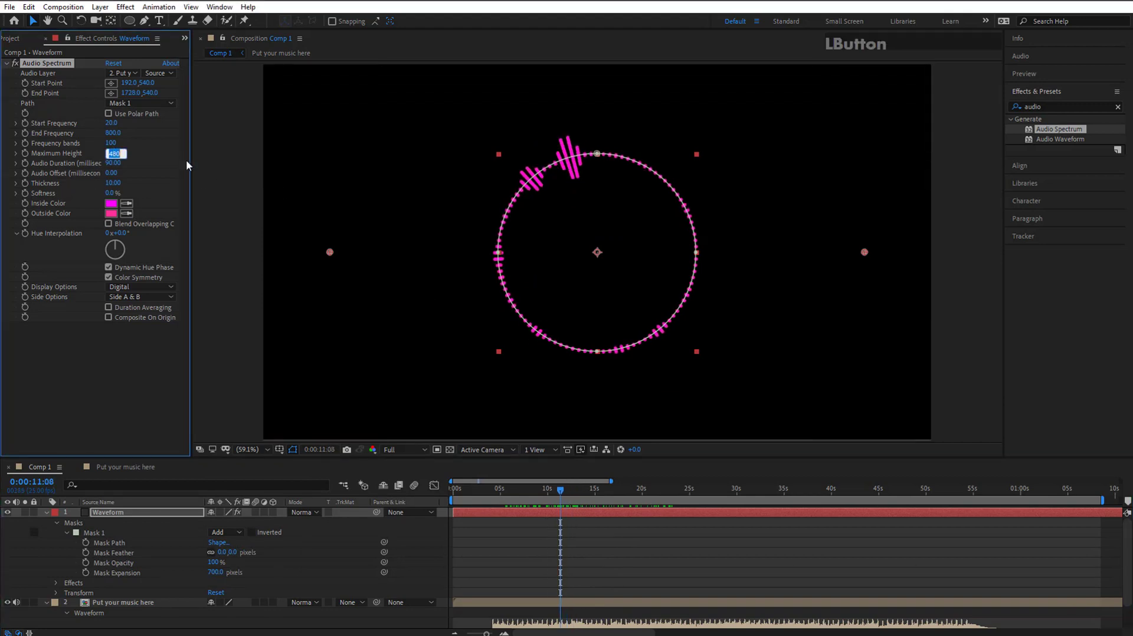
{"action": "type", "text": "500"}
{"action": "left_click", "coordinate": [574, 513]}
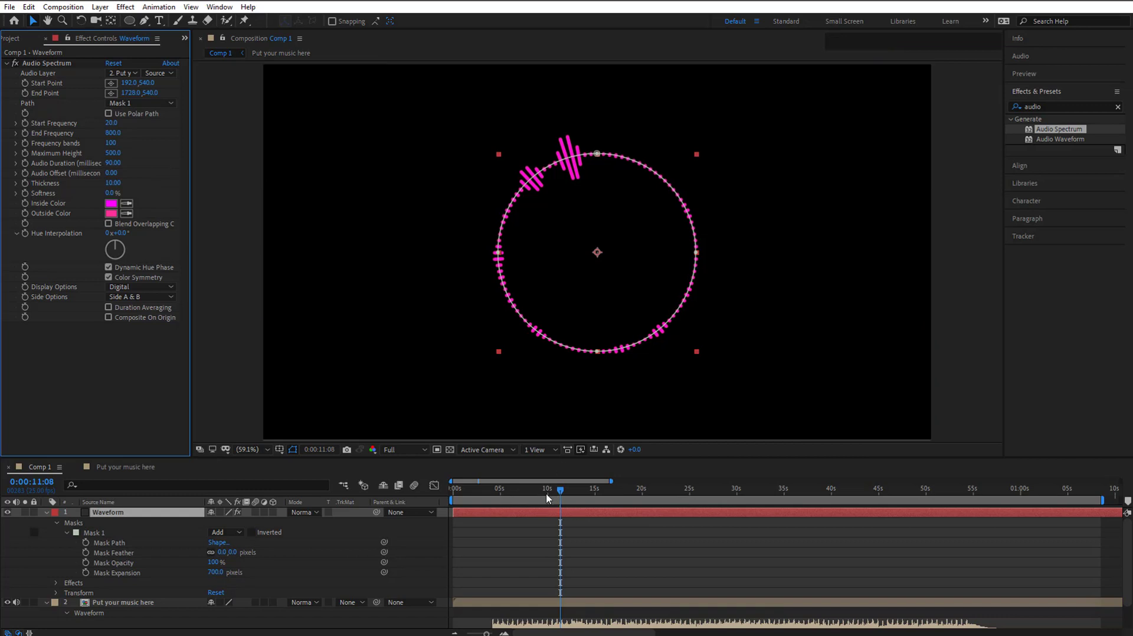
{"action": "left_click_drag", "start_coordinate": [547, 499], "coordinate": [657, 498]}
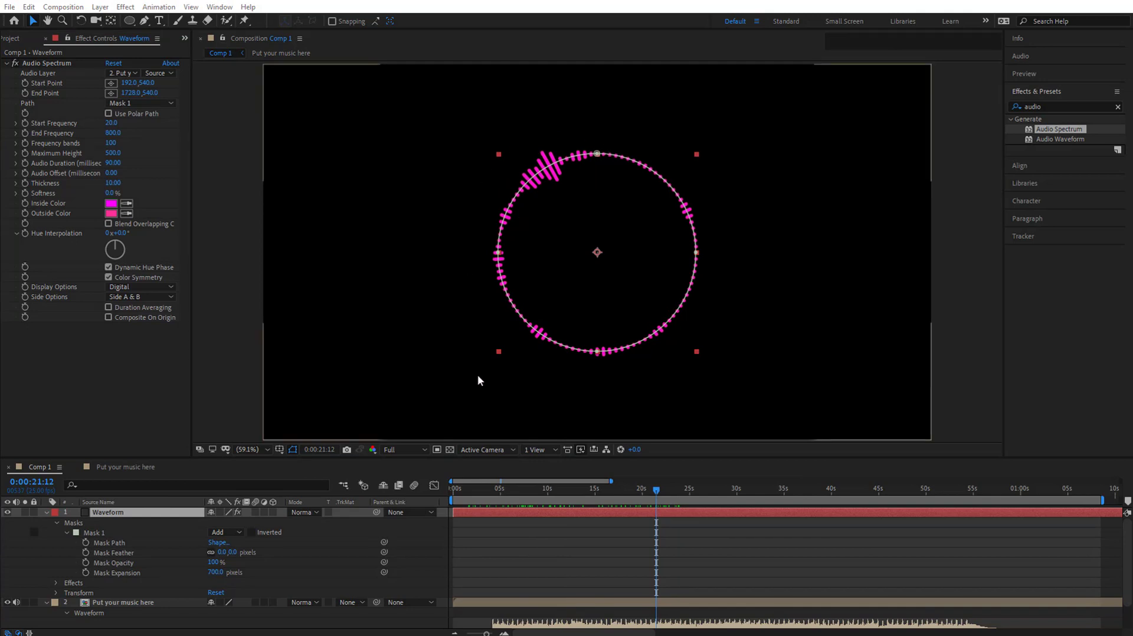
Rename the Waveform layer as Main Bands.
{"action": "left_click", "coordinate": [126, 510]}
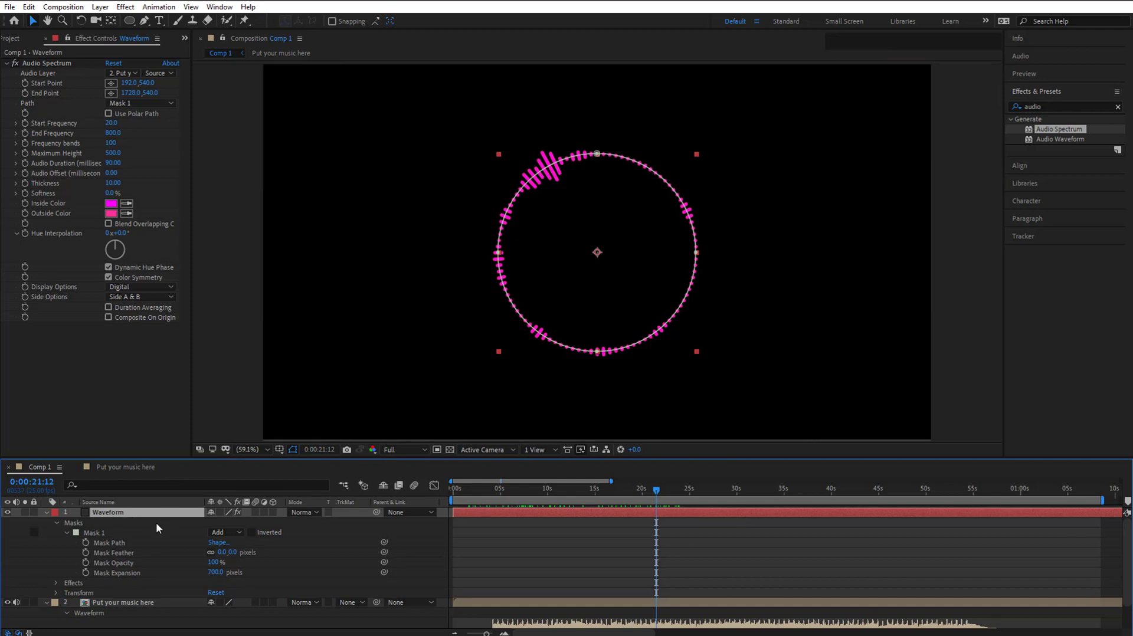
{"action": "right_click", "coordinate": [124, 512]}
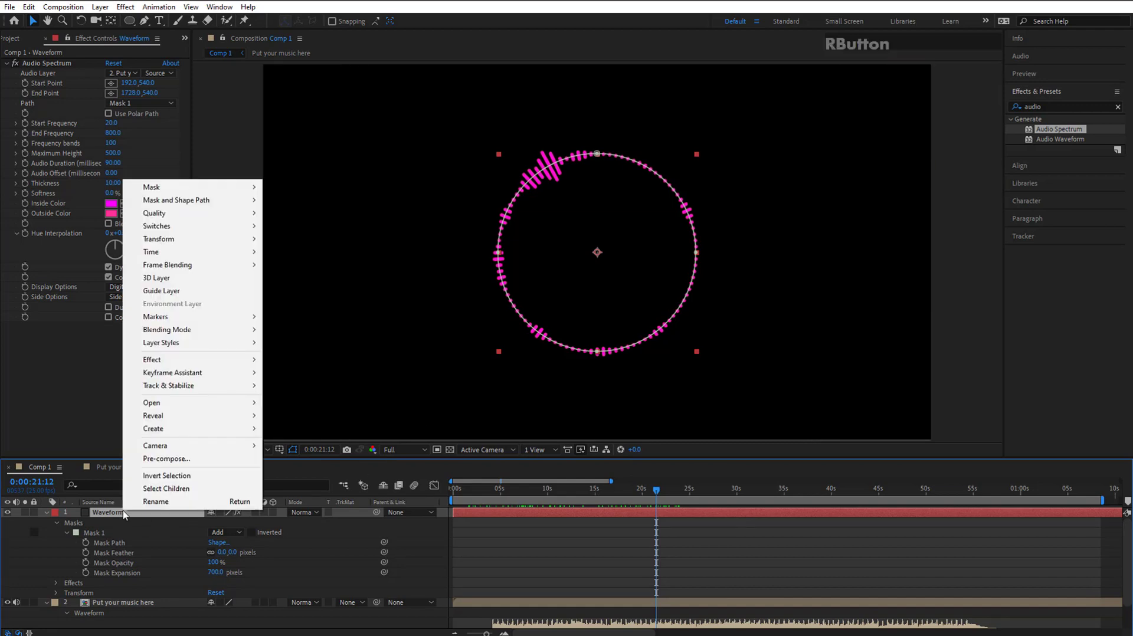
{"action": "left_click", "coordinate": [155, 501]}
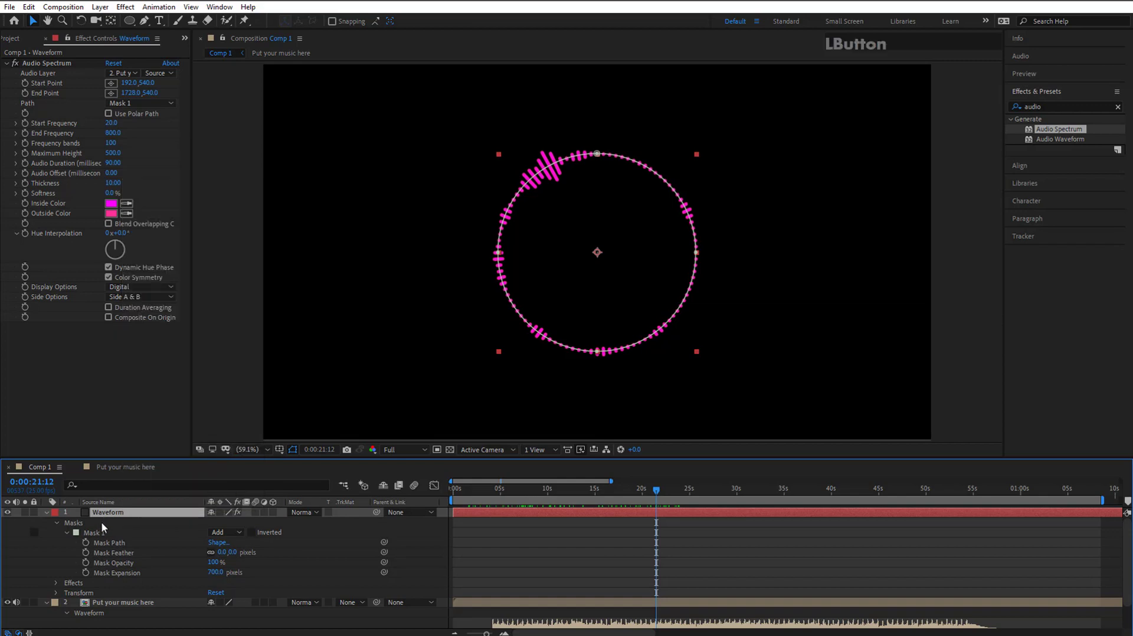
{"action": "key", "text": "Return"}
{"action": "left_click", "coordinate": [135, 513]}
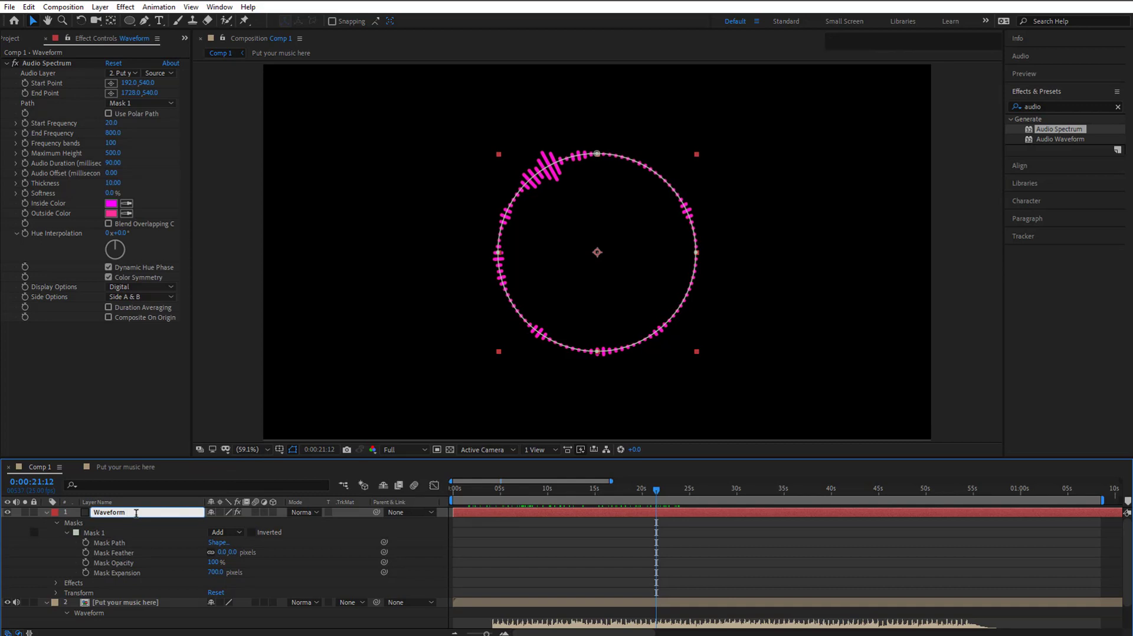
{"action": "left_click_drag", "start_coordinate": [130, 512], "coordinate": [60, 511]}
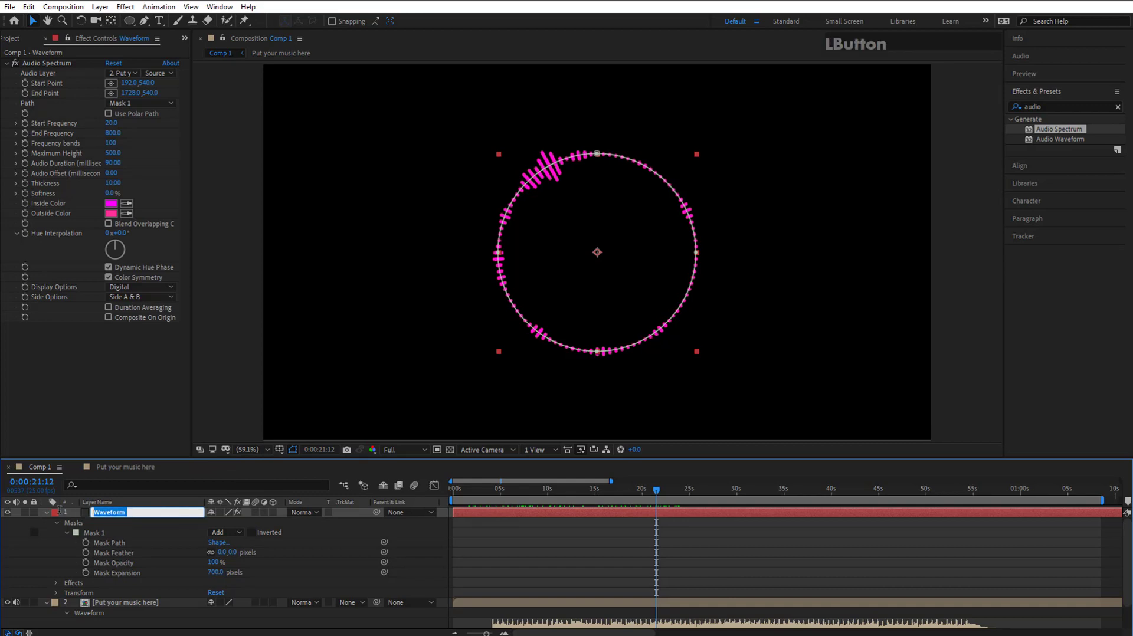
{"action": "type", "text": "Main Bands"}
{"action": "key", "text": "KP_Enter"}
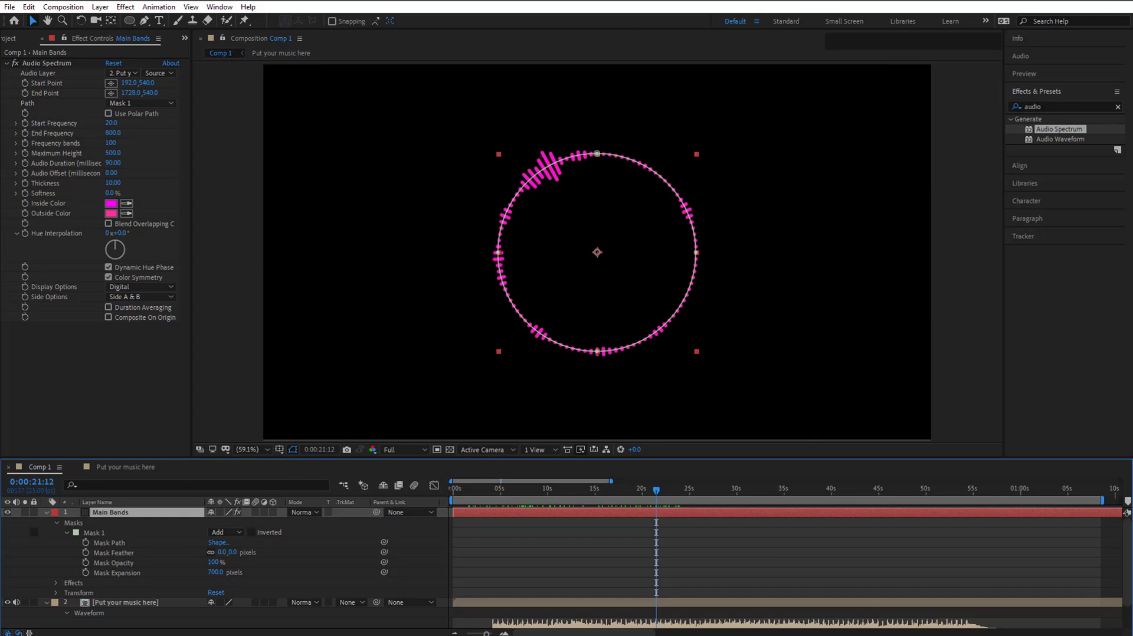
Check the reference image, duplicate the Main Bands layer, and undo a test move of the copy.
{"action": "left_click_drag", "start_coordinate": [0, 206], "coordinate": [945, 124]}
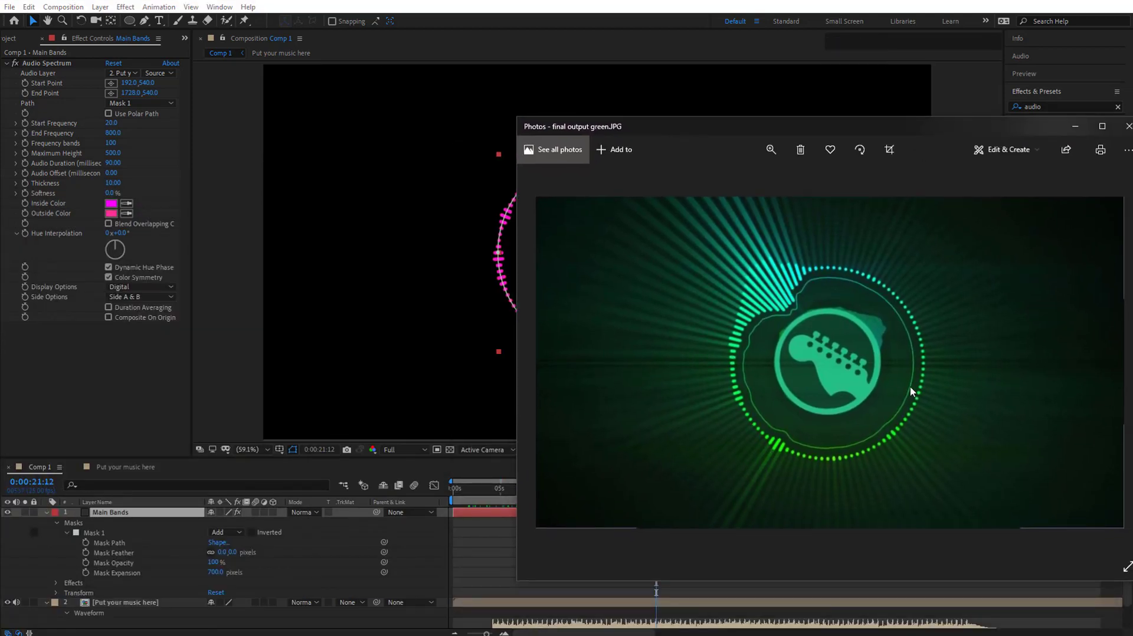
{"action": "left_click", "coordinate": [1126, 126]}
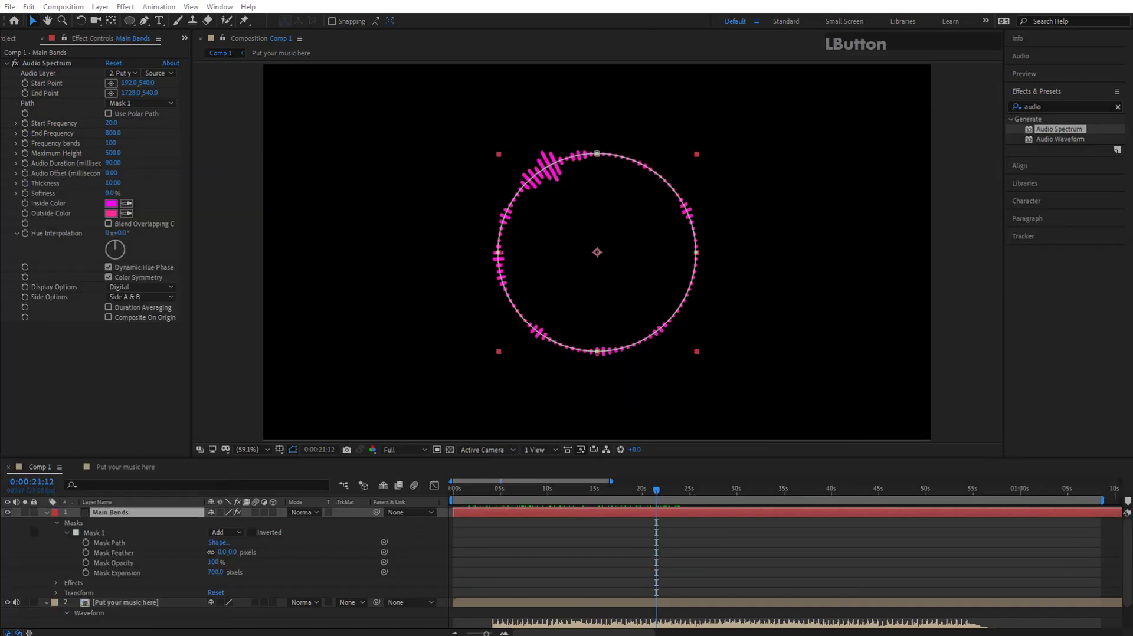
{"action": "left_click", "coordinate": [116, 515]}
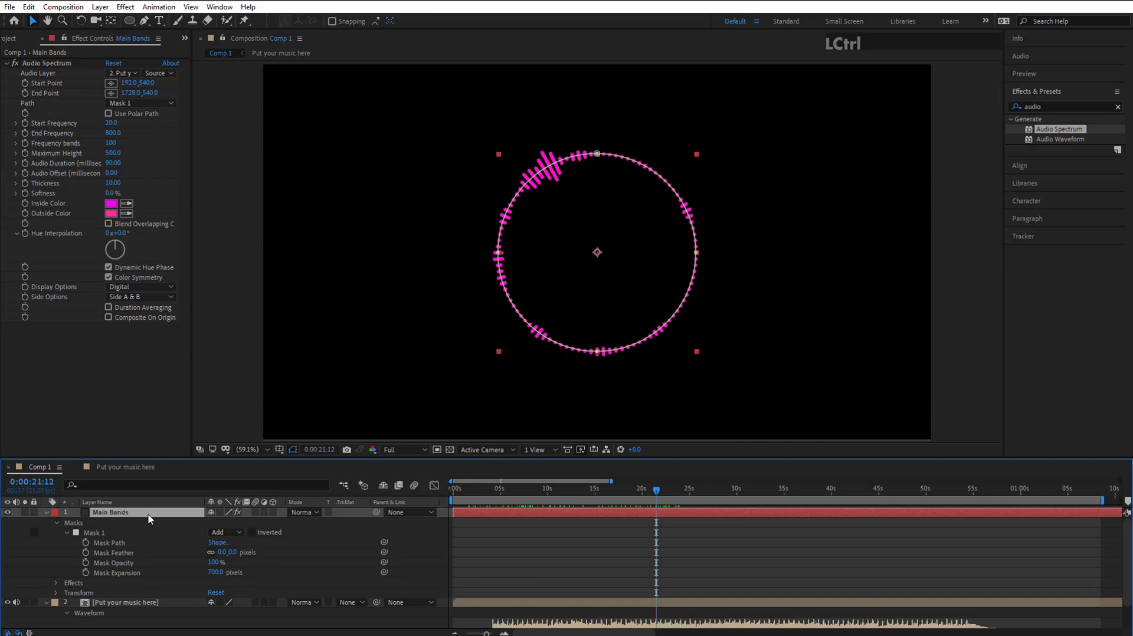
{"action": "key", "text": "ctrl+d"}
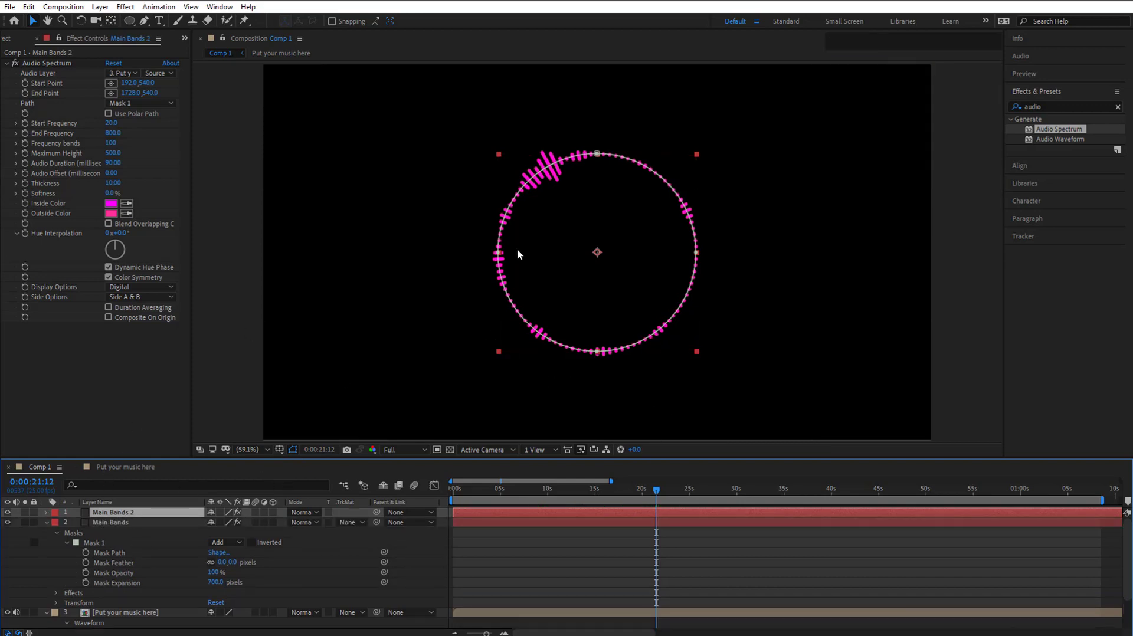
{"action": "left_click_drag", "start_coordinate": [552, 168], "coordinate": [481, 167]}
{"action": "key", "text": "ctrl+z"}
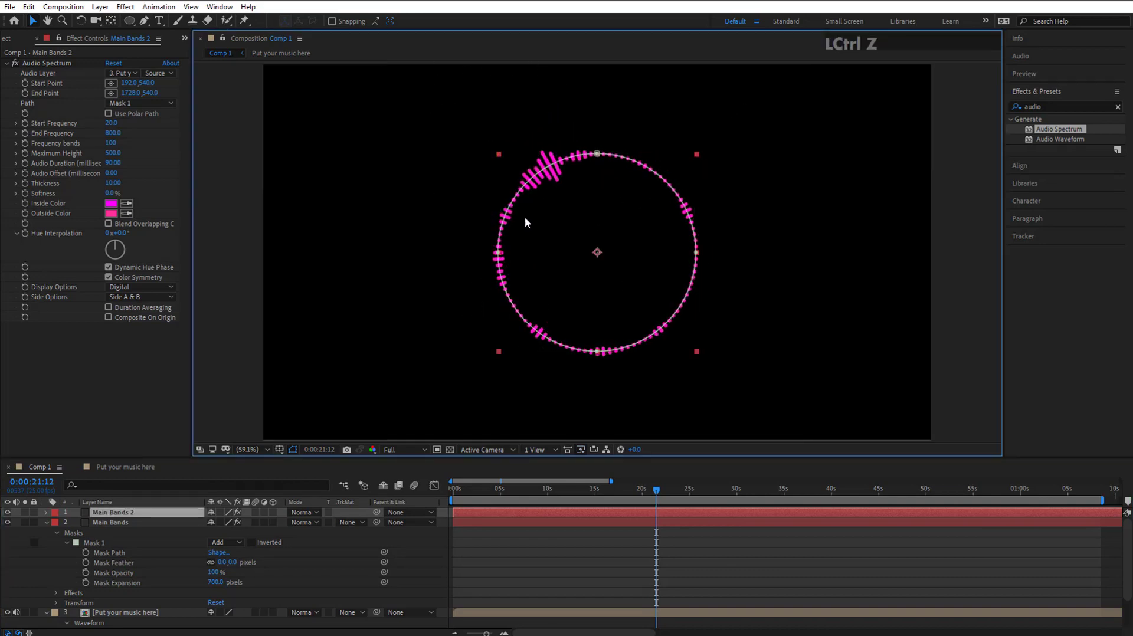
Check the reference image and rename the duplicated Main Bands 2 layer as continuous line.
{"action": "left_click", "coordinate": [102, 517]}
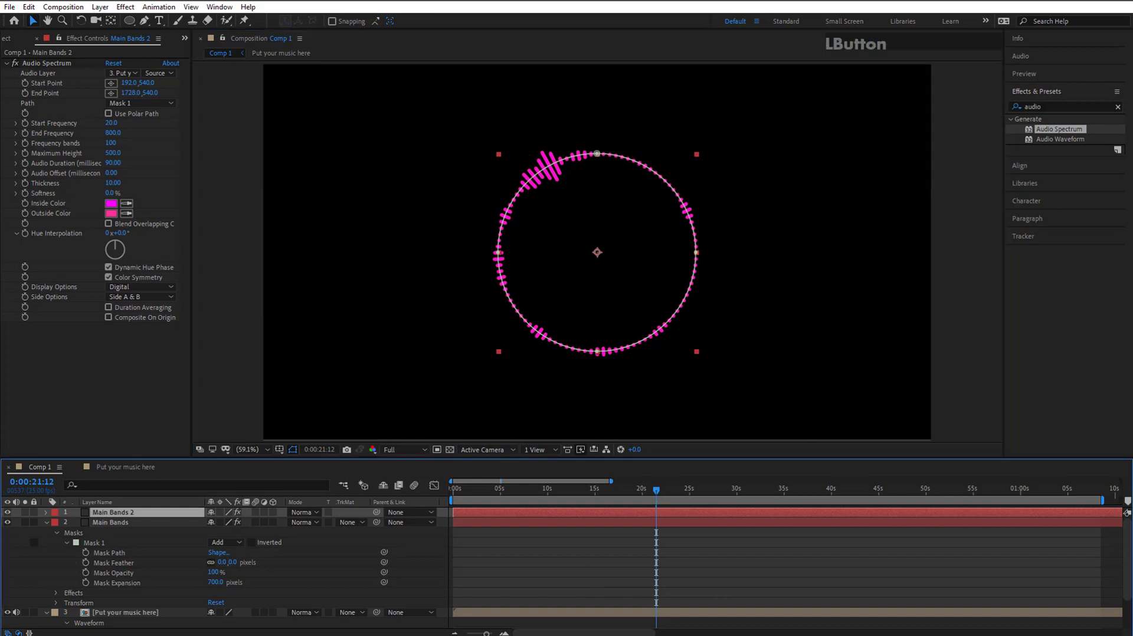
{"action": "left_click_drag", "start_coordinate": [0, 184], "coordinate": [739, 203]}
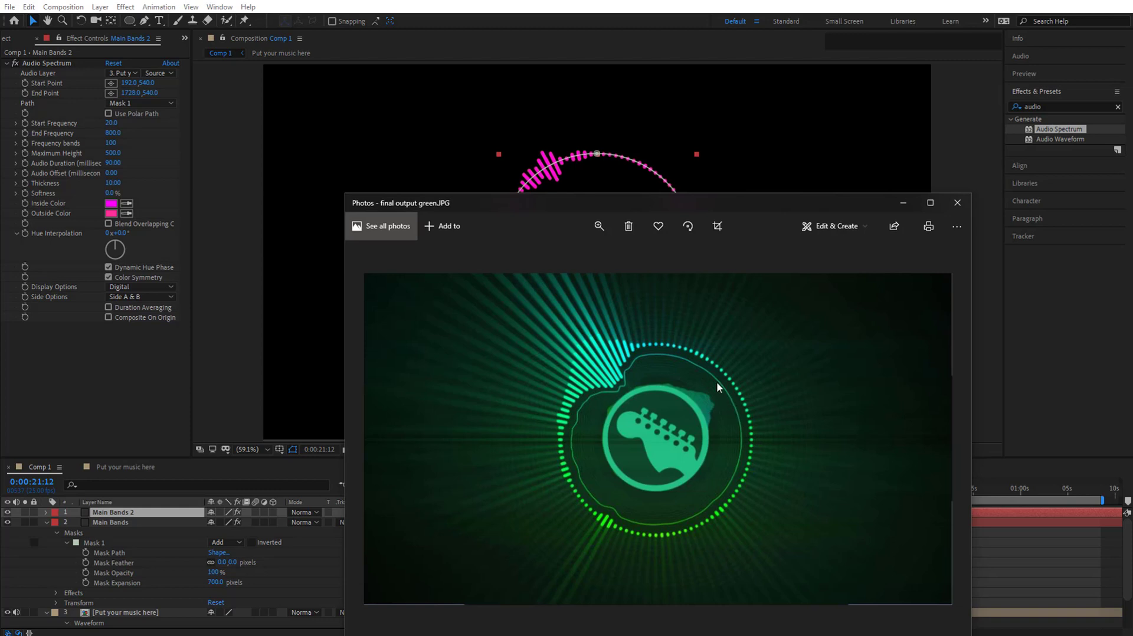
{"action": "left_click_drag", "start_coordinate": [707, 205], "coordinate": [1132, 183]}
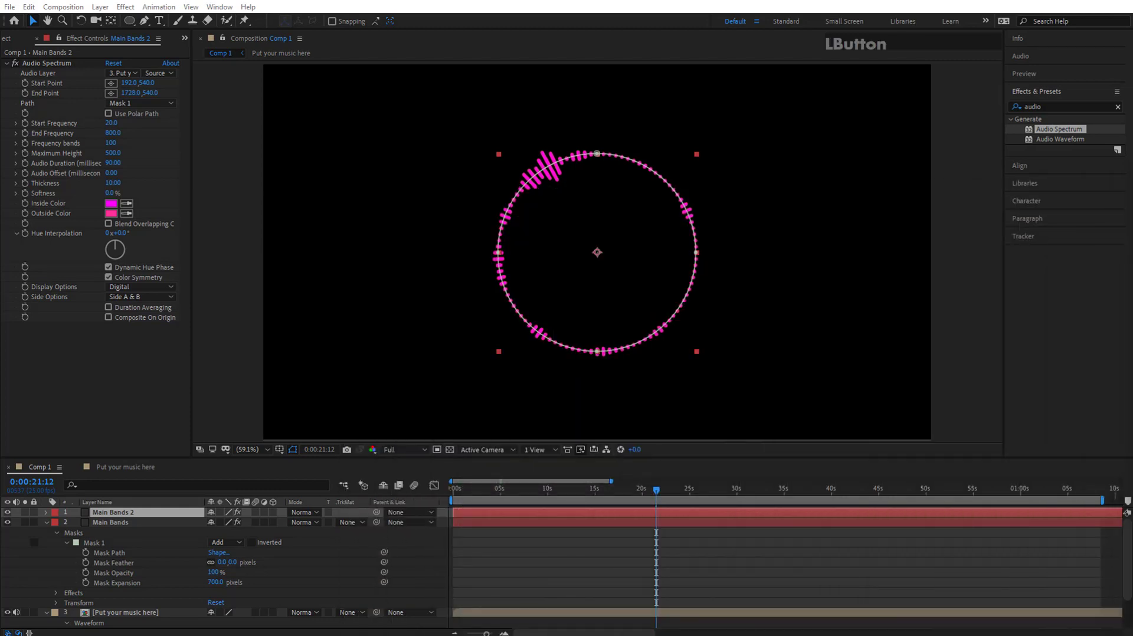
{"action": "left_click", "coordinate": [124, 511]}
{"action": "right_click", "coordinate": [126, 512]}
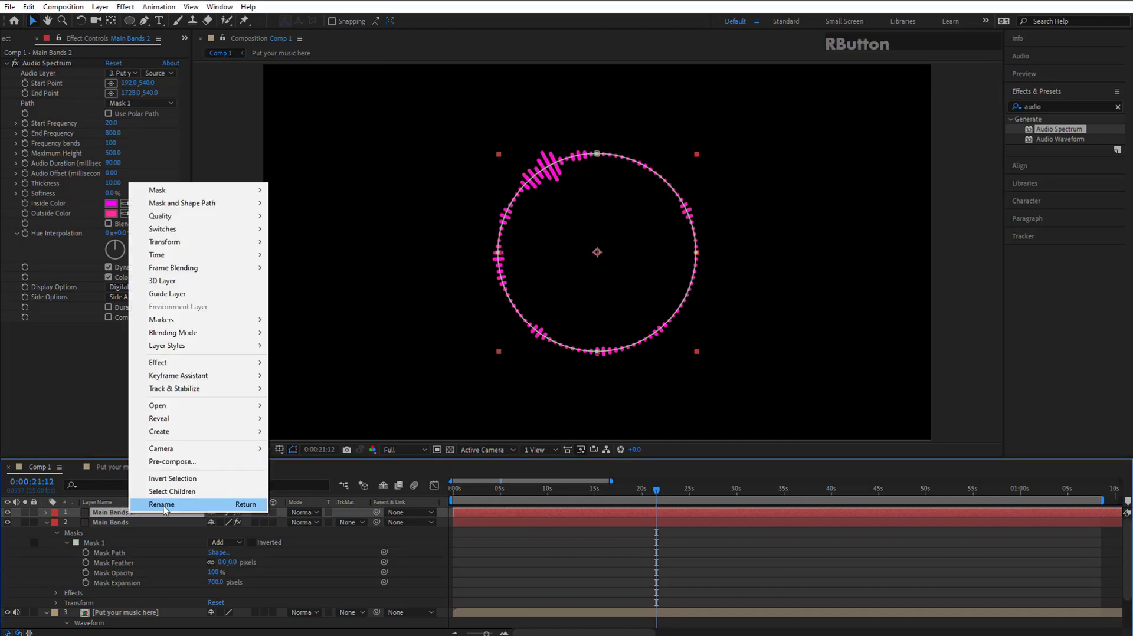
{"action": "left_click", "coordinate": [177, 504]}
{"action": "key", "text": "shift"}
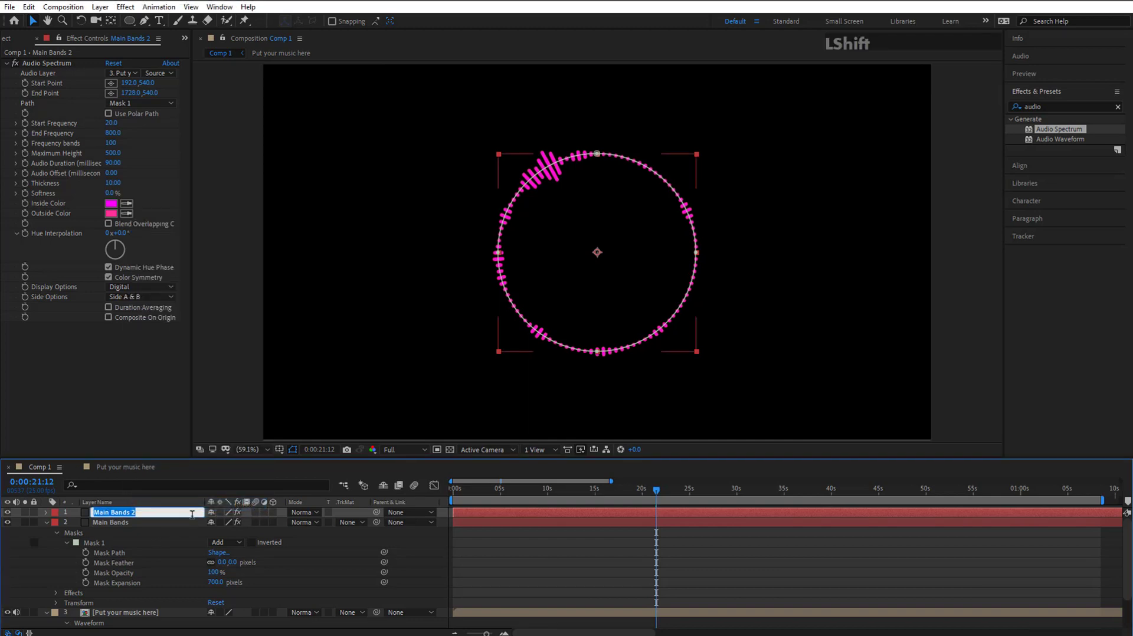
{"action": "key", "text": "BackSpace"}
{"action": "key", "text": "shift"}
{"action": "left_click", "coordinate": [191, 514]}
{"action": "type", "text": "continuous line"}
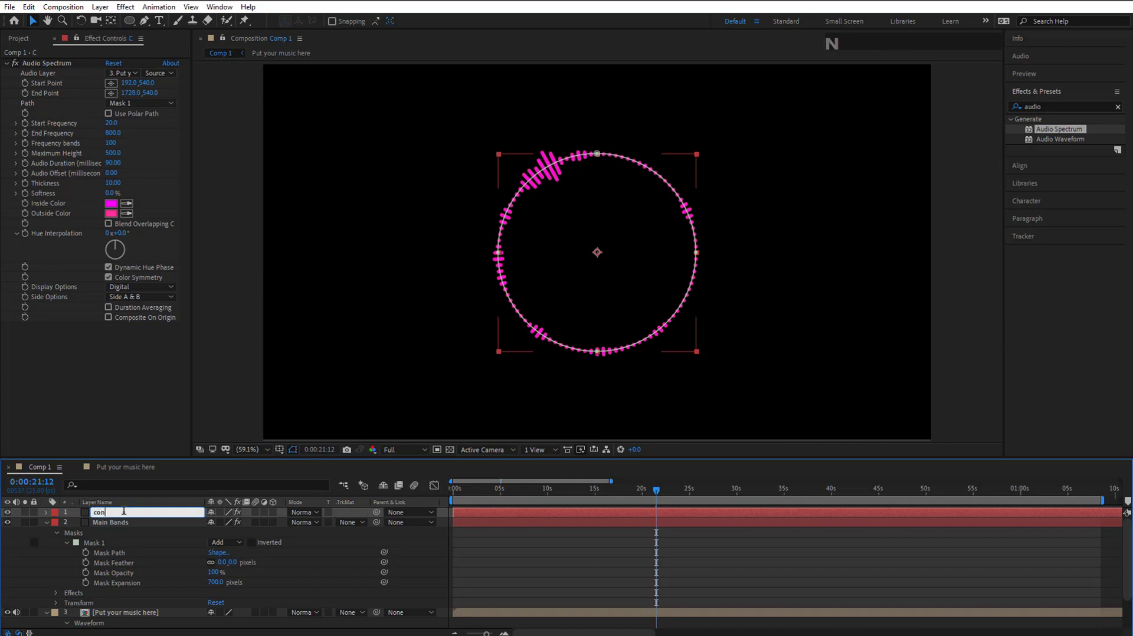
{"action": "key", "text": "Return"}
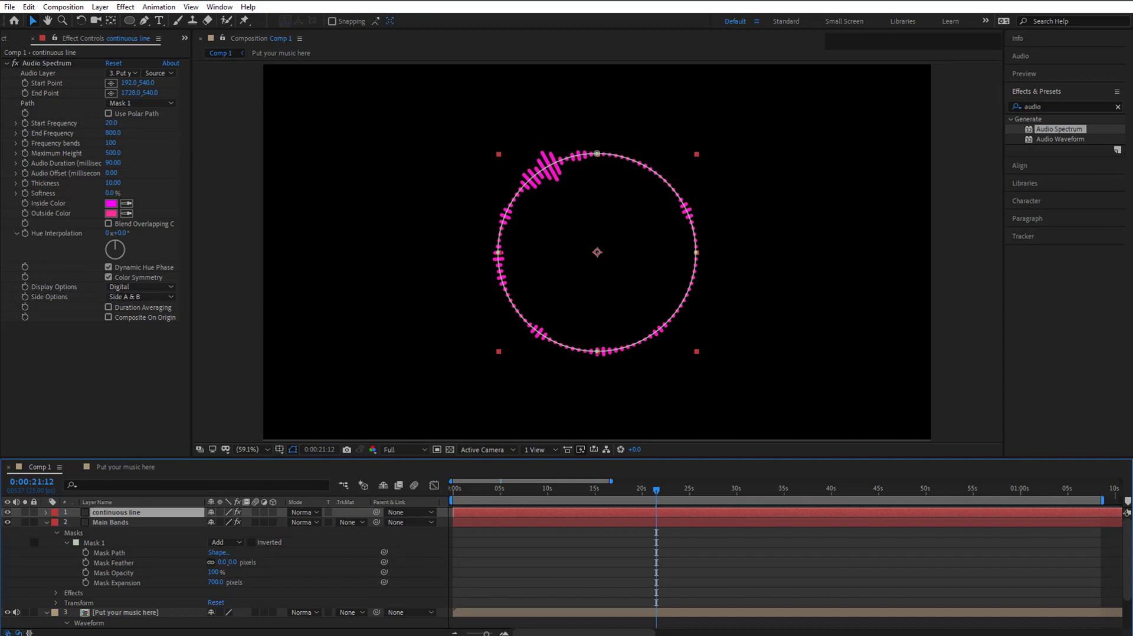
Set the continuous line layer's Audio Spectrum to display Analog lines on Side A only.
{"action": "left_click", "coordinate": [124, 288]}
{"action": "left_click", "coordinate": [150, 316]}
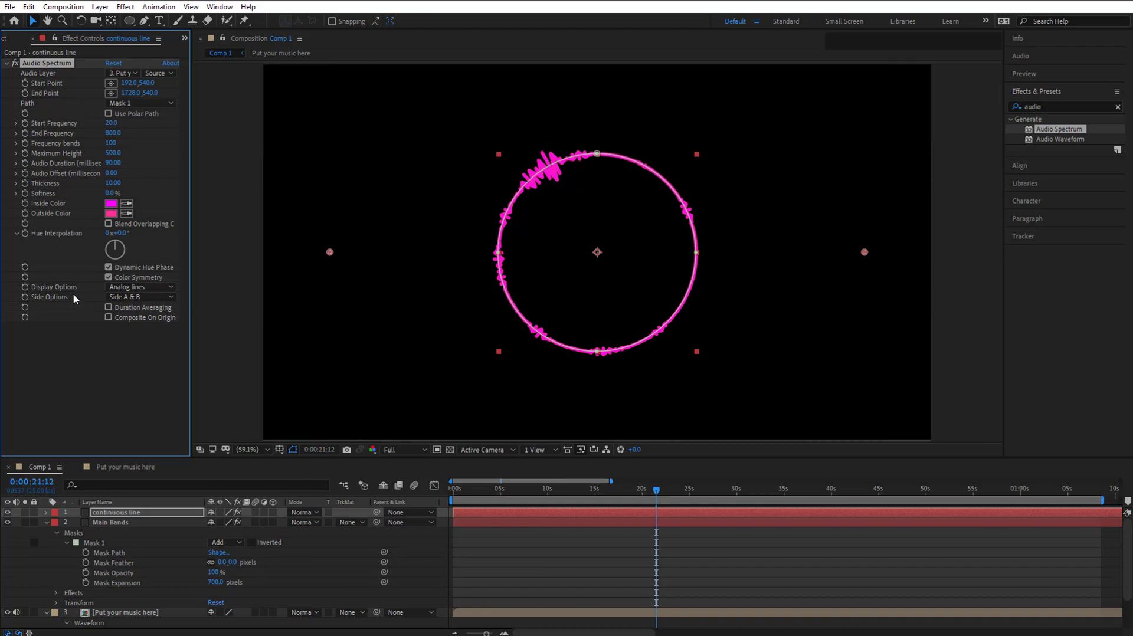
{"action": "left_click", "coordinate": [133, 296]}
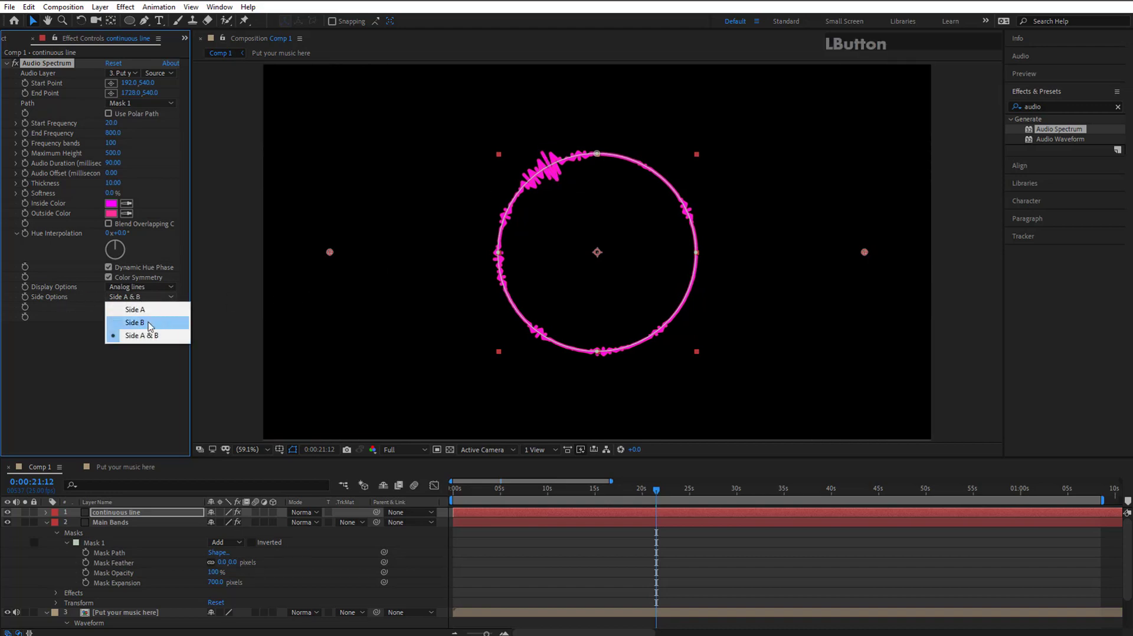
{"action": "left_click", "coordinate": [151, 315]}
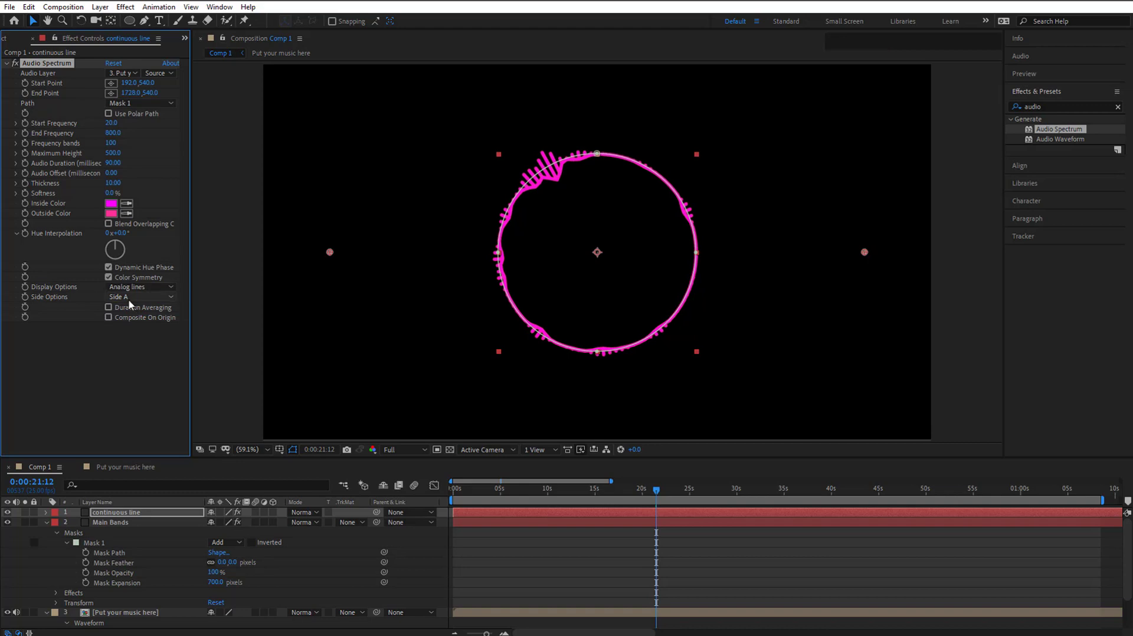
{"action": "left_click", "coordinate": [129, 299]}
{"action": "left_click", "coordinate": [142, 308]}
Scale the continuous line layer down uniformly to about 88% so it sits inside the Main Bands ring.
{"action": "left_click", "coordinate": [135, 514]}
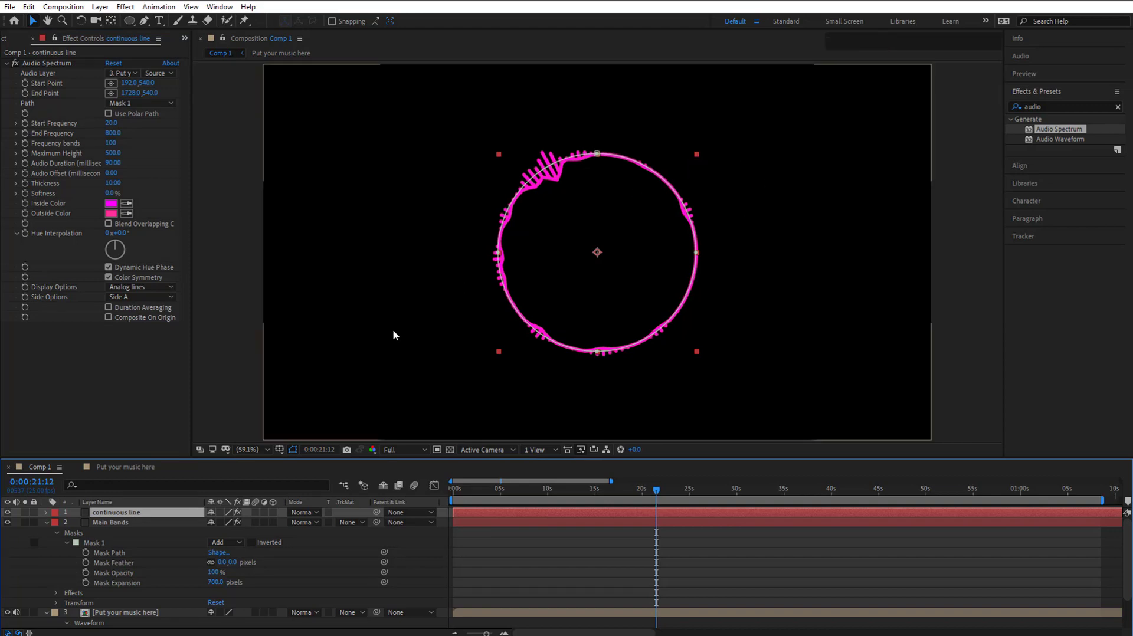
{"action": "left_click", "coordinate": [46, 513]}
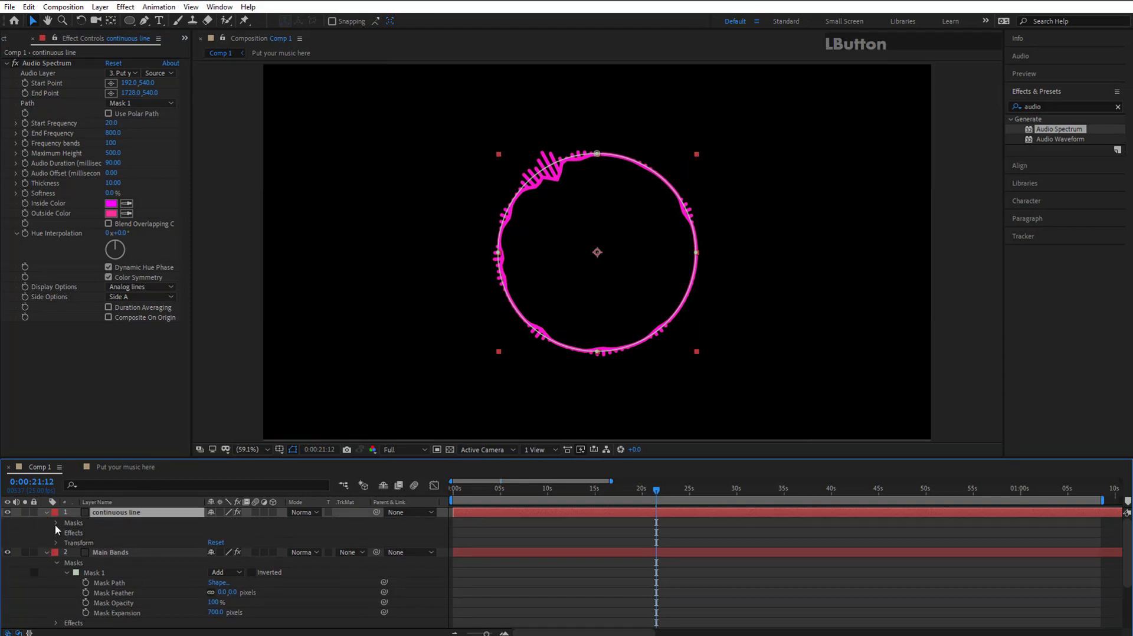
{"action": "left_click", "coordinate": [58, 544]}
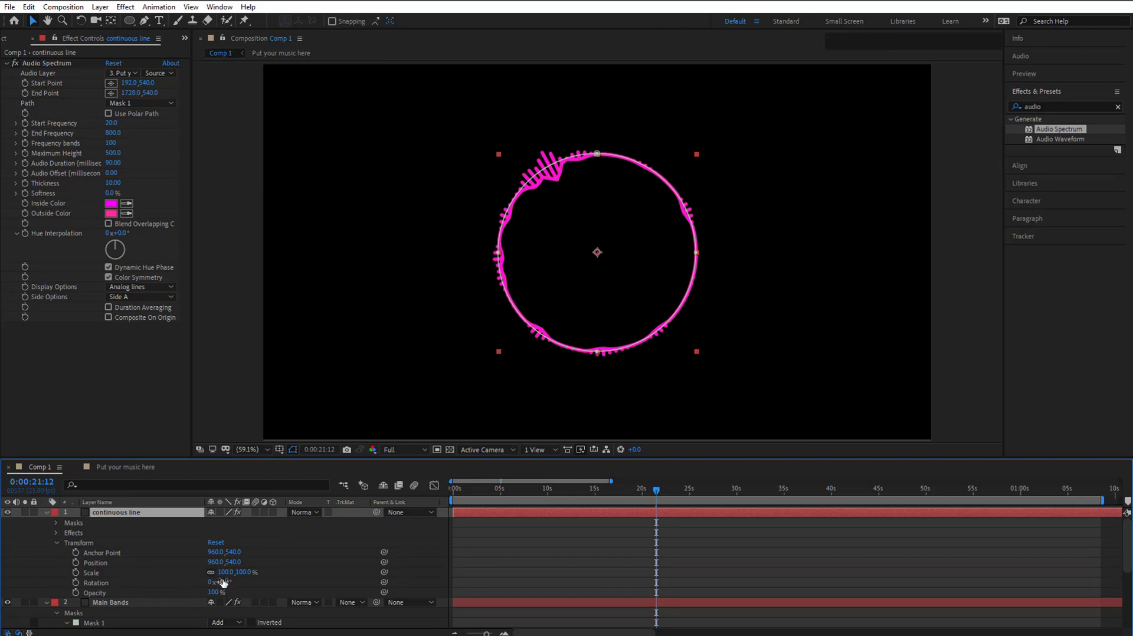
{"action": "left_click_drag", "start_coordinate": [224, 575], "coordinate": [218, 576]}
{"action": "key", "text": "ctrl+z"}
{"action": "mouse_move", "coordinate": [695, 154]}
{"action": "left_mouse_down"}
{"action": "mouse_move", "coordinate": [633, 170]}
{"action": "mouse_move", "coordinate": [693, 221]}
{"action": "mouse_move", "coordinate": [675, 118]}
{"action": "mouse_move", "coordinate": [637, 171]}
{"action": "mouse_move", "coordinate": [683, 161]}
{"action": "left_mouse_up"}
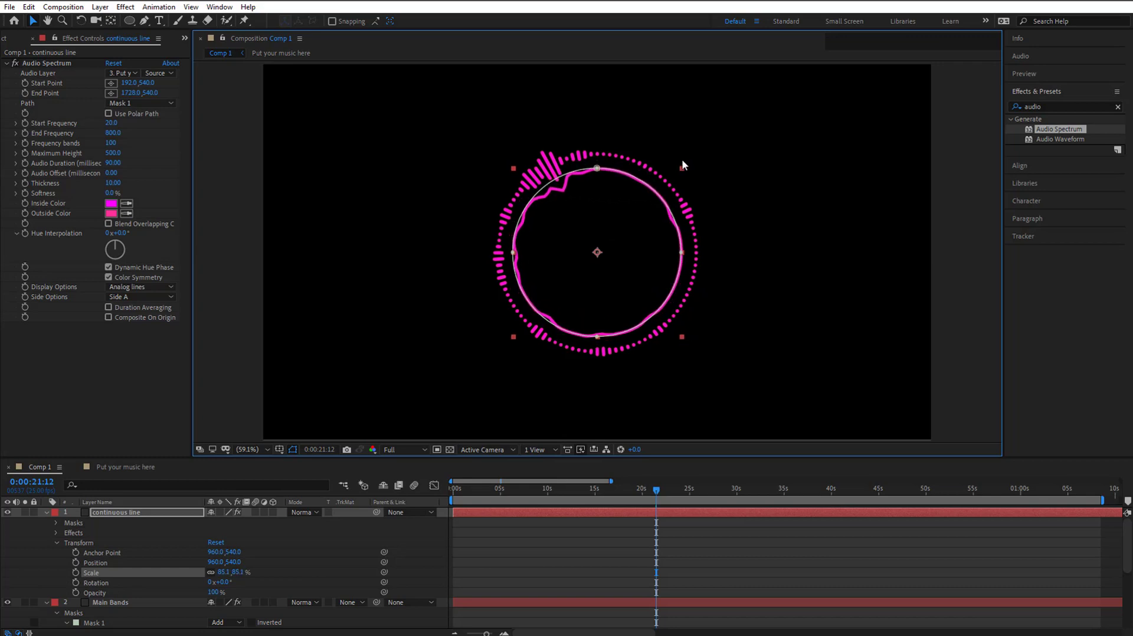
{"action": "left_click", "coordinate": [227, 572]}
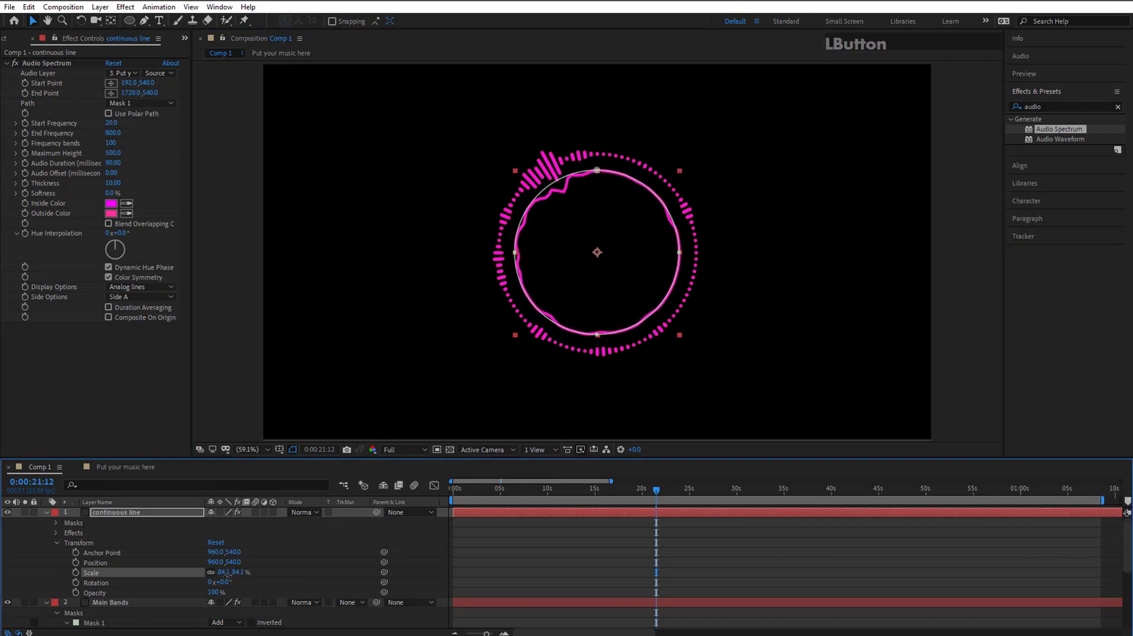
{"action": "left_click_drag", "start_coordinate": [228, 573], "coordinate": [226, 573]}
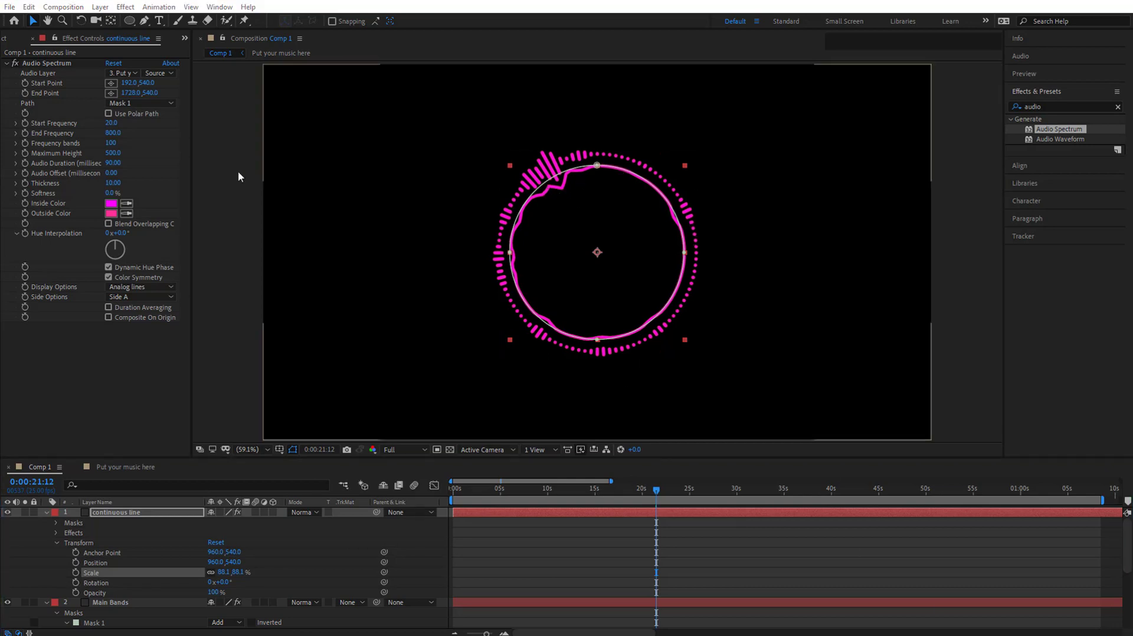
Set the continuous line's Audio Spectrum Thickness to 3 and deselect the layer to check the line.
{"action": "left_click", "coordinate": [113, 183]}
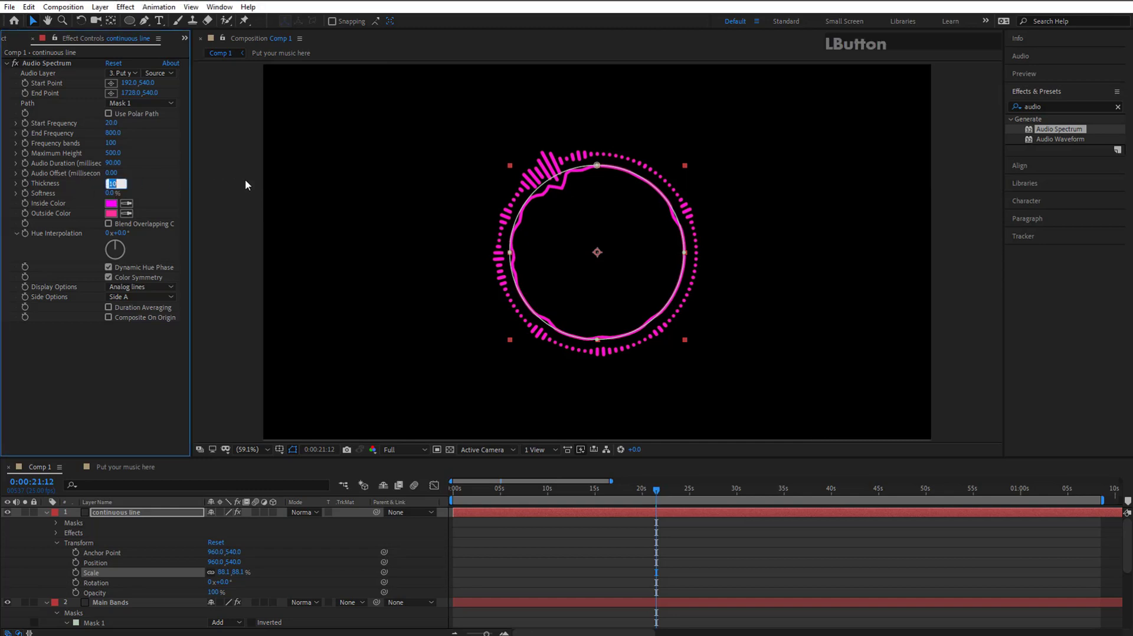
{"action": "type", "text": "3"}
{"action": "left_click", "coordinate": [121, 385]}
{"action": "left_click", "coordinate": [555, 566]}
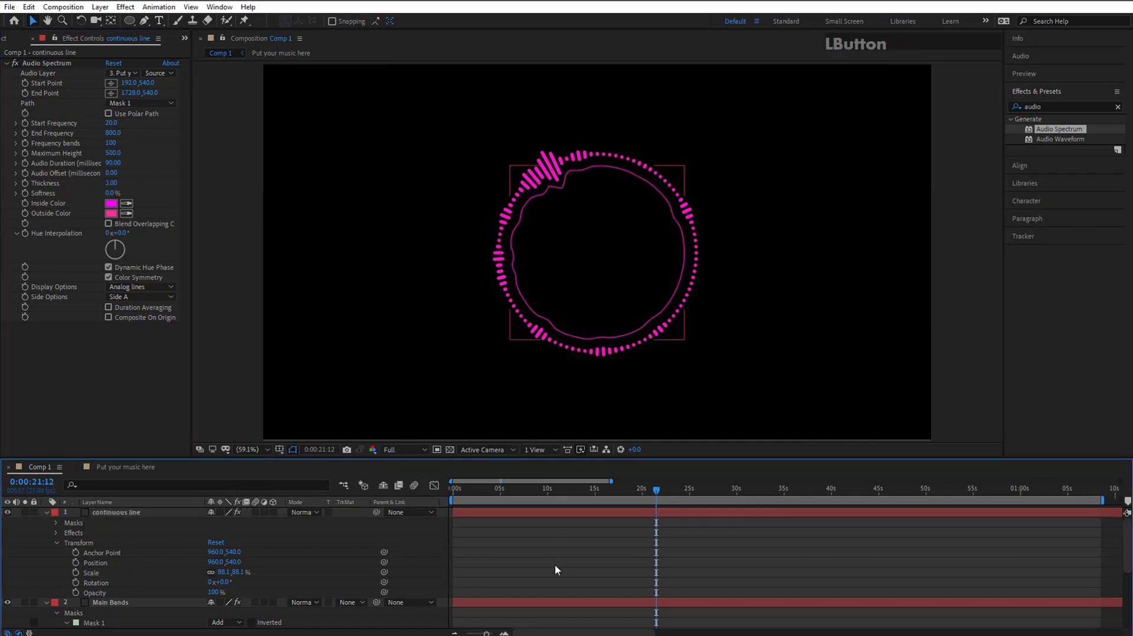
{"action": "left_click", "coordinate": [489, 230]}
Set the Main Bands layer's Hue Interpolation to -90° in its Audio Spectrum effect.
{"action": "left_click", "coordinate": [118, 604]}
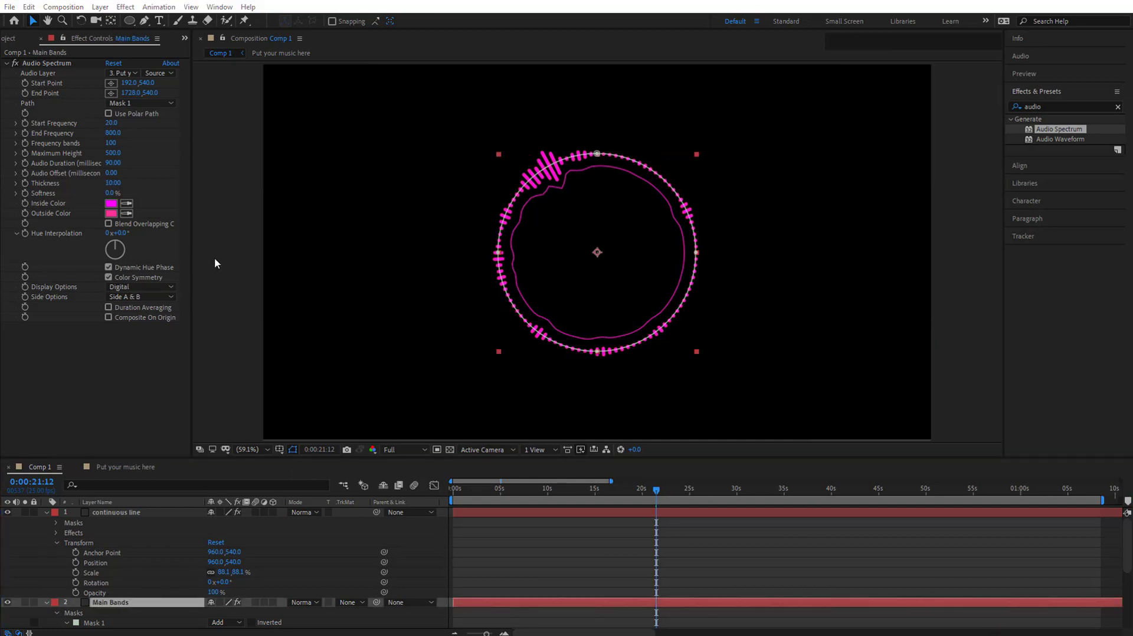
{"action": "mouse_move", "coordinate": [116, 248]}
{"action": "left_mouse_down"}
{"action": "mouse_move", "coordinate": [121, 259]}
{"action": "mouse_move", "coordinate": [114, 241]}
{"action": "mouse_move", "coordinate": [89, 243]}
{"action": "mouse_move", "coordinate": [135, 259]}
{"action": "mouse_move", "coordinate": [74, 241]}
{"action": "mouse_move", "coordinate": [113, 264]}
{"action": "mouse_move", "coordinate": [148, 249]}
{"action": "mouse_move", "coordinate": [103, 249]}
{"action": "left_mouse_up"}
{"action": "key", "text": "ctrl+z"}
{"action": "left_click", "coordinate": [121, 234]}
{"action": "type", "text": "-90"}
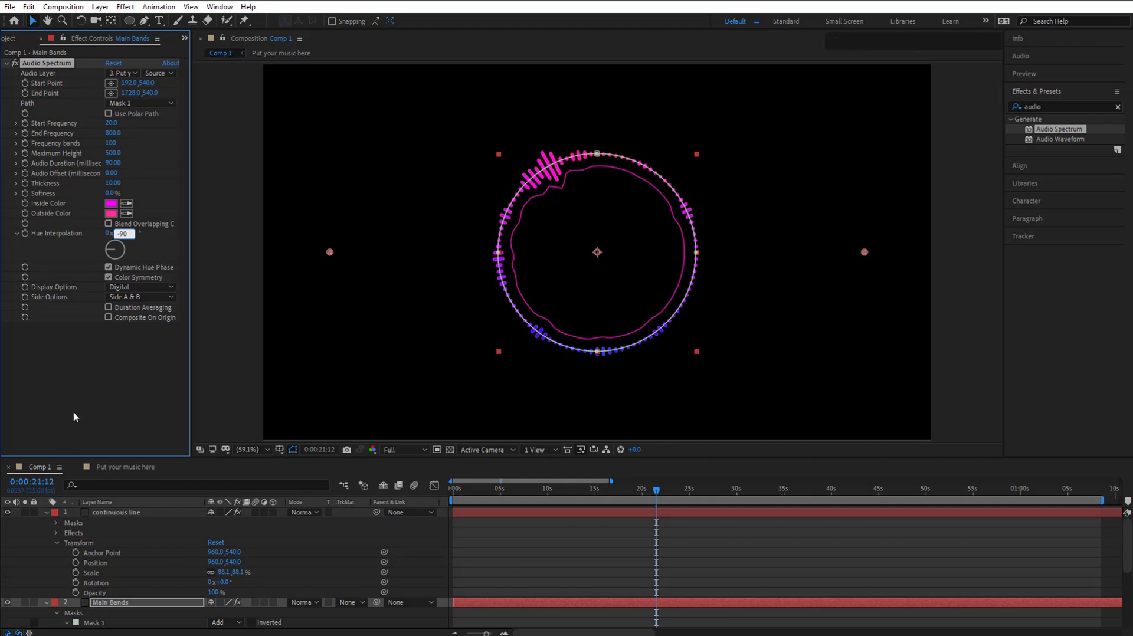
{"action": "left_click", "coordinate": [575, 185]}
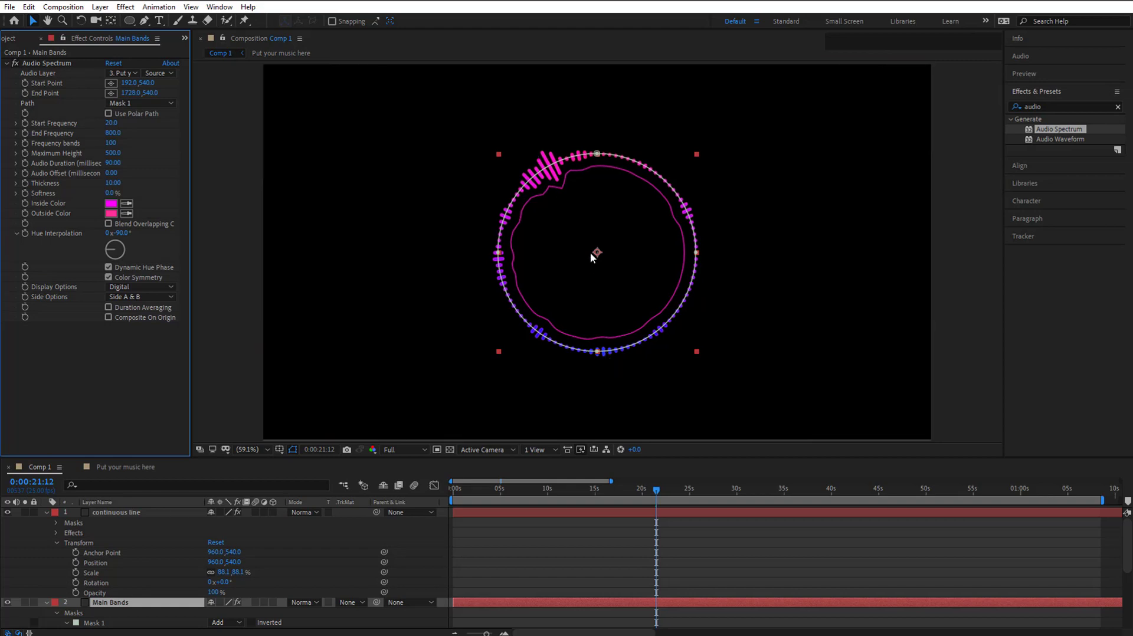
{"action": "left_click_drag", "start_coordinate": [1132, 171], "coordinate": [1132, 126]}
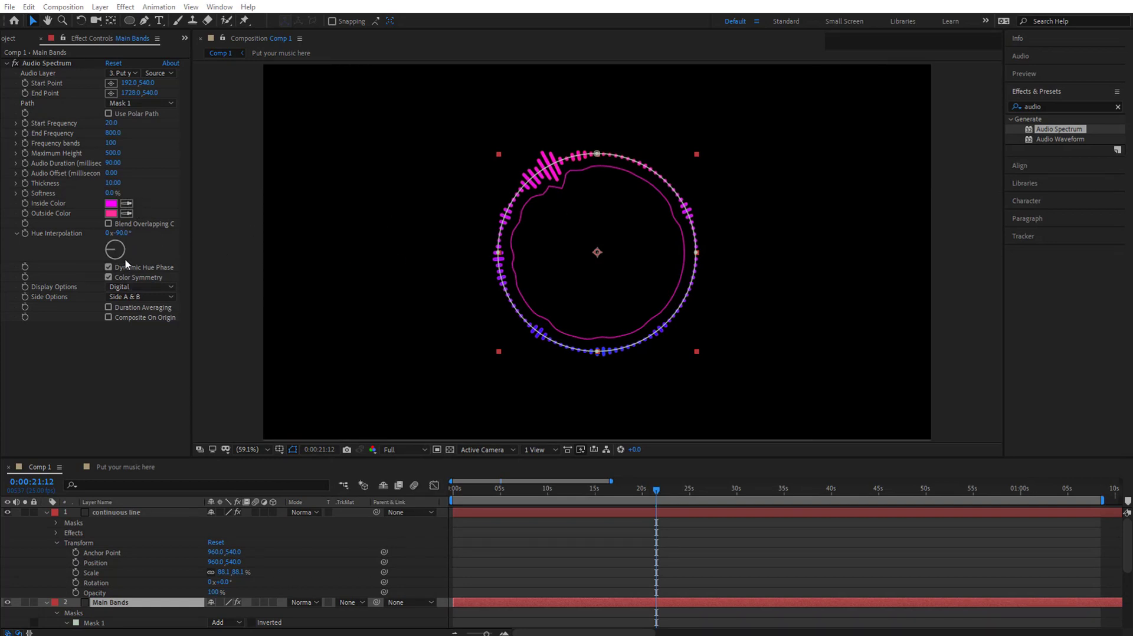
Set the continuous line layer's Hue Interpolation to -90° as well and view the result without its path overlay.
{"action": "left_click", "coordinate": [126, 513]}
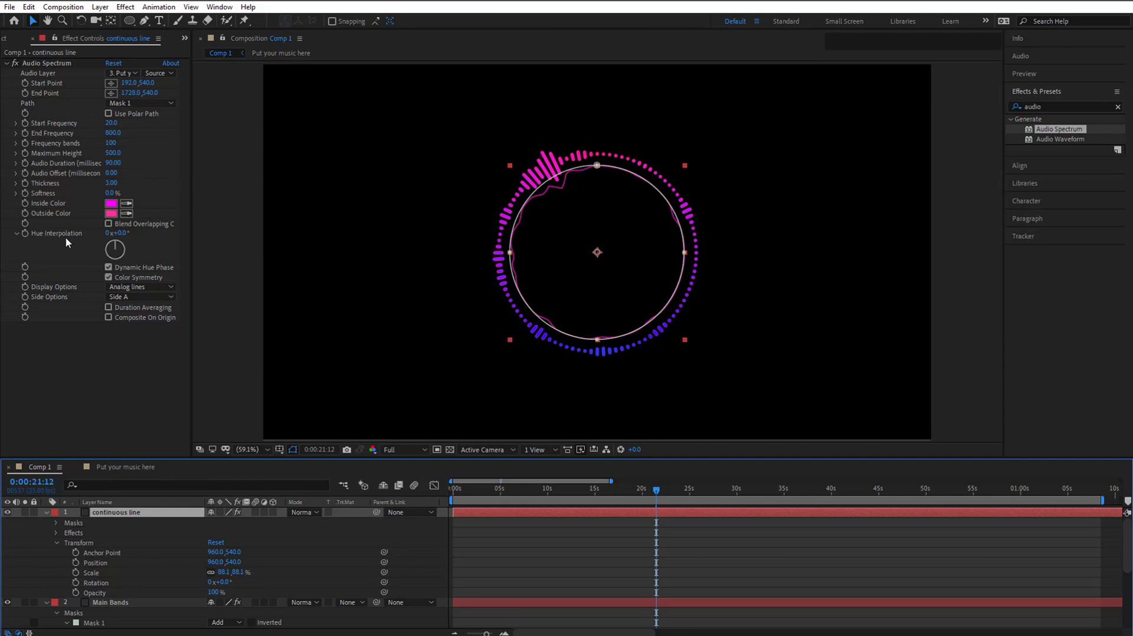
{"action": "left_click", "coordinate": [124, 233]}
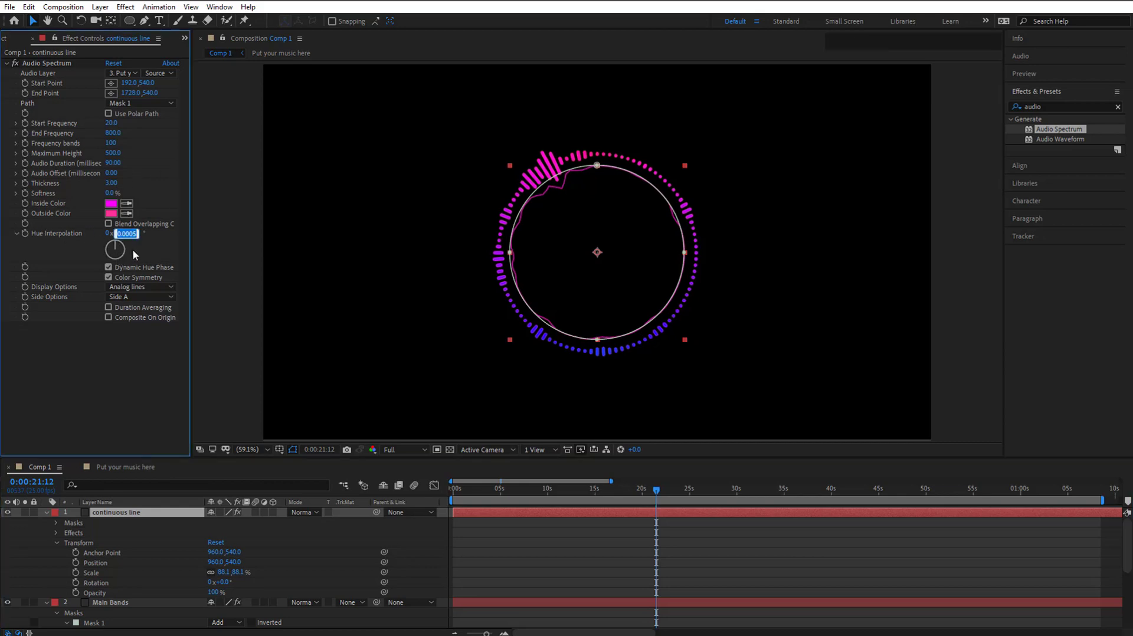
{"action": "type", "text": "-90"}
{"action": "key", "text": "KP_Enter"}
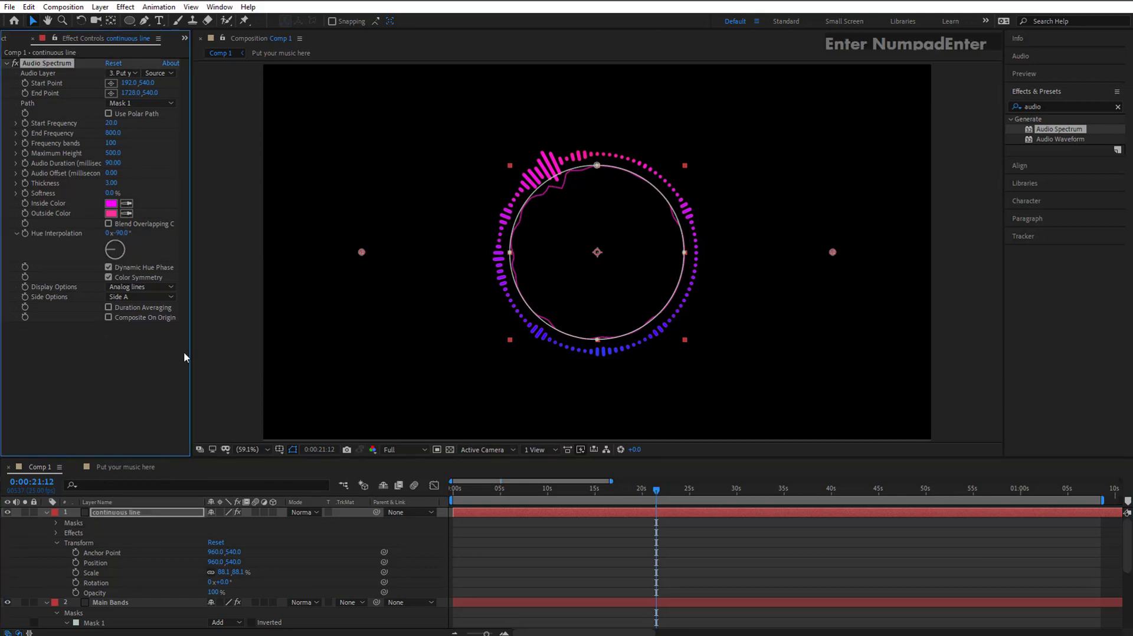
{"action": "left_click", "coordinate": [123, 394]}
{"action": "left_click", "coordinate": [753, 416]}
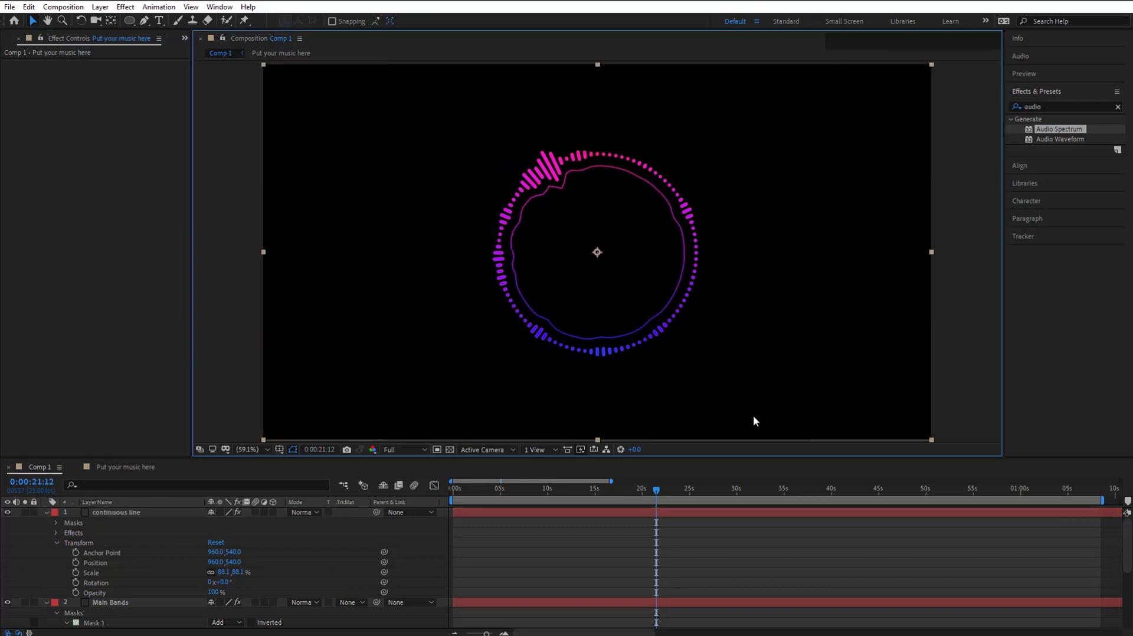
Inspect the bars up close and match the Main Bands' Inside Color to its pink Outside Color by sampling.
{"action": "key", "text": "slash"}
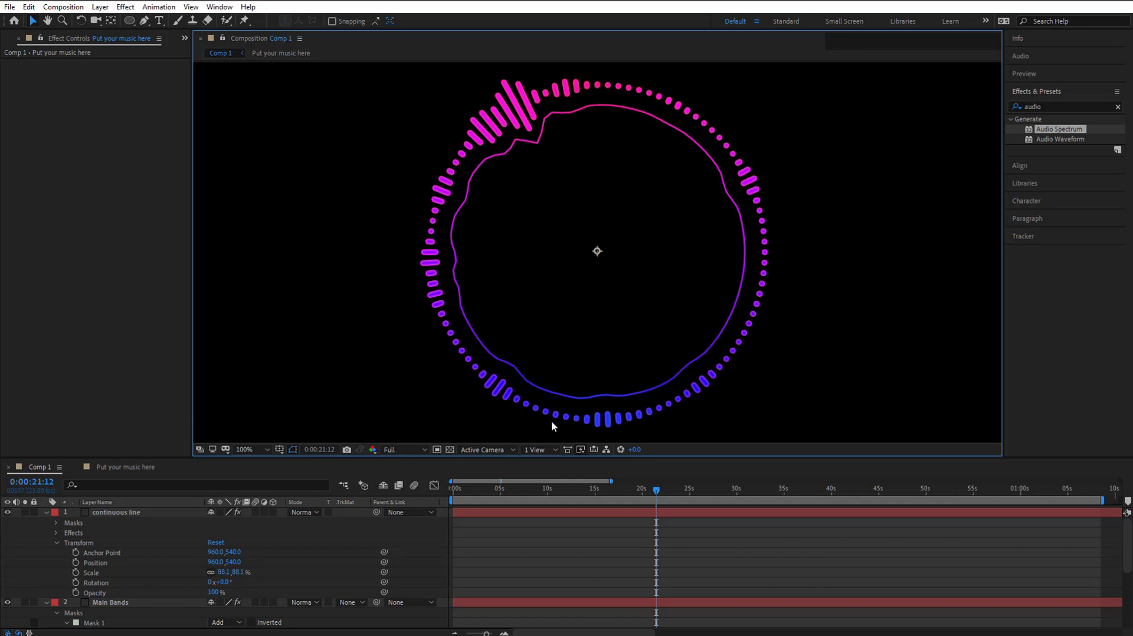
{"action": "scroll", "coordinate": [514, 391], "scroll_direction": "down", "scroll_amount": 1}
{"action": "scroll", "coordinate": [531, 366], "scroll_direction": "up", "scroll_amount": 2}
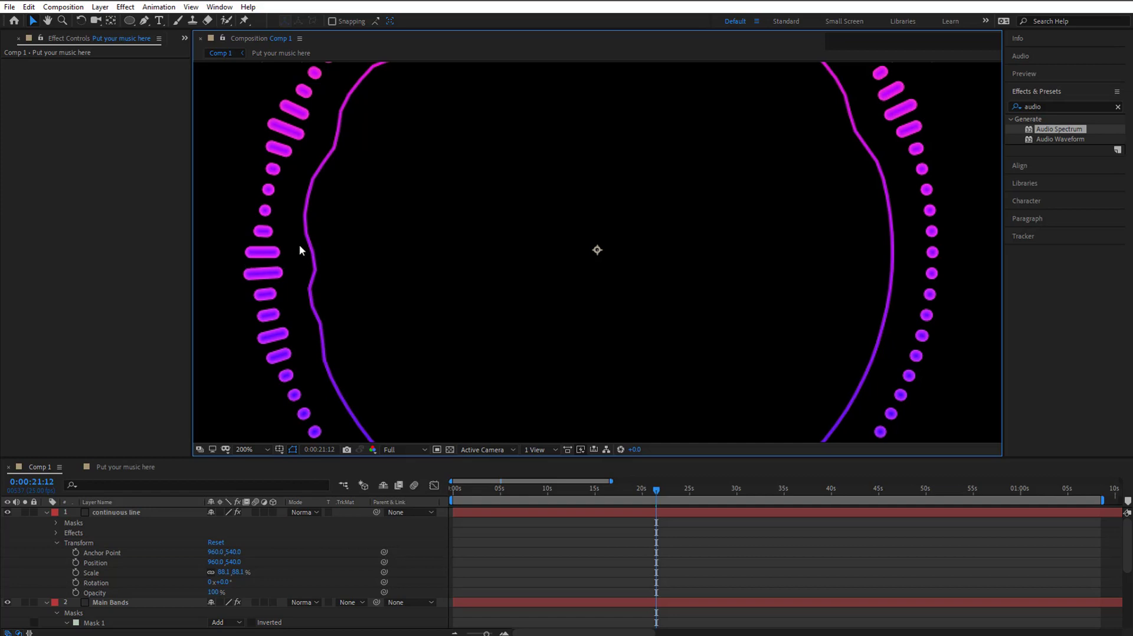
{"action": "scroll", "coordinate": [299, 249], "scroll_direction": "down", "scroll_amount": 1}
{"action": "left_click", "coordinate": [118, 602]}
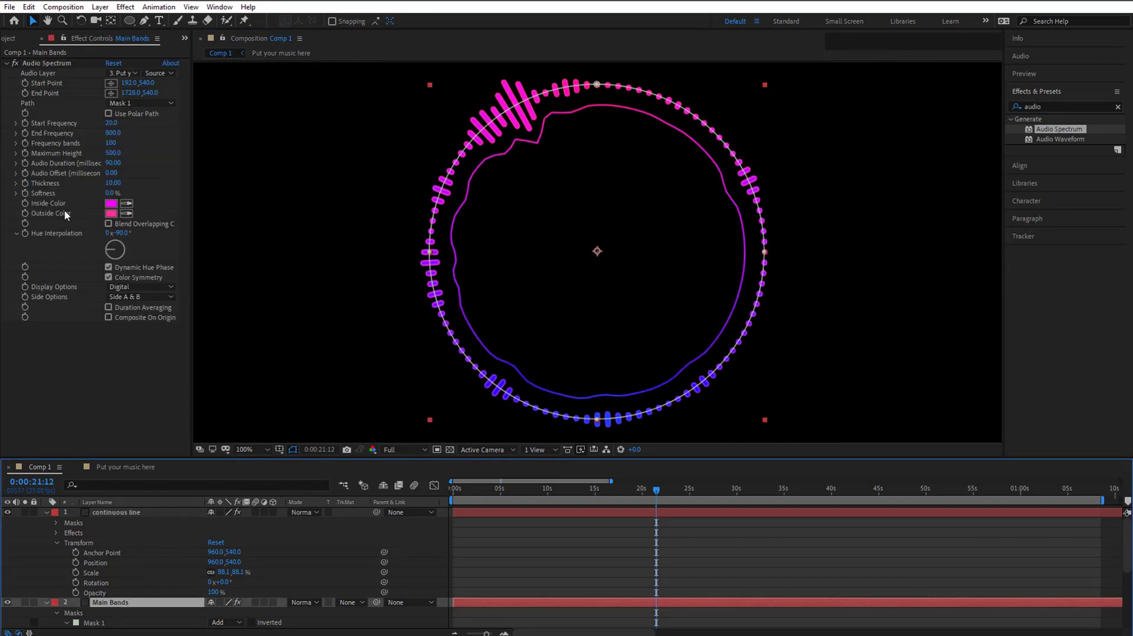
{"action": "left_click", "coordinate": [126, 205]}
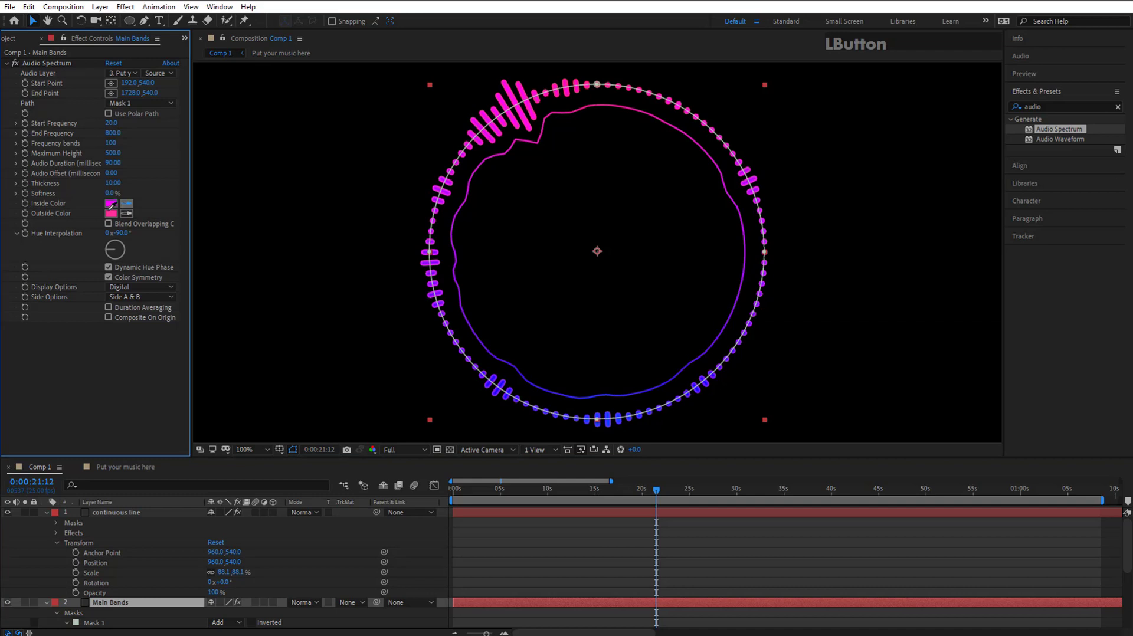
{"action": "left_click", "coordinate": [475, 136]}
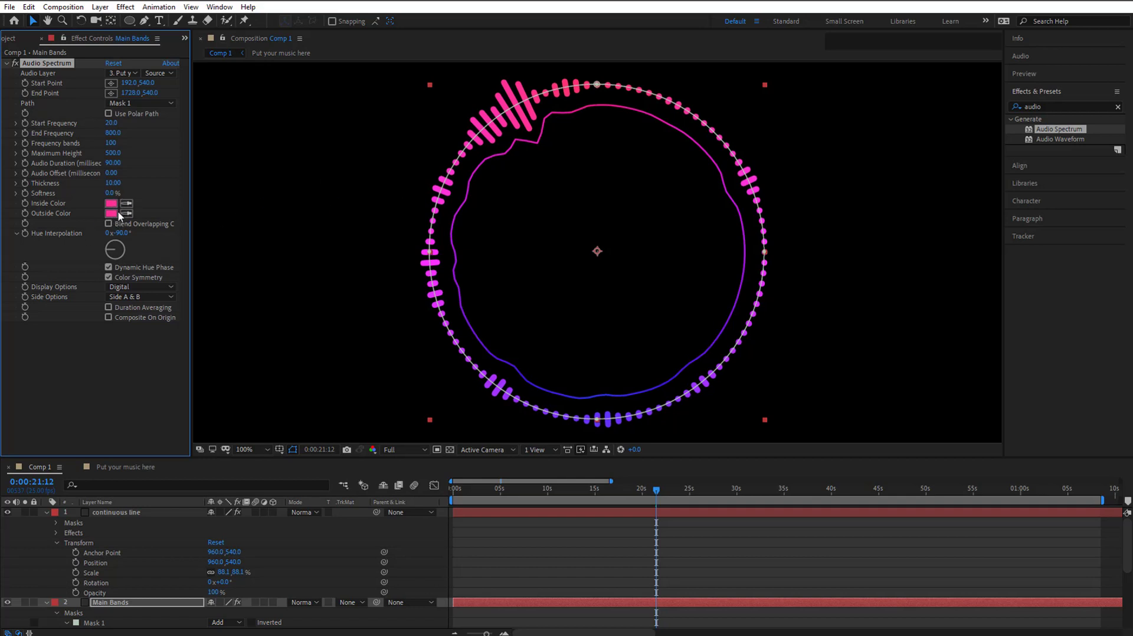
{"action": "left_click", "coordinate": [359, 167]}
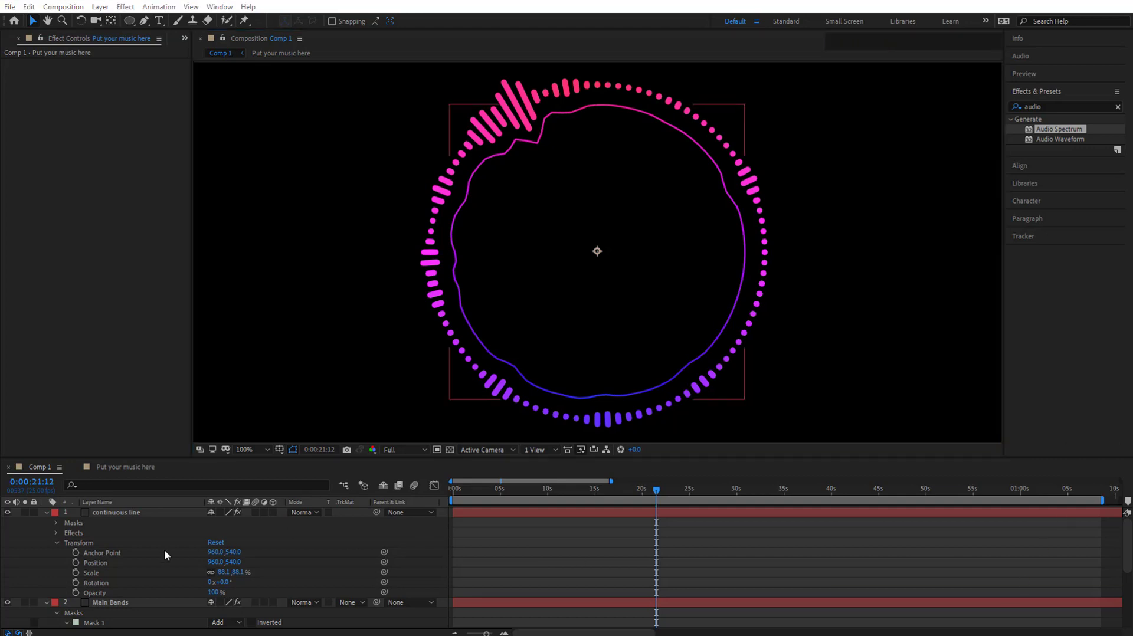
Match the continuous line's Inside Color to its pink Outside Color by sampling.
{"action": "left_click", "coordinate": [126, 602]}
{"action": "left_click", "coordinate": [131, 512]}
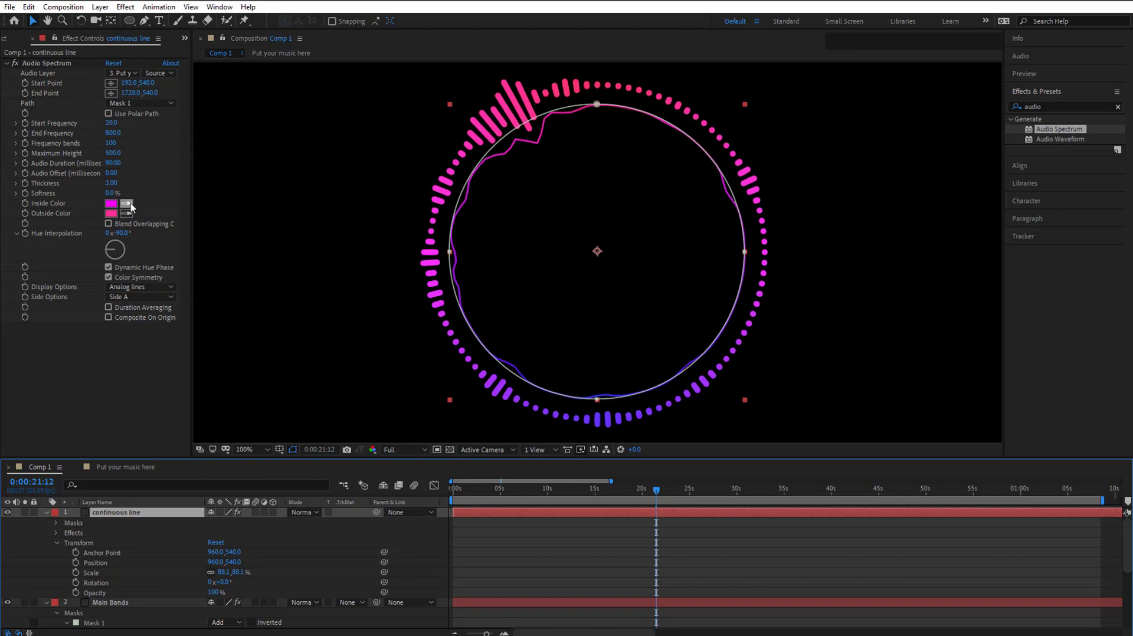
{"action": "left_click", "coordinate": [130, 204]}
{"action": "left_click", "coordinate": [112, 214]}
{"action": "left_click", "coordinate": [96, 402]}
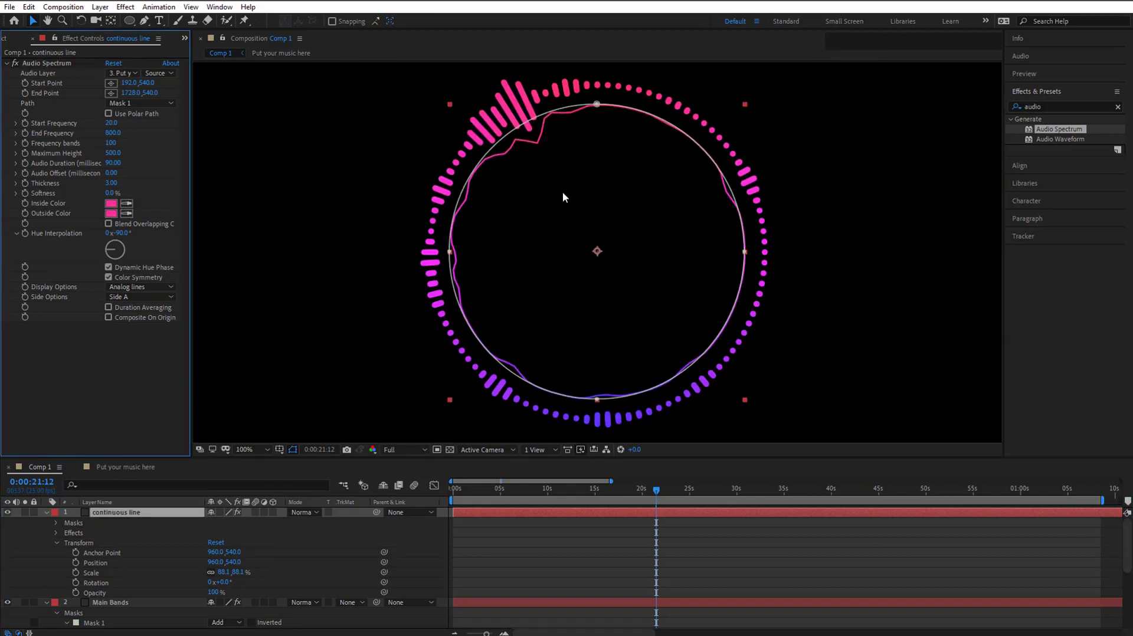
Compare the visualizer with the reference image, select Main Bands, and collapse the properties of the continuous line and Main Bands layers.
{"action": "scroll", "coordinate": [677, 320], "scroll_direction": "down", "scroll_amount": 1}
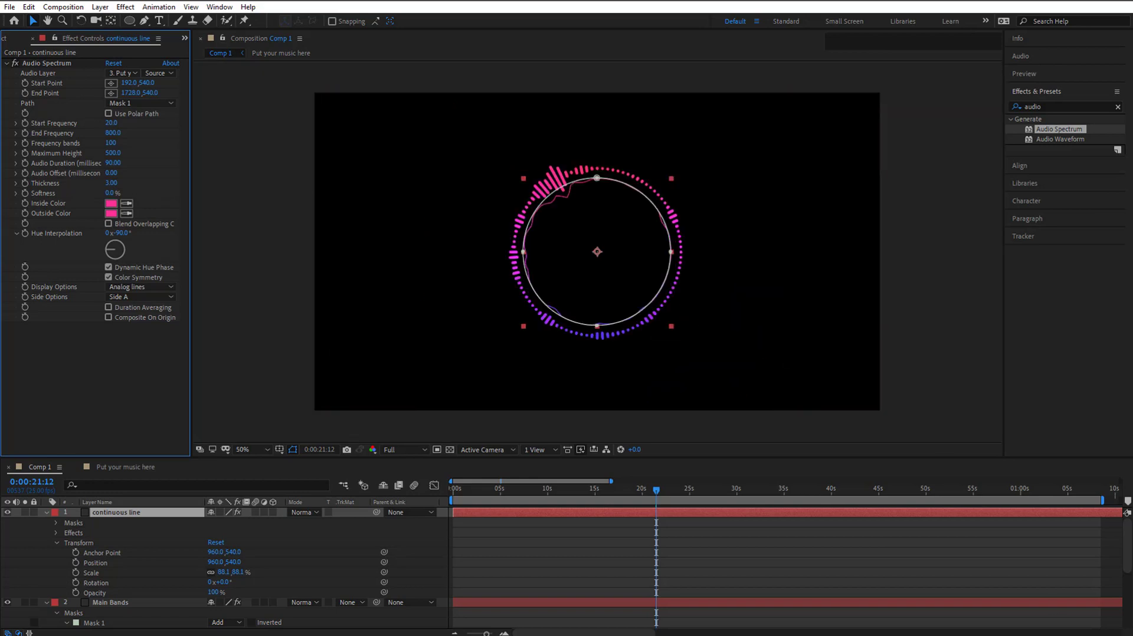
{"action": "scroll", "coordinate": [759, 362], "scroll_direction": "up", "scroll_amount": 1}
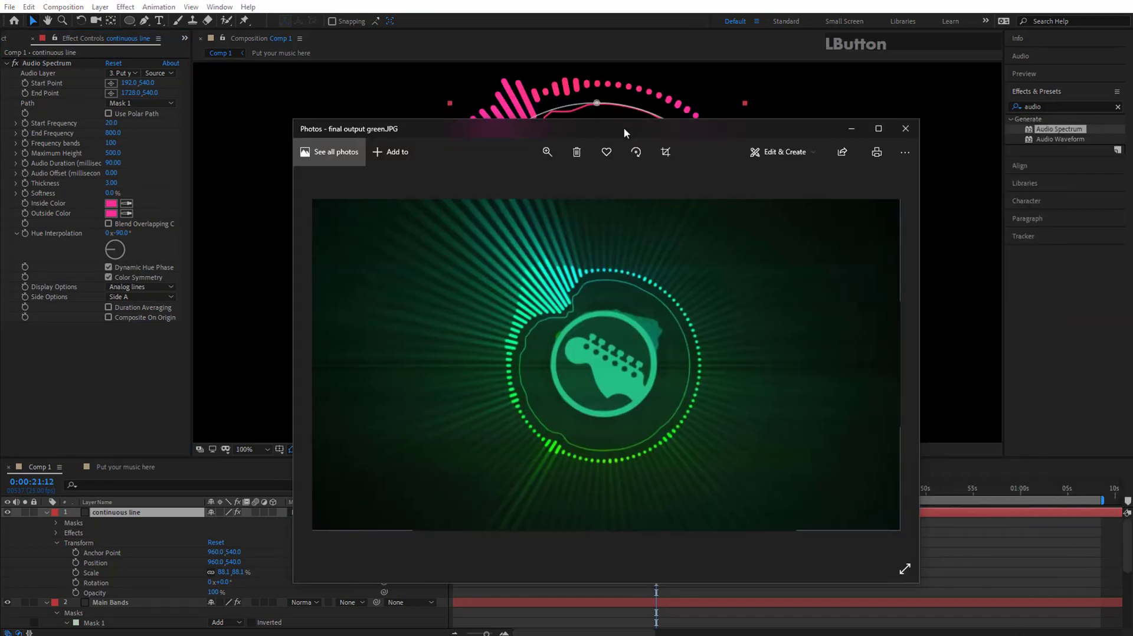
{"action": "left_click_drag", "start_coordinate": [625, 127], "coordinate": [671, 123]}
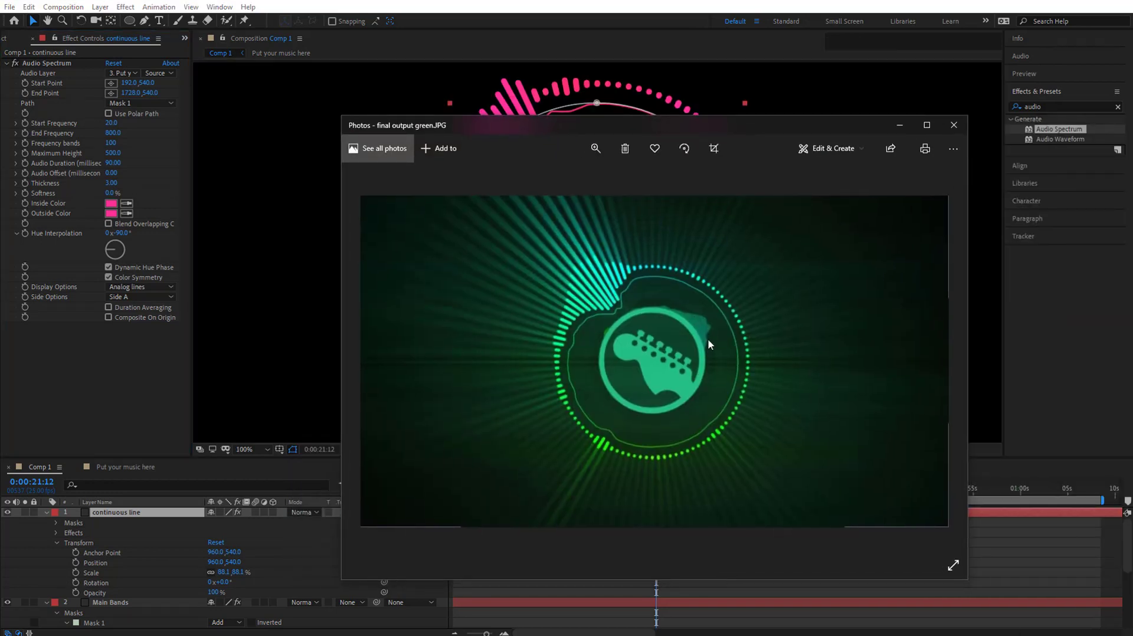
{"action": "left_click_drag", "start_coordinate": [657, 130], "coordinate": [1132, 137]}
{"action": "left_click", "coordinate": [121, 602]}
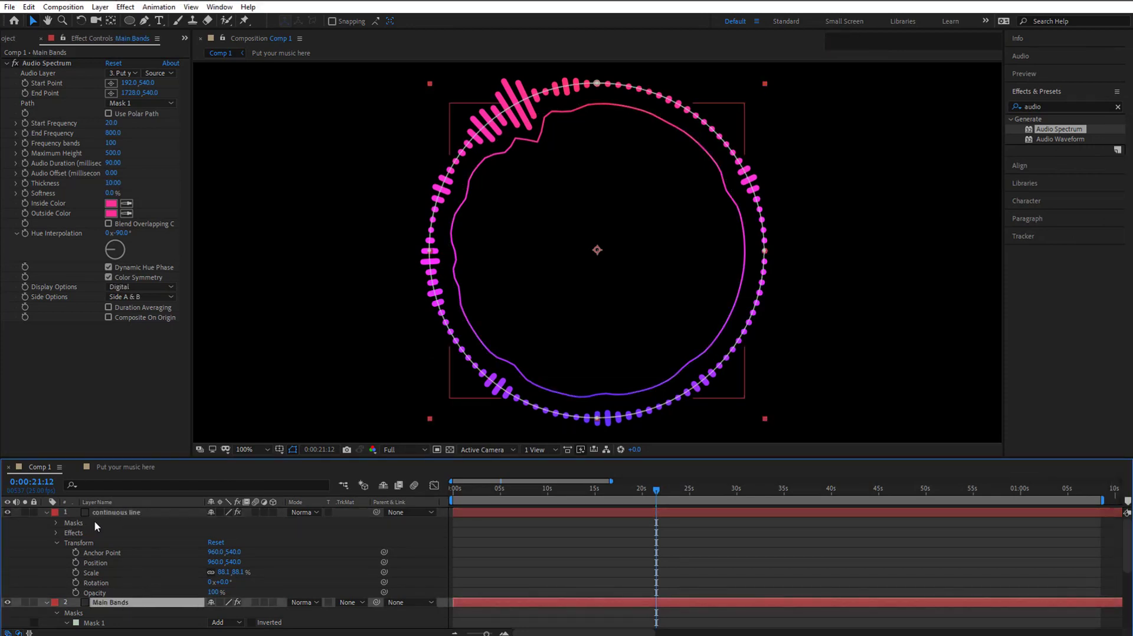
{"action": "left_click", "coordinate": [47, 513]}
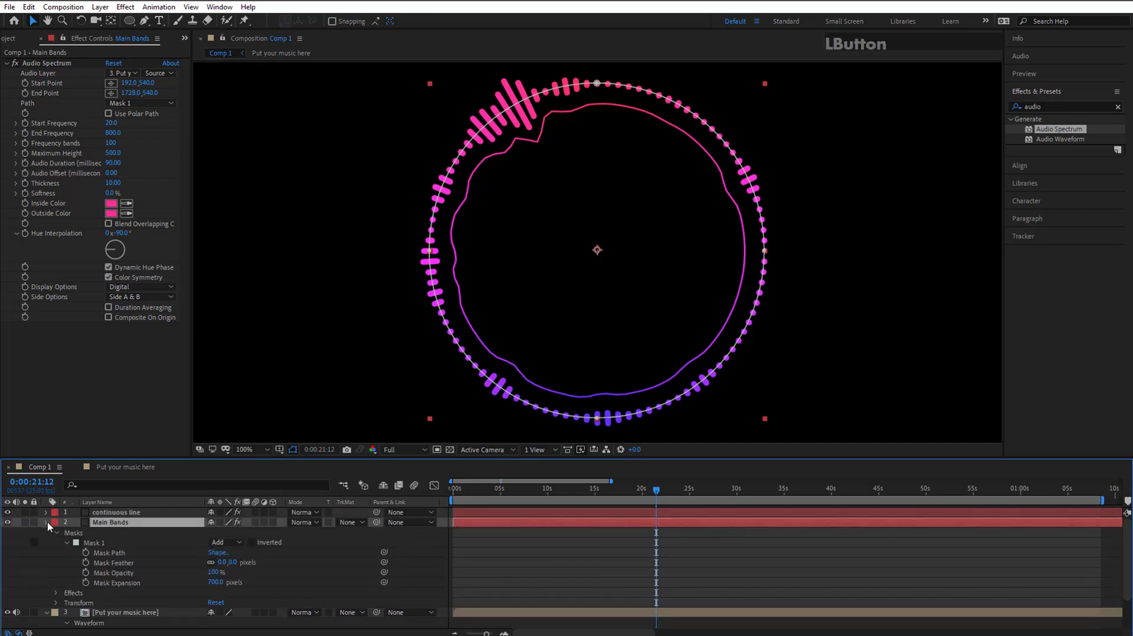
{"action": "left_click", "coordinate": [47, 522]}
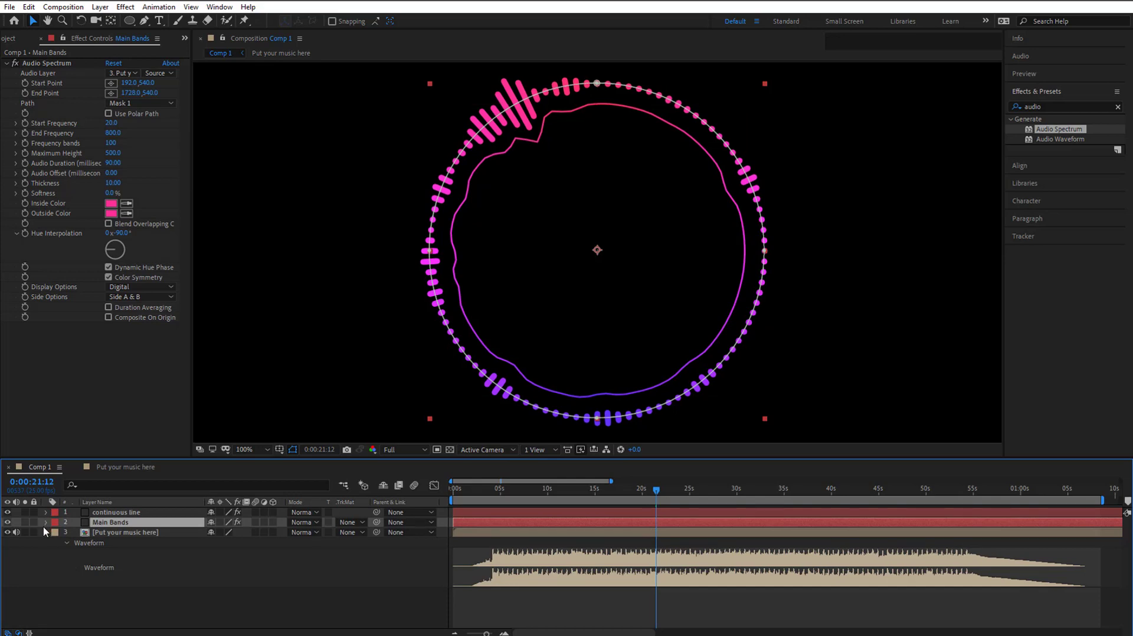
Duplicate the Main Bands layer and rename the copy as Logo Bands.
{"action": "left_click", "coordinate": [128, 524]}
{"action": "key", "text": "ctrl+d"}
{"action": "right_click", "coordinate": [145, 524]}
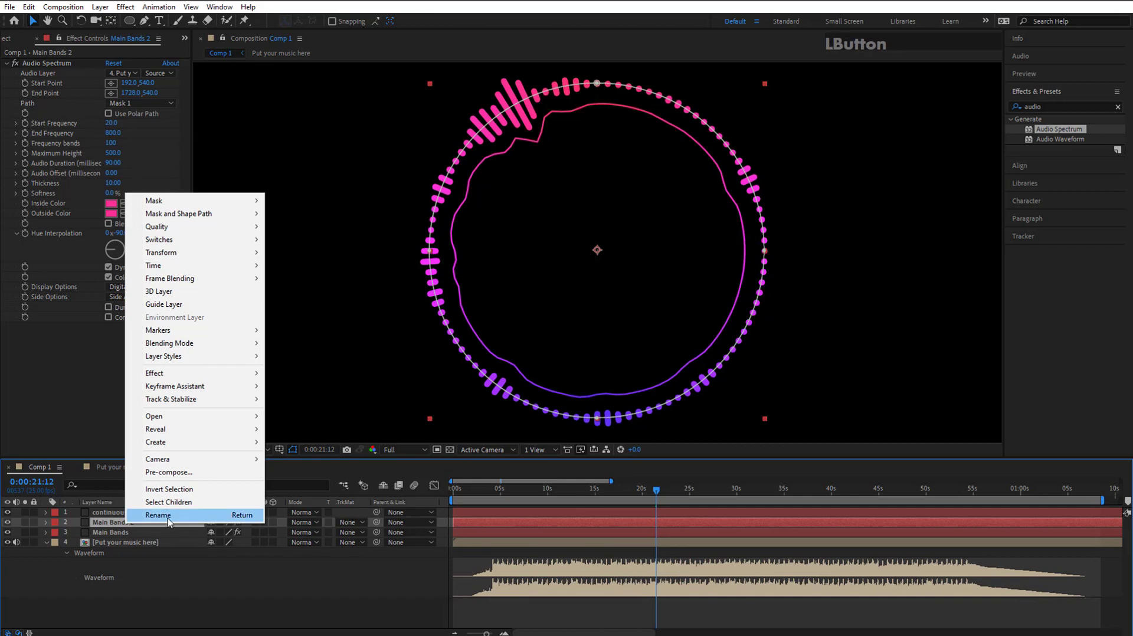
{"action": "left_click", "coordinate": [147, 517]}
{"action": "key", "text": "shift"}
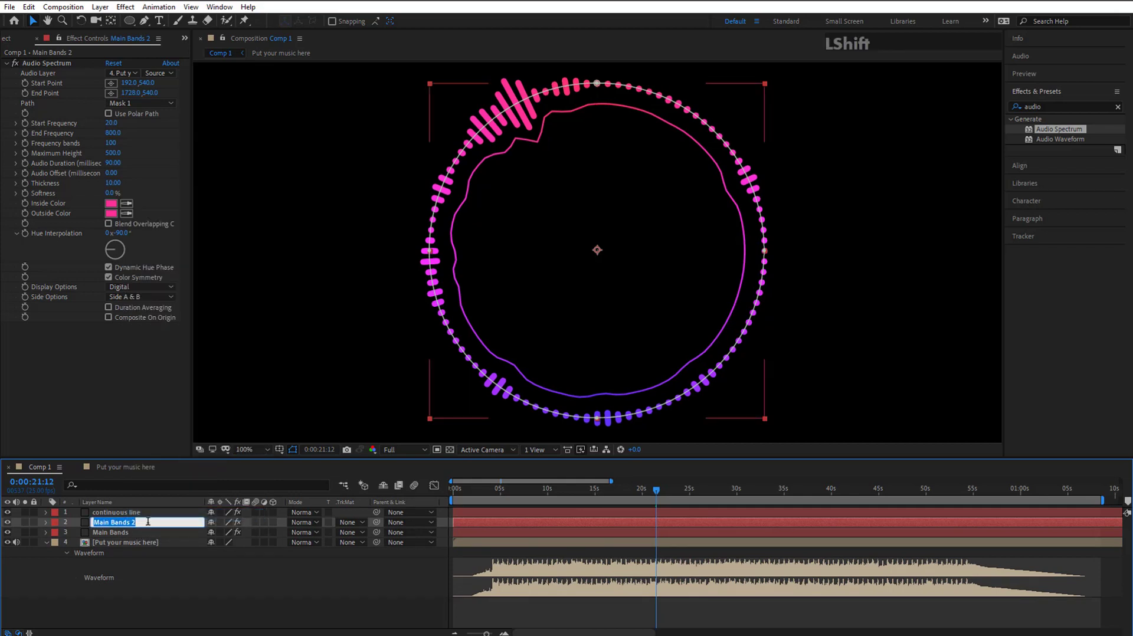
{"action": "type", "text": "Logo Bands"}
{"action": "key", "text": "KP_Enter"}
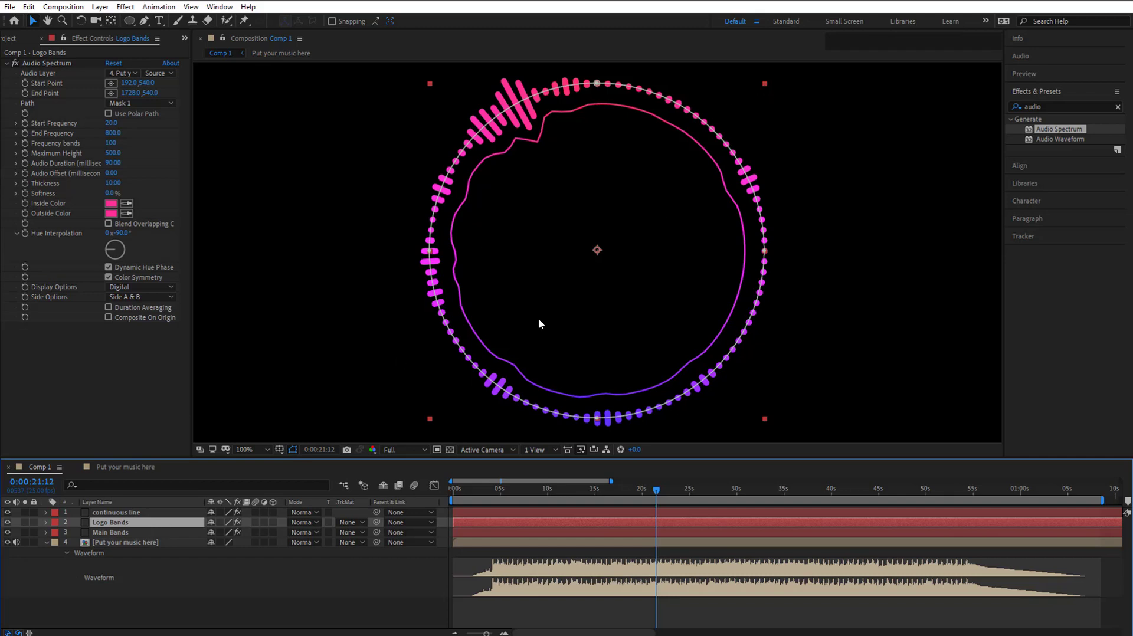
Scale the Logo Bands layer down to 60% so its ring sits inside the continuous line.
{"action": "left_click", "coordinate": [118, 525]}
{"action": "key", "text": "s"}
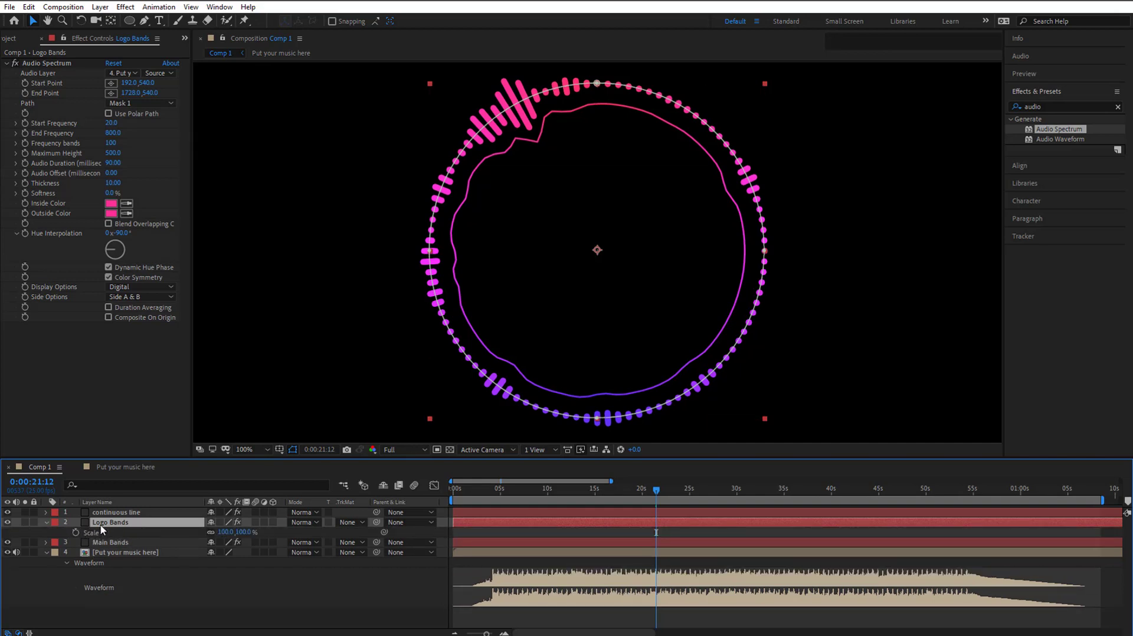
{"action": "left_click", "coordinate": [45, 522]}
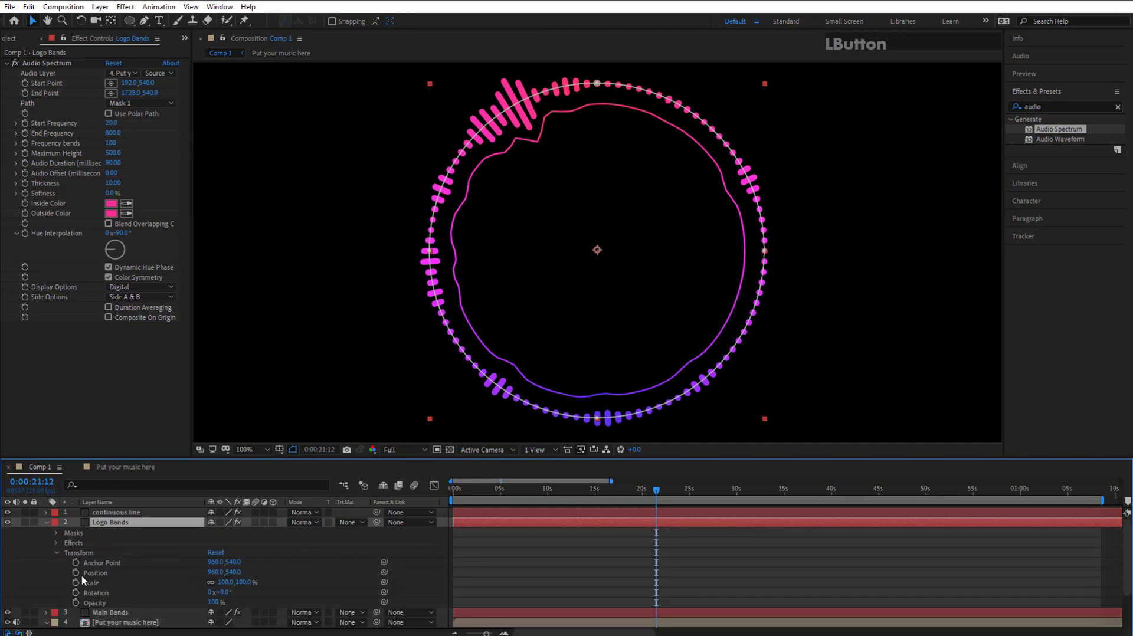
{"action": "left_click", "coordinate": [224, 583]}
{"action": "left_click_drag", "start_coordinate": [225, 583], "coordinate": [205, 583]}
{"action": "scroll", "coordinate": [569, 346], "scroll_direction": "up", "scroll_amount": 1}
{"action": "scroll", "coordinate": [571, 346], "scroll_direction": "down", "scroll_amount": 2}
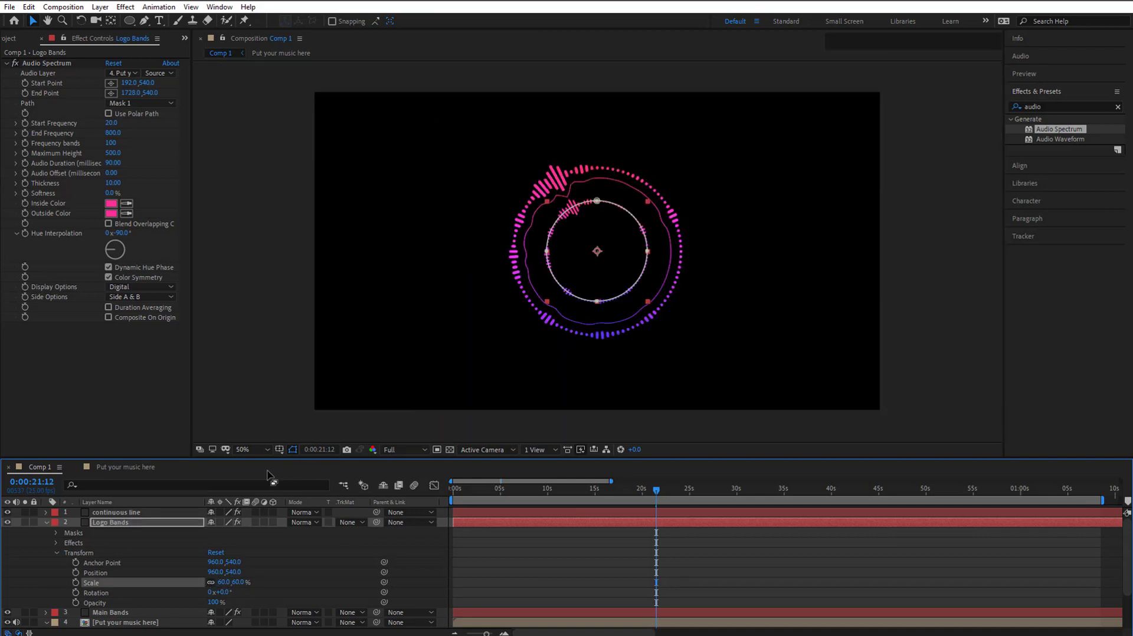
{"action": "left_click", "coordinate": [256, 448]}
{"action": "left_click", "coordinate": [253, 511]}
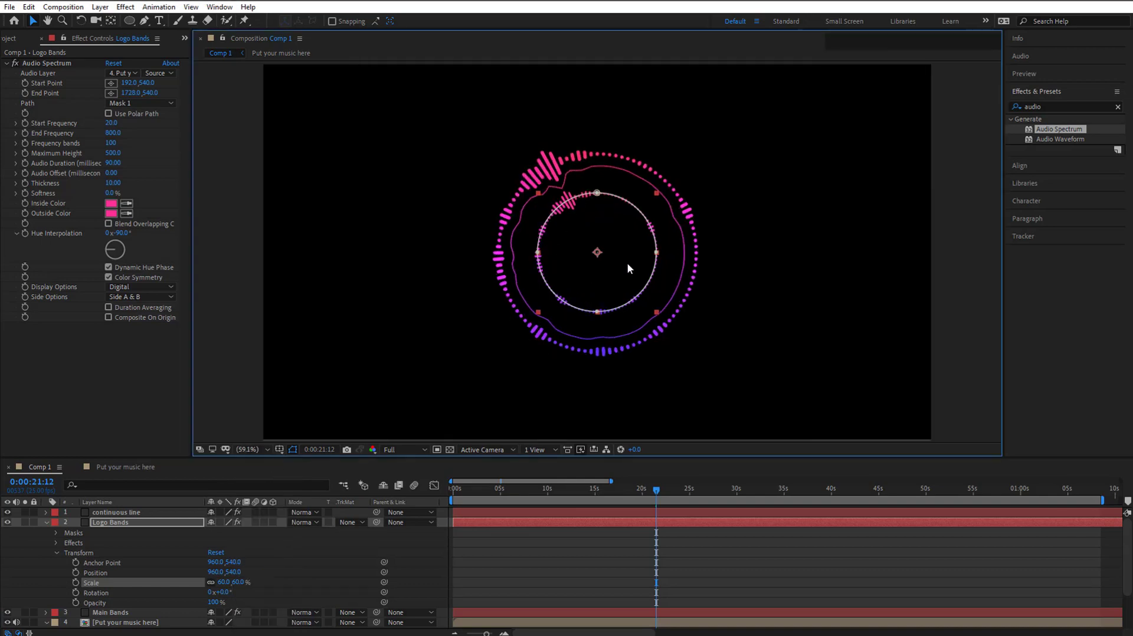
{"action": "scroll", "coordinate": [612, 264], "scroll_direction": "up", "scroll_amount": 3}
{"action": "scroll", "coordinate": [613, 261], "scroll_direction": "down", "scroll_amount": 1}
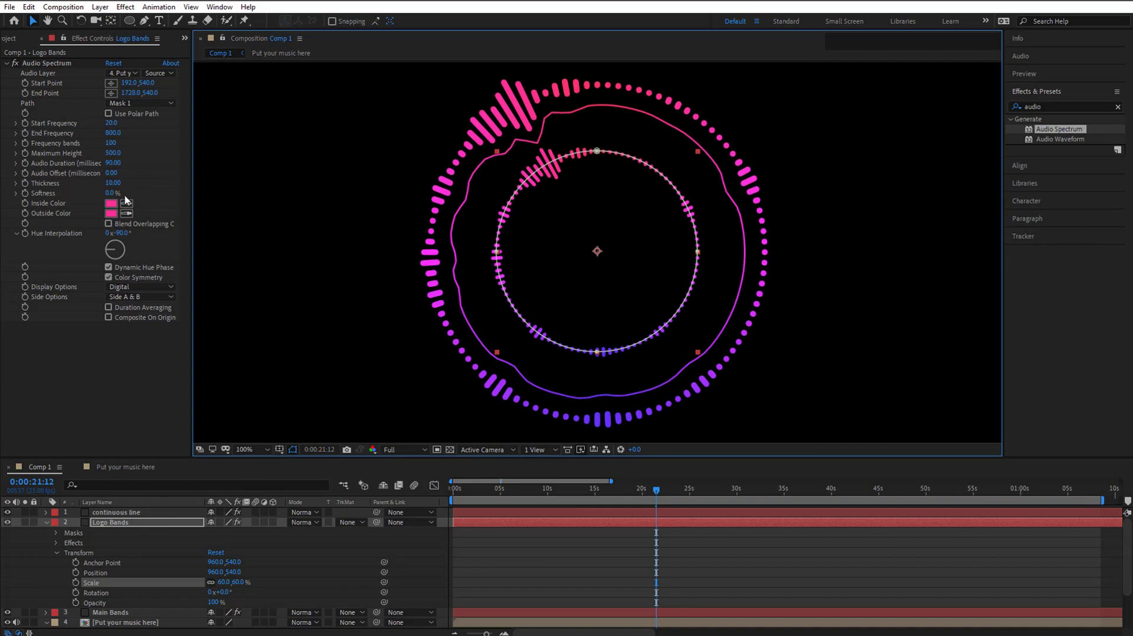
Set the Logo Bands Audio Spectrum thickness to 5 and its side option to Side B.
{"action": "left_click", "coordinate": [113, 183]}
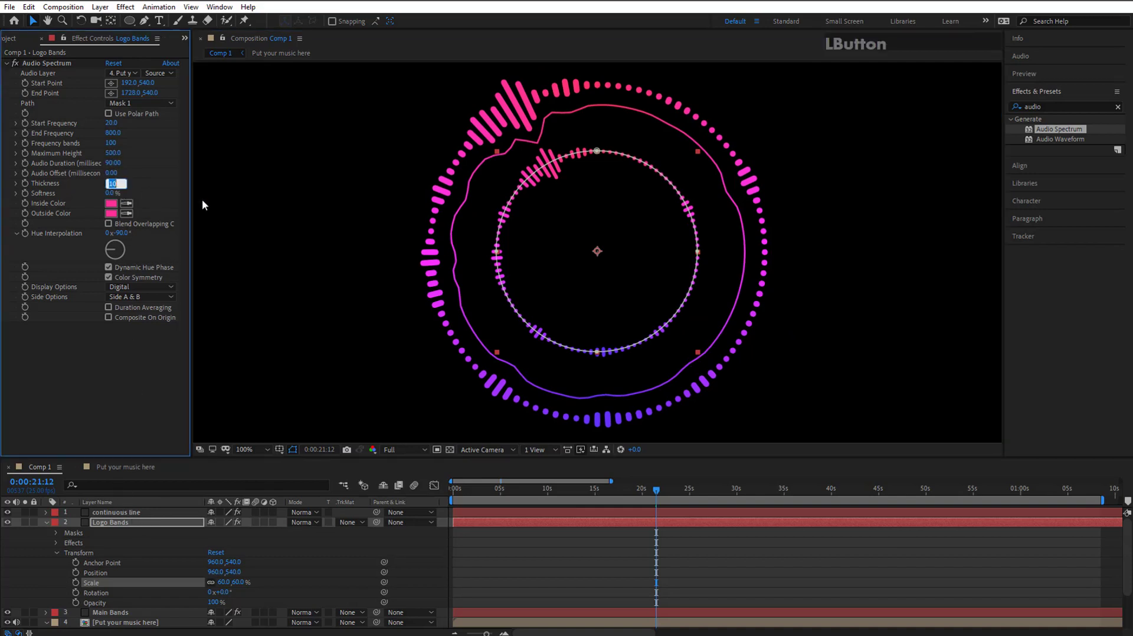
{"action": "type", "text": "5"}
{"action": "left_click", "coordinate": [94, 381]}
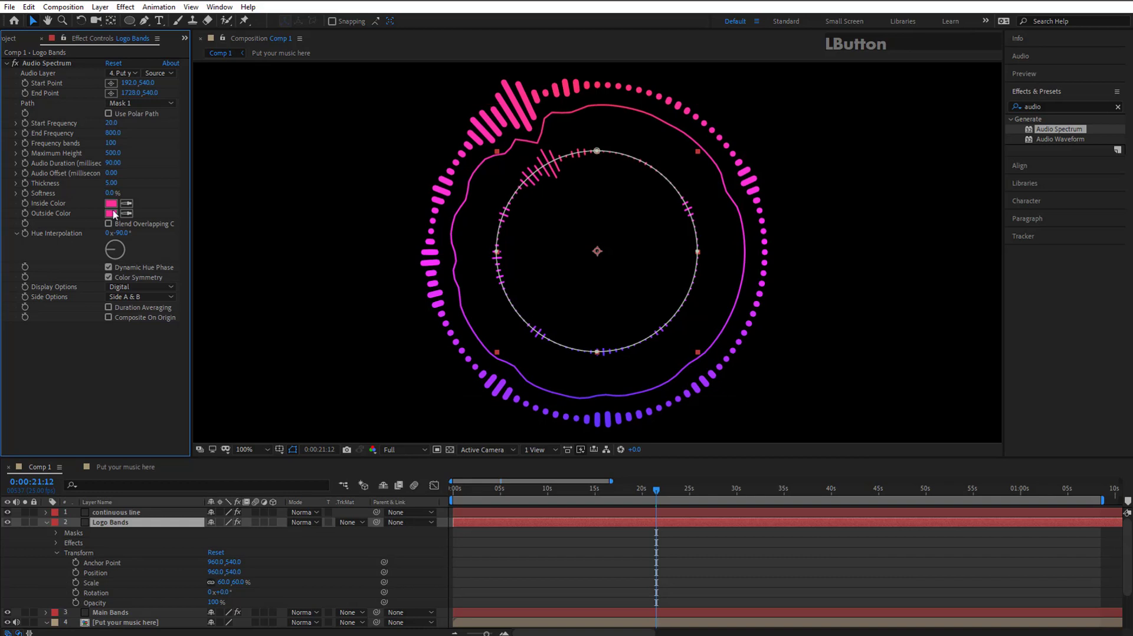
{"action": "left_click", "coordinate": [139, 300]}
{"action": "left_click", "coordinate": [146, 324]}
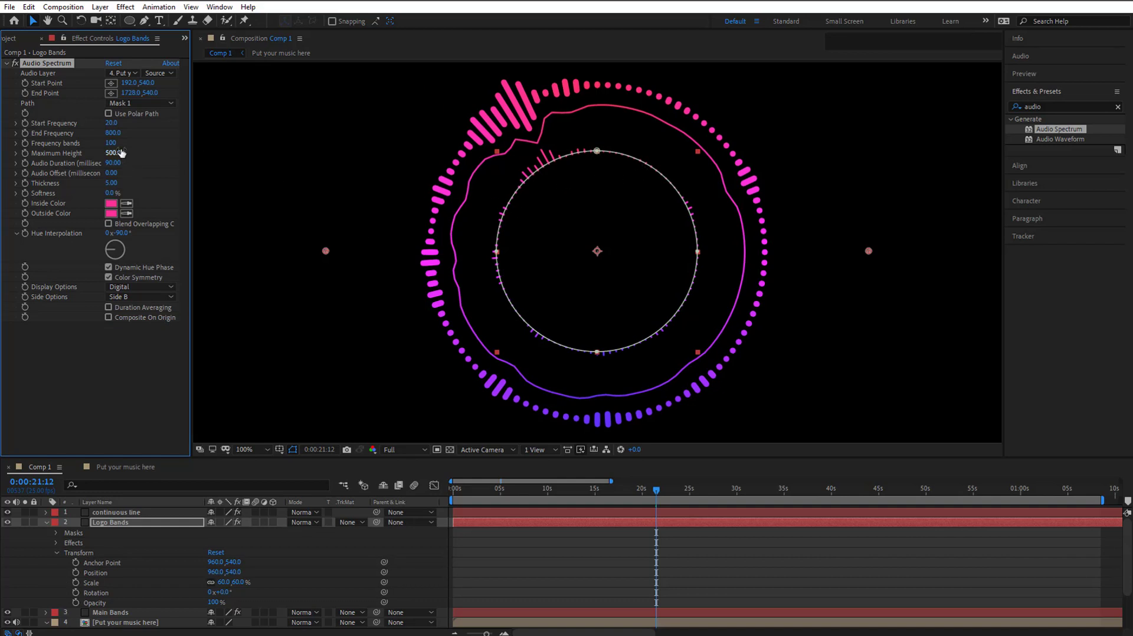
Raise the number of frequency bands on the Logo Bands Audio Spectrum to 1007.
{"action": "left_click_drag", "start_coordinate": [112, 143], "coordinate": [552, 150]}
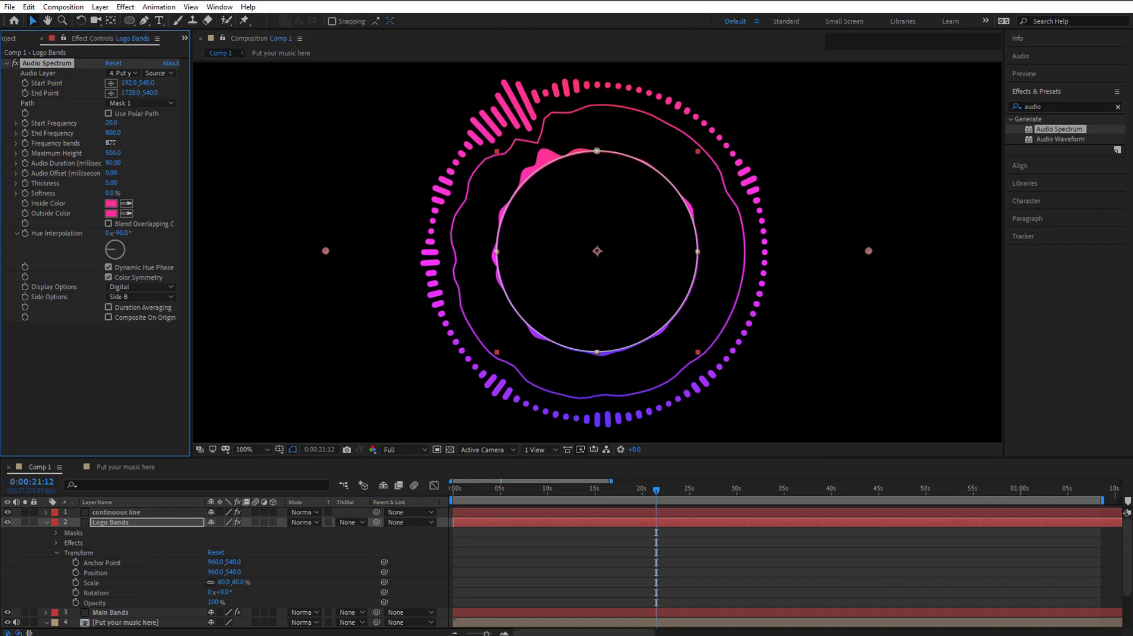
{"action": "left_click", "coordinate": [111, 143]}
{"action": "type", "text": "237"}
{"action": "key", "text": "Return"}
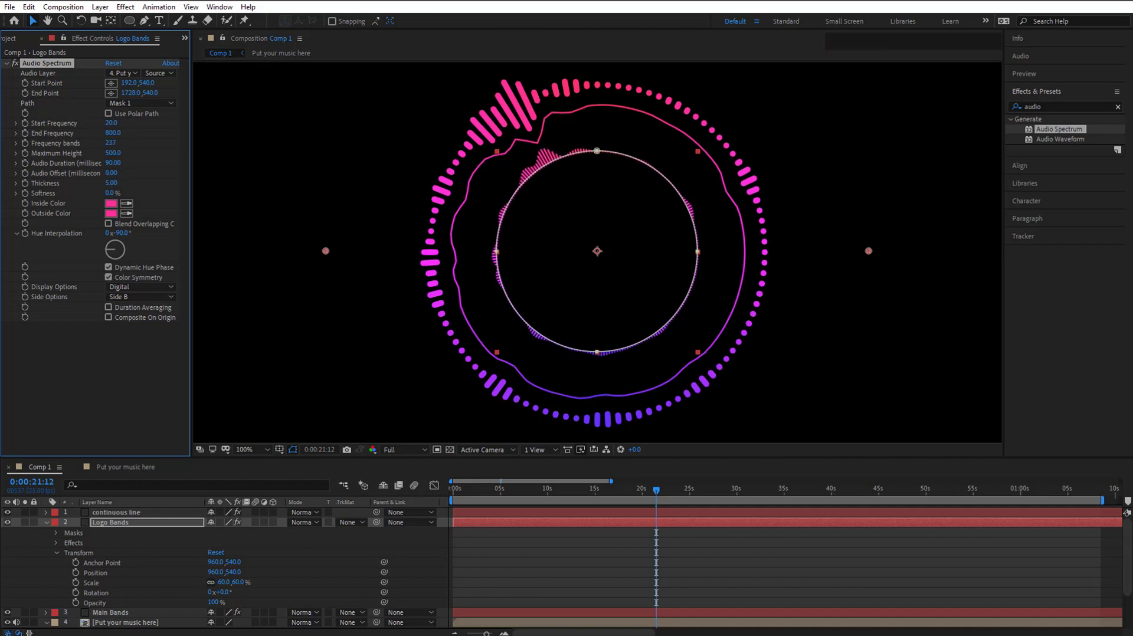
{"action": "left_click_drag", "start_coordinate": [111, 143], "coordinate": [209, 131]}
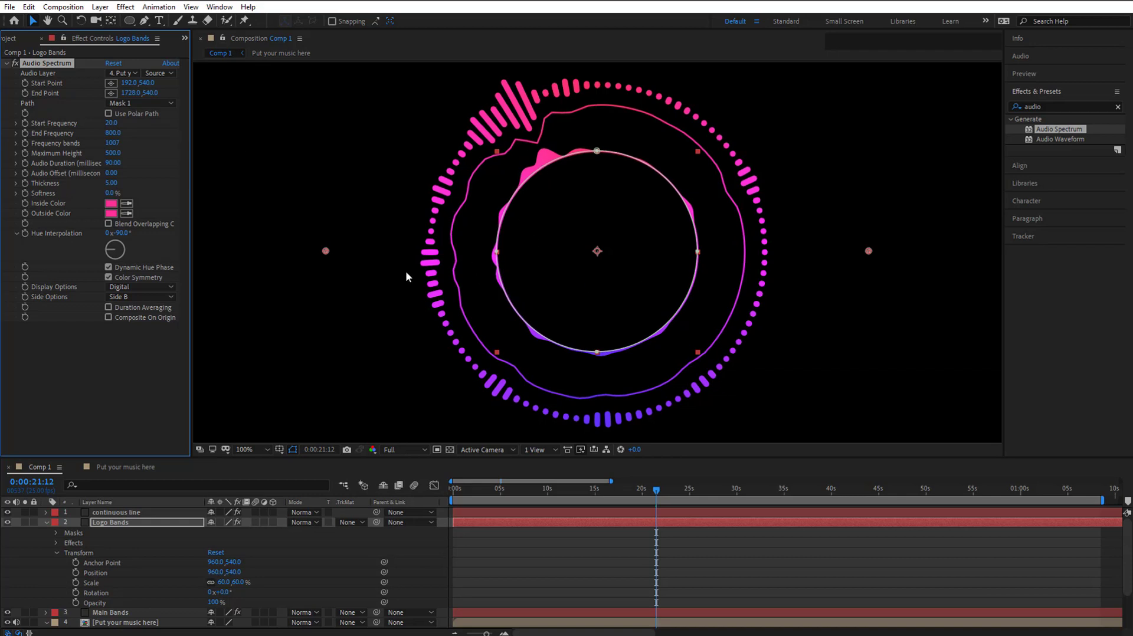
{"action": "left_click", "coordinate": [817, 557]}
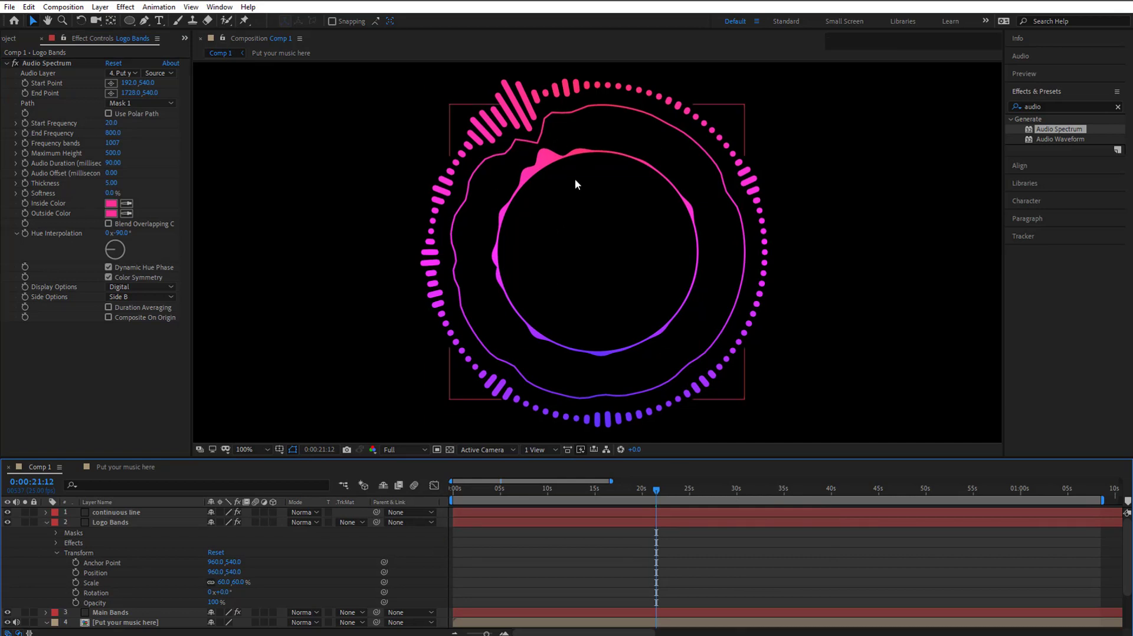
Compare the composition's rings with the reference image final output green.JPG.
{"action": "scroll", "coordinate": [578, 206], "scroll_direction": "down", "scroll_amount": 1}
{"action": "left_click_drag", "start_coordinate": [1132, 76], "coordinate": [648, 76]}
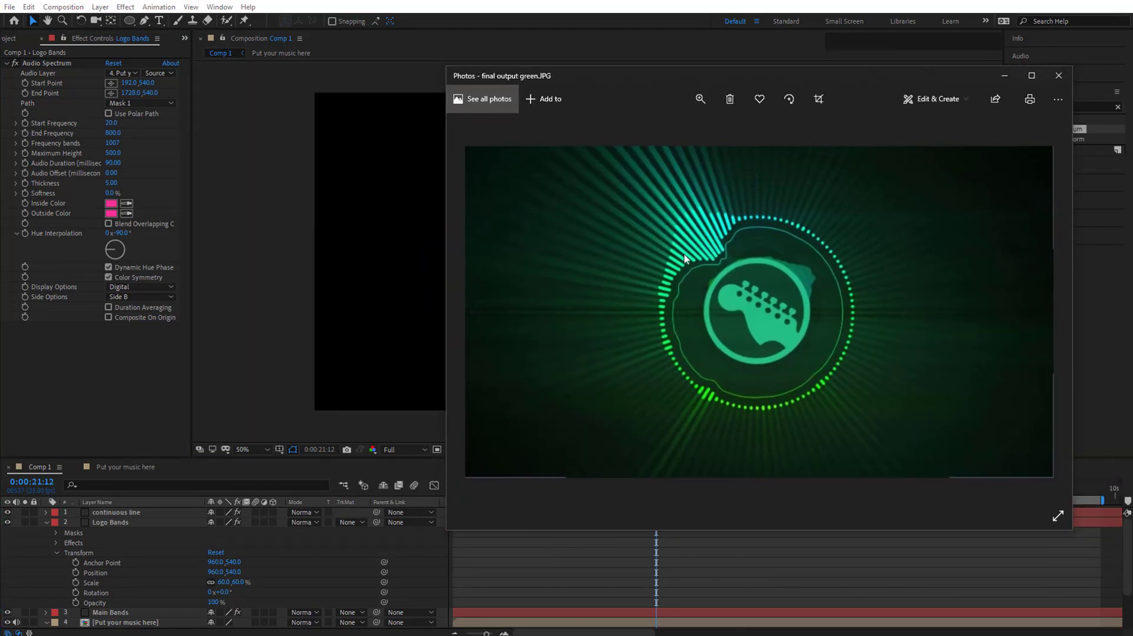
{"action": "left_click_drag", "start_coordinate": [737, 84], "coordinate": [1132, 127]}
{"action": "scroll", "coordinate": [568, 215], "scroll_direction": "down", "scroll_amount": 1}
{"action": "scroll", "coordinate": [568, 211], "scroll_direction": "up", "scroll_amount": 1}
{"action": "scroll", "coordinate": [568, 210], "scroll_direction": "up", "scroll_amount": 2}
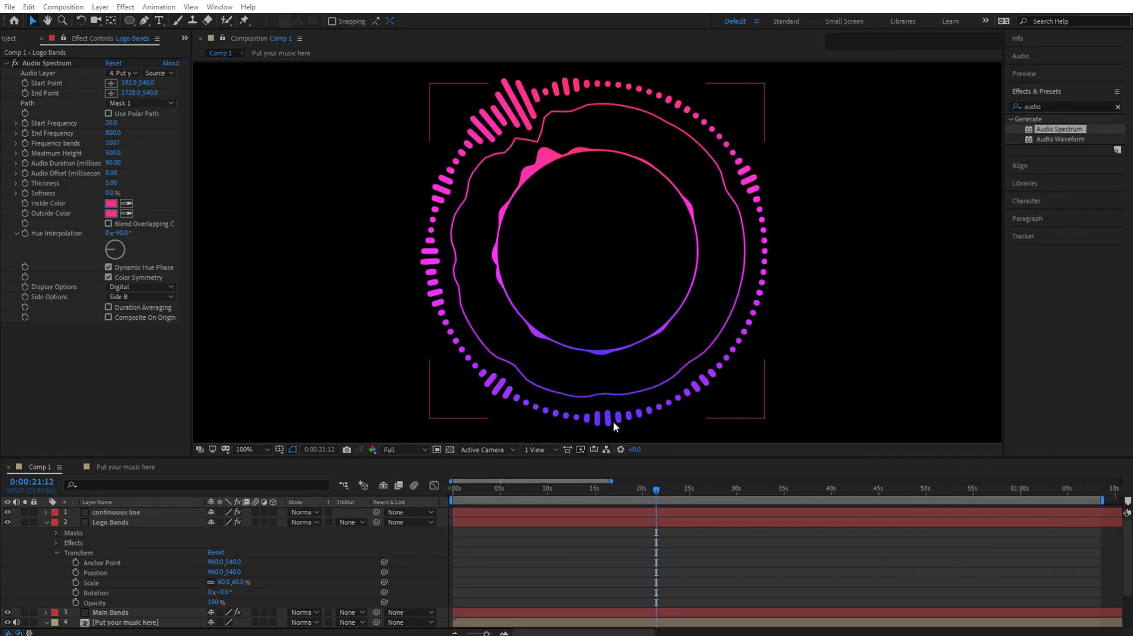
Move the current time to 0:00:17:19 and rotate the Logo Bands layer to 64°.
{"action": "left_click_drag", "start_coordinate": [649, 490], "coordinate": [621, 496]}
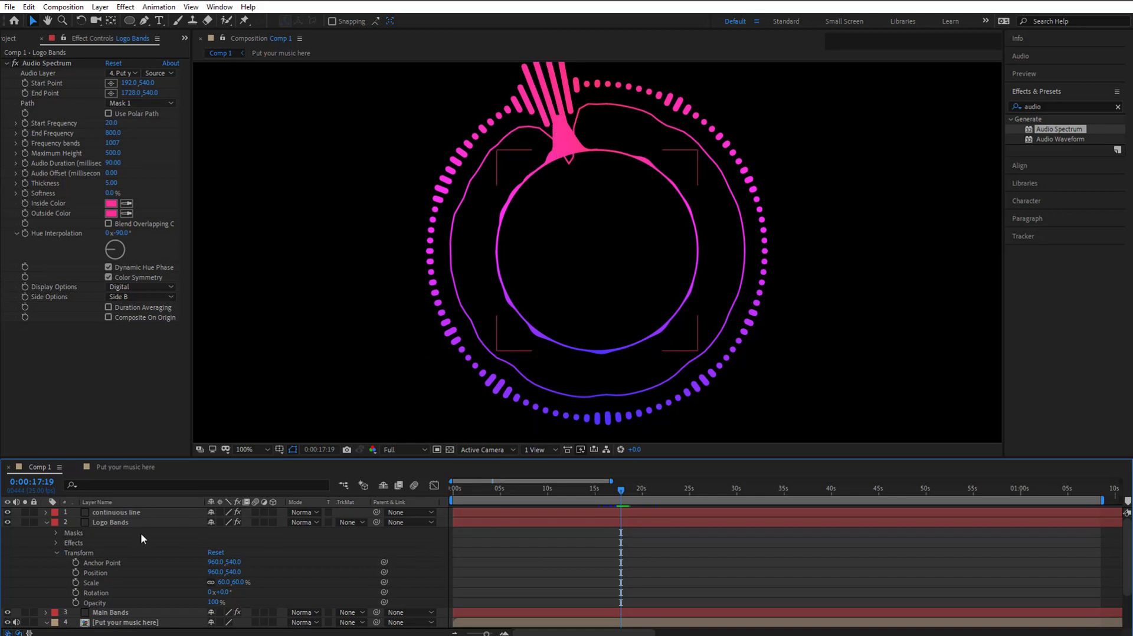
{"action": "left_click", "coordinate": [131, 513]}
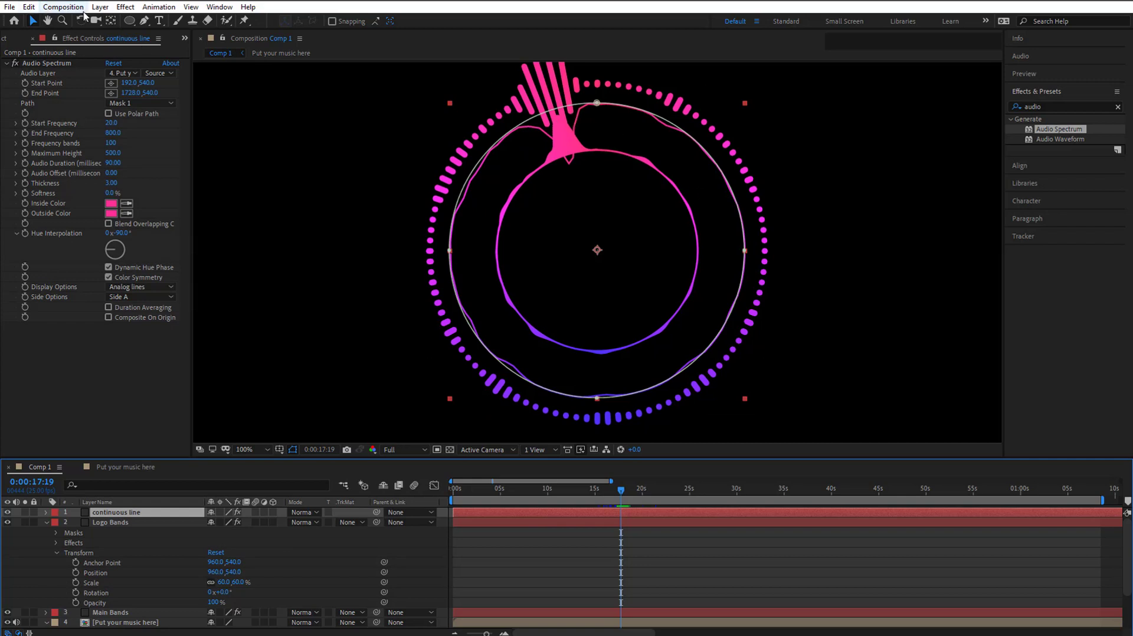
{"action": "left_click", "coordinate": [121, 523]}
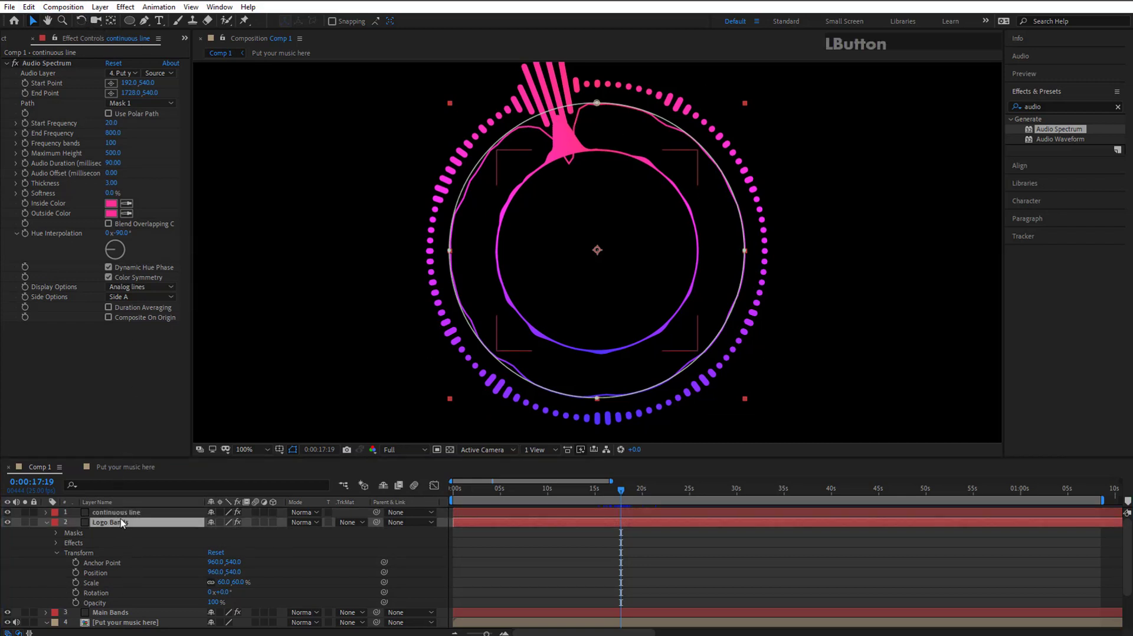
{"action": "left_click", "coordinate": [80, 554]}
{"action": "left_click", "coordinate": [47, 523]}
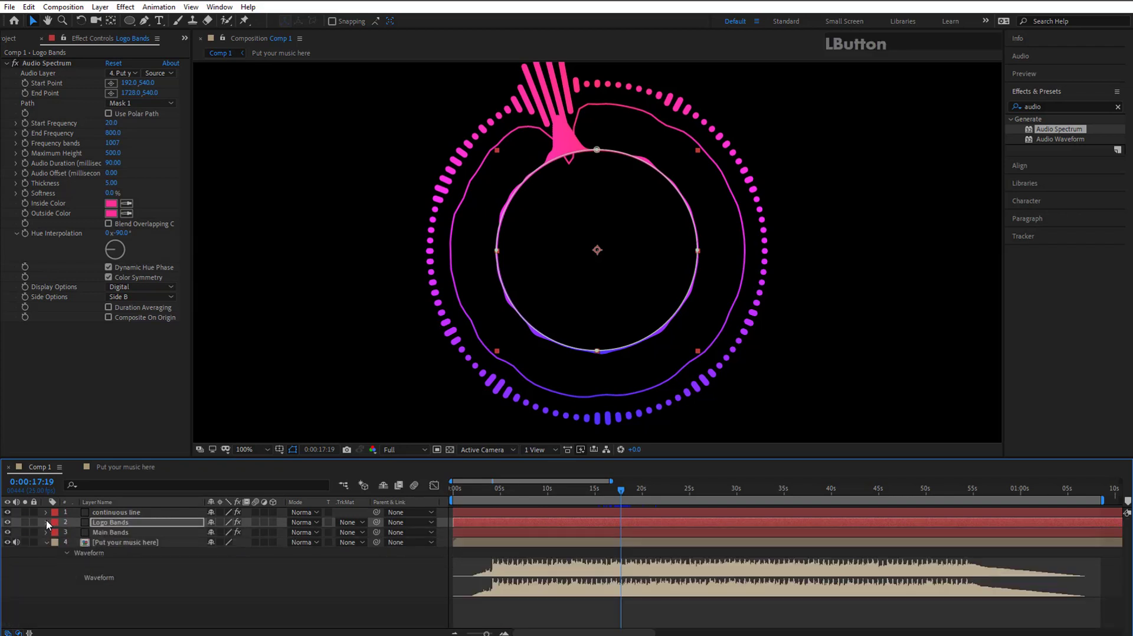
{"action": "left_click", "coordinate": [47, 524]}
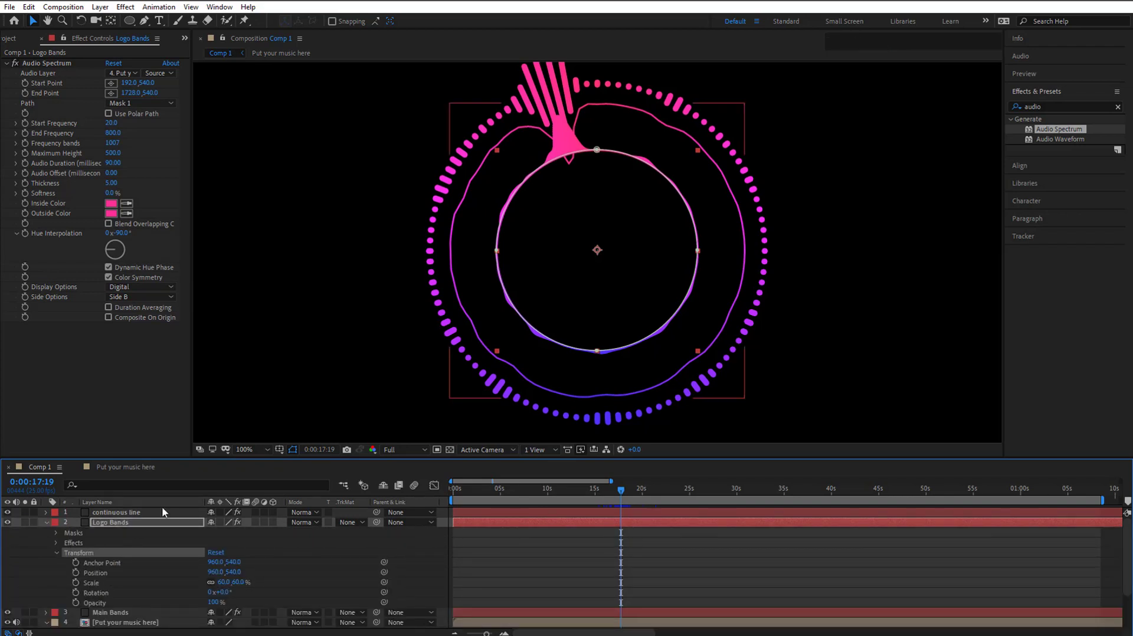
{"action": "left_click", "coordinate": [129, 526]}
{"action": "key", "text": "r"}
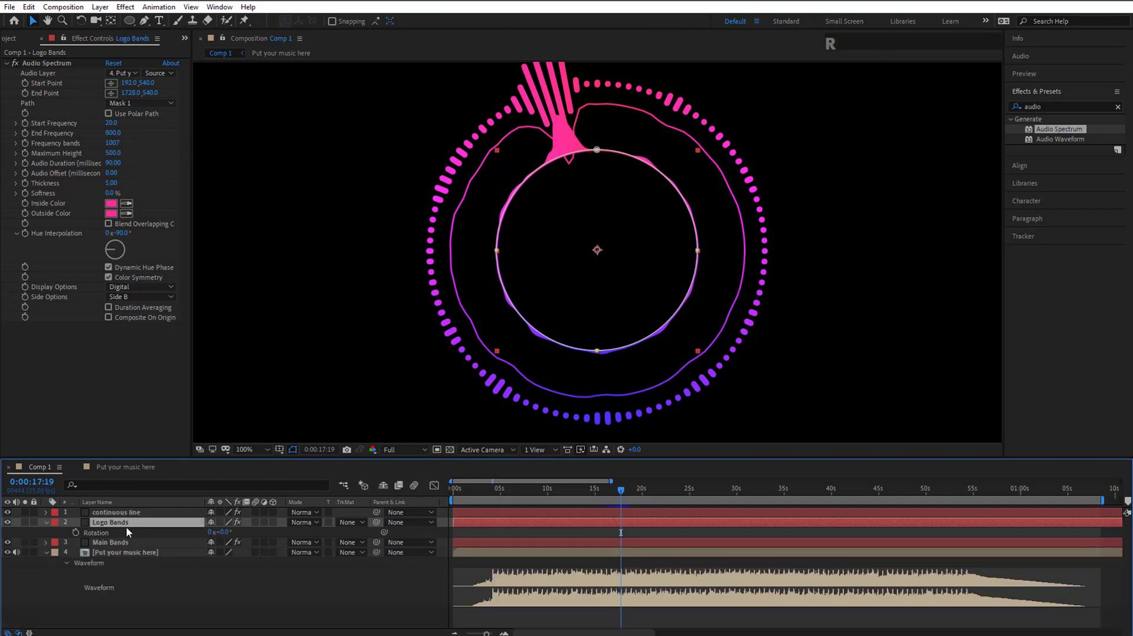
{"action": "left_click", "coordinate": [224, 535]}
{"action": "left_click_drag", "start_coordinate": [225, 534], "coordinate": [255, 529]}
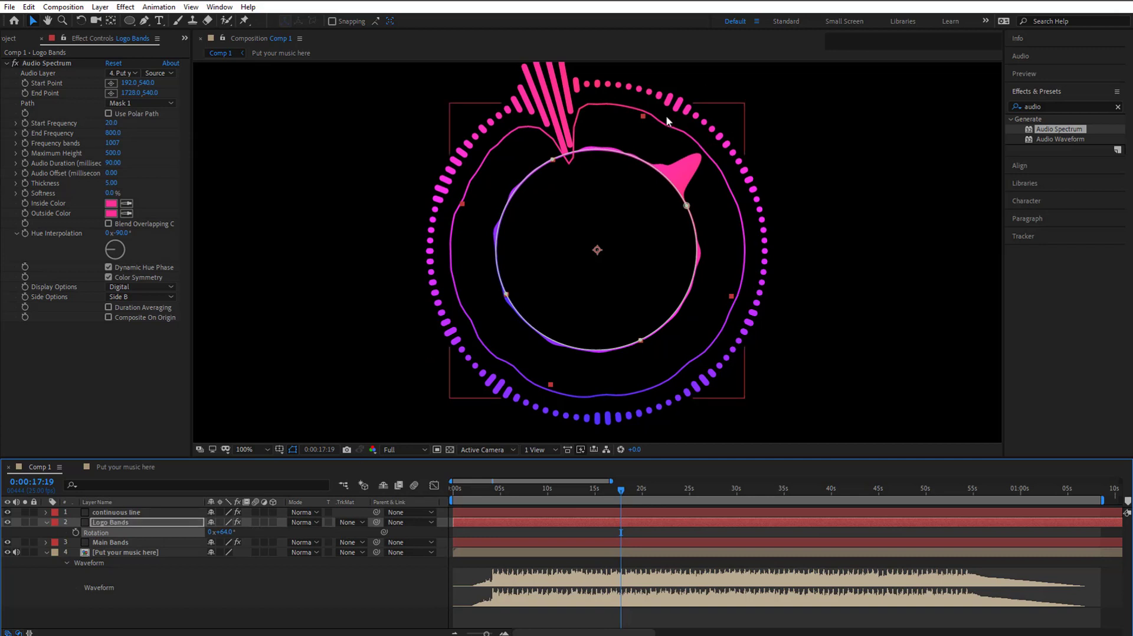
Reduce the Logo Bands layer's scale to 53% to clear the continuous line's peak.
{"action": "left_click", "coordinate": [119, 525]}
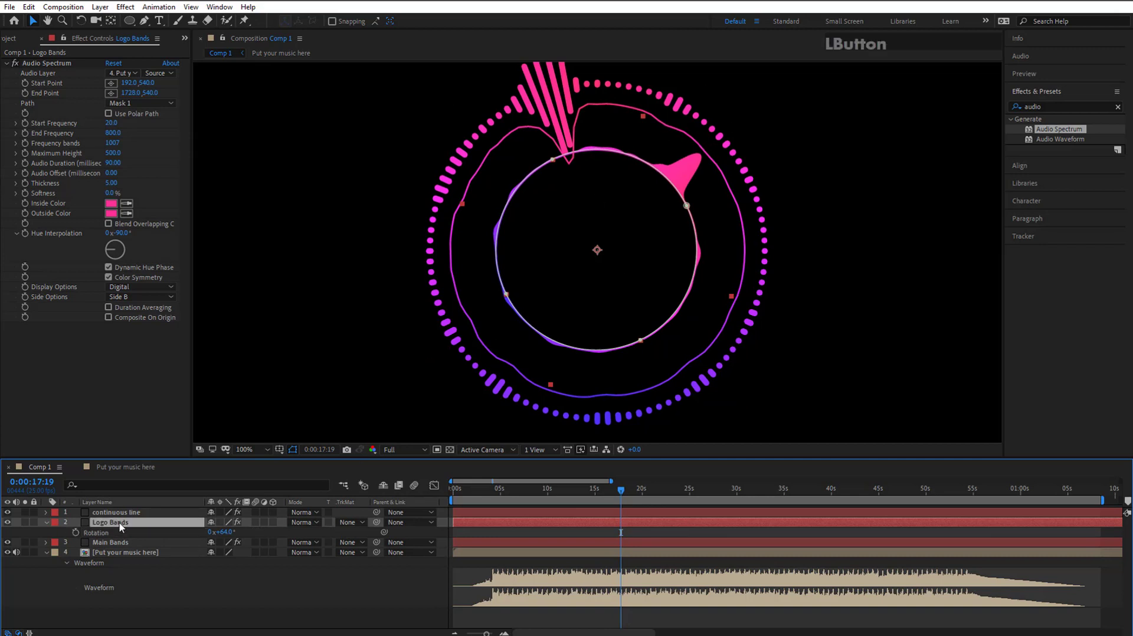
{"action": "key", "text": "s"}
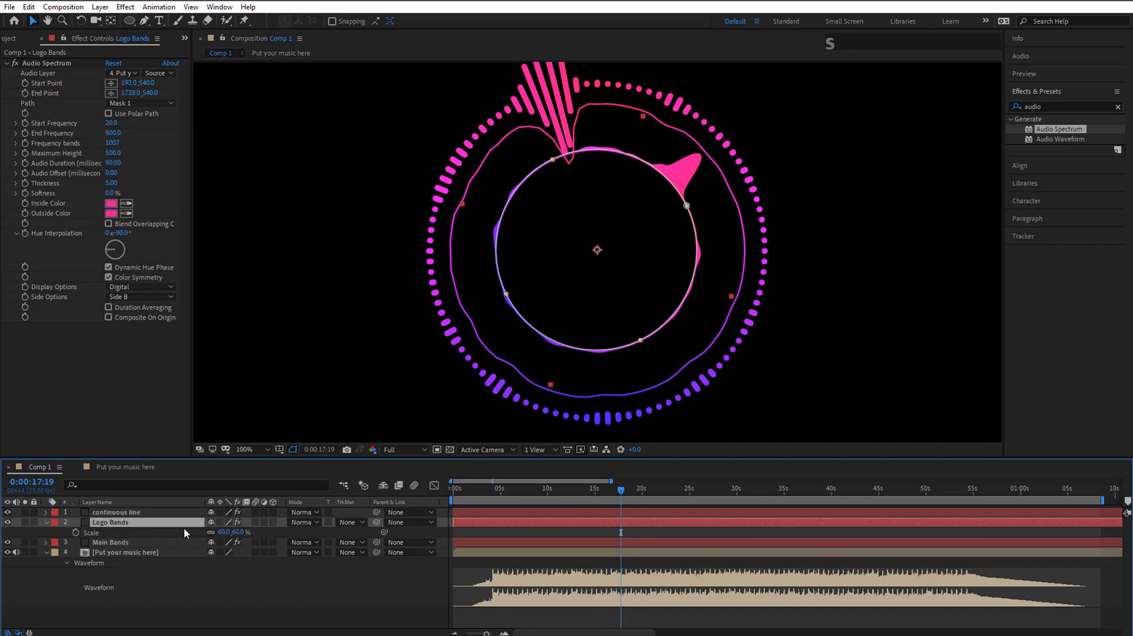
{"action": "left_click_drag", "start_coordinate": [224, 532], "coordinate": [220, 534]}
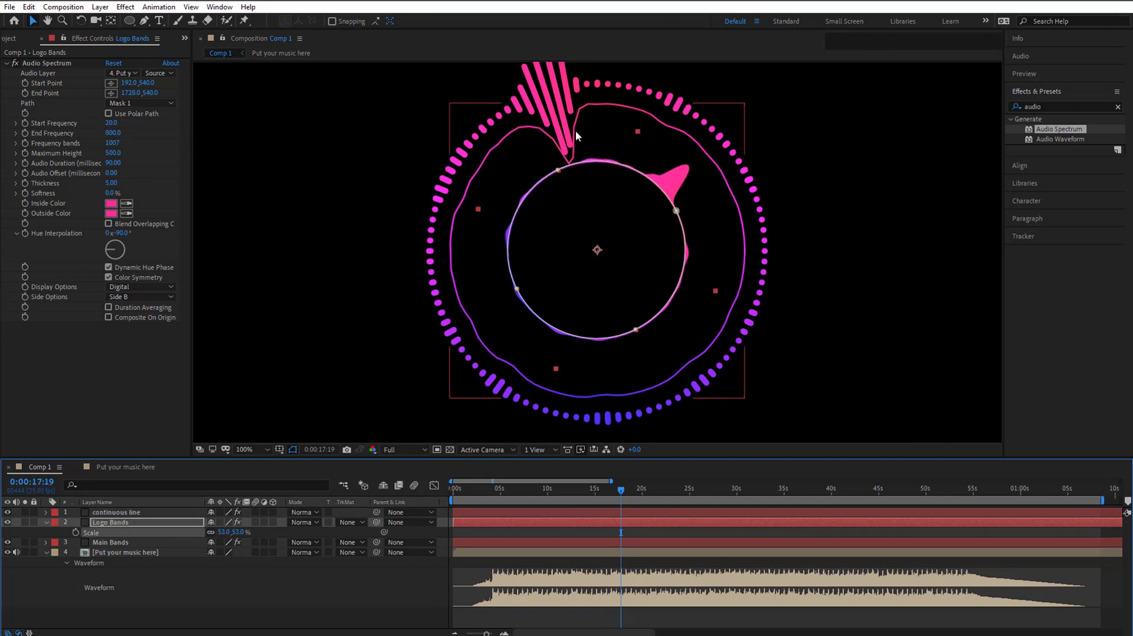
{"action": "left_click", "coordinate": [577, 534]}
{"action": "scroll", "coordinate": [655, 223], "scroll_direction": "up", "scroll_amount": 1}
{"action": "scroll", "coordinate": [654, 223], "scroll_direction": "down", "scroll_amount": 2}
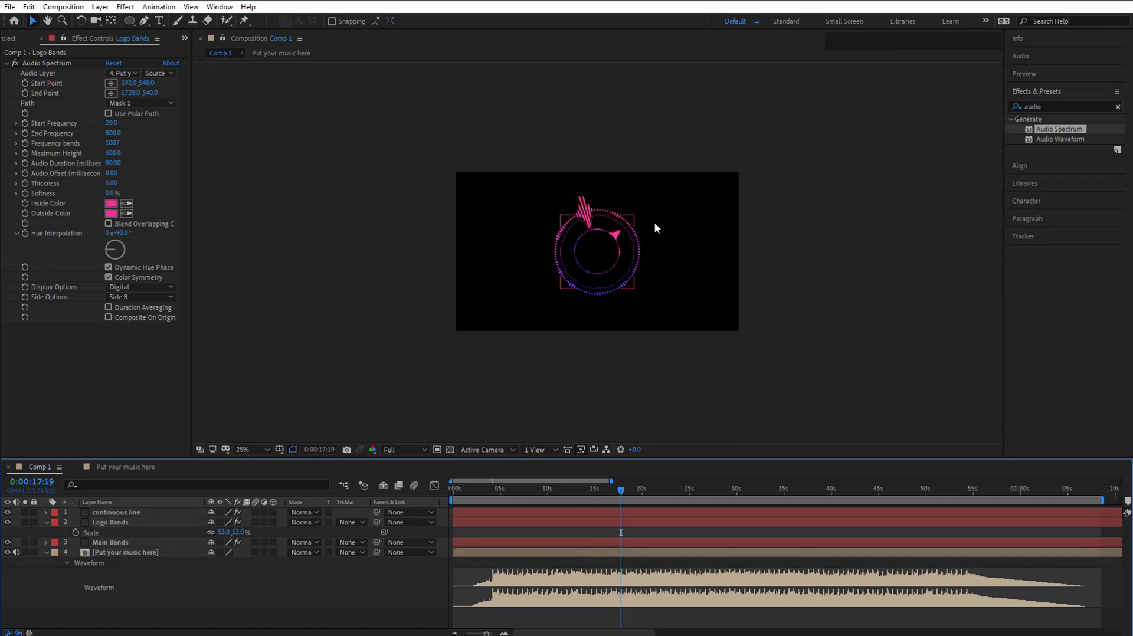
{"action": "scroll", "coordinate": [654, 222], "scroll_direction": "up", "scroll_amount": 1}
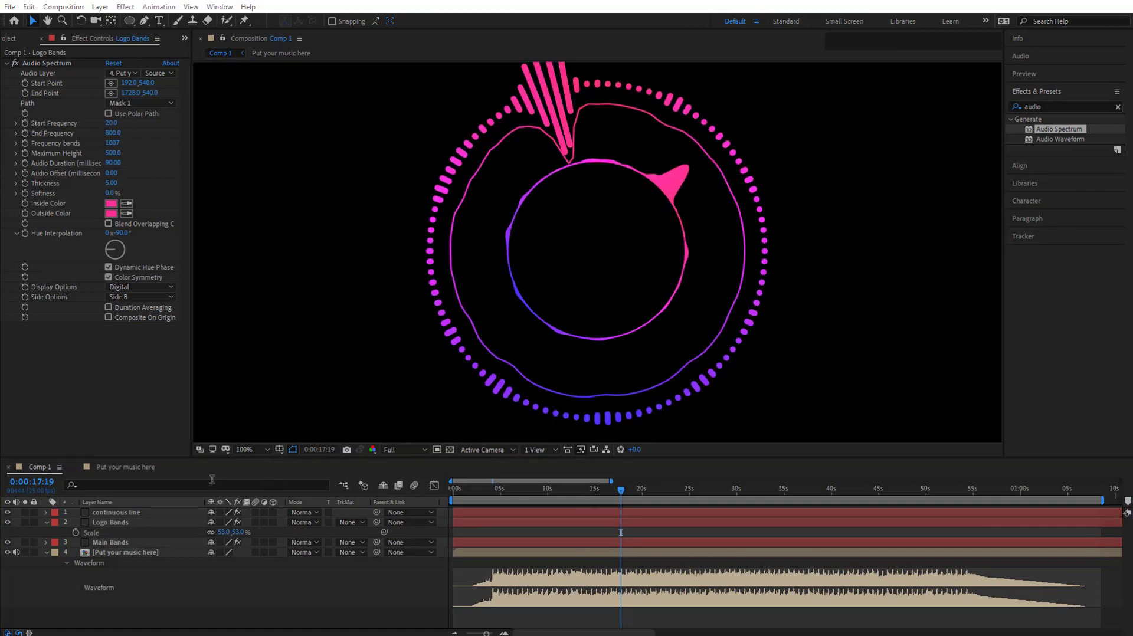
Duplicate the continuous line layer and rename the copy as blurry lines inside.
{"action": "left_click", "coordinate": [126, 512]}
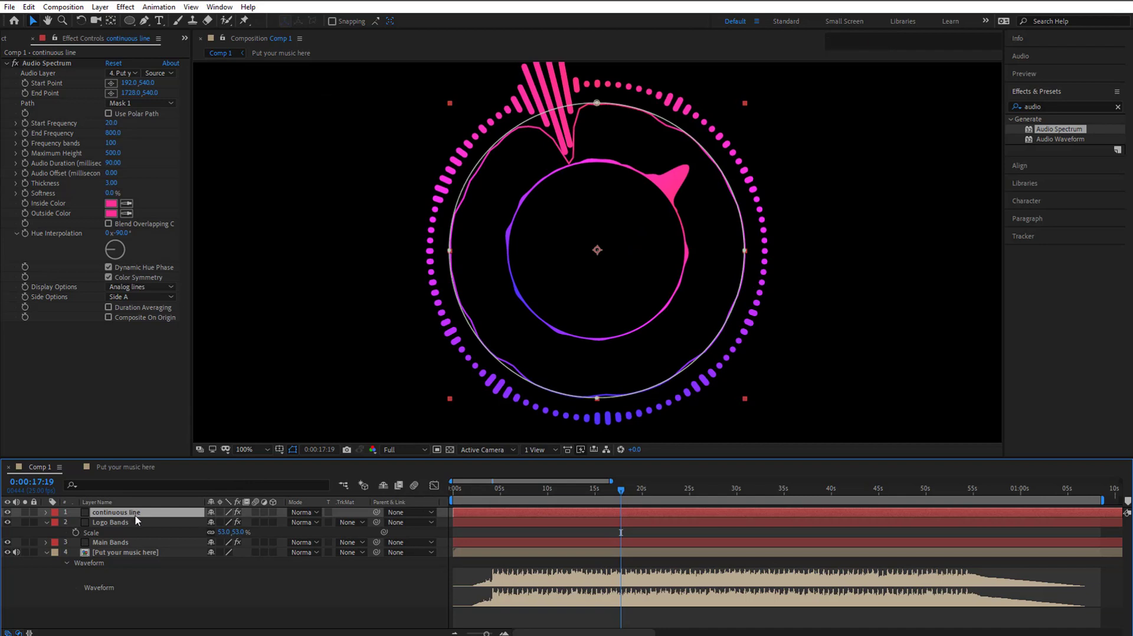
{"action": "key", "text": "ctrl+d"}
{"action": "right_click", "coordinate": [129, 516]}
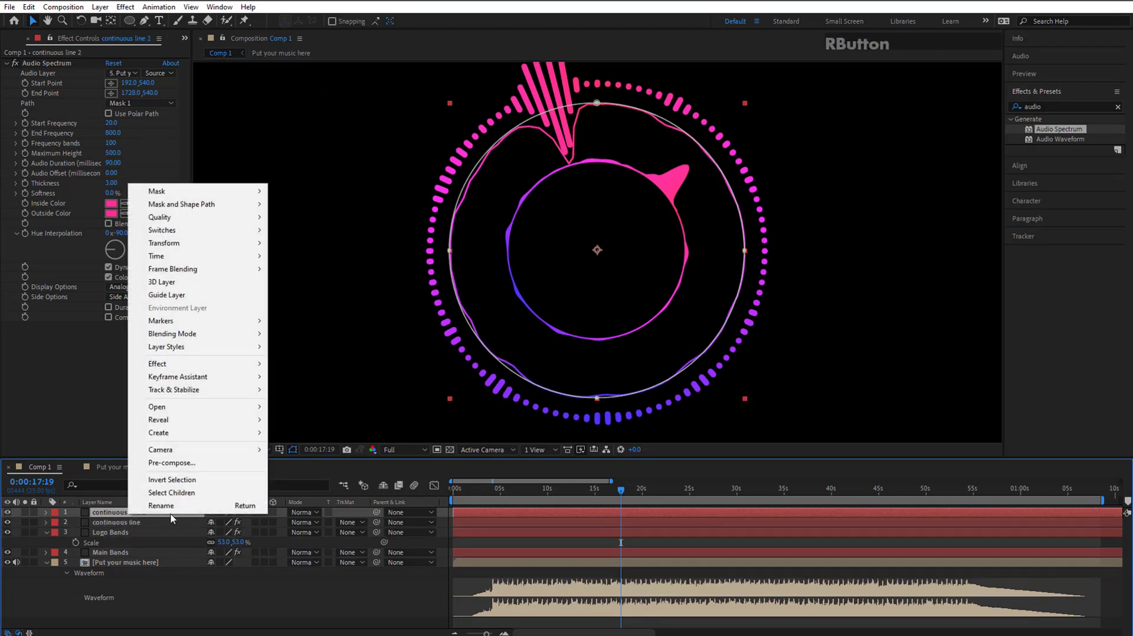
{"action": "left_click", "coordinate": [155, 511]}
{"action": "type", "text": "blurry"}
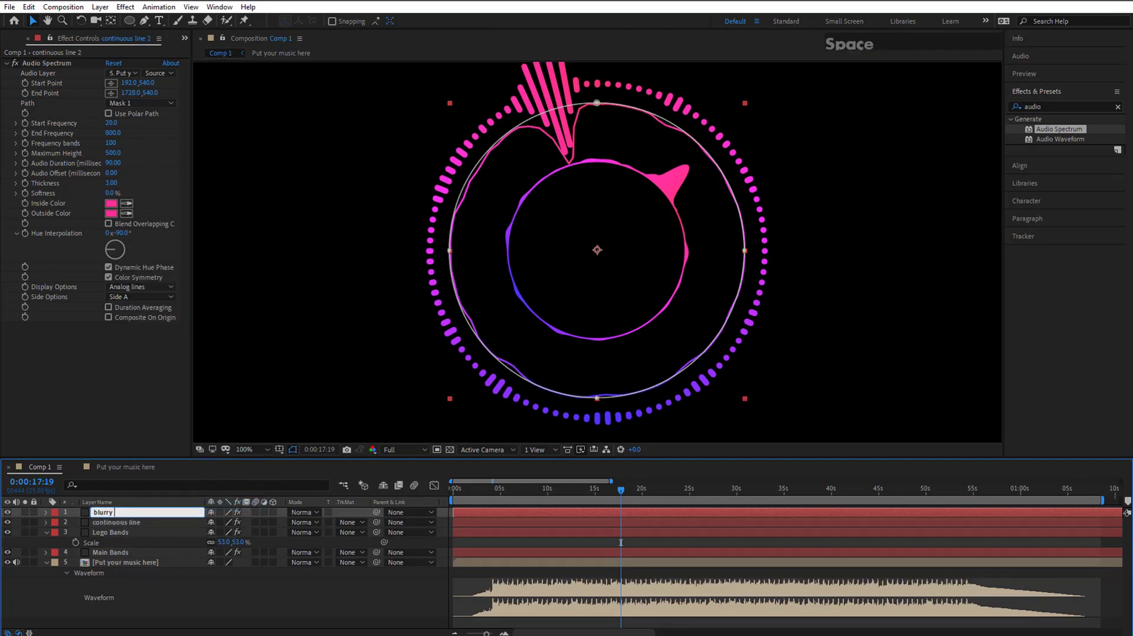
{"action": "type", "text": " lines inside"}
{"action": "key", "text": "KP_Enter"}
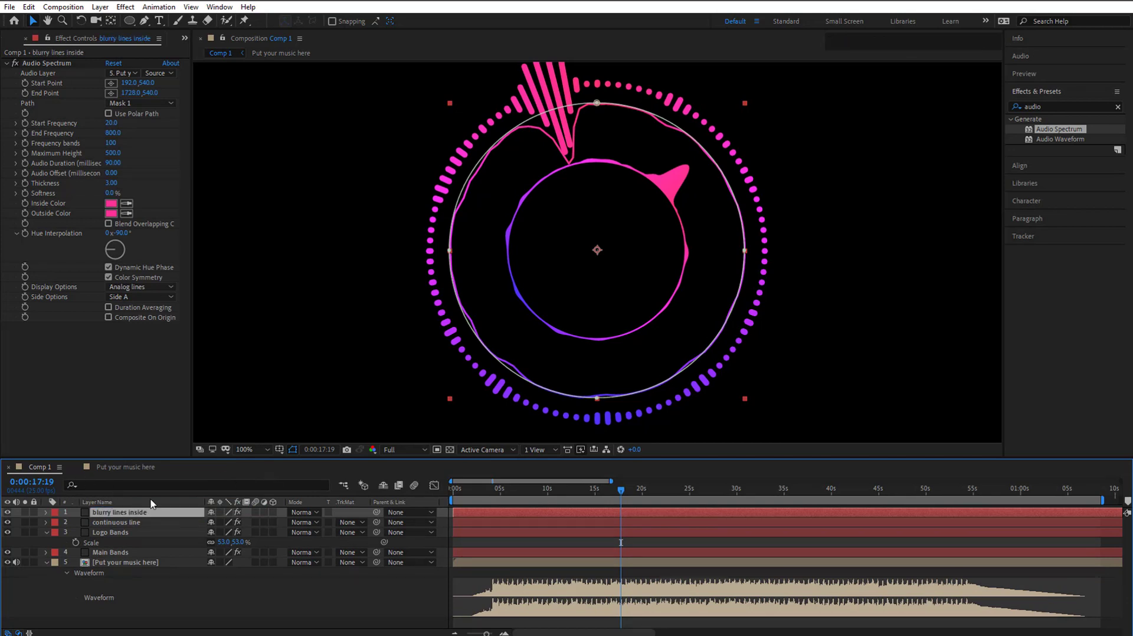
Search the effects for radial blur and apply CC Radial Blur to the blurry lines inside layer.
{"action": "left_click", "coordinate": [124, 515]}
{"action": "left_click", "coordinate": [1043, 92]}
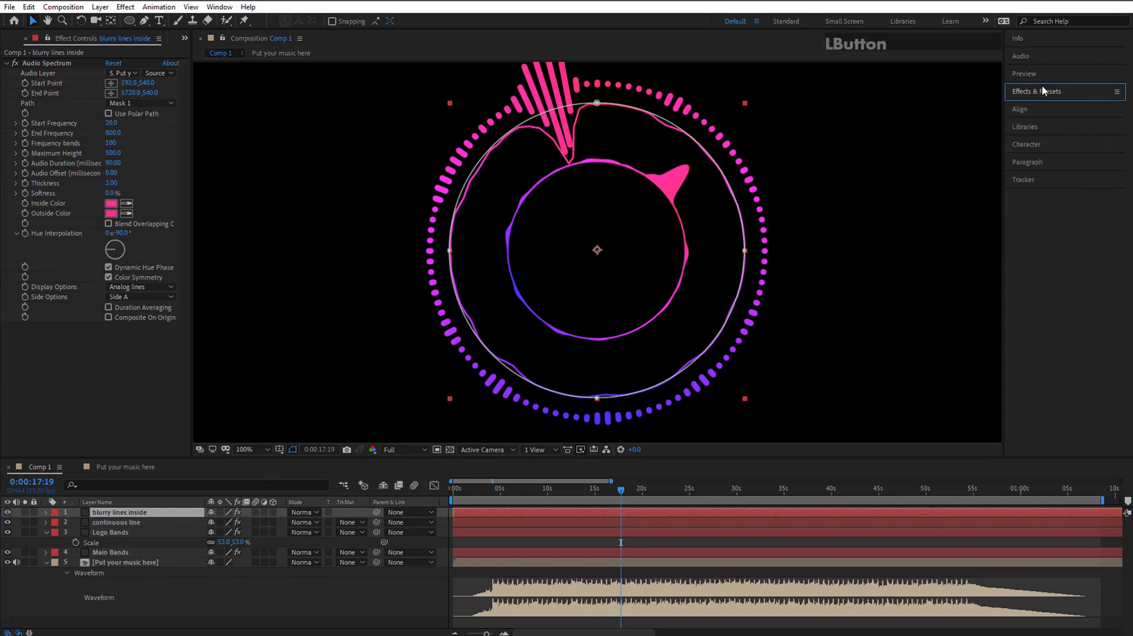
{"action": "left_click", "coordinate": [1045, 91]}
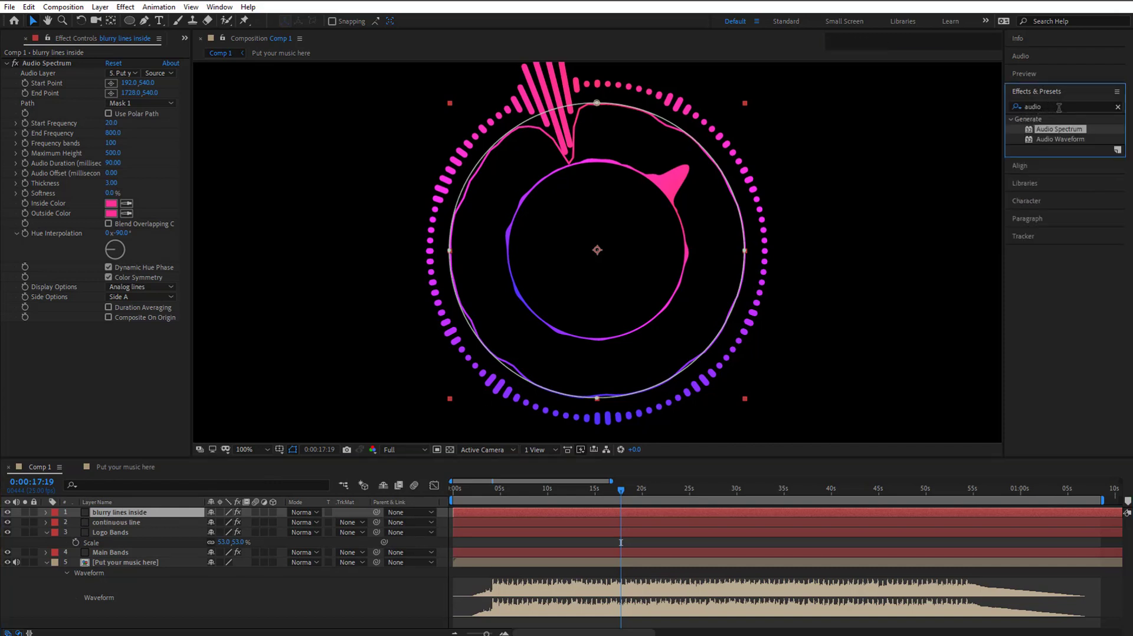
{"action": "left_click", "coordinate": [1051, 107]}
{"action": "type", "text": "radial blur"}
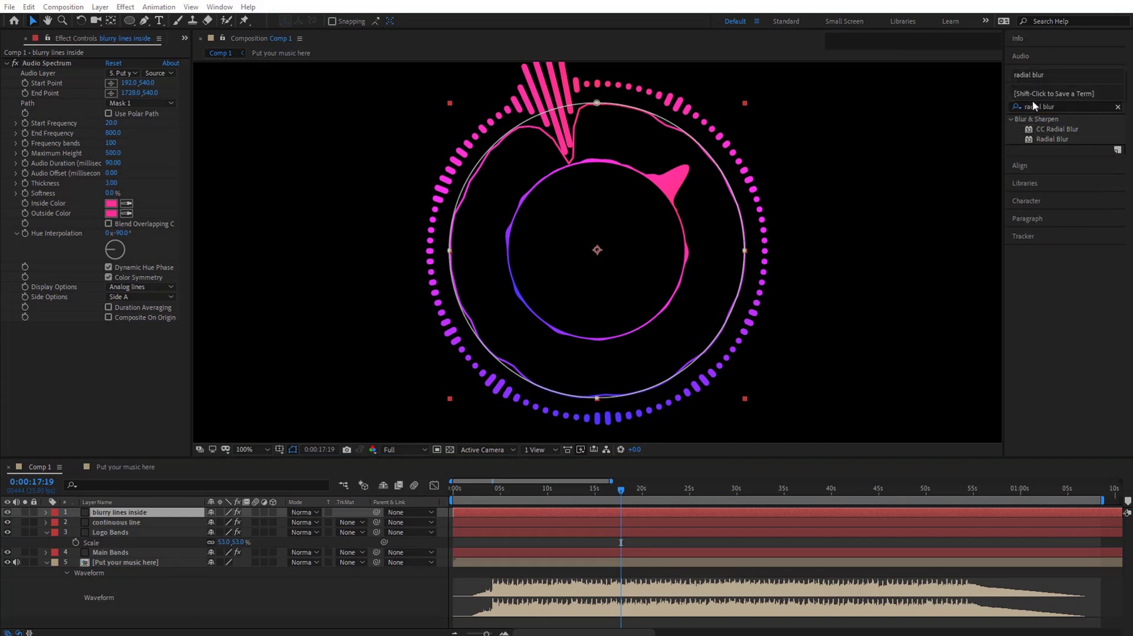
{"action": "left_click", "coordinate": [1010, 108]}
{"action": "left_click", "coordinate": [1053, 106]}
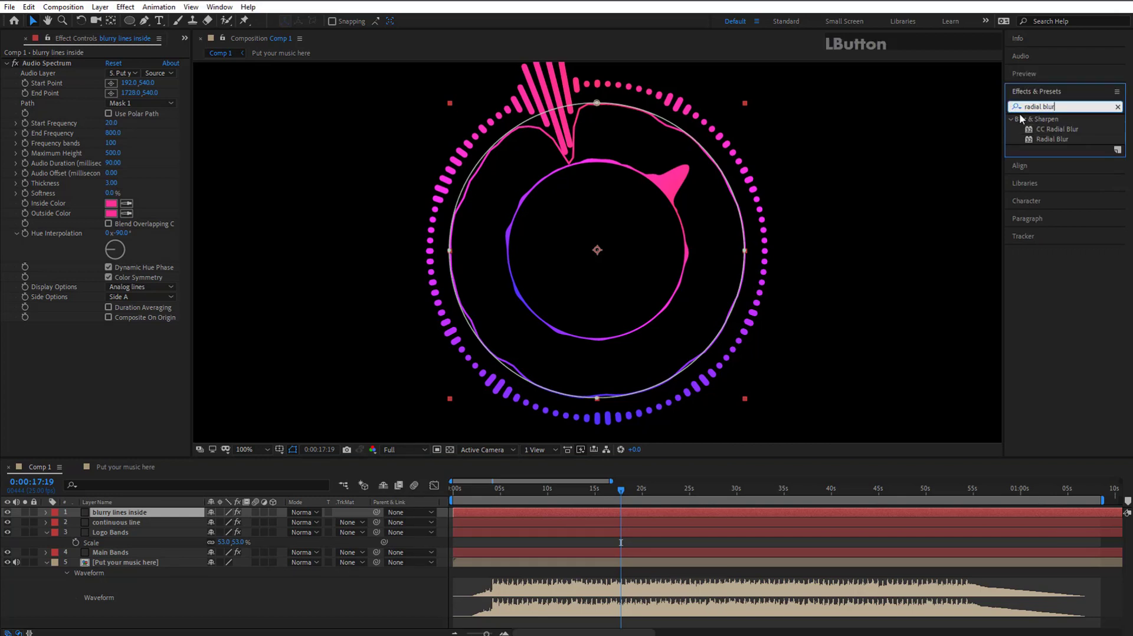
{"action": "double_click", "coordinate": [1064, 128]}
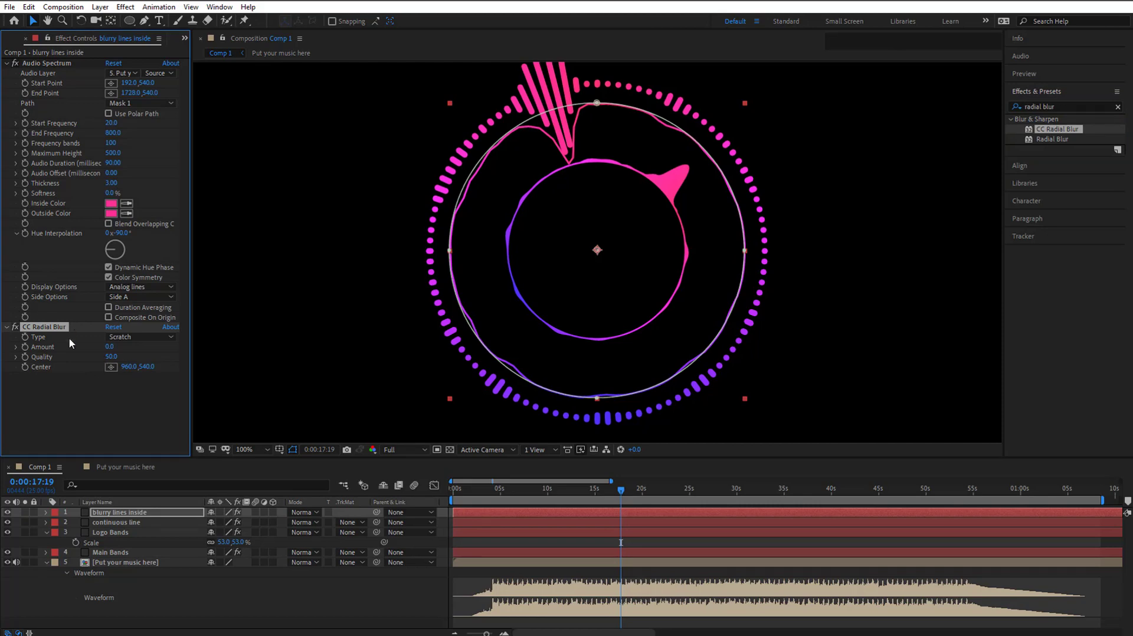
Set the blurry lines inside layer's CC Radial Blur to Straight Zoom with an amount of -31 and a quality of 10.
{"action": "scroll", "coordinate": [508, 208], "scroll_direction": "up", "scroll_amount": 1}
{"action": "scroll", "coordinate": [509, 209], "scroll_direction": "down", "scroll_amount": 2}
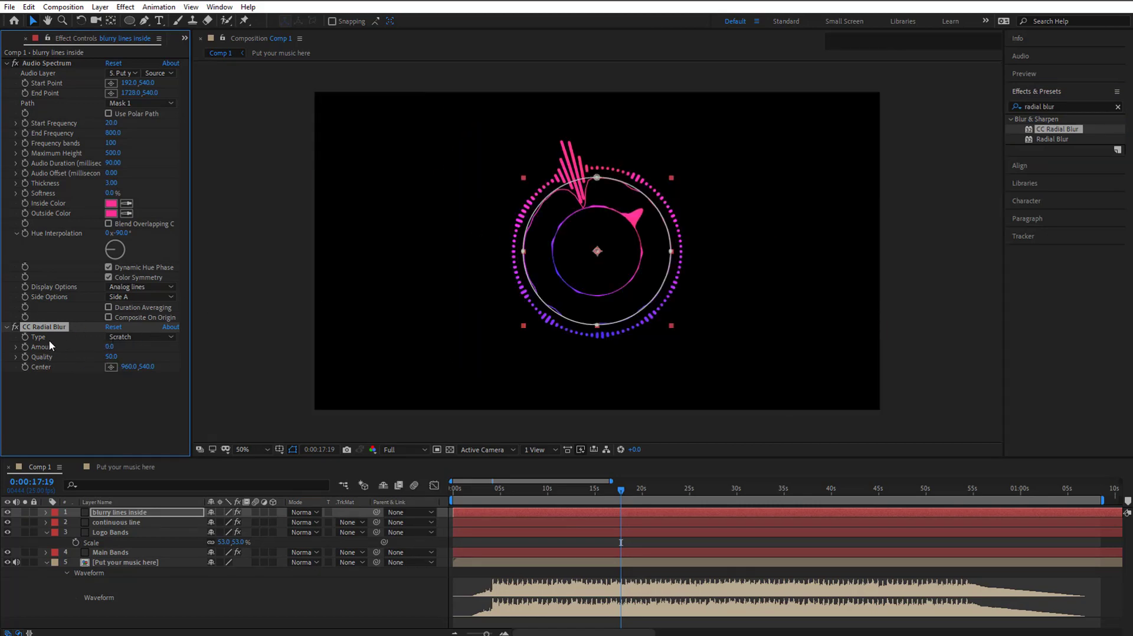
{"action": "scroll", "coordinate": [458, 231], "scroll_direction": "up", "scroll_amount": 1}
{"action": "scroll", "coordinate": [565, 216], "scroll_direction": "down", "scroll_amount": 1}
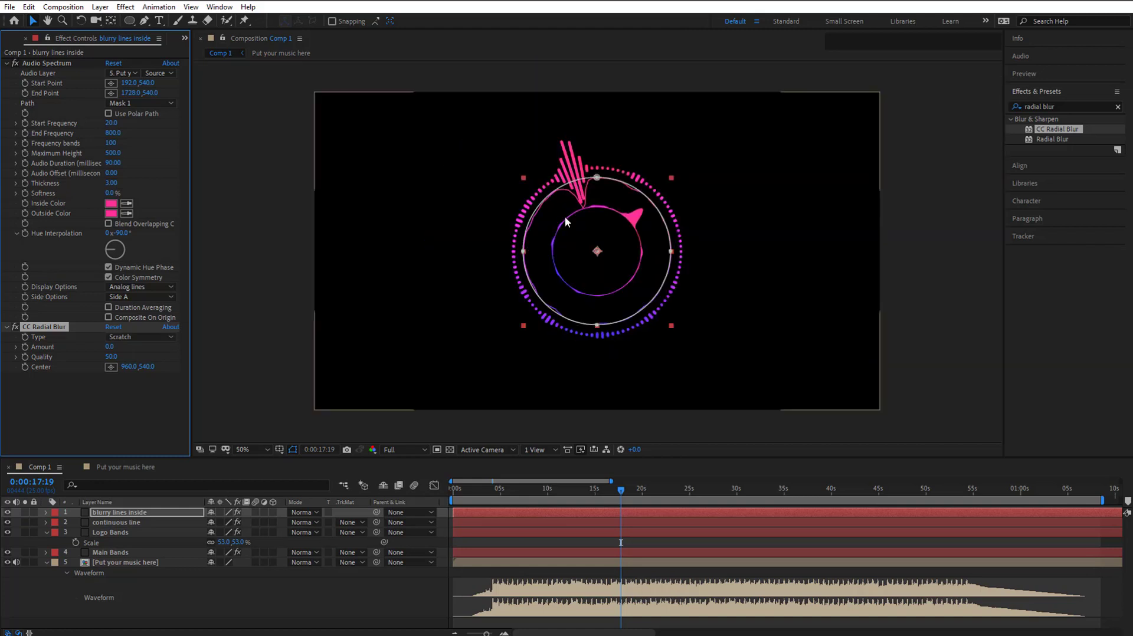
{"action": "left_click", "coordinate": [124, 337]}
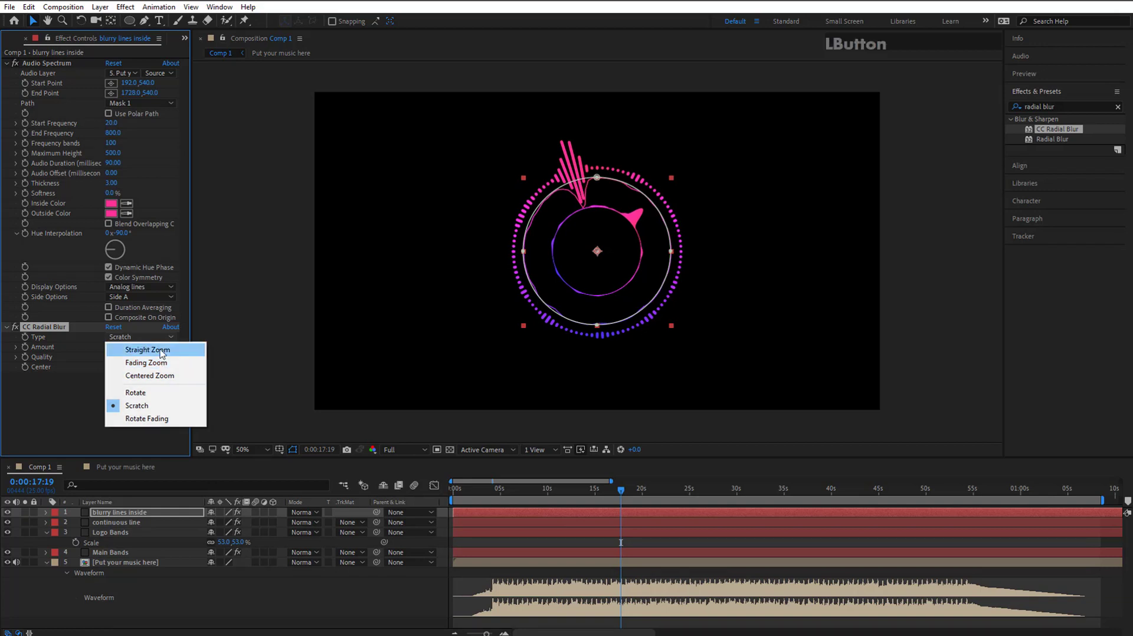
{"action": "left_click", "coordinate": [148, 350]}
{"action": "scroll", "coordinate": [578, 211], "scroll_direction": "up", "scroll_amount": 1}
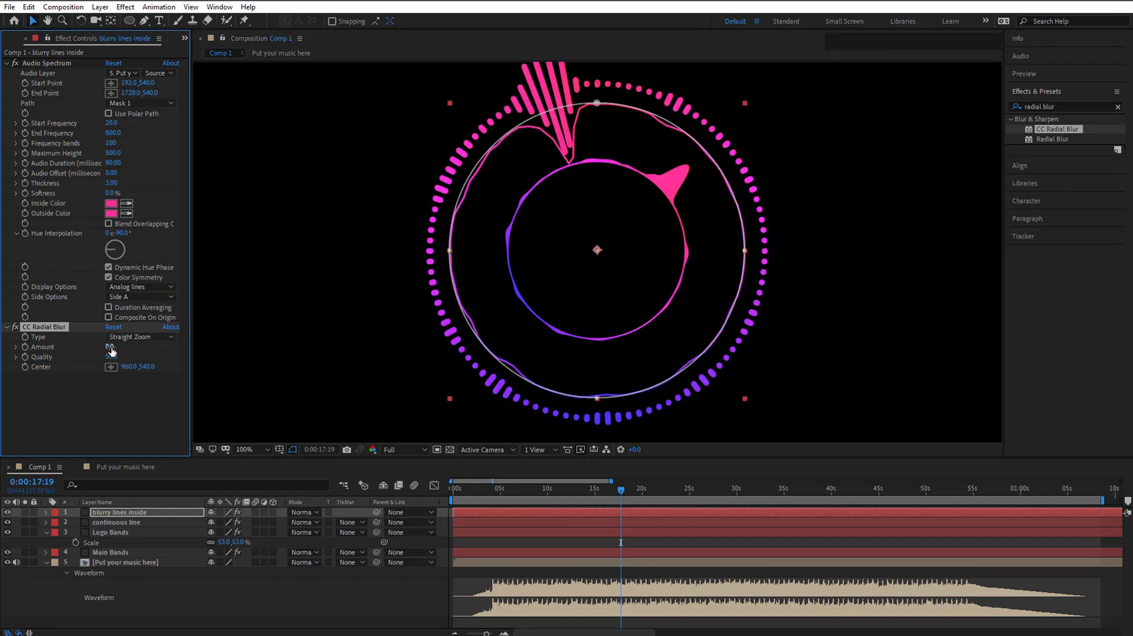
{"action": "mouse_move", "coordinate": [111, 347]}
{"action": "left_mouse_down"}
{"action": "mouse_move", "coordinate": [179, 350]}
{"action": "mouse_move", "coordinate": [167, 350]}
{"action": "left_mouse_up"}
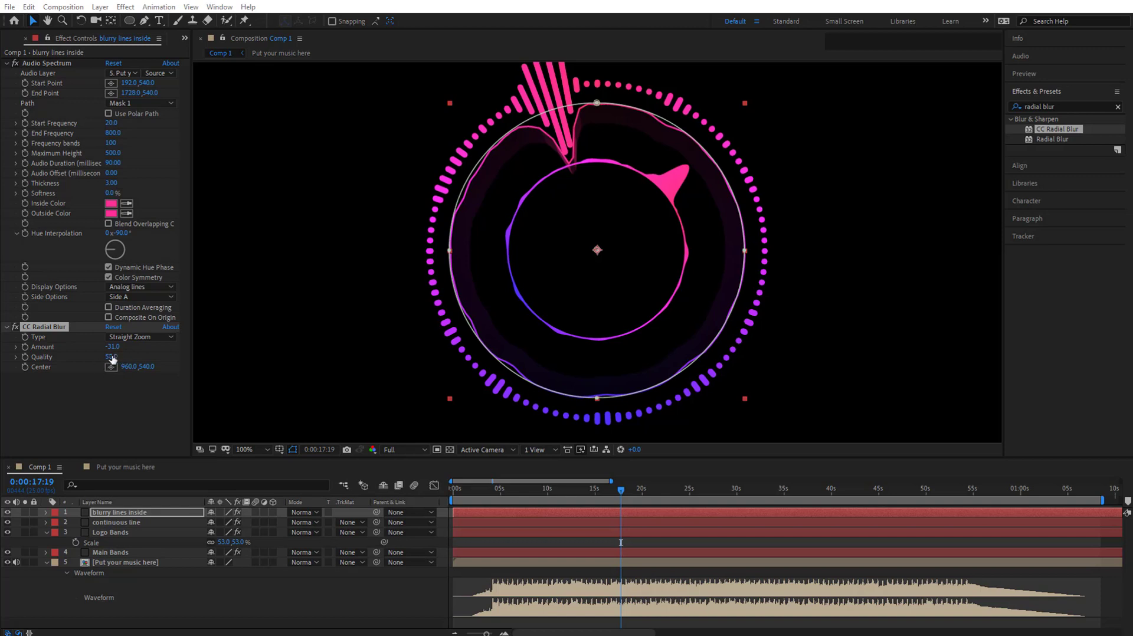
{"action": "left_click_drag", "start_coordinate": [112, 359], "coordinate": [89, 359]}
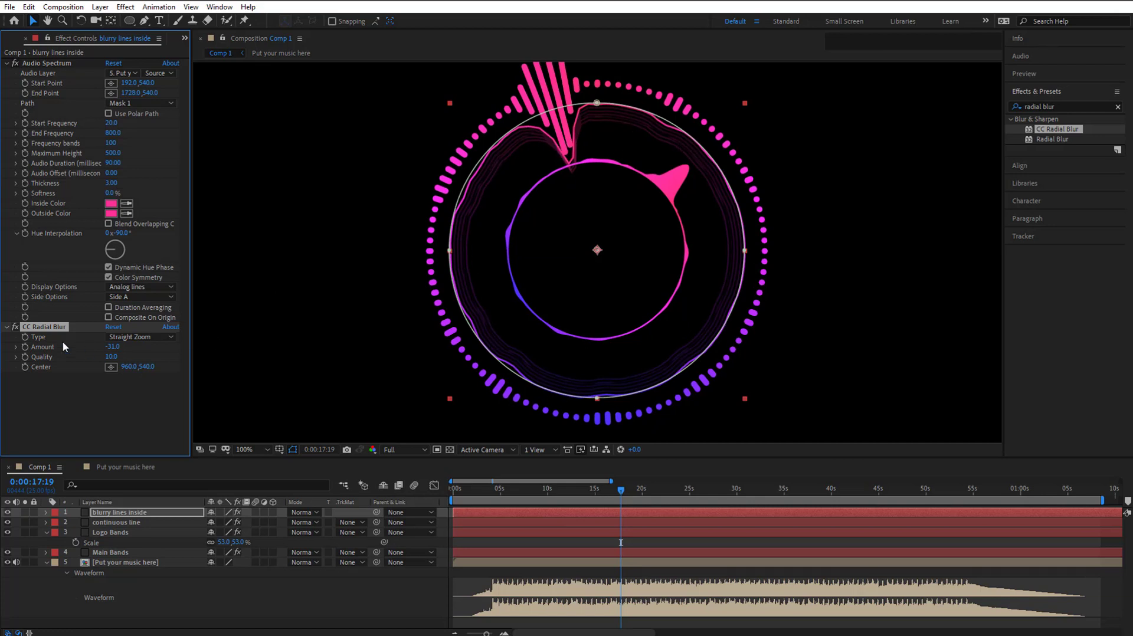
Set the CC Radial Blur amount on the blurry lines inside layer to -70 and check the rings without selection outlines.
{"action": "left_click_drag", "start_coordinate": [110, 350], "coordinate": [114, 350]}
{"action": "left_click", "coordinate": [113, 348]}
{"action": "type", "text": "-"}
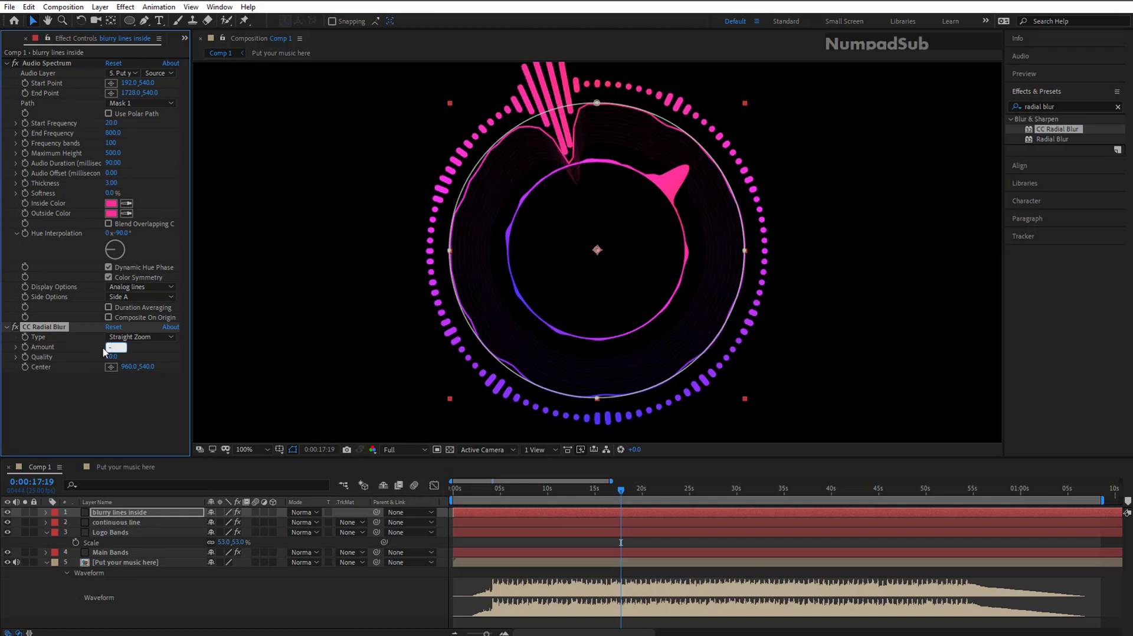
{"action": "type", "text": "70"}
{"action": "key", "text": "Return"}
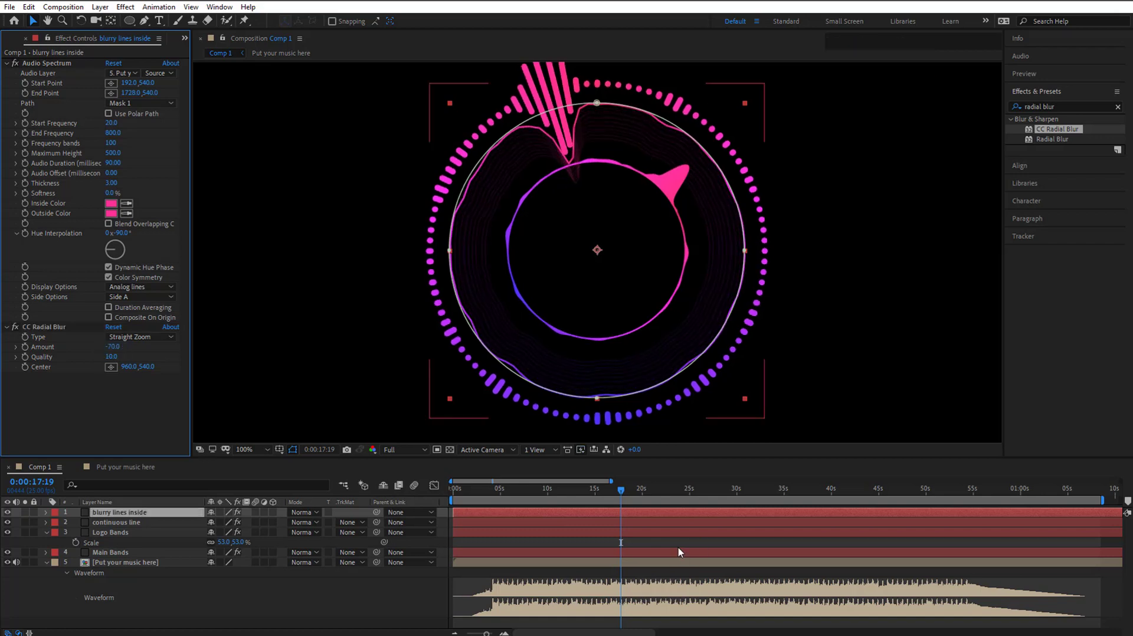
{"action": "left_click", "coordinate": [678, 546]}
{"action": "left_click", "coordinate": [814, 212]}
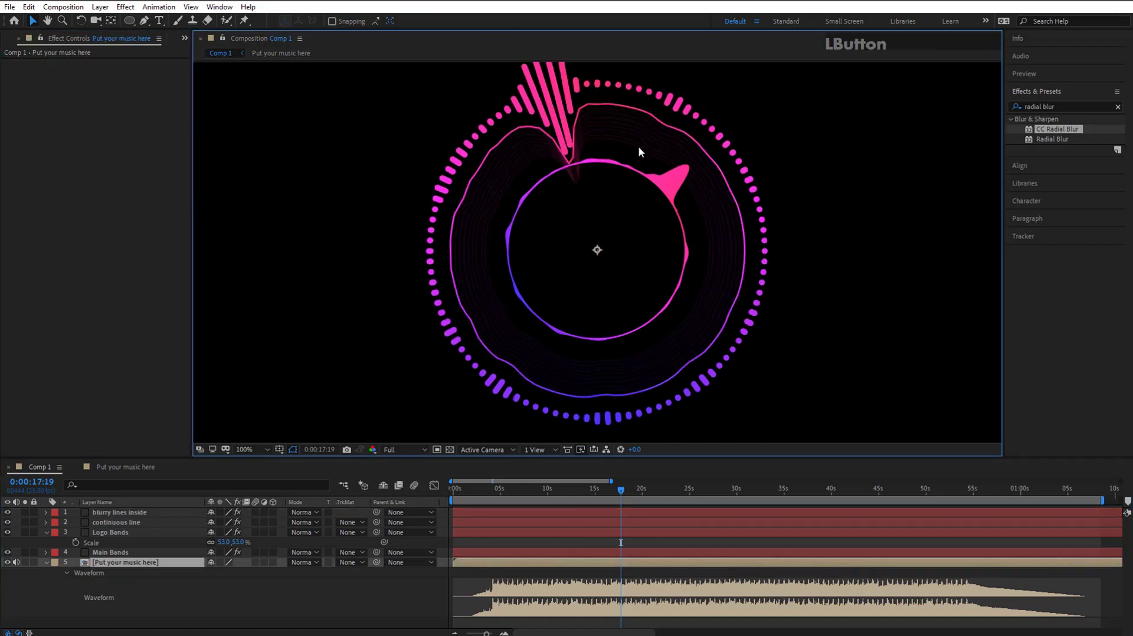
{"action": "left_click", "coordinate": [611, 518]}
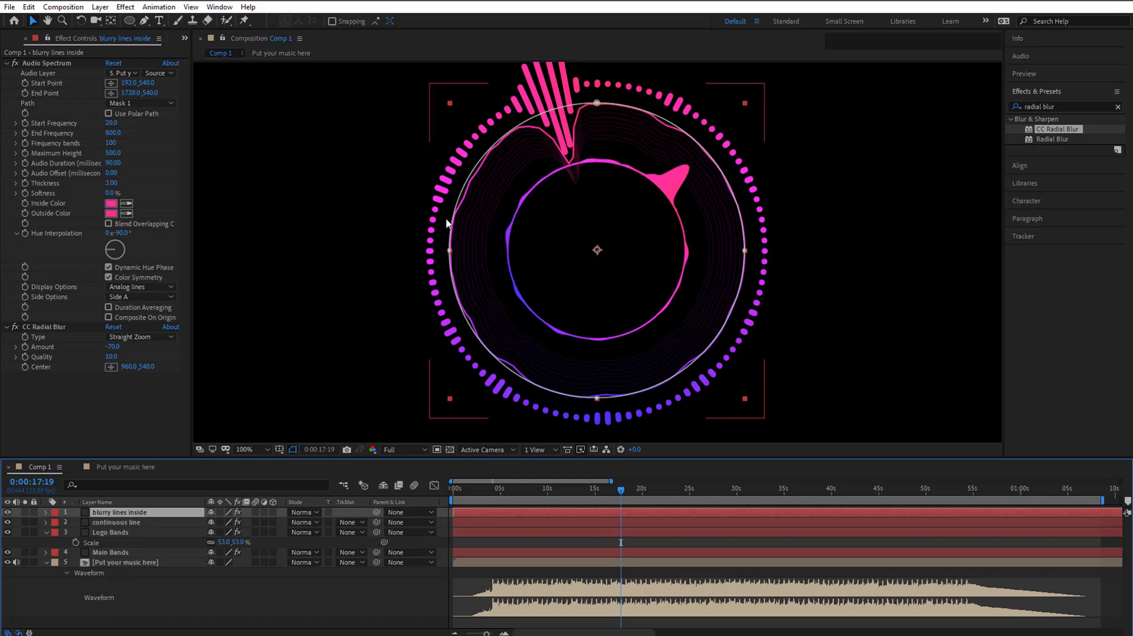
Duplicate the continuous line layer and rename the copy as blurry lines outside.
{"action": "left_click", "coordinate": [125, 523]}
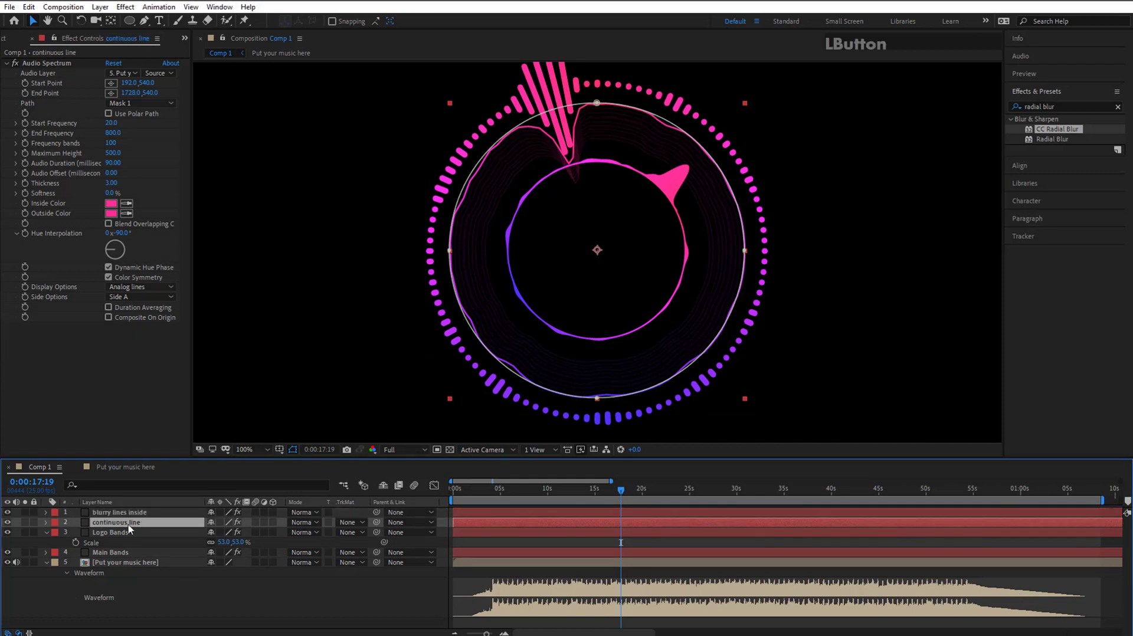
{"action": "key", "text": "ctrl+d"}
{"action": "right_click", "coordinate": [162, 523]}
{"action": "left_click", "coordinate": [155, 514]}
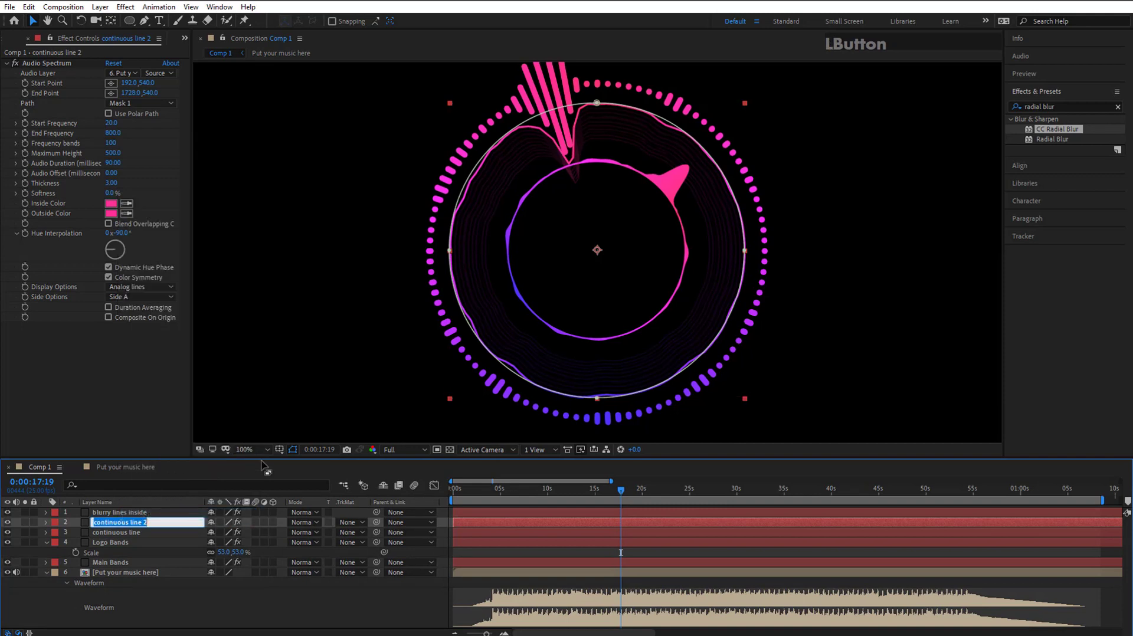
{"action": "type", "text": "blurr"}
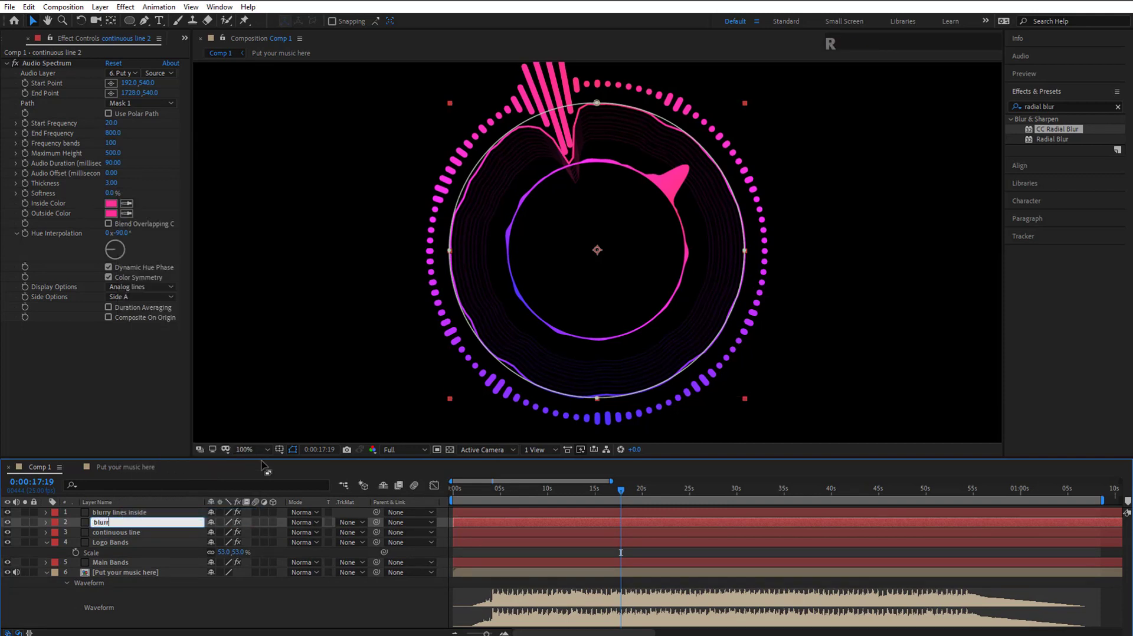
{"action": "type", "text": "y lines outside"}
{"action": "key", "text": "KP_Enter"}
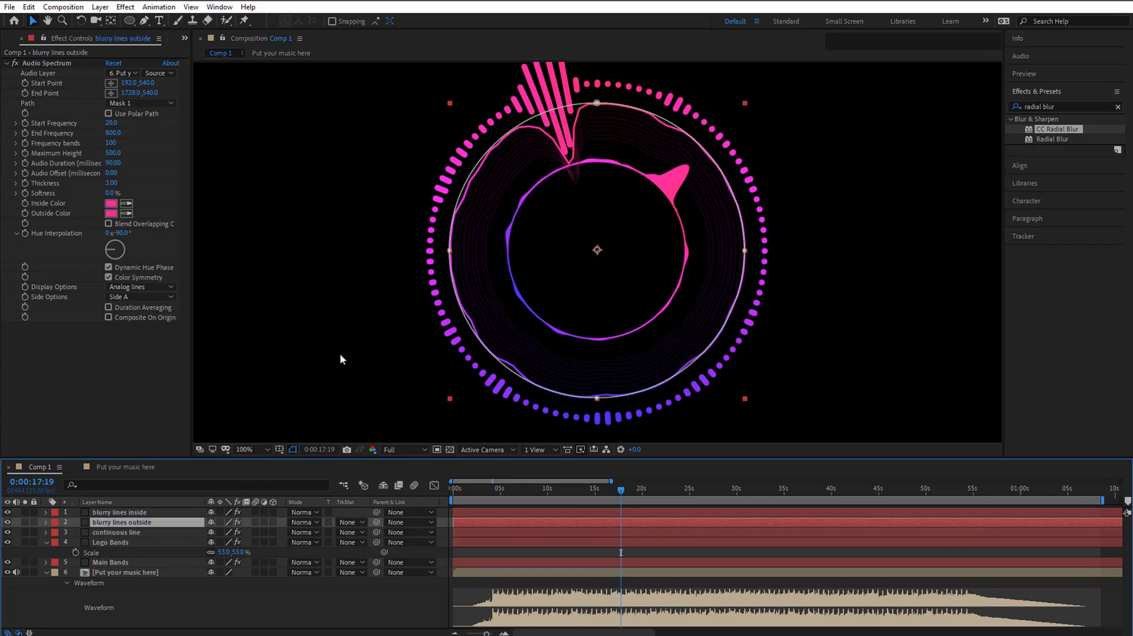
Apply CC Radial Blur to the blurry lines outside layer using Straight Zoom, amount 75 and quality 10.
{"action": "left_click_drag", "start_coordinate": [1059, 130], "coordinate": [122, 523]}
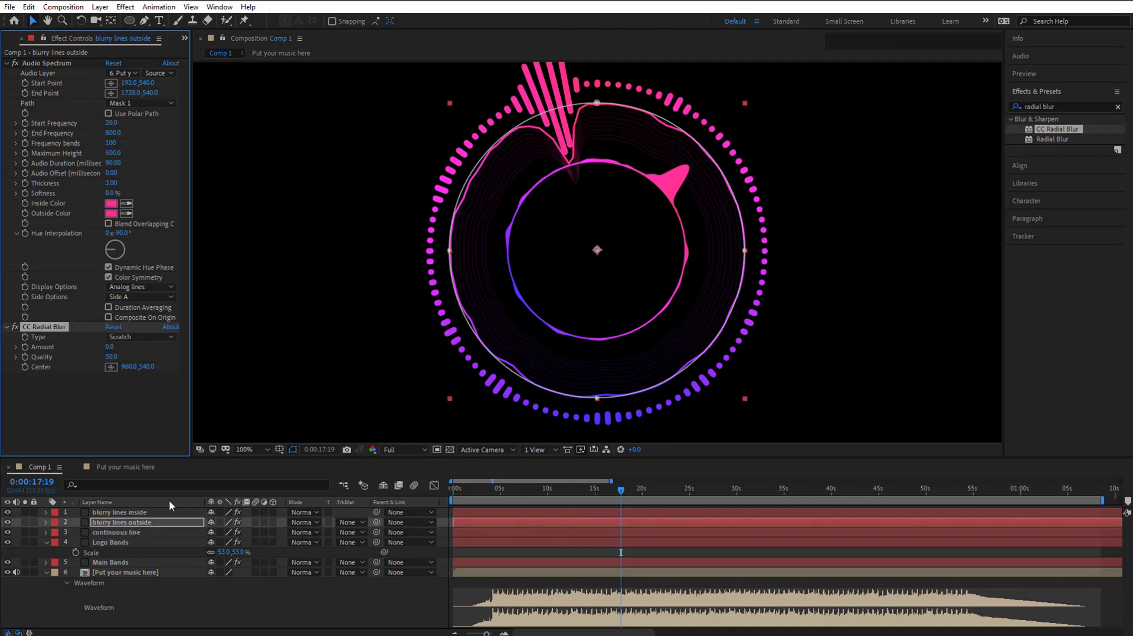
{"action": "left_click", "coordinate": [125, 339]}
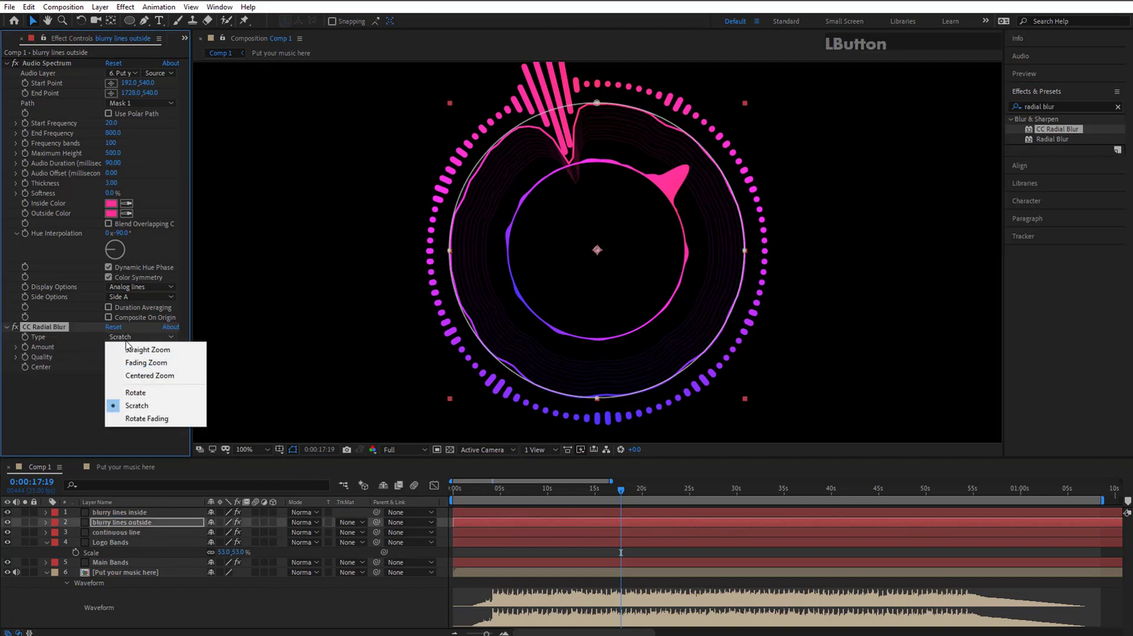
{"action": "left_click", "coordinate": [152, 352]}
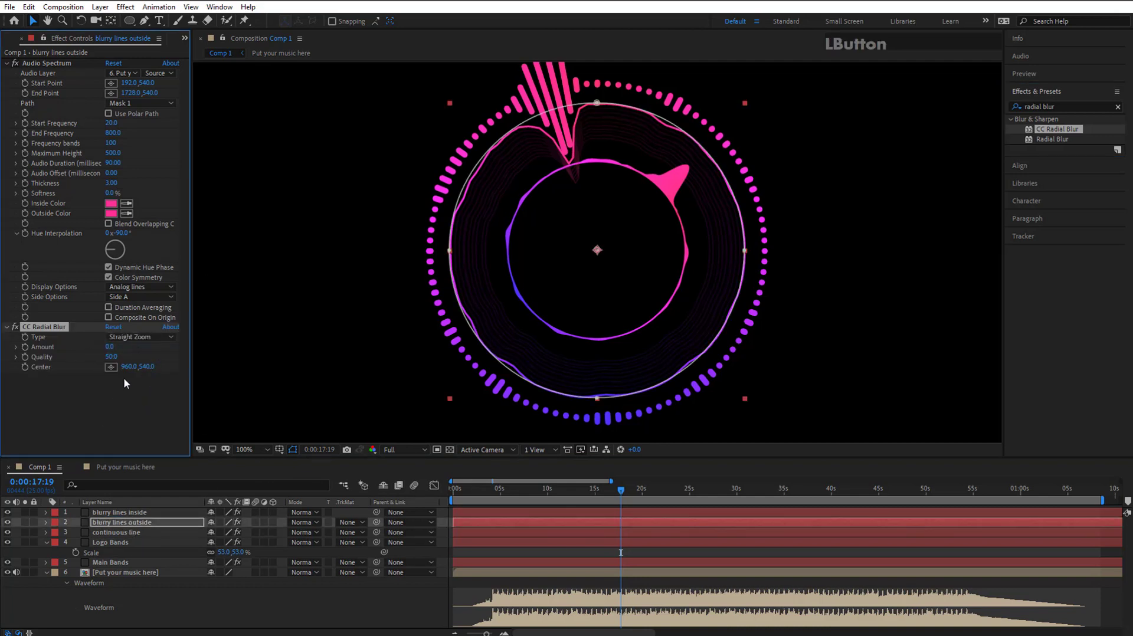
{"action": "left_click_drag", "start_coordinate": [110, 349], "coordinate": [138, 352]}
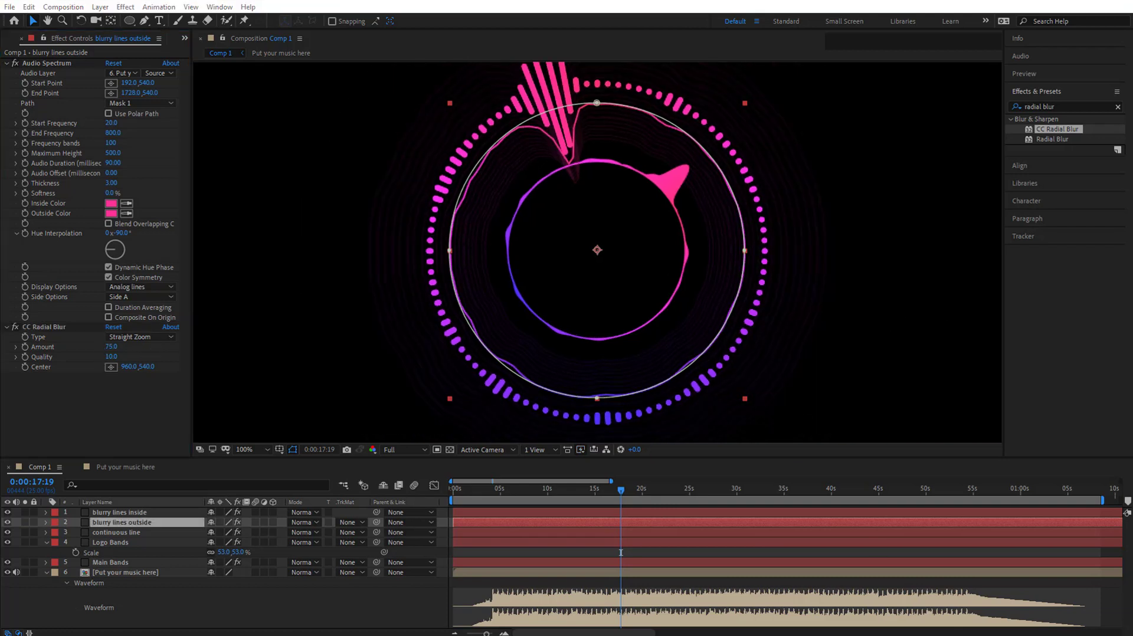
Duplicate the blurry lines outside layer to strengthen the faint outer lines.
{"action": "left_click", "coordinate": [127, 525]}
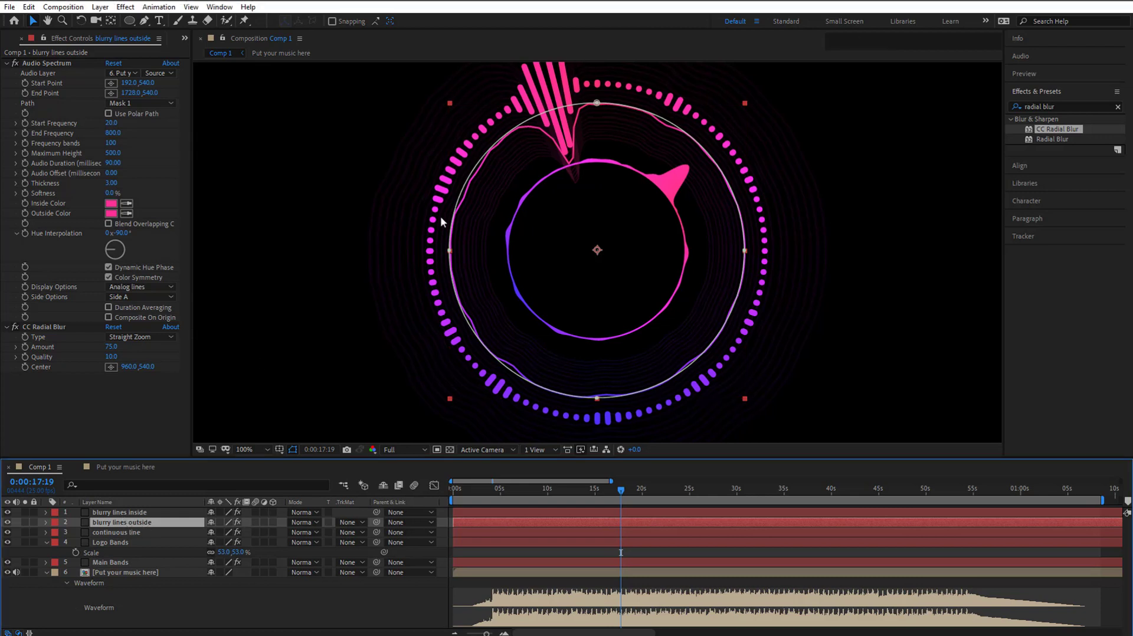
{"action": "left_click", "coordinate": [134, 525]}
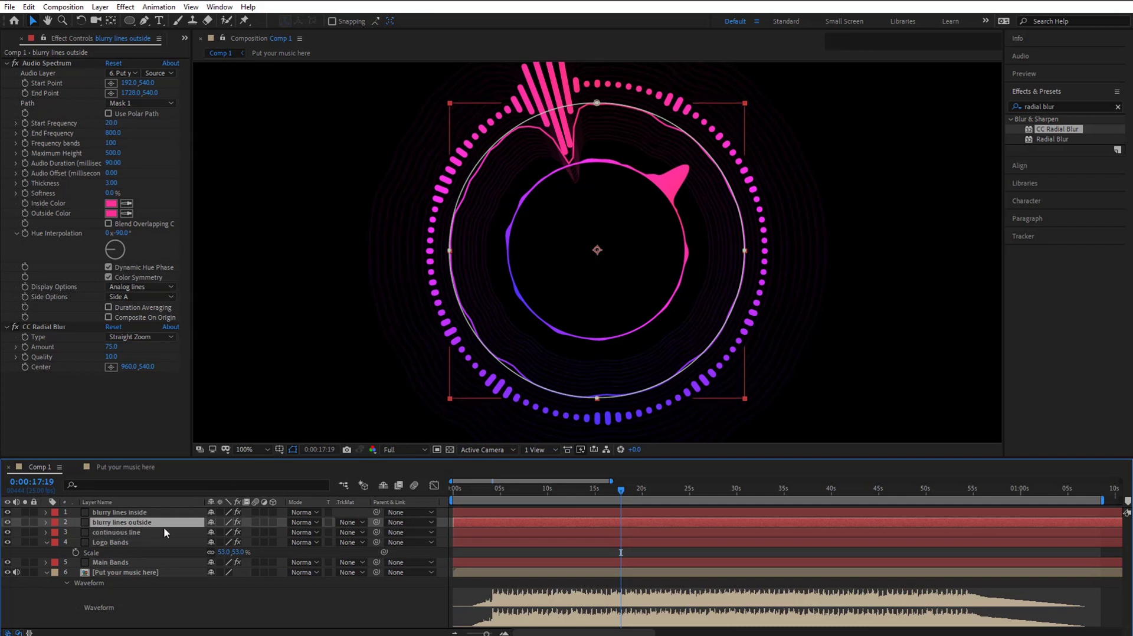
{"action": "key", "text": "ctrl+d"}
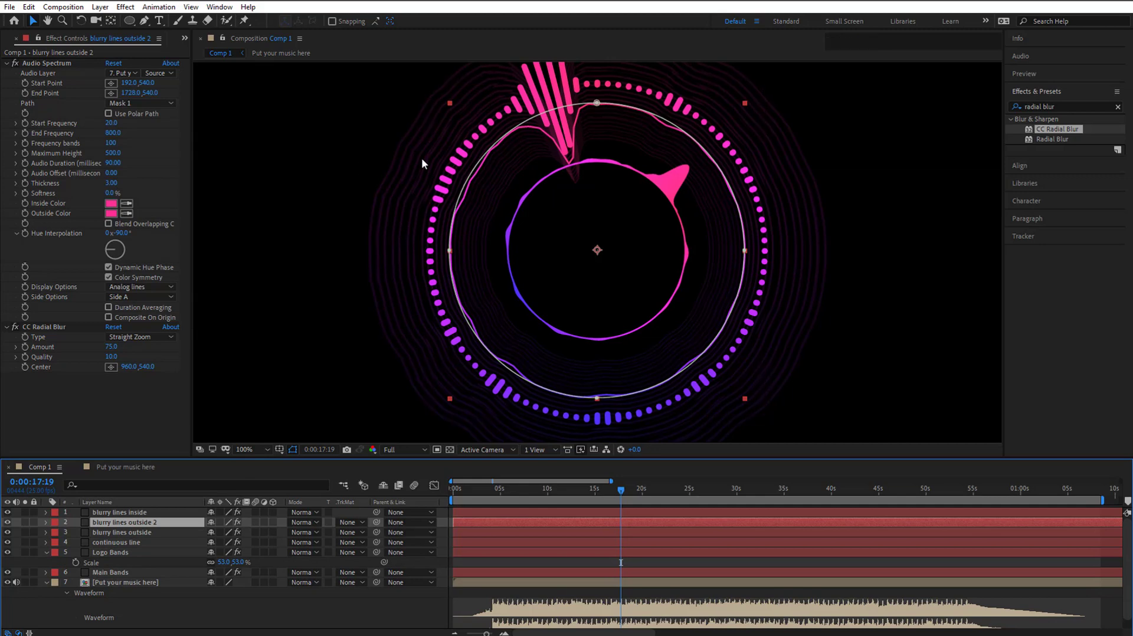
{"action": "scroll", "coordinate": [821, 282], "scroll_direction": "up", "scroll_amount": 1}
{"action": "scroll", "coordinate": [787, 307], "scroll_direction": "down", "scroll_amount": 2}
{"action": "scroll", "coordinate": [653, 296], "scroll_direction": "up", "scroll_amount": 1}
Set the CC Radial Blur amount on the original blurry lines outside layer to 100.
{"action": "left_click", "coordinate": [506, 229]}
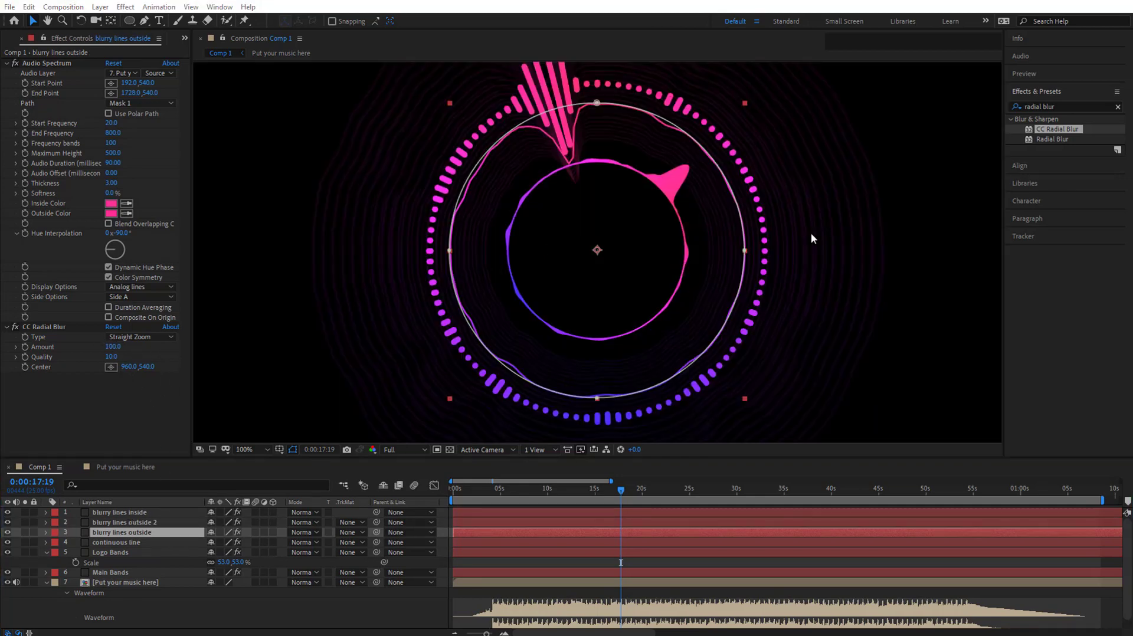
{"action": "scroll", "coordinate": [806, 241], "scroll_direction": "down", "scroll_amount": 1}
{"action": "scroll", "coordinate": [800, 242], "scroll_direction": "up", "scroll_amount": 1}
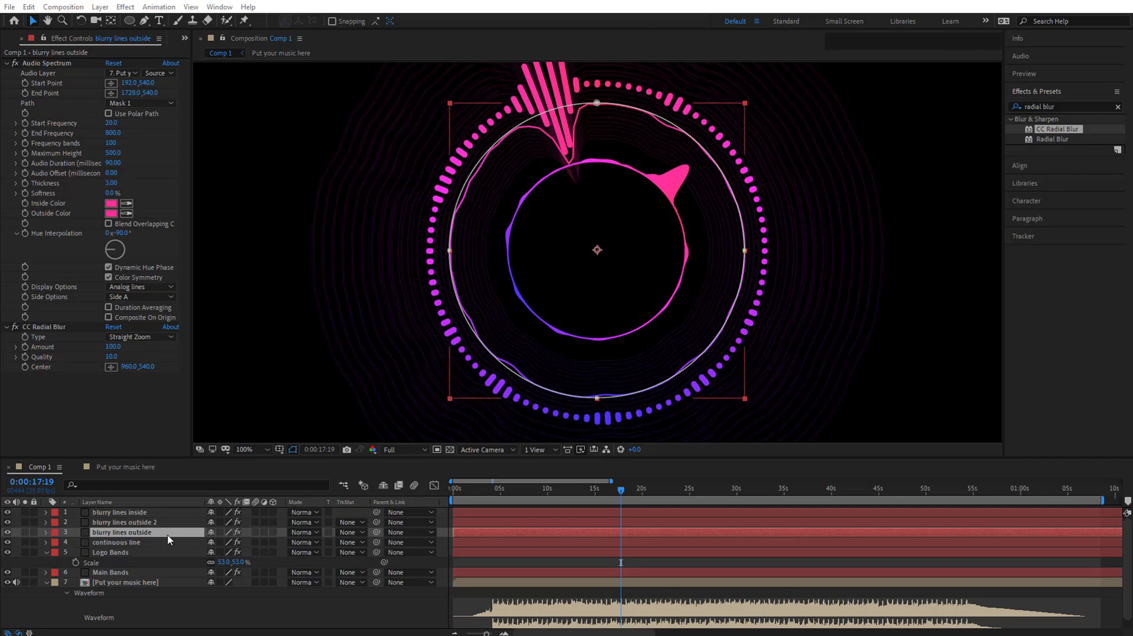
{"action": "scroll", "coordinate": [414, 295], "scroll_direction": "down", "scroll_amount": 1}
{"action": "scroll", "coordinate": [502, 236], "scroll_direction": "up", "scroll_amount": 1}
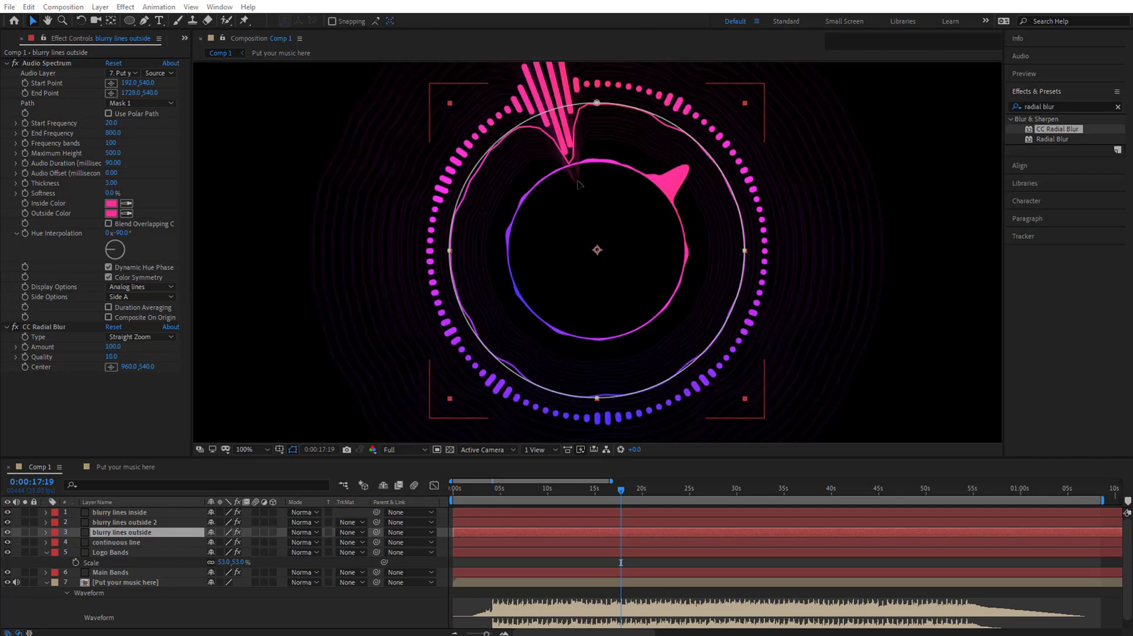
{"action": "scroll", "coordinate": [566, 177], "scroll_direction": "down", "scroll_amount": 1}
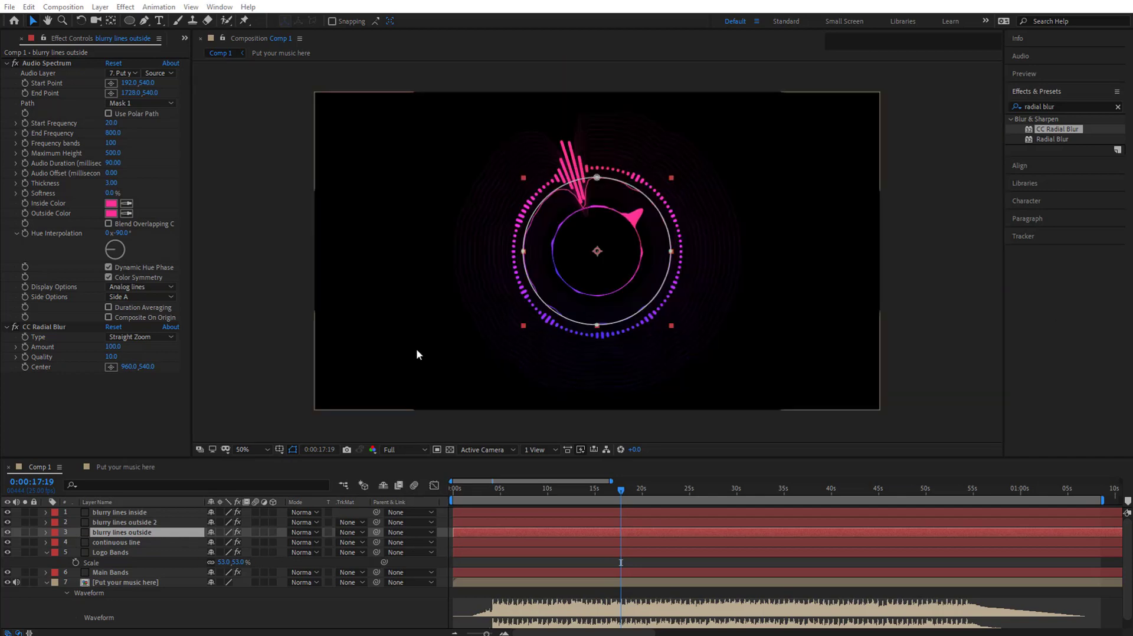
Duplicate the Main Bands layer and apply CC Radial Blur with the Fading Zoom type to the copy.
{"action": "left_click", "coordinate": [123, 573]}
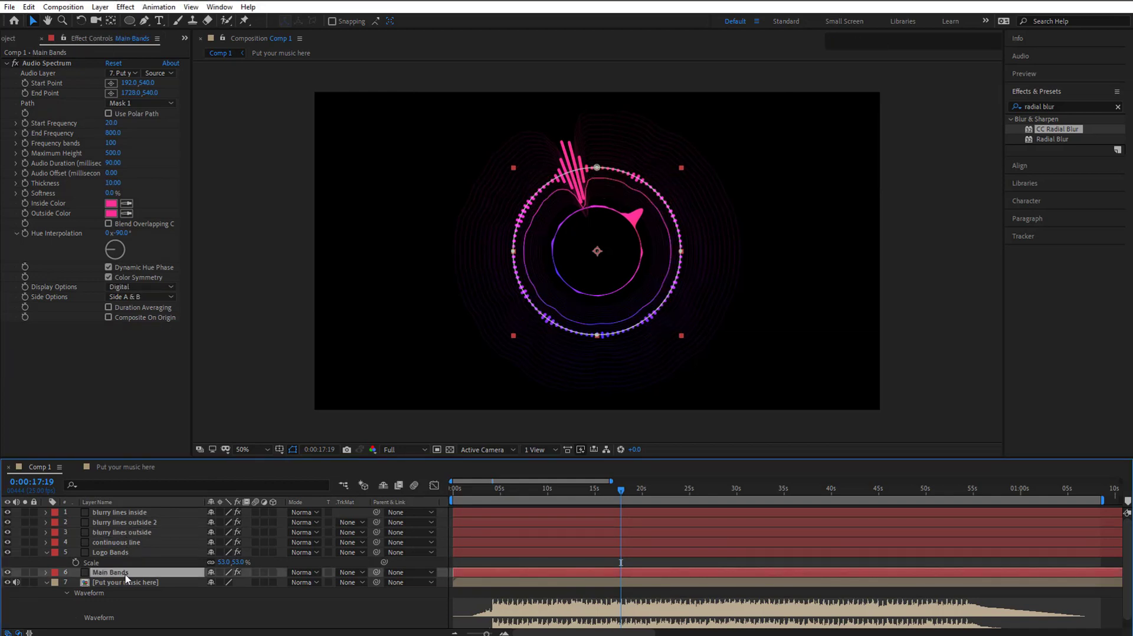
{"action": "key", "text": "ctrl"}
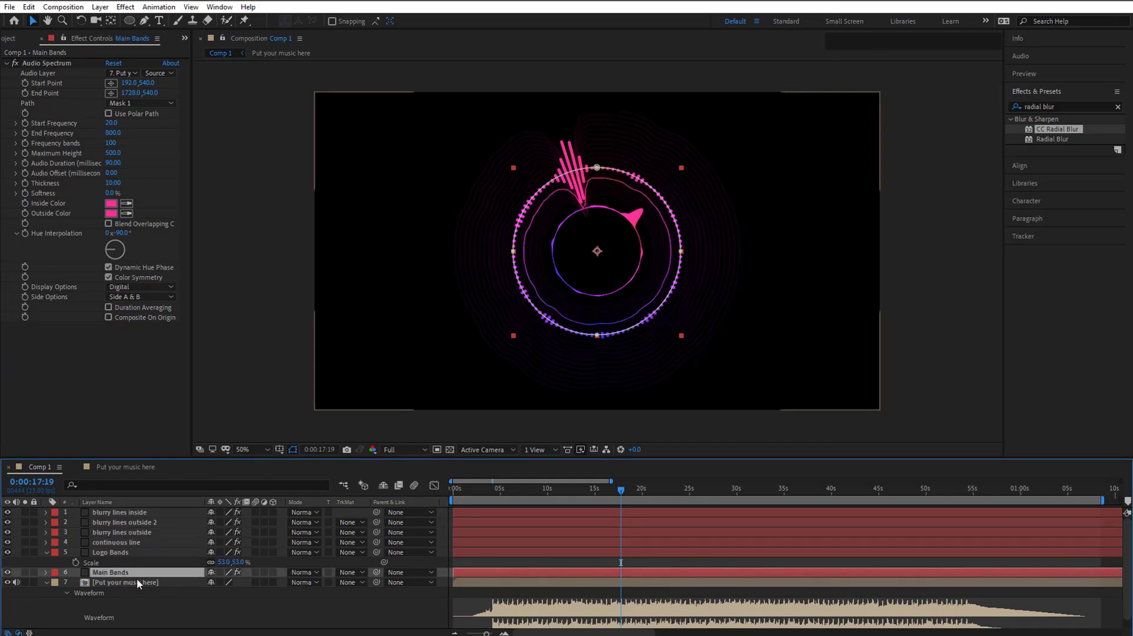
{"action": "key", "text": "ctrl+d"}
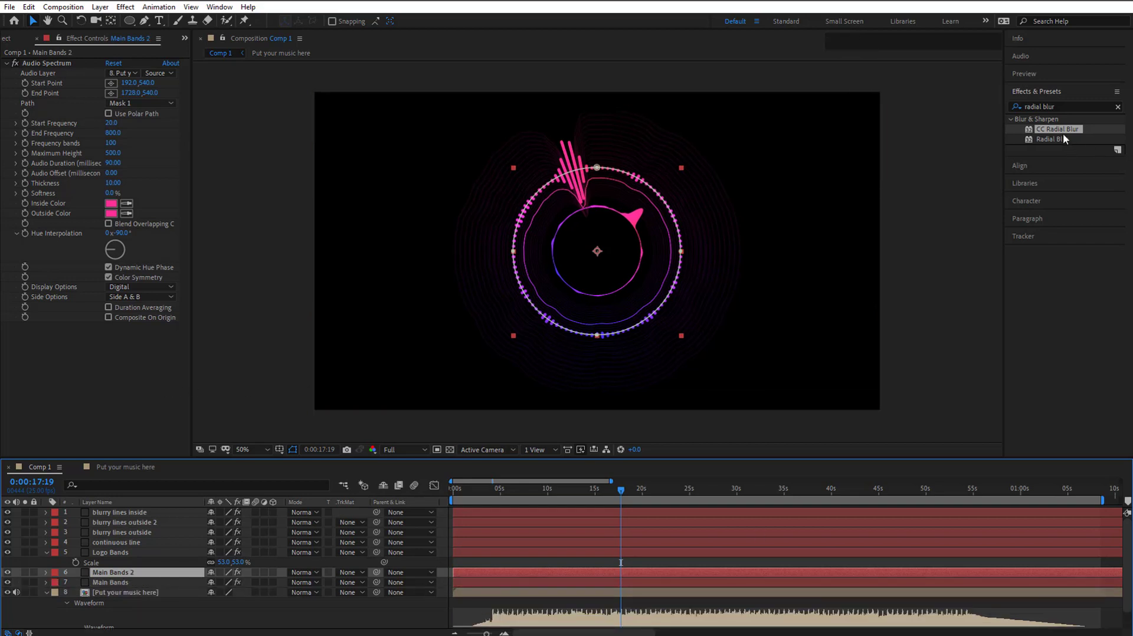
{"action": "left_click_drag", "start_coordinate": [1065, 133], "coordinate": [742, 177]}
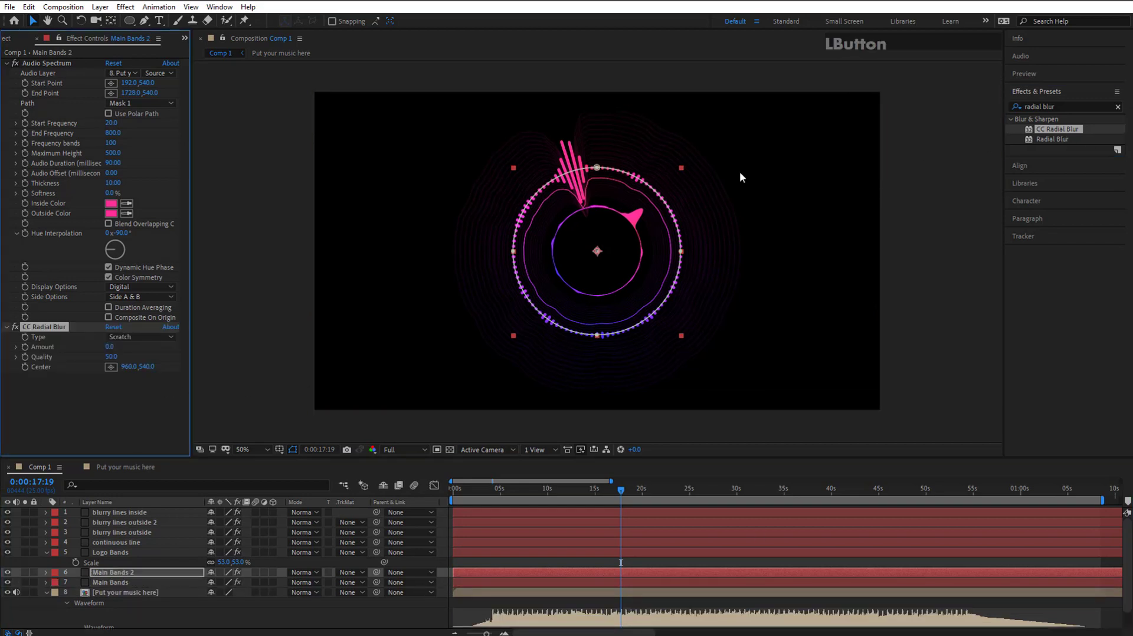
{"action": "left_click", "coordinate": [124, 337]}
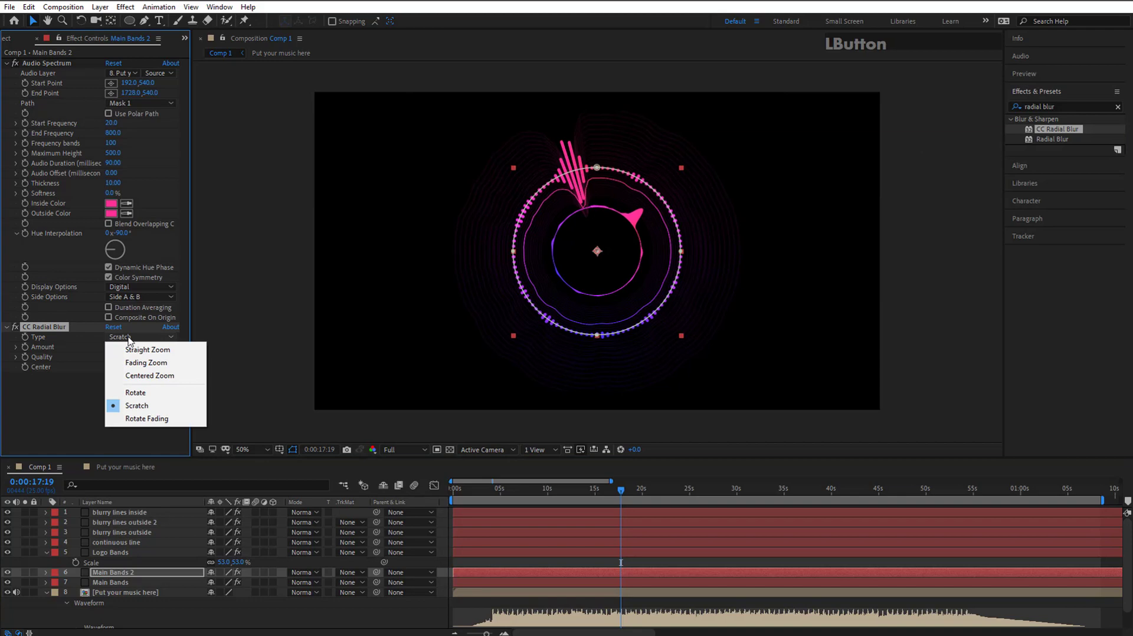
{"action": "left_click", "coordinate": [169, 365]}
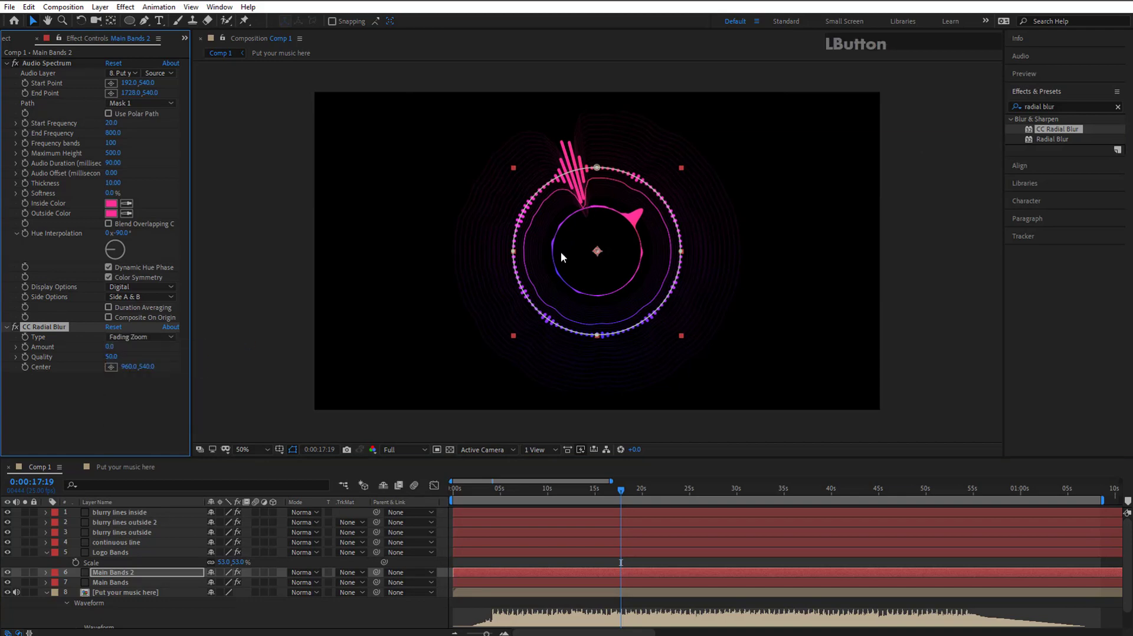
Set the CC Radial Blur amount on the duplicated Main Bands layer to 100.
{"action": "scroll", "coordinate": [567, 144], "scroll_direction": "up", "scroll_amount": 1}
{"action": "left_click_drag", "start_coordinate": [550, 125], "coordinate": [570, 254]}
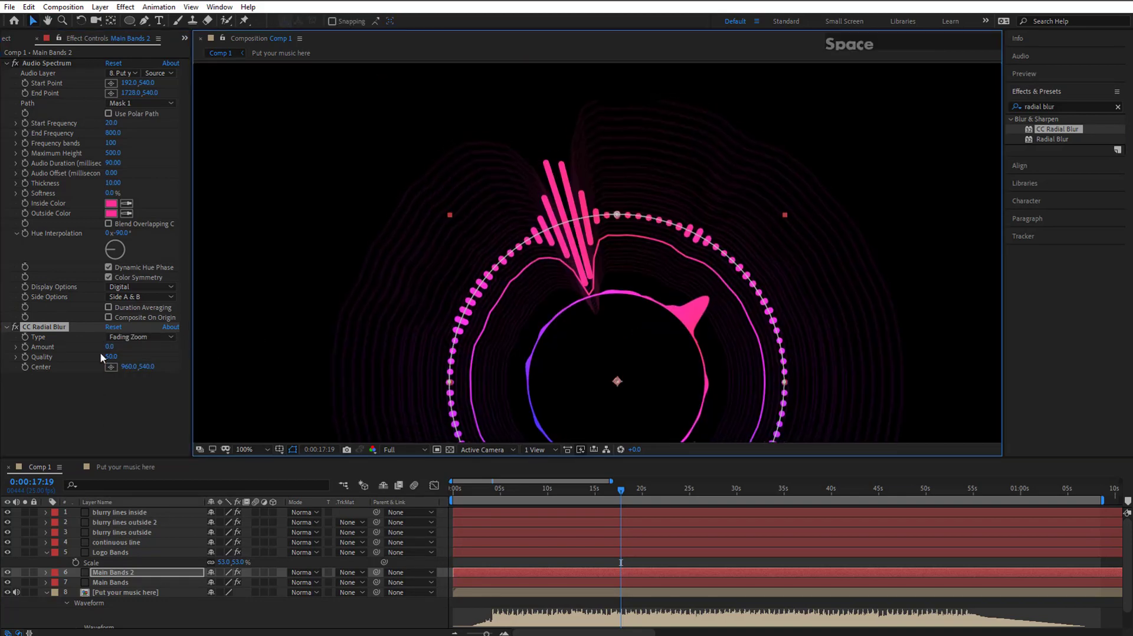
{"action": "left_click", "coordinate": [140, 349]}
{"action": "left_click_drag", "start_coordinate": [141, 348], "coordinate": [258, 344]}
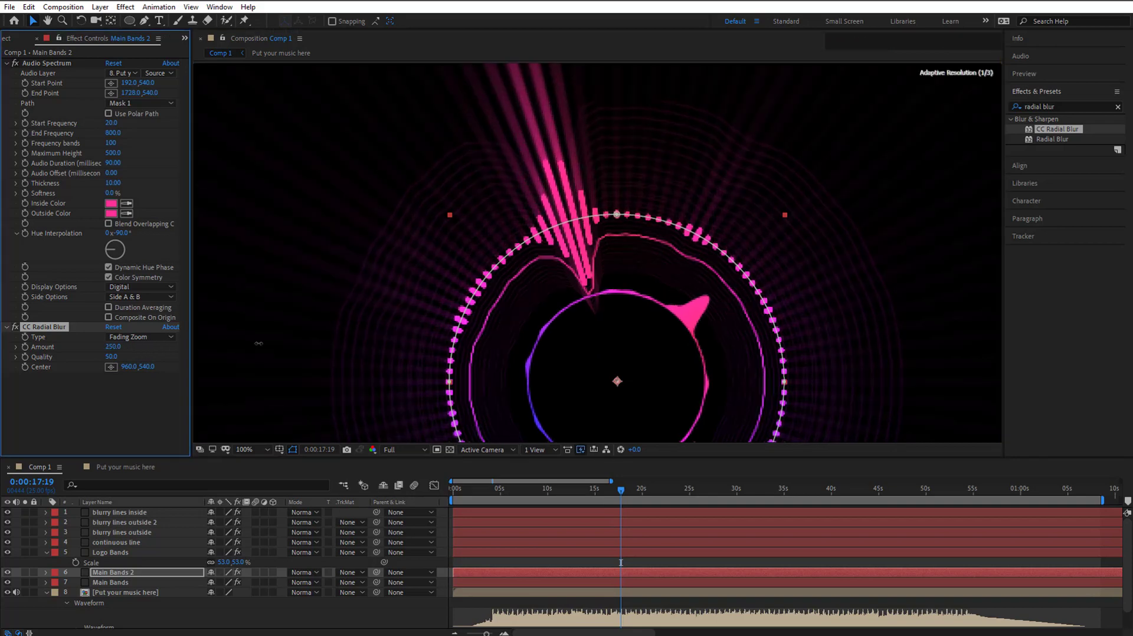
{"action": "scroll", "coordinate": [282, 344], "scroll_direction": "down", "scroll_amount": 1}
{"action": "left_click_drag", "start_coordinate": [114, 347], "coordinate": [20, 365]}
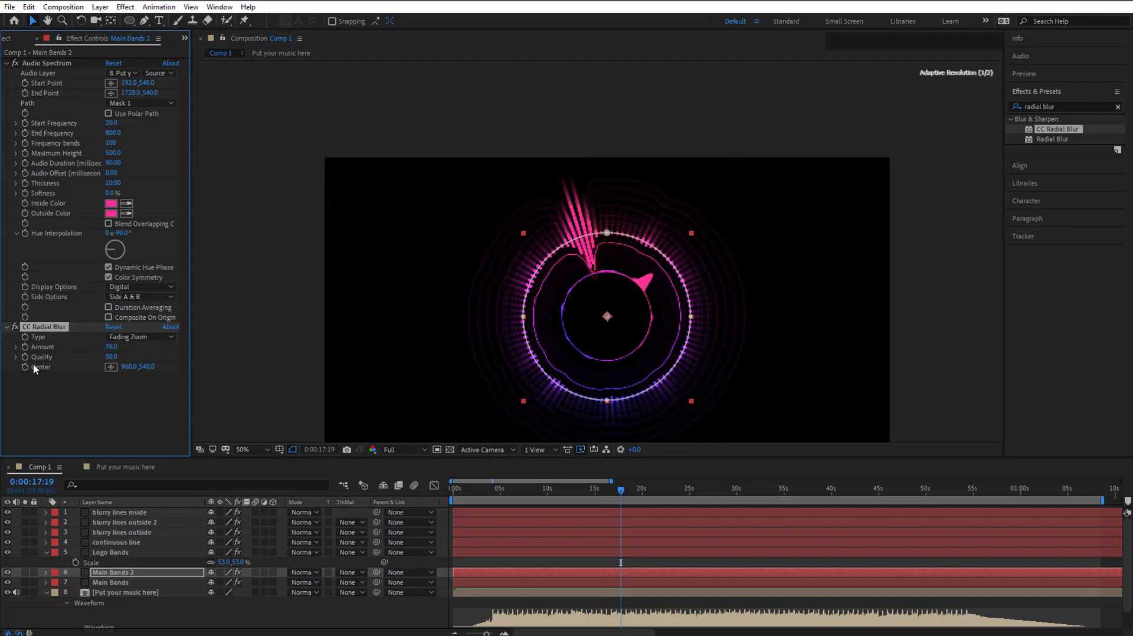
{"action": "left_click", "coordinate": [108, 393]}
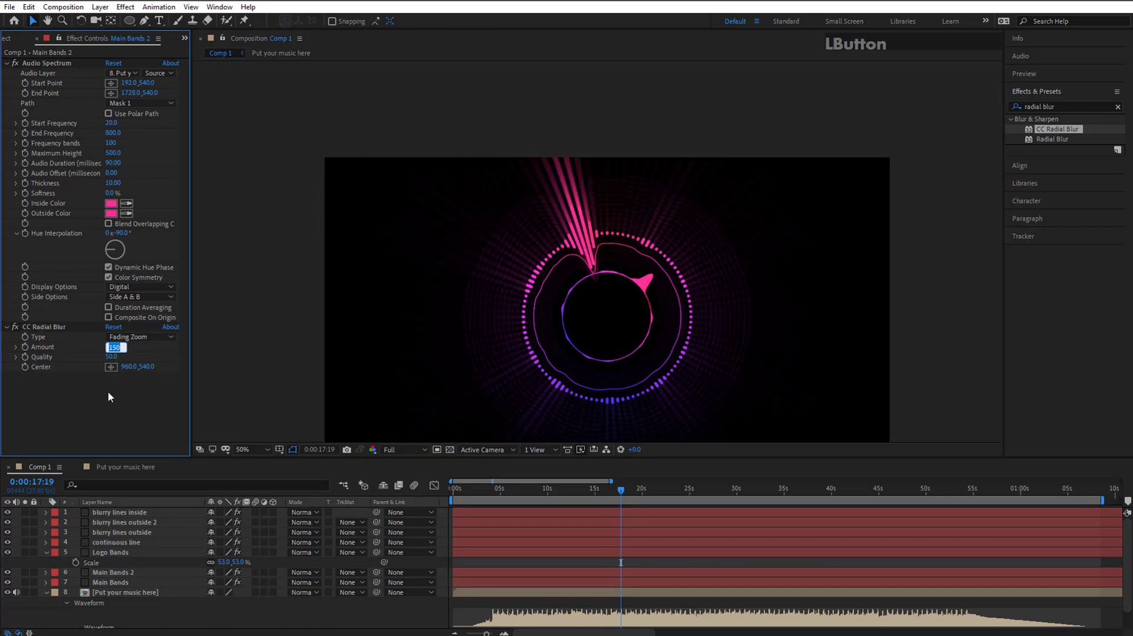
{"action": "type", "text": "100"}
{"action": "key", "text": "Return"}
{"action": "scroll", "coordinate": [664, 335], "scroll_direction": "down", "scroll_amount": 2}
{"action": "scroll", "coordinate": [664, 335], "scroll_direction": "up", "scroll_amount": 3}
{"action": "left_click_drag", "start_coordinate": [687, 325], "coordinate": [676, 188]}
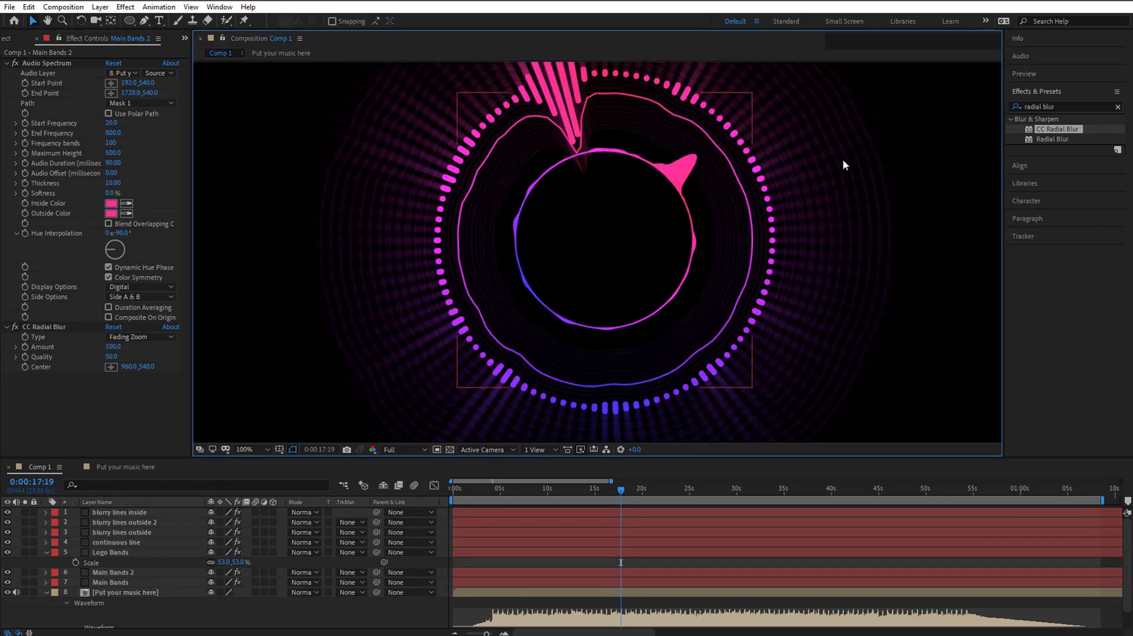
{"action": "scroll", "coordinate": [784, 246], "scroll_direction": "down", "scroll_amount": 2}
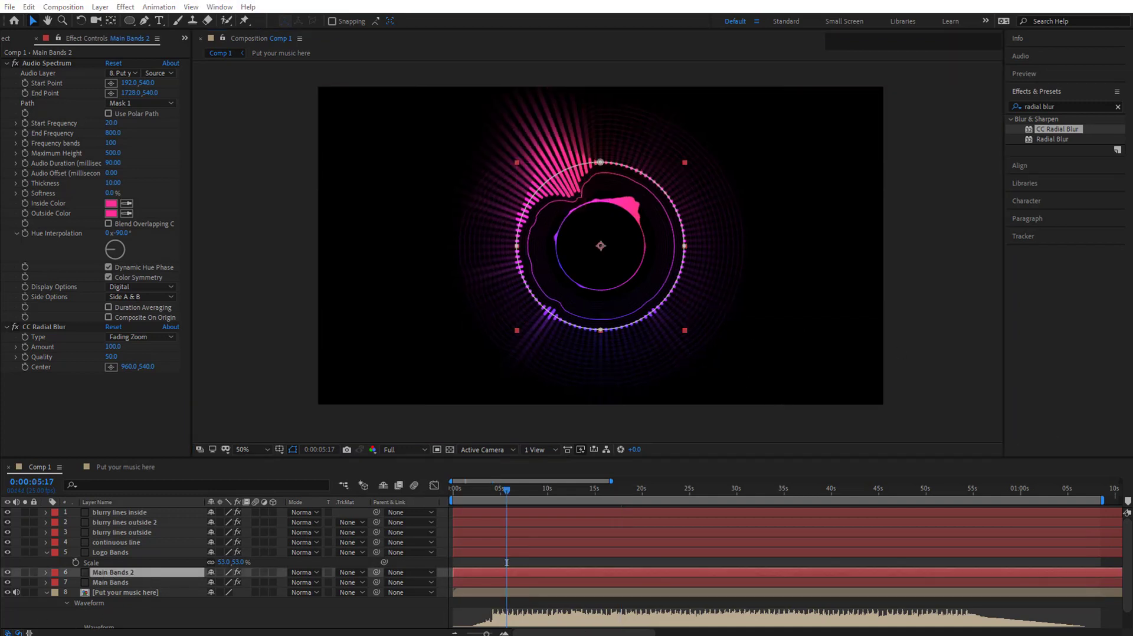
Rename the radial-blurred Main Bands copy as Main Bands fading zoom.
{"action": "left_click", "coordinate": [97, 574]}
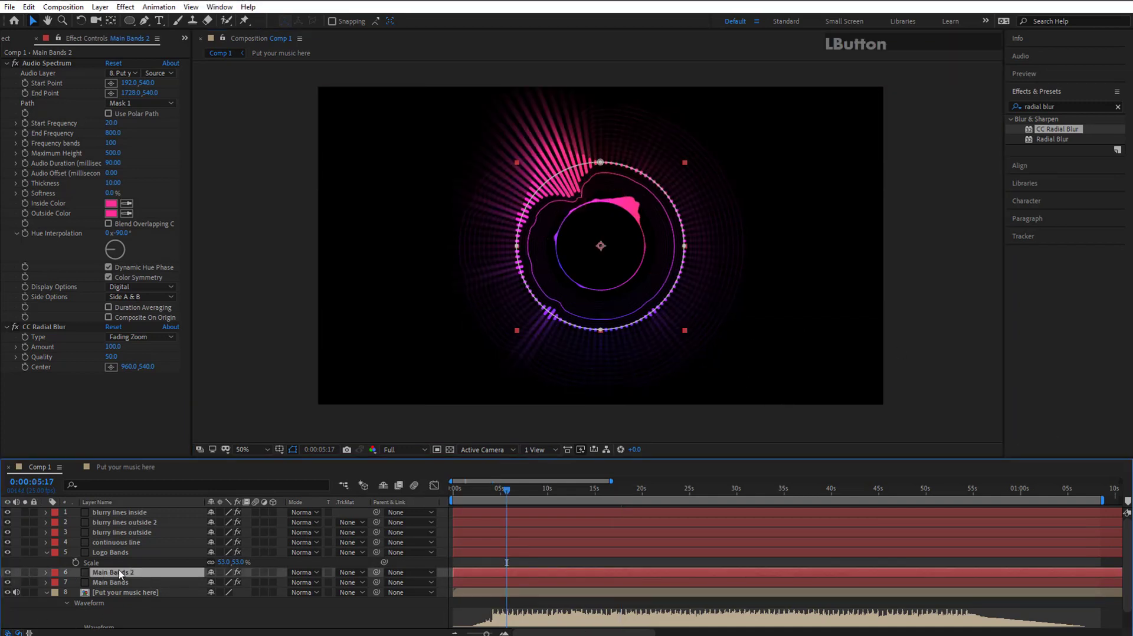
{"action": "right_click", "coordinate": [169, 579]}
{"action": "left_click", "coordinate": [151, 561]}
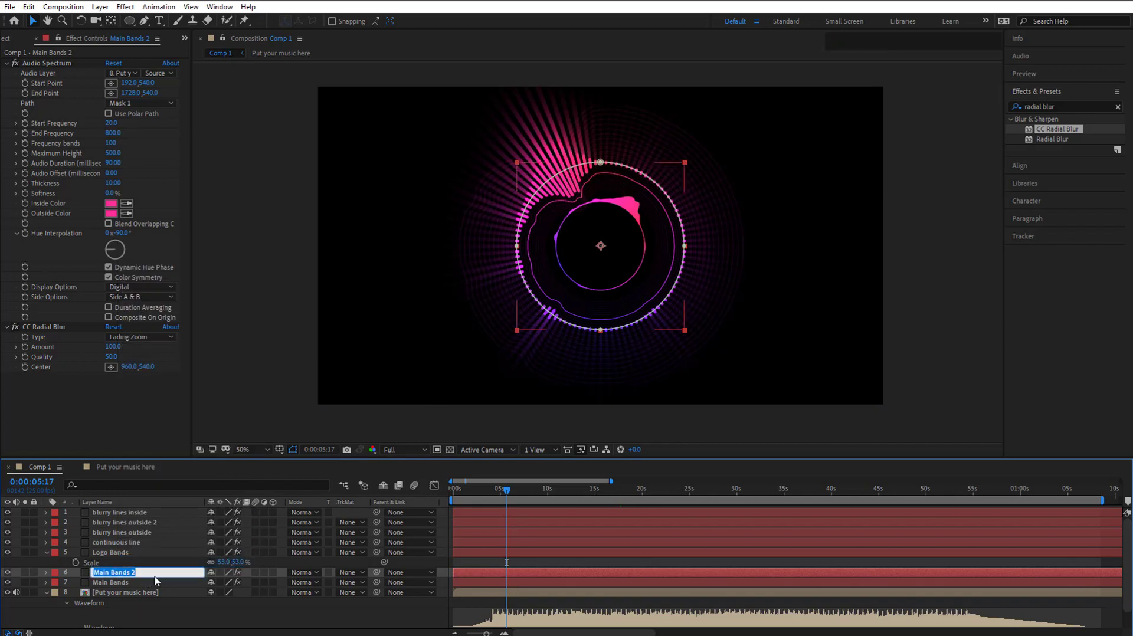
{"action": "left_click", "coordinate": [147, 573]}
{"action": "key", "text": "BackSpace"}
{"action": "type", "text": "fading zoom"}
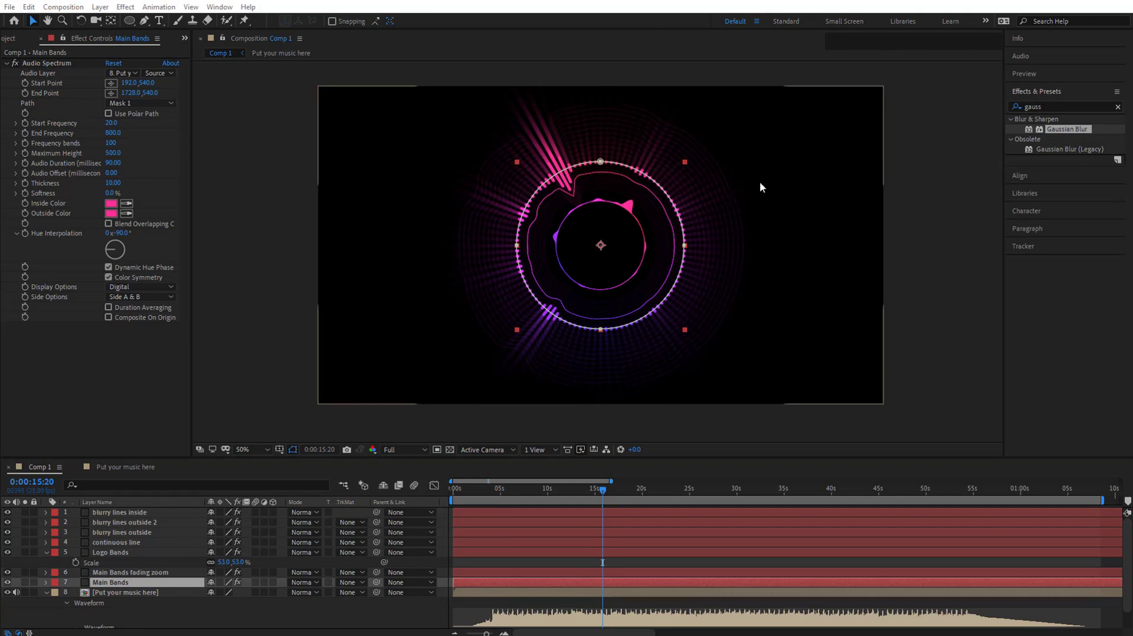
Duplicate the original Main Bands layer again and raise the copy's Audio Spectrum maximum height to about 5250.
{"action": "left_click_drag", "start_coordinate": [2, 76], "coordinate": [1132, 126]}
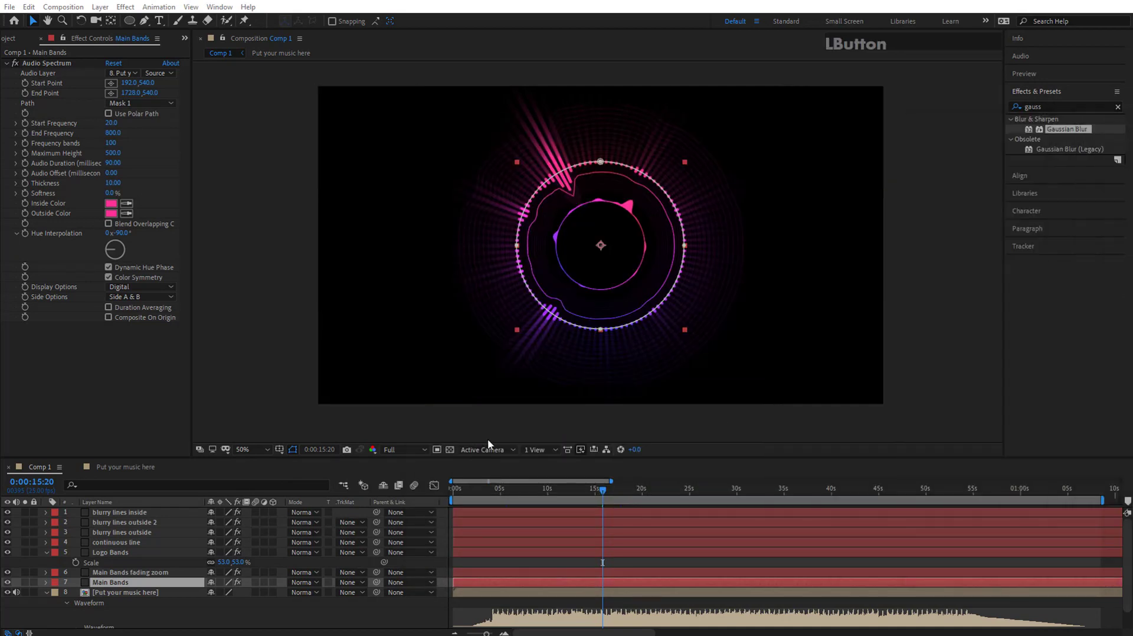
{"action": "left_click", "coordinate": [121, 585]}
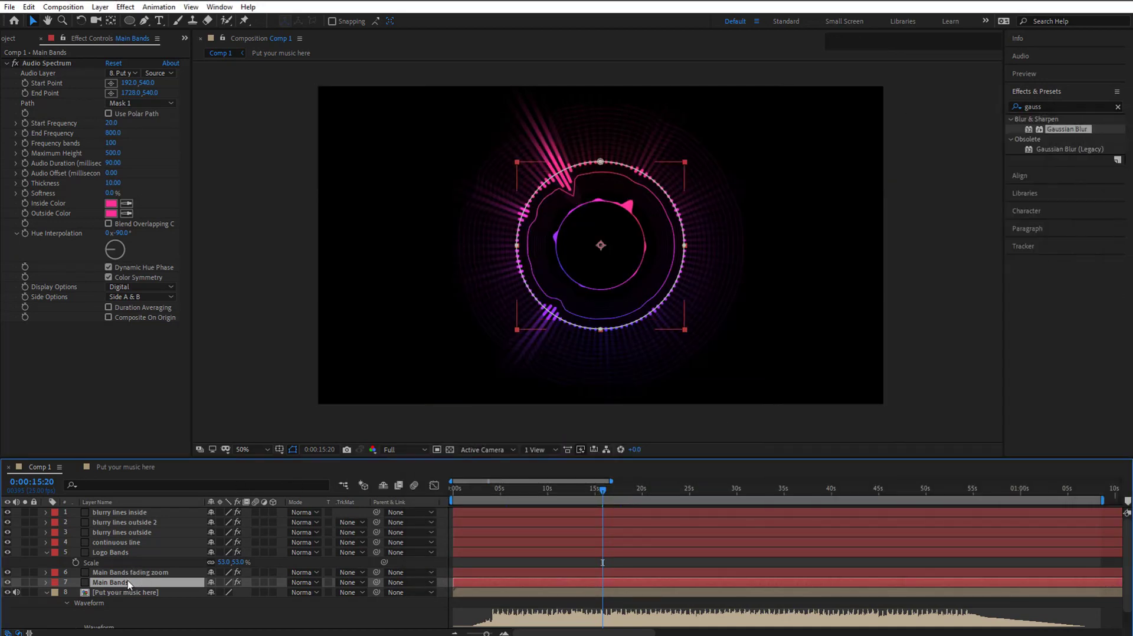
{"action": "left_click", "coordinate": [108, 586]}
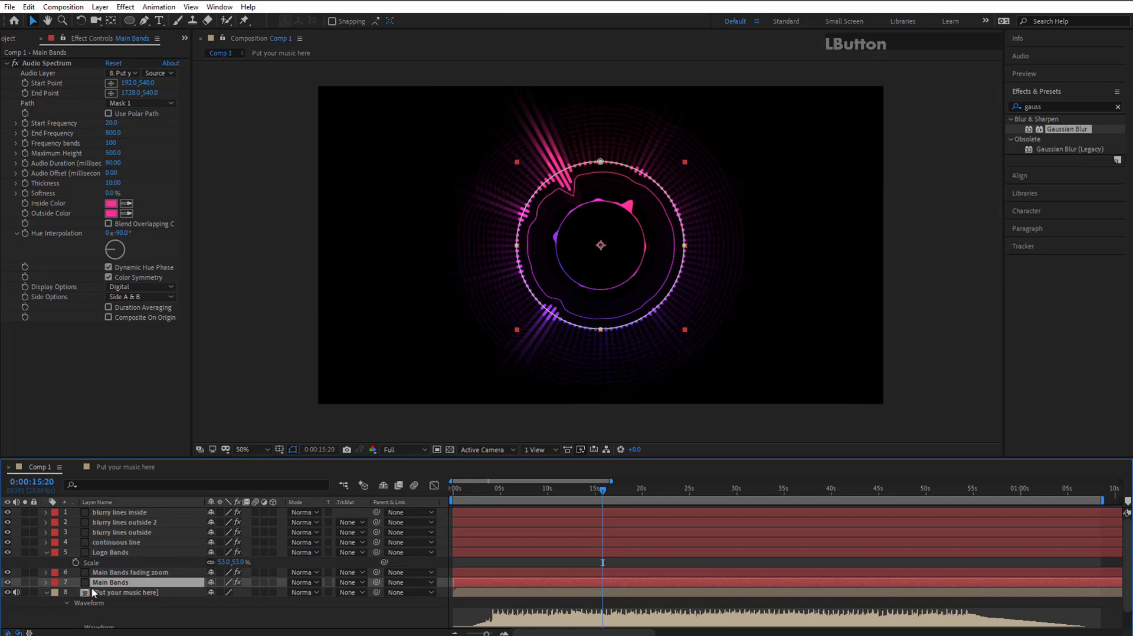
{"action": "left_click", "coordinate": [7, 583]}
{"action": "left_click", "coordinate": [8, 582]}
{"action": "key", "text": "ctrl+d"}
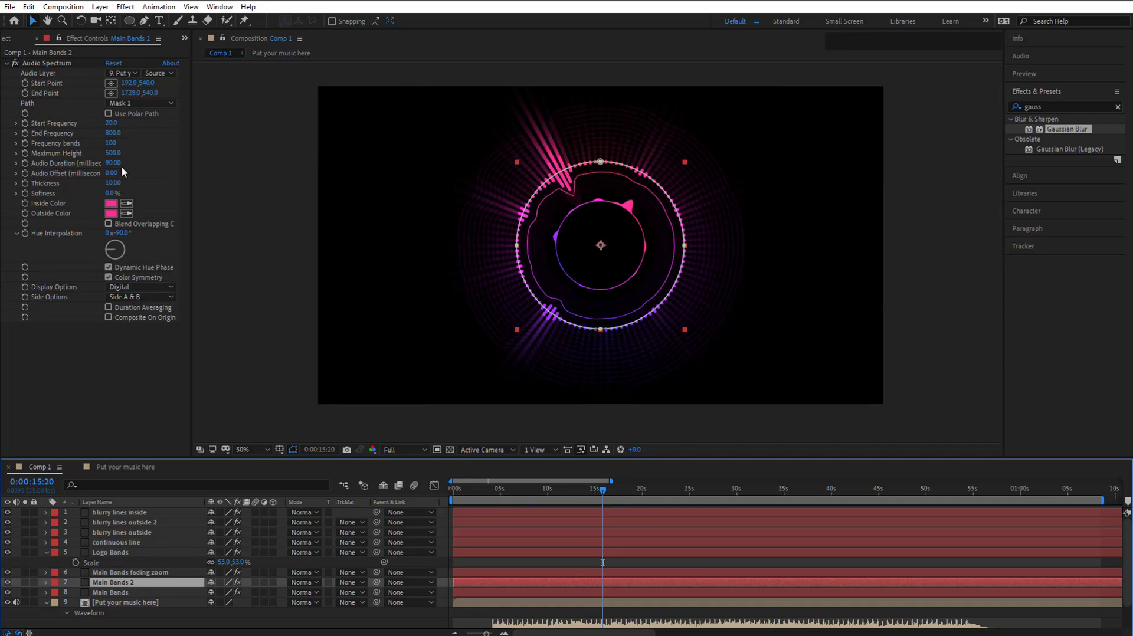
{"action": "left_click_drag", "start_coordinate": [125, 154], "coordinate": [384, 141]}
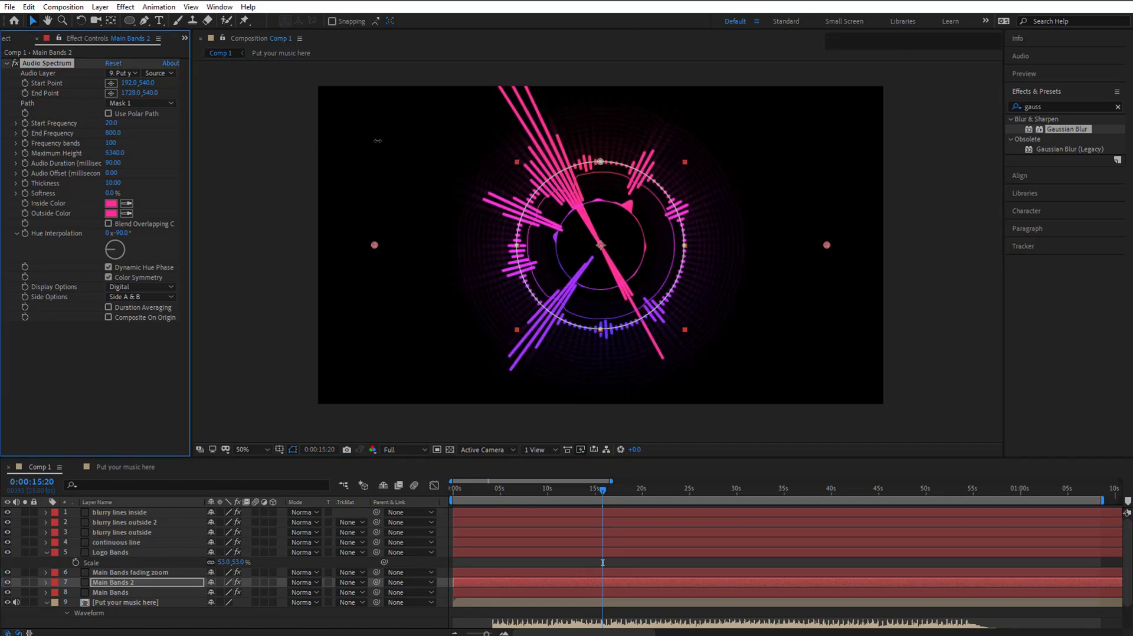
Apply Directional Blur to the Main Bands 2 layer with a blur length of about 166.
{"action": "left_click", "coordinate": [1039, 107]}
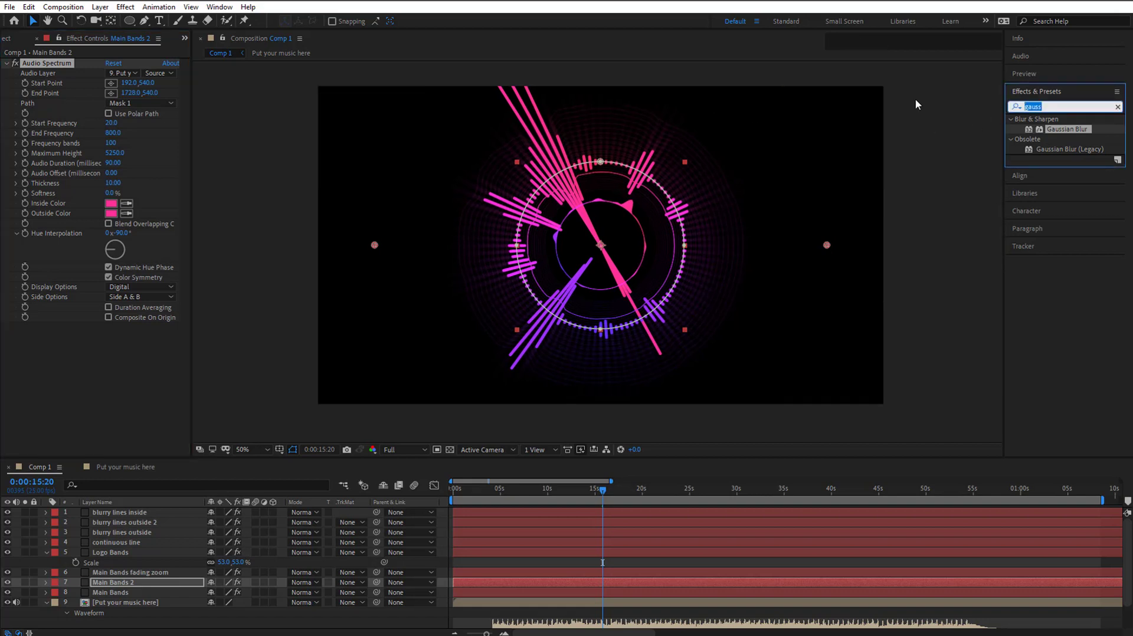
{"action": "type", "text": "direc"}
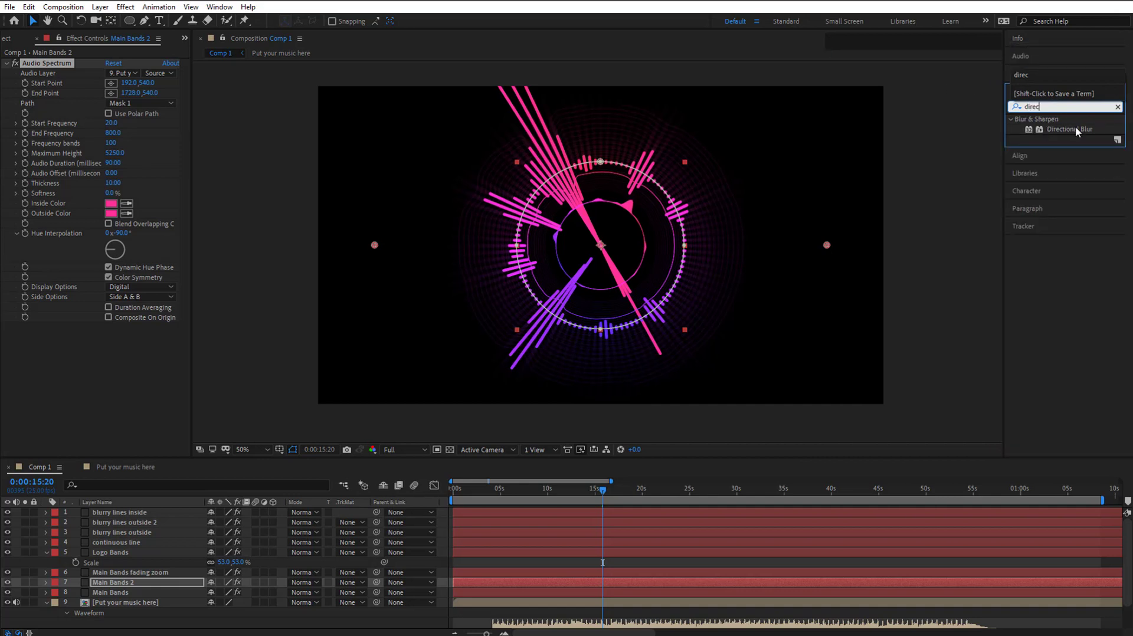
{"action": "double_click", "coordinate": [1075, 126]}
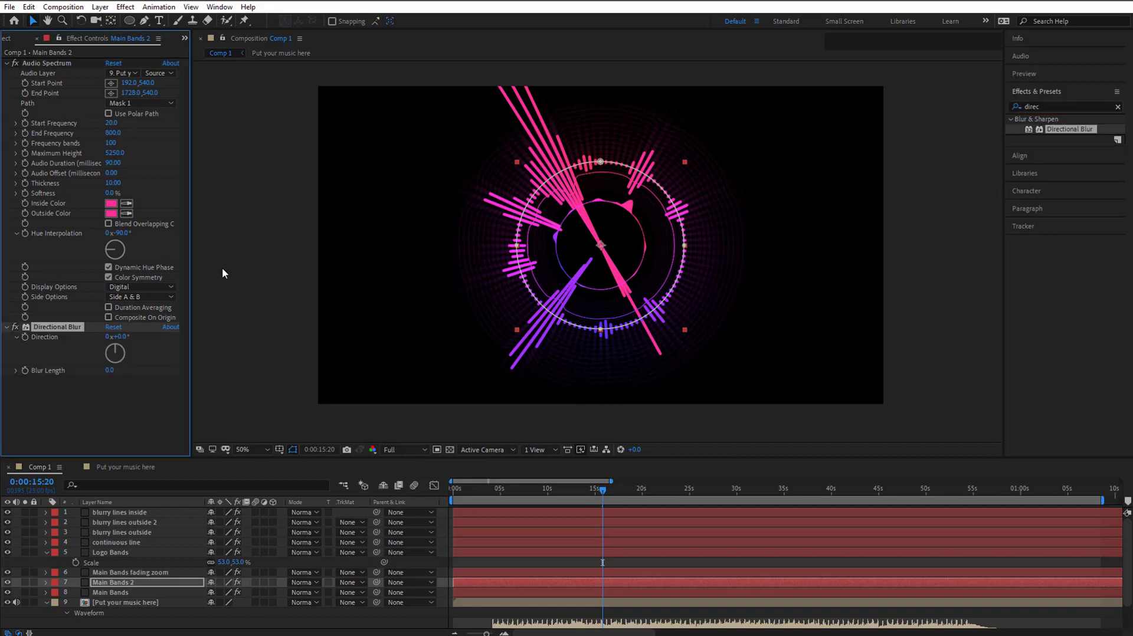
{"action": "left_click", "coordinate": [110, 371]}
{"action": "left_click_drag", "start_coordinate": [116, 371], "coordinate": [1030, 330]}
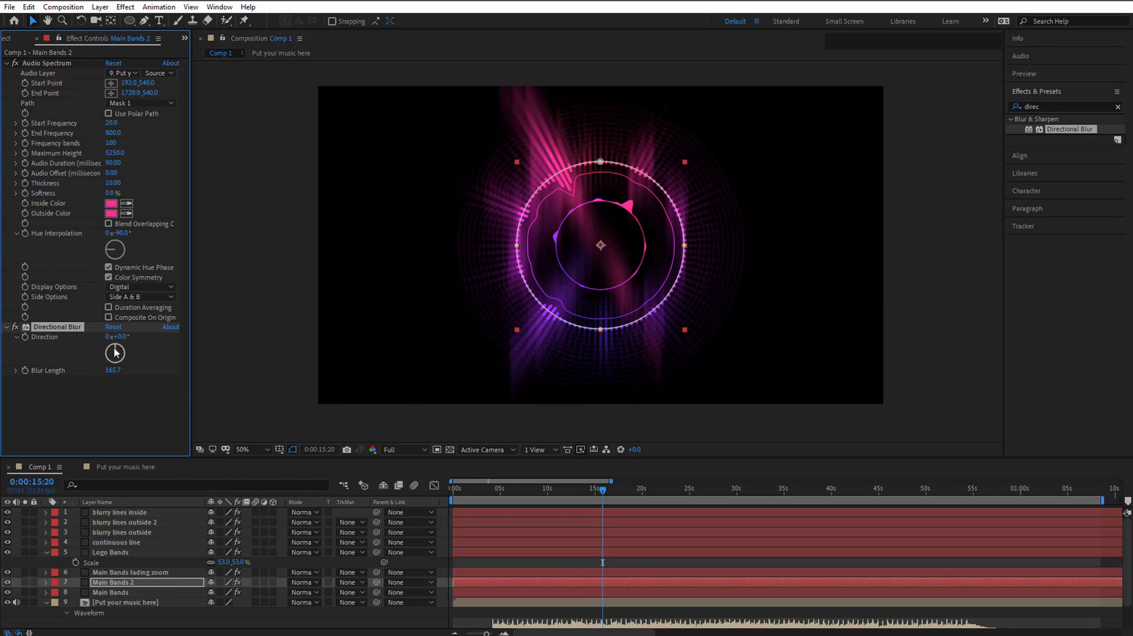
Set the Directional Blur direction on the Main Bands 2 layer to 90° for a horizontal smear.
{"action": "mouse_move", "coordinate": [116, 355]}
{"action": "left_mouse_down"}
{"action": "mouse_move", "coordinate": [111, 369]}
{"action": "mouse_move", "coordinate": [103, 353]}
{"action": "left_mouse_up"}
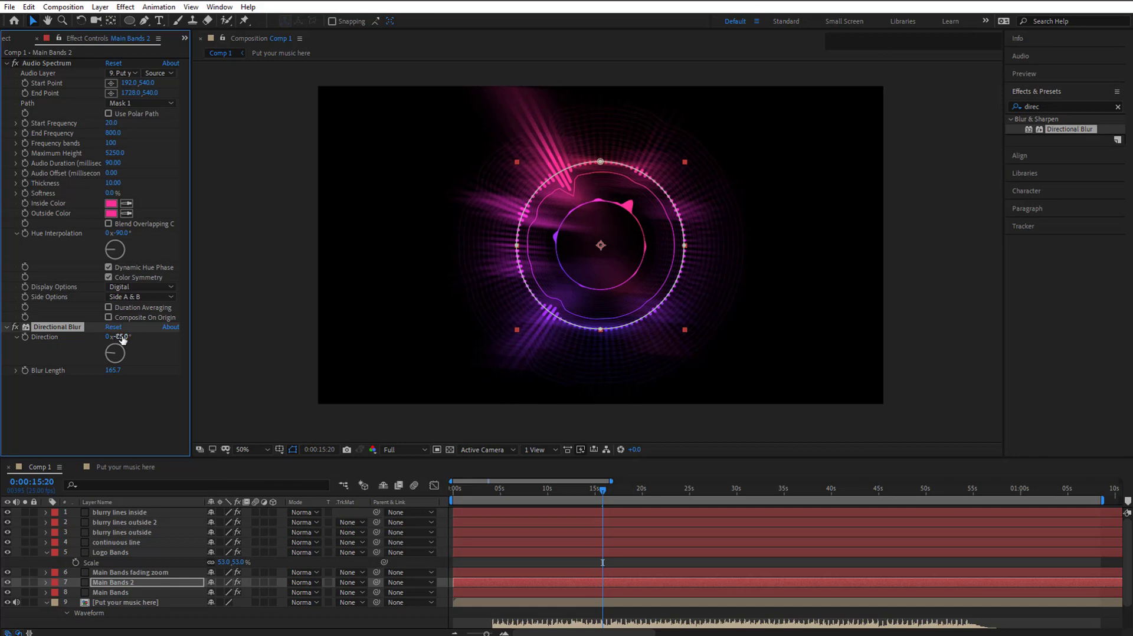
{"action": "left_click", "coordinate": [122, 337]}
{"action": "type", "text": "90"}
{"action": "left_click", "coordinate": [132, 410]}
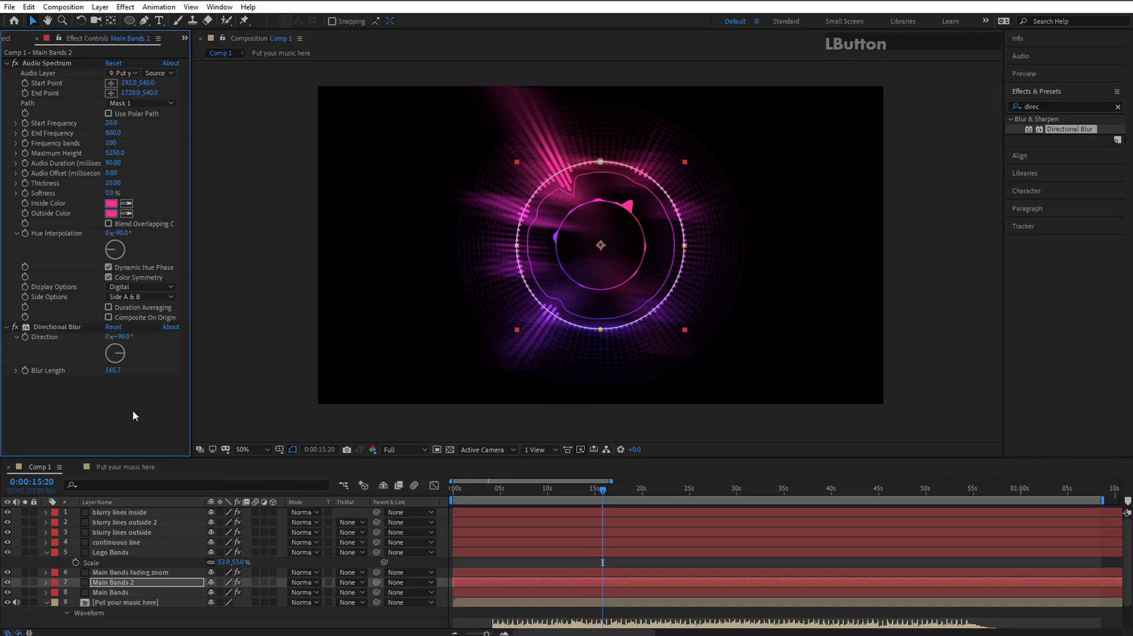
Increase the Main Bands 2 layer's Directional Blur length to 1000 and its Audio Spectrum maximum height to 15180.
{"action": "left_click_drag", "start_coordinate": [113, 370], "coordinate": [741, 353]}
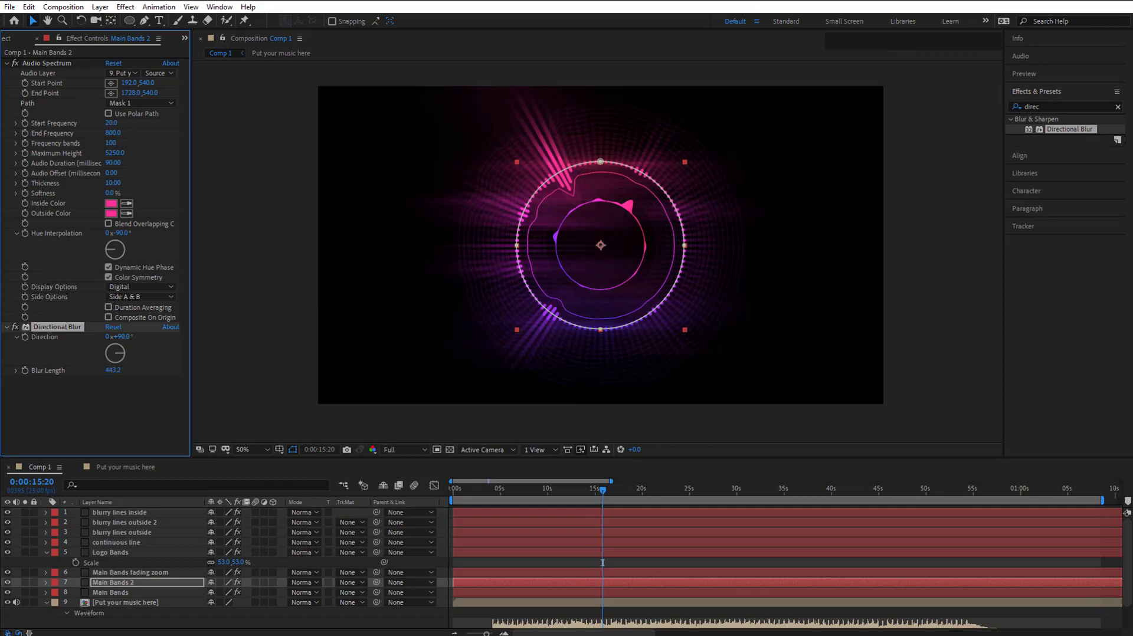
{"action": "mouse_move", "coordinate": [112, 372]}
{"action": "left_mouse_down"}
{"action": "mouse_move", "coordinate": [741, 370]}
{"action": "mouse_move", "coordinate": [3, 370]}
{"action": "left_mouse_up"}
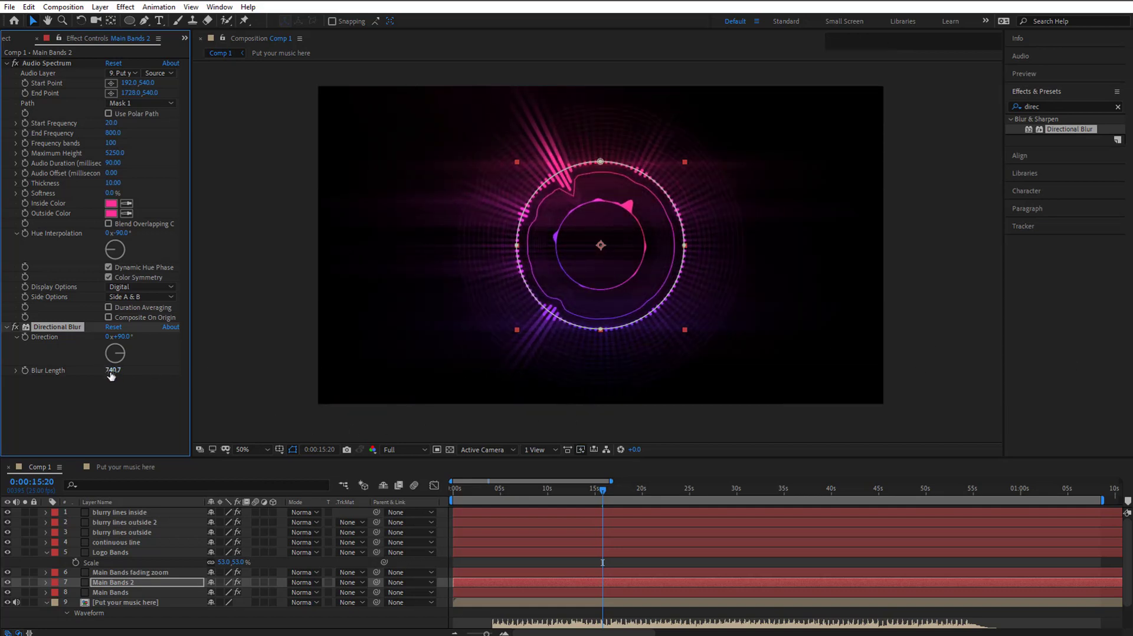
{"action": "left_click_drag", "start_coordinate": [112, 370], "coordinate": [1132, 295]}
{"action": "left_click_drag", "start_coordinate": [109, 376], "coordinate": [261, 371]}
{"action": "left_click_drag", "start_coordinate": [120, 376], "coordinate": [696, 376]}
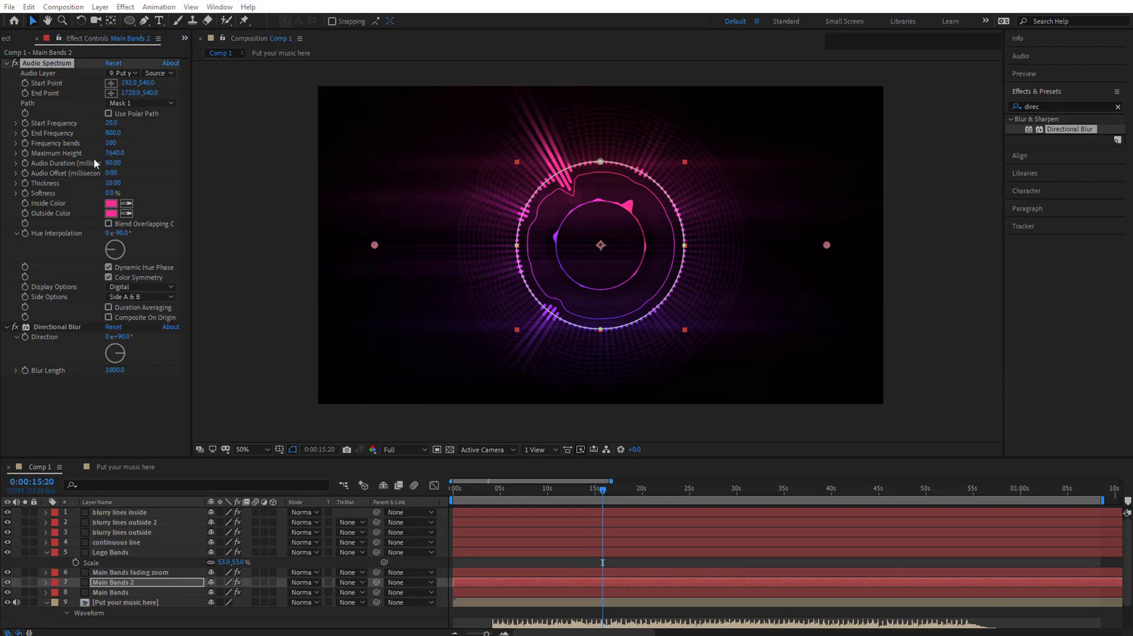
{"action": "left_click_drag", "start_coordinate": [112, 153], "coordinate": [522, 112]}
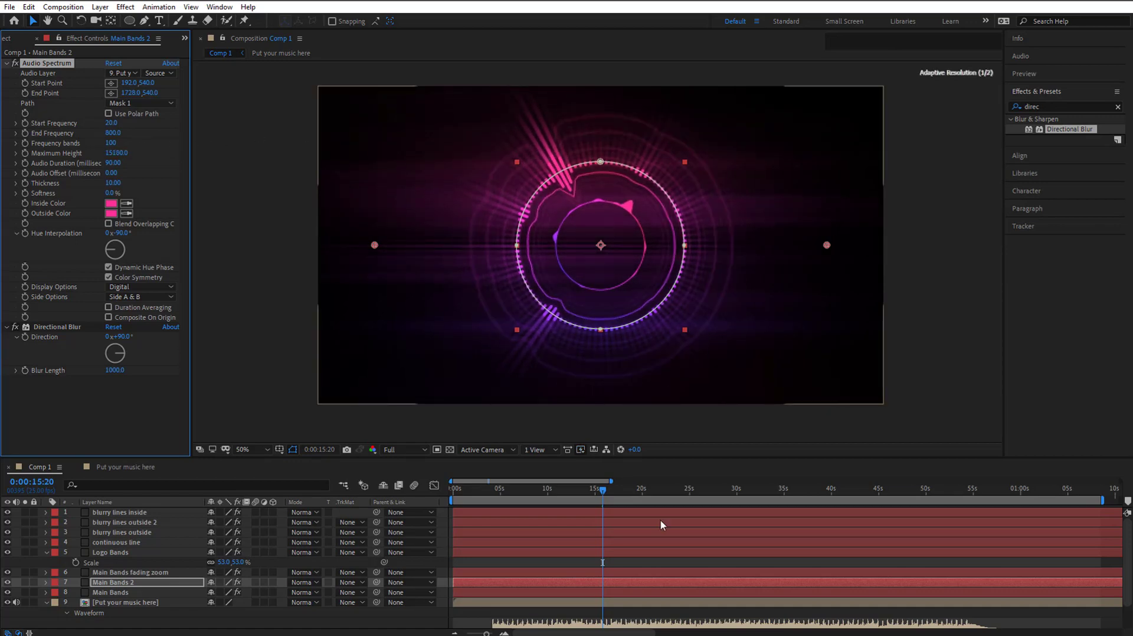
{"action": "left_click_drag", "start_coordinate": [552, 490], "coordinate": [605, 501]}
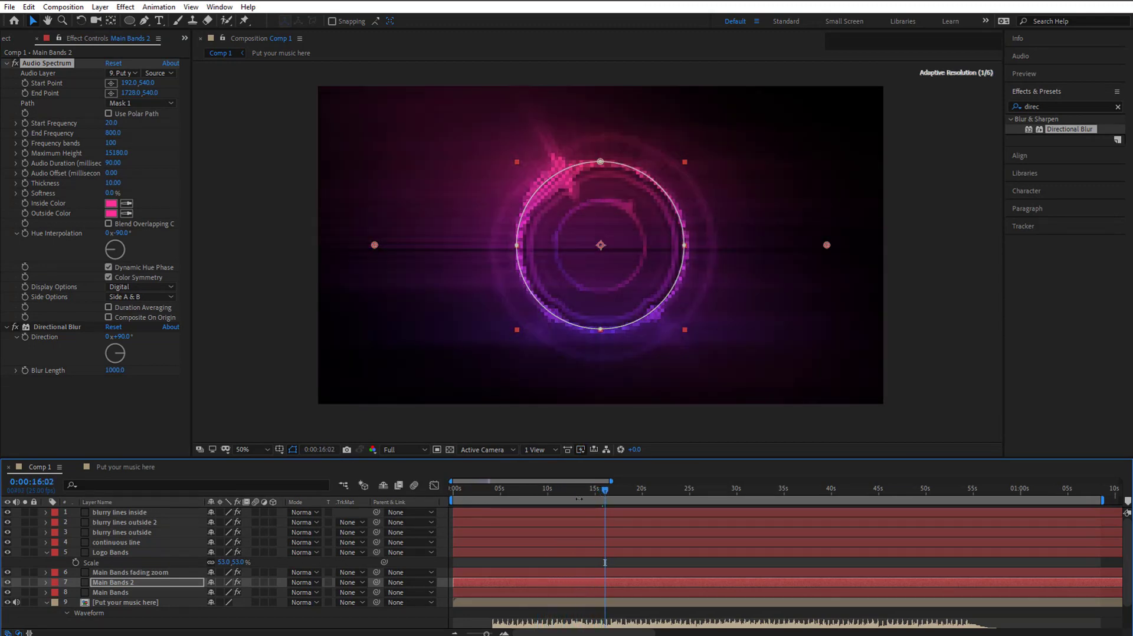
Rename the Main Bands 2 layer as Main Bands Directional Blur.
{"action": "left_click", "coordinate": [120, 585]}
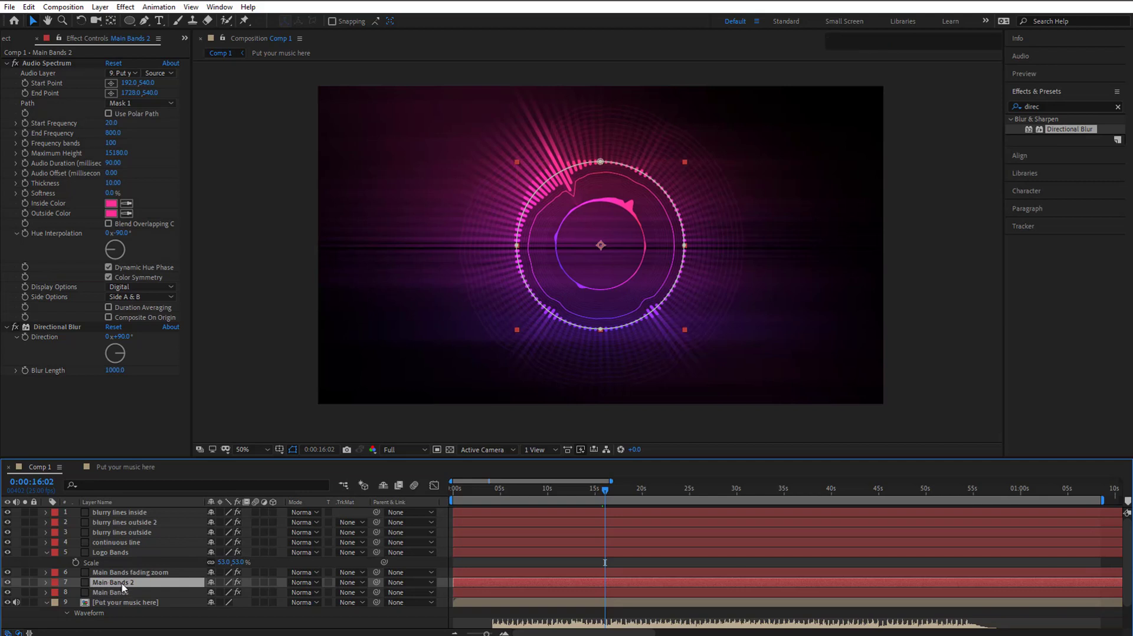
{"action": "key", "text": "Return"}
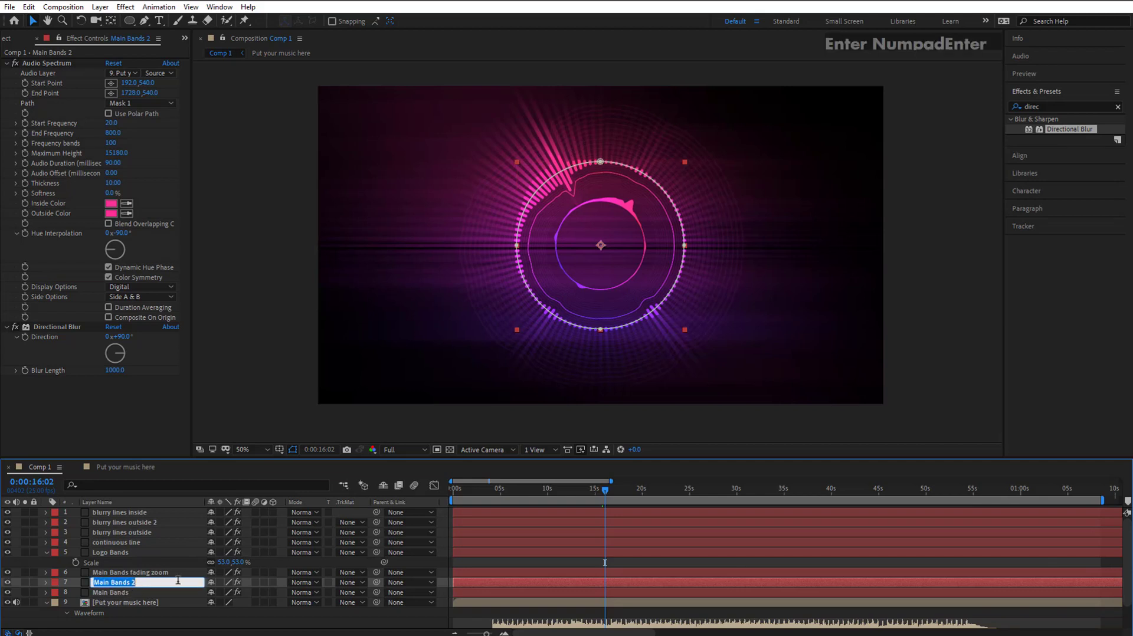
{"action": "type", "text": "Main Band"}
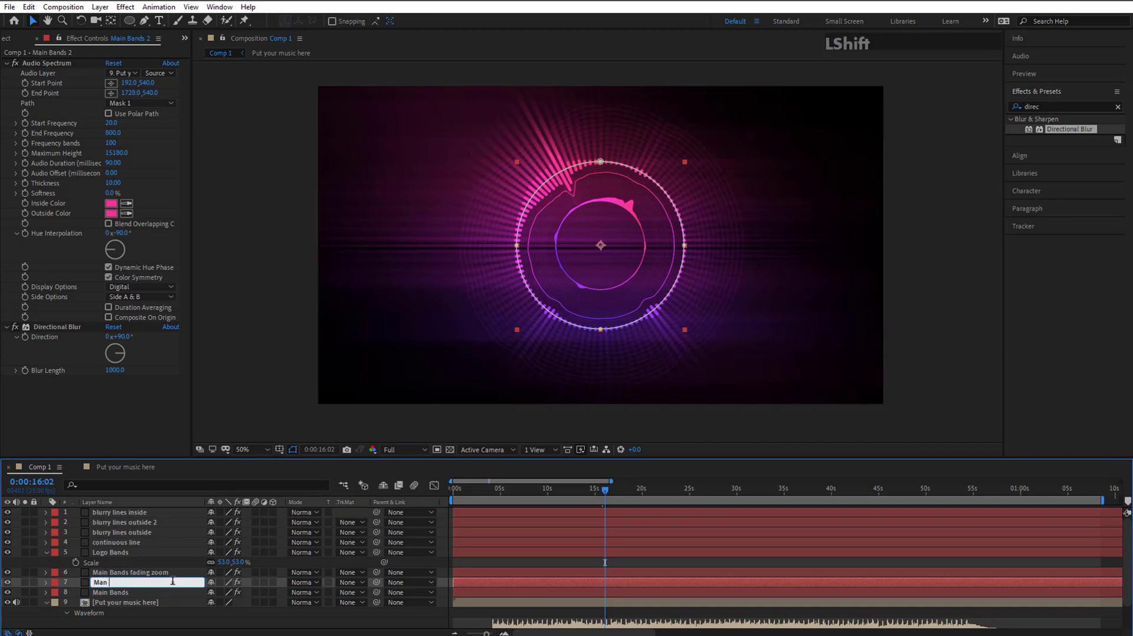
{"action": "type", "text": "s Directional Blur"}
{"action": "left_click", "coordinate": [540, 384]}
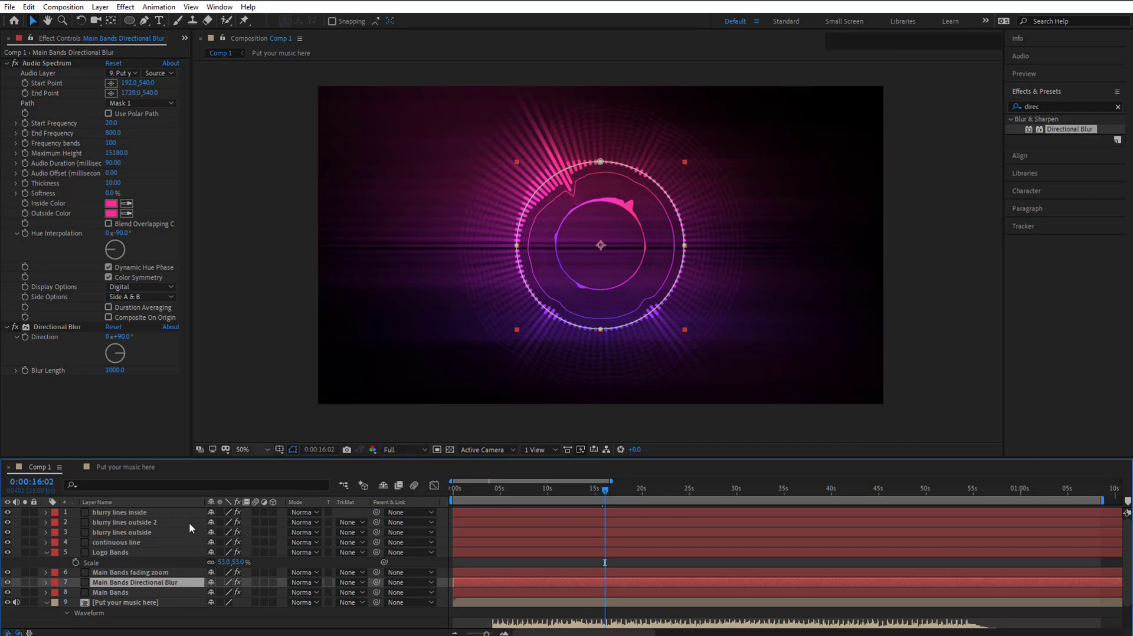
Lower the Main Bands Directional Blur layer's opacity to 39% and check the look at 0:00:19:00.
{"action": "left_click", "coordinate": [46, 583]}
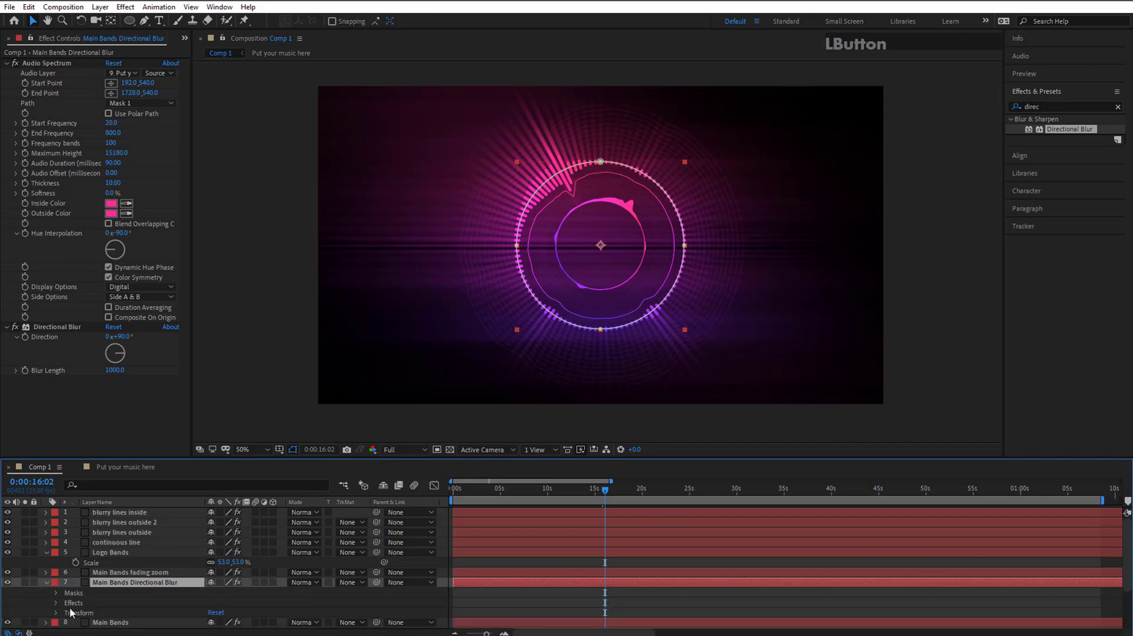
{"action": "left_click", "coordinate": [58, 613]}
{"action": "scroll", "coordinate": [87, 617], "scroll_direction": "down", "scroll_amount": 1}
{"action": "left_click", "coordinate": [90, 595]}
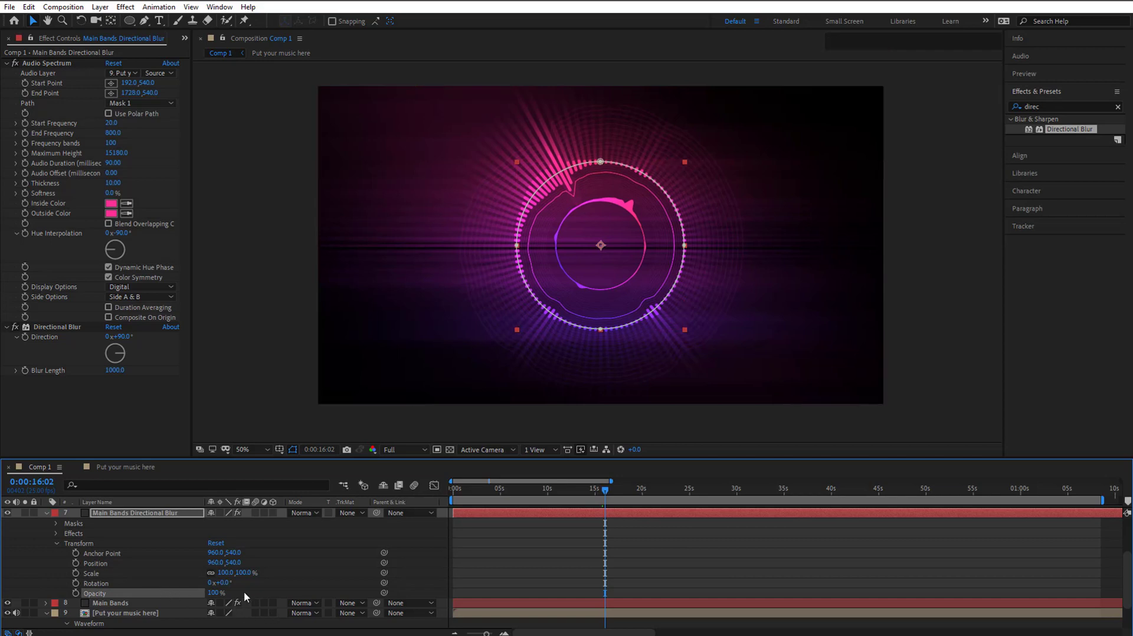
{"action": "left_click_drag", "start_coordinate": [214, 599], "coordinate": [176, 597]}
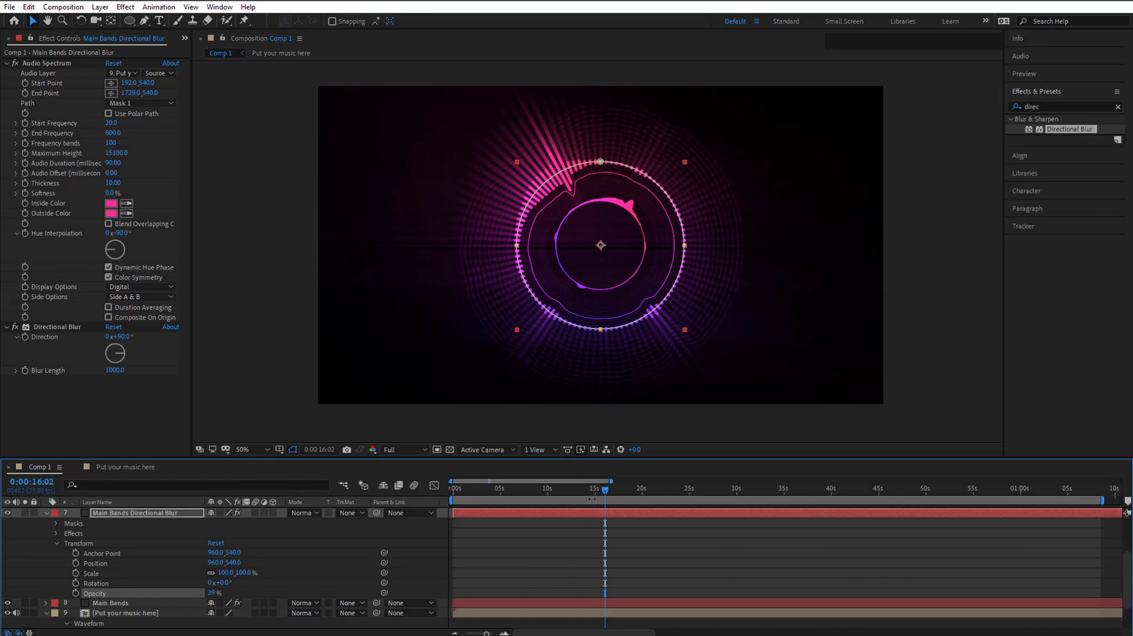
{"action": "left_click_drag", "start_coordinate": [602, 491], "coordinate": [633, 497]}
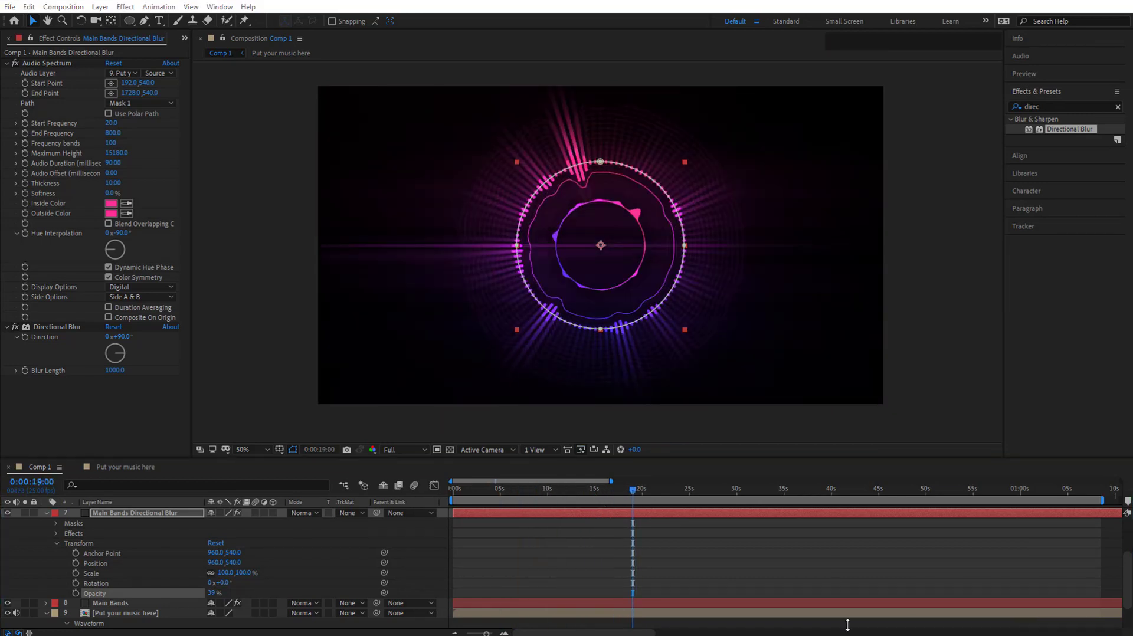
Collapse all expanded layer properties in Comp 1, including the music layer's waveform, and clear the layer selection.
{"action": "left_click", "coordinate": [47, 513]}
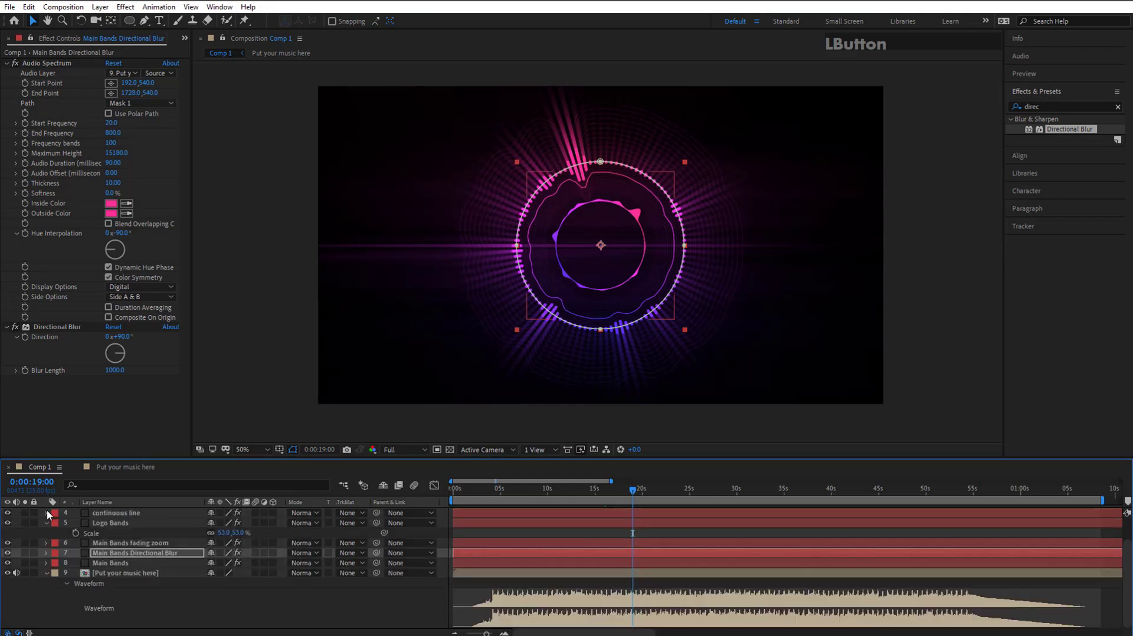
{"action": "scroll", "coordinate": [46, 519], "scroll_direction": "up", "scroll_amount": 2}
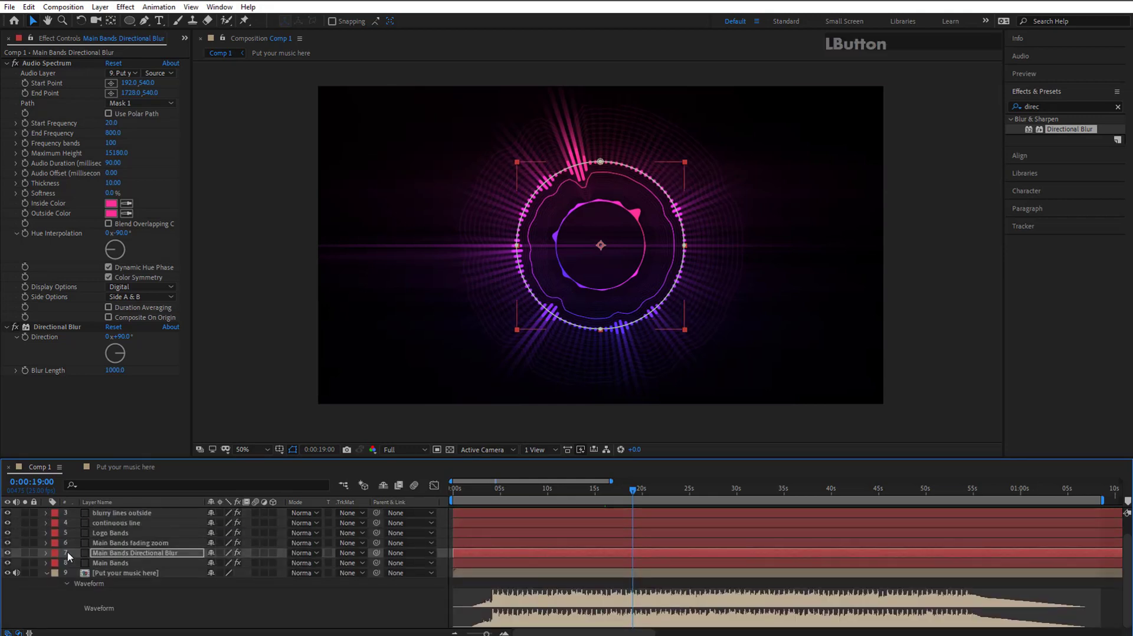
{"action": "left_click", "coordinate": [46, 573]}
{"action": "left_click", "coordinate": [90, 607]}
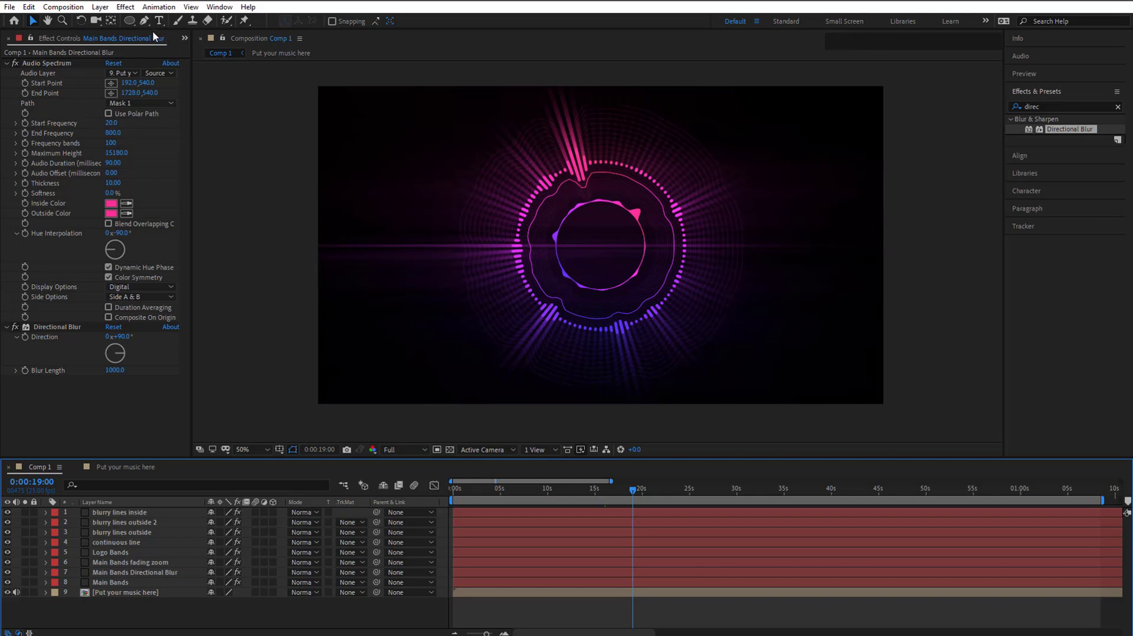
Draw a filled rectangle shape slightly larger than the whole composition and move its layer beneath all other layers.
{"action": "left_click_drag", "start_coordinate": [132, 23], "coordinate": [205, 20]}
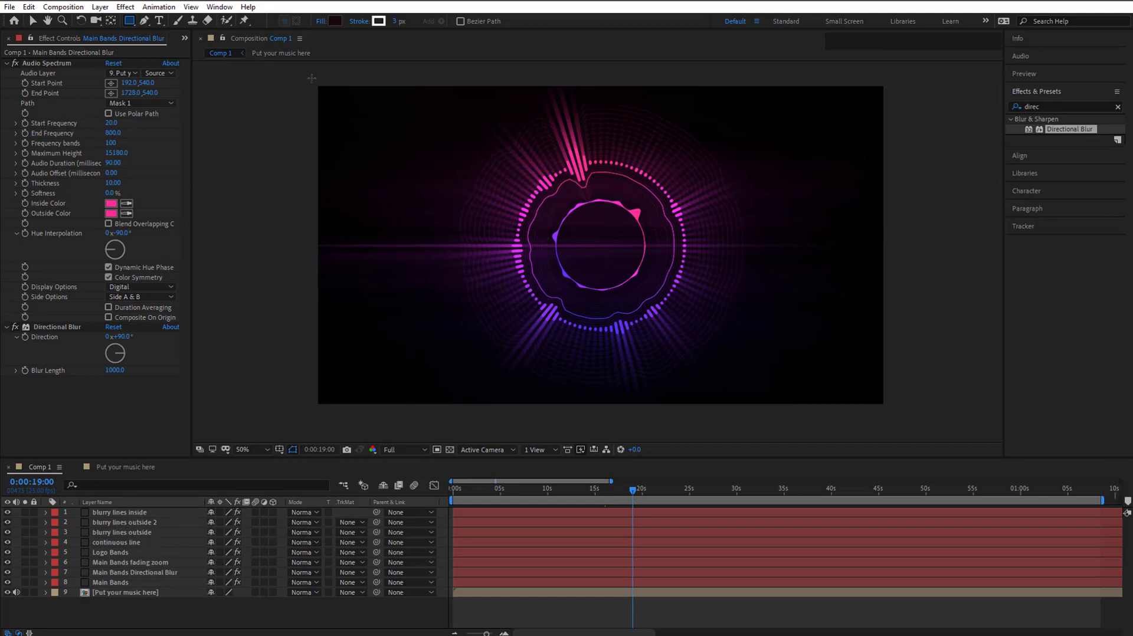
{"action": "mouse_move", "coordinate": [307, 75]}
{"action": "left_mouse_down"}
{"action": "mouse_move", "coordinate": [832, 407]}
{"action": "mouse_move", "coordinate": [913, 421]}
{"action": "left_mouse_up"}
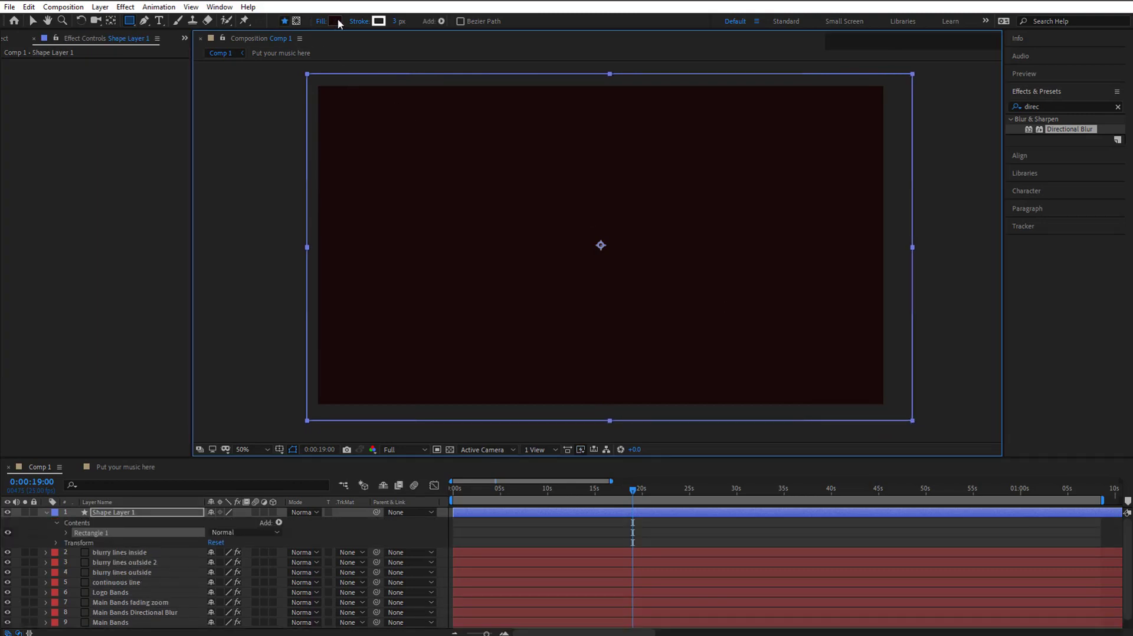
{"action": "left_click_drag", "start_coordinate": [135, 514], "coordinate": [167, 621]}
Rename the rectangle's shape layer as BG.
{"action": "left_click", "coordinate": [122, 599]}
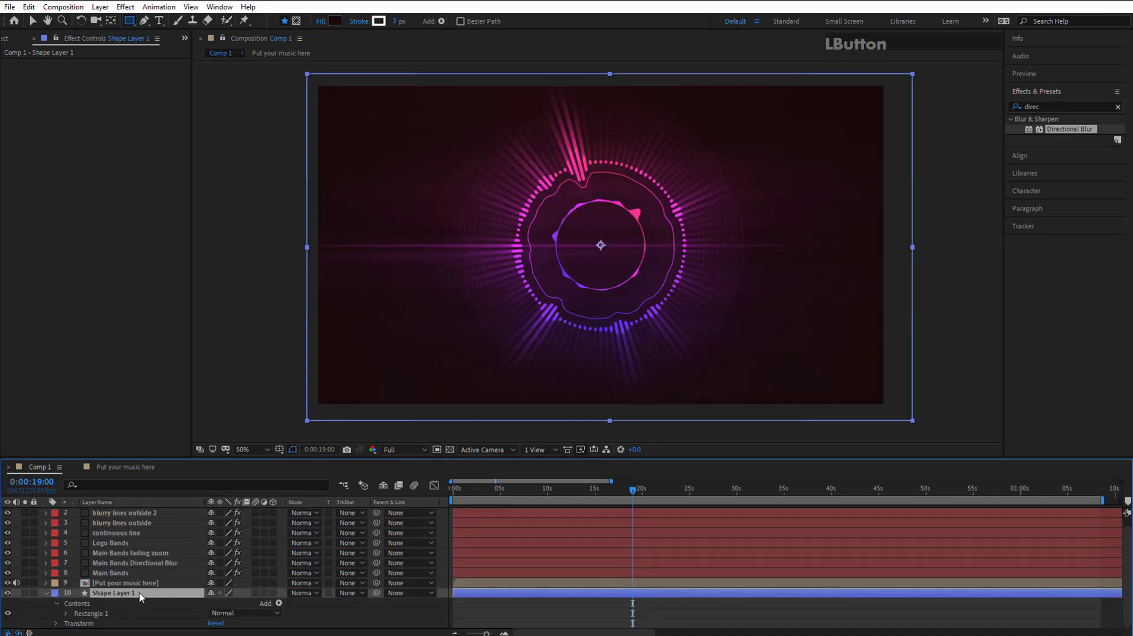
{"action": "key", "text": "Return"}
{"action": "type", "text": "BG"}
{"action": "key", "text": "Return"}
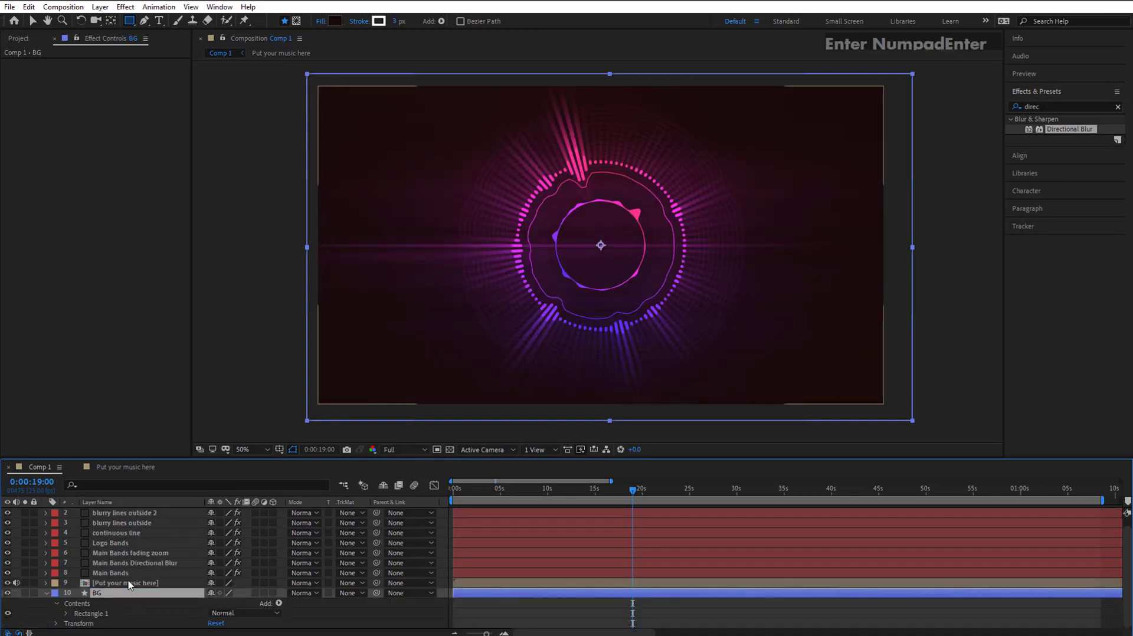
Sample the pink of the spectrum bars for the BG rectangle's fill and darken it to 12010A.
{"action": "left_click", "coordinate": [336, 22]}
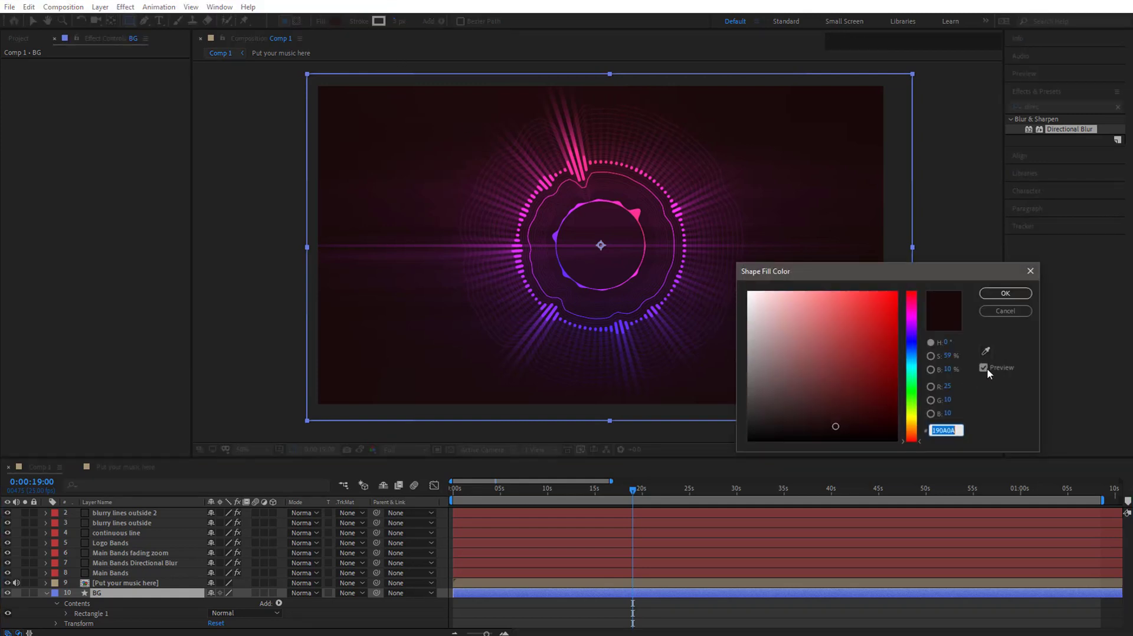
{"action": "left_click", "coordinate": [985, 351]}
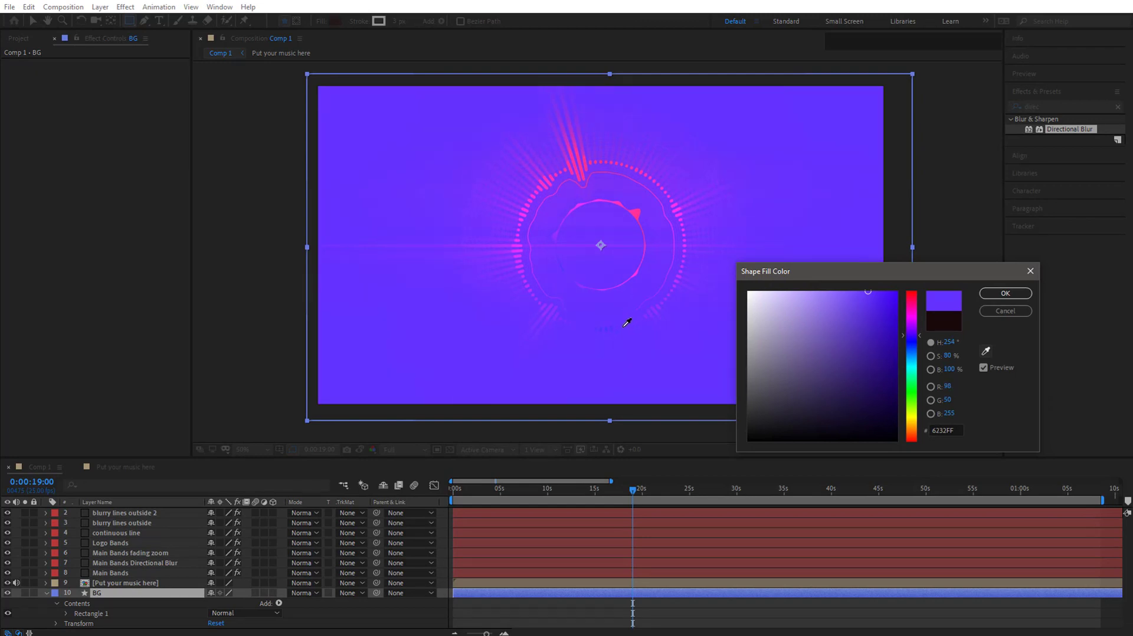
{"action": "left_click", "coordinate": [581, 170]}
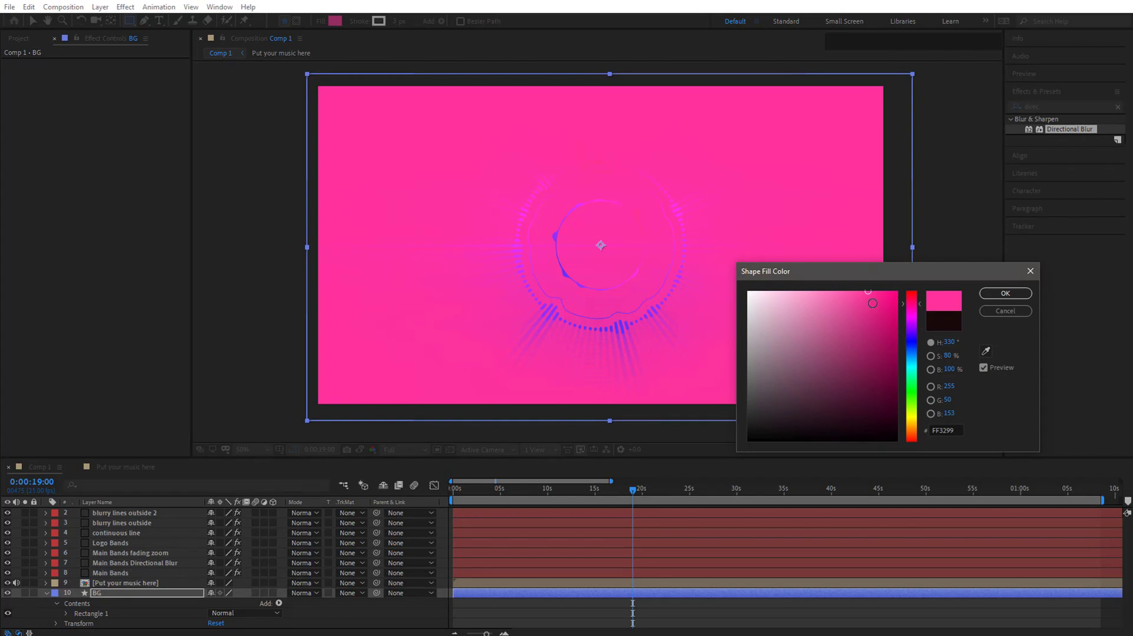
{"action": "left_click_drag", "start_coordinate": [869, 293], "coordinate": [887, 428]}
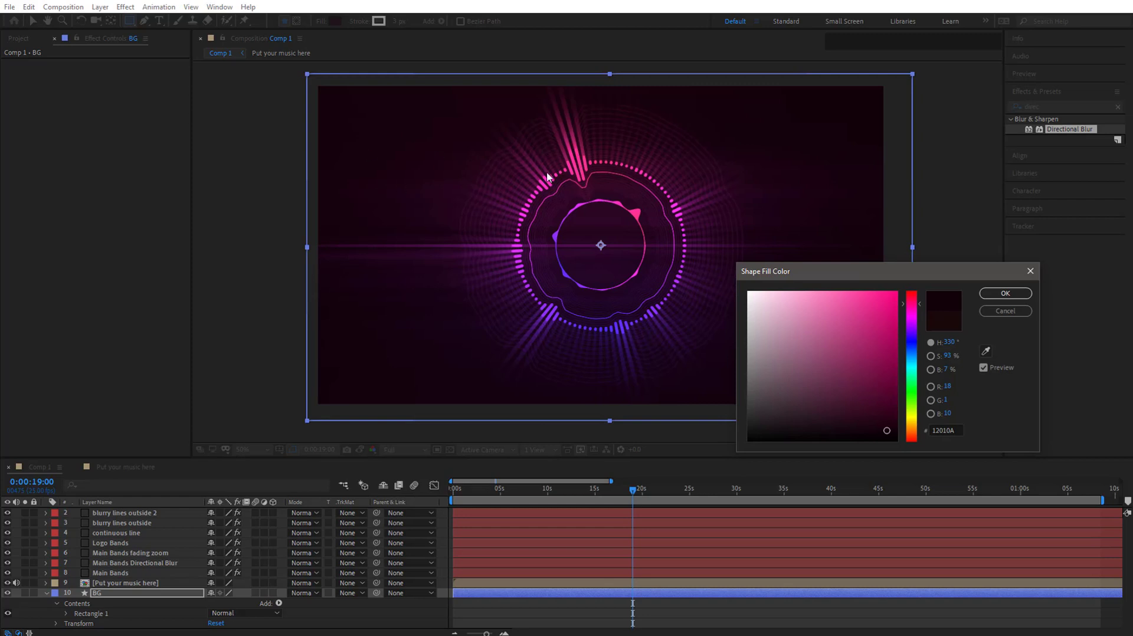
{"action": "left_click_drag", "start_coordinate": [843, 280], "coordinate": [949, 275]}
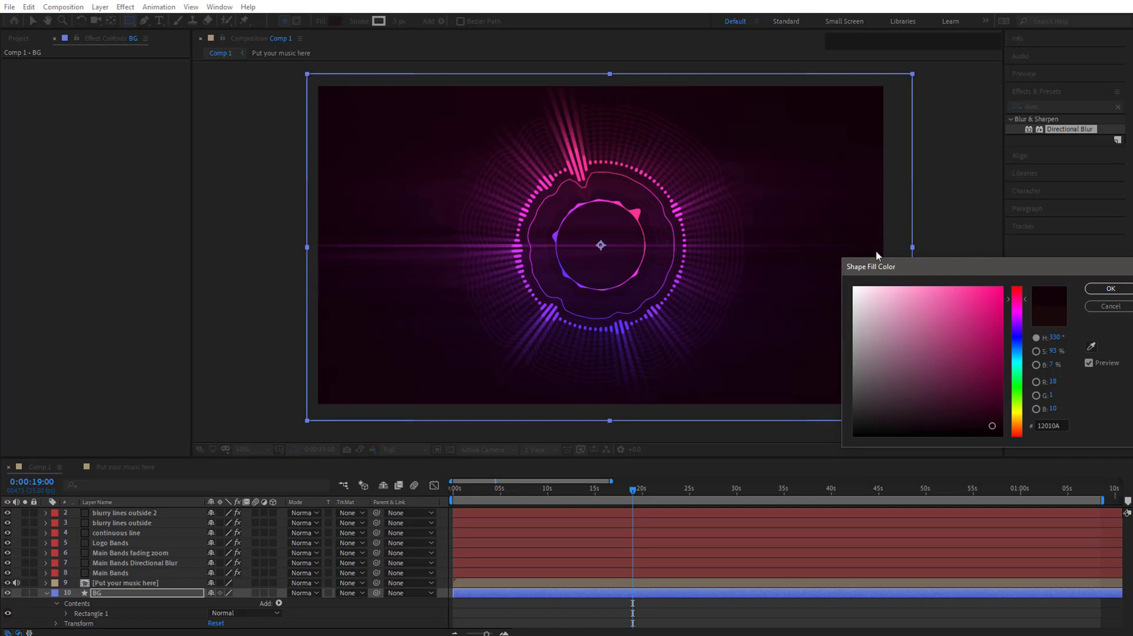
{"action": "left_click_drag", "start_coordinate": [955, 269], "coordinate": [770, 245]}
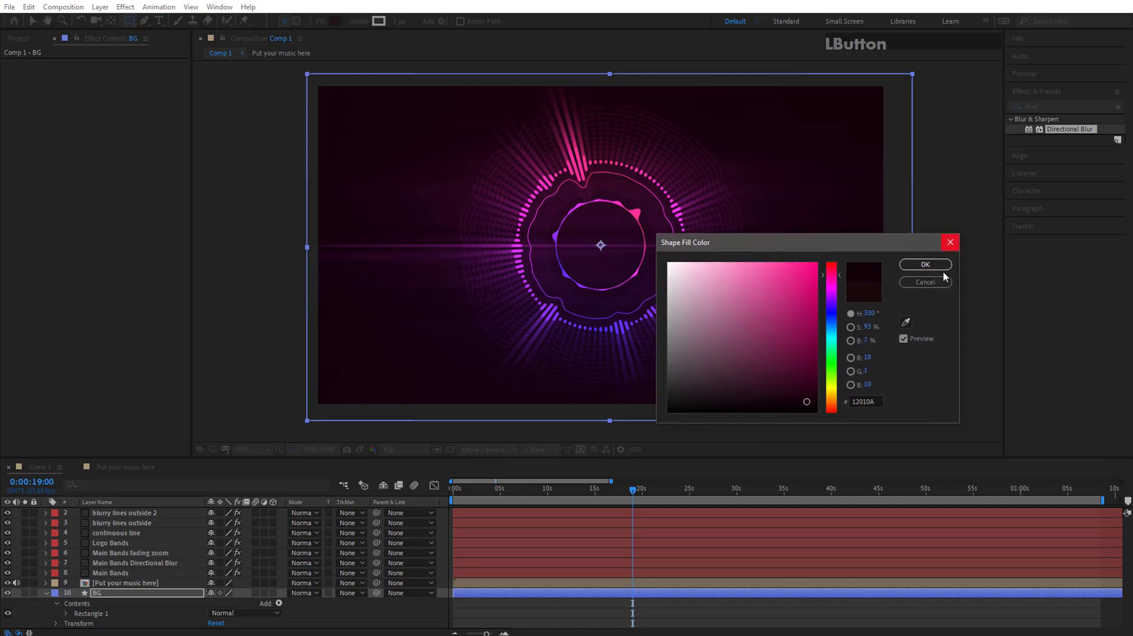
{"action": "left_click", "coordinate": [925, 267]}
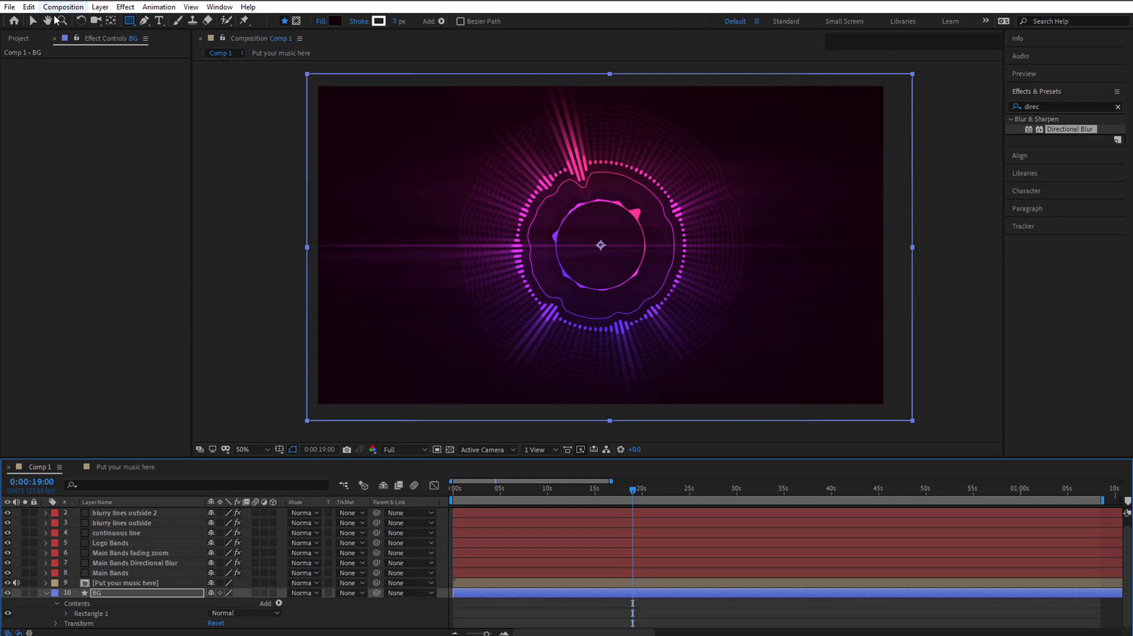
Find the CC Vignette effect and apply it to the BG layer.
{"action": "left_click", "coordinate": [33, 21]}
{"action": "left_click", "coordinate": [150, 593]}
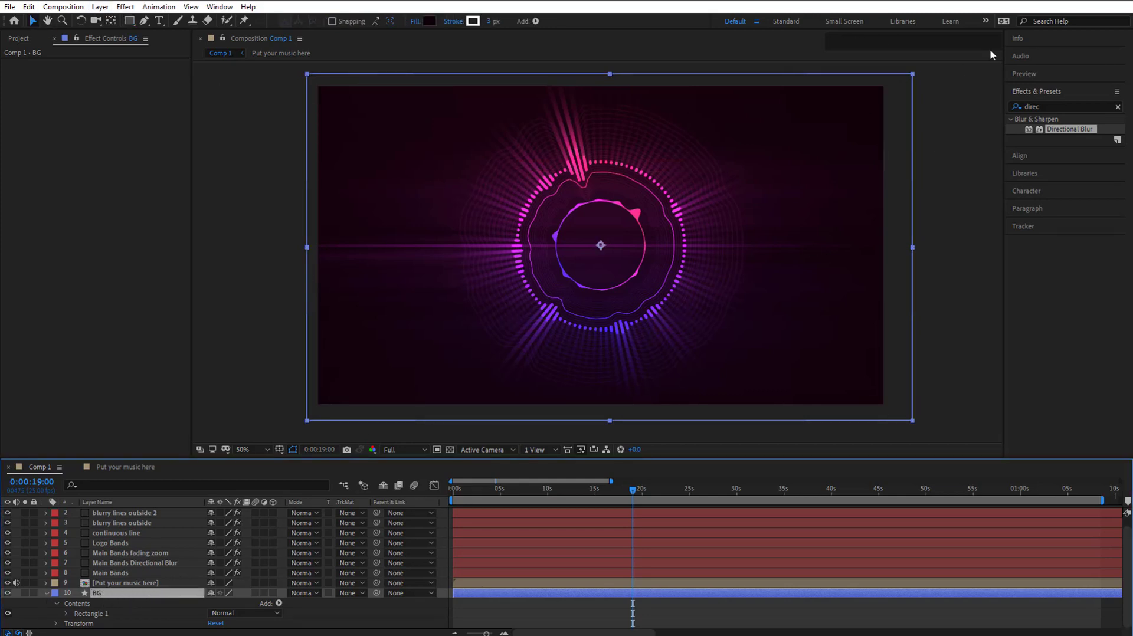
{"action": "left_click", "coordinate": [1027, 108]}
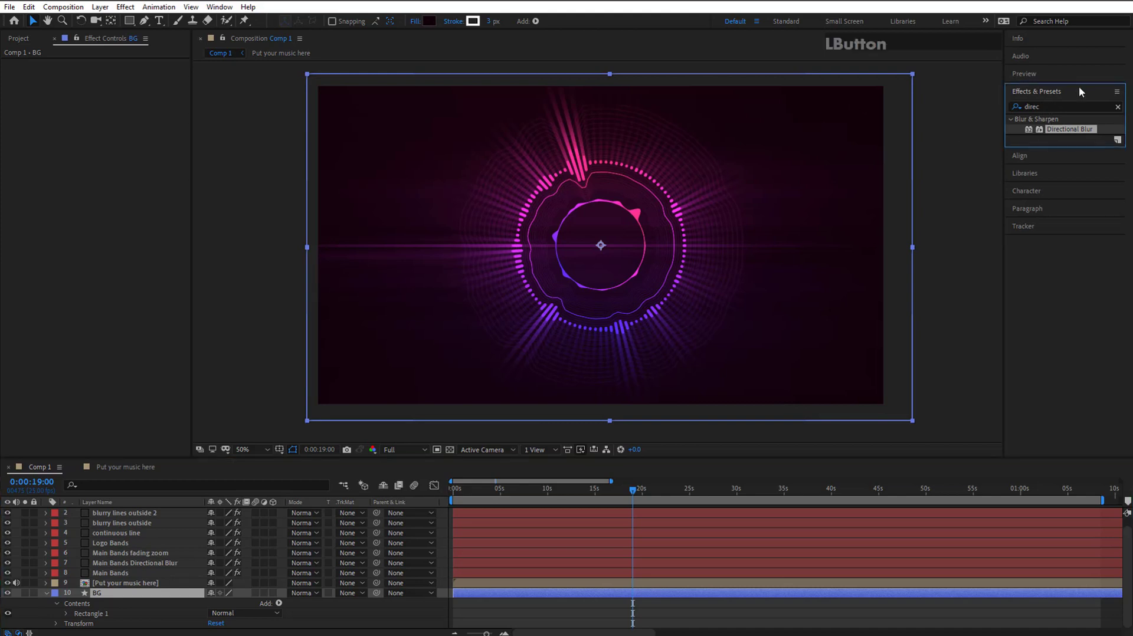
{"action": "double_click", "coordinate": [1051, 106]}
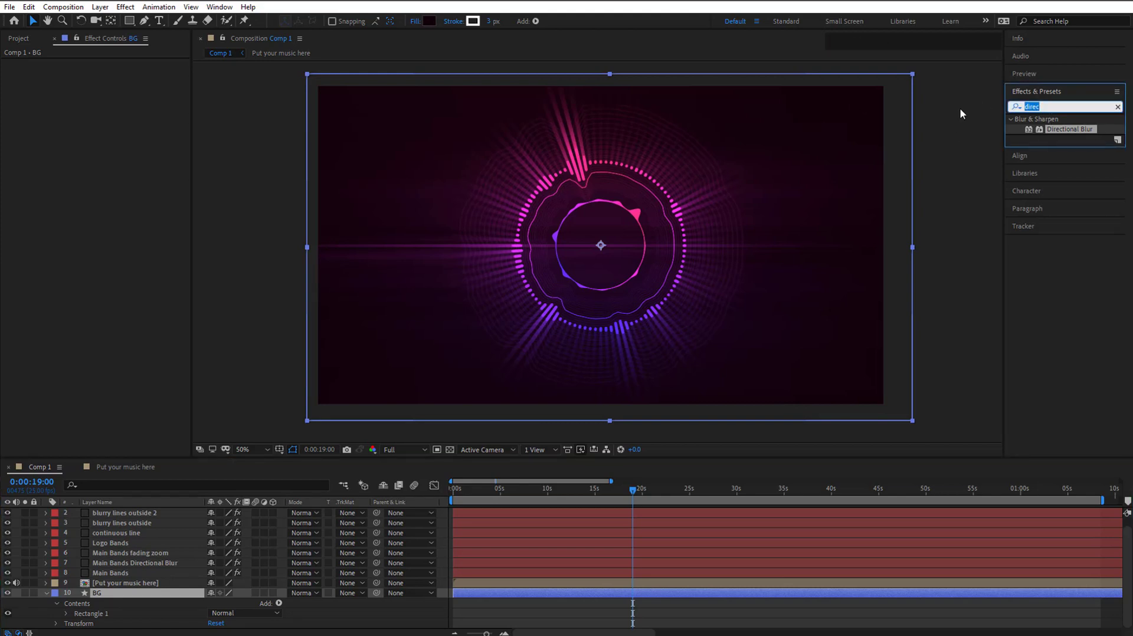
{"action": "type", "text": "vig"}
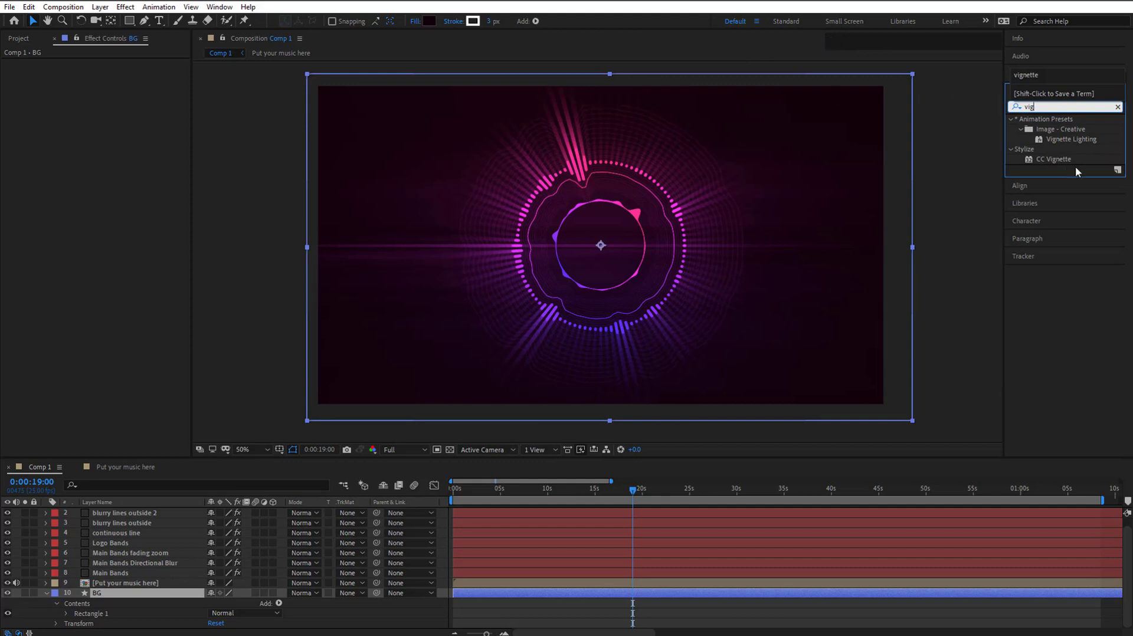
{"action": "left_click_drag", "start_coordinate": [1055, 159], "coordinate": [513, 215]}
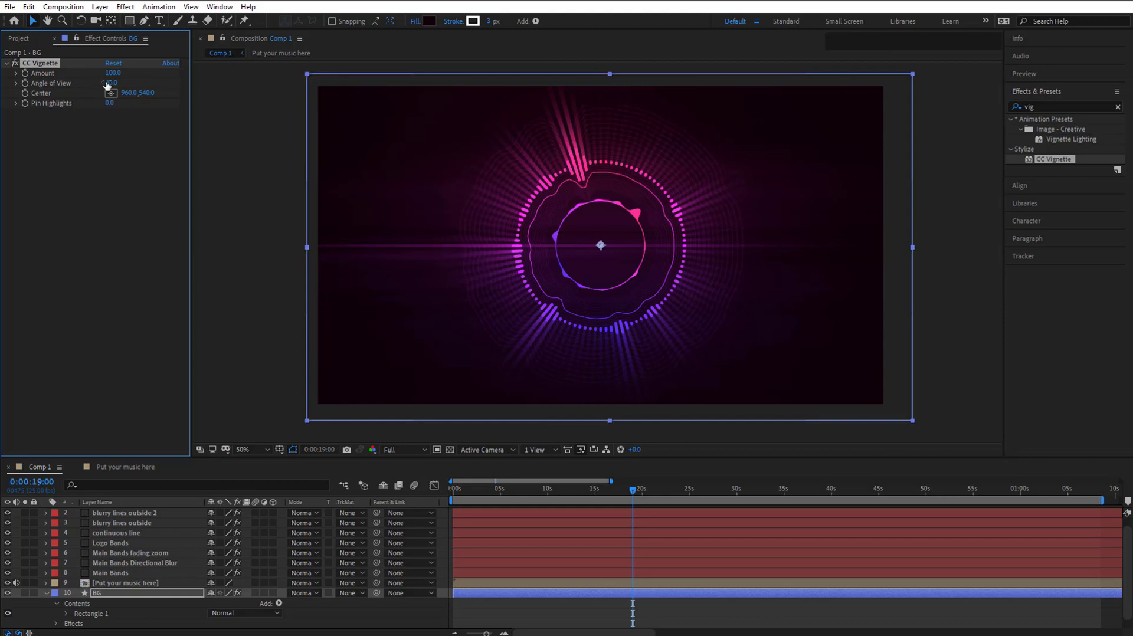
Set the CC Vignette amount on the BG layer to 130, then deselect and collapse the layer.
{"action": "left_click_drag", "start_coordinate": [113, 72], "coordinate": [372, 72]}
{"action": "left_click_drag", "start_coordinate": [456, 70], "coordinate": [266, 111]}
{"action": "key", "text": "period"}
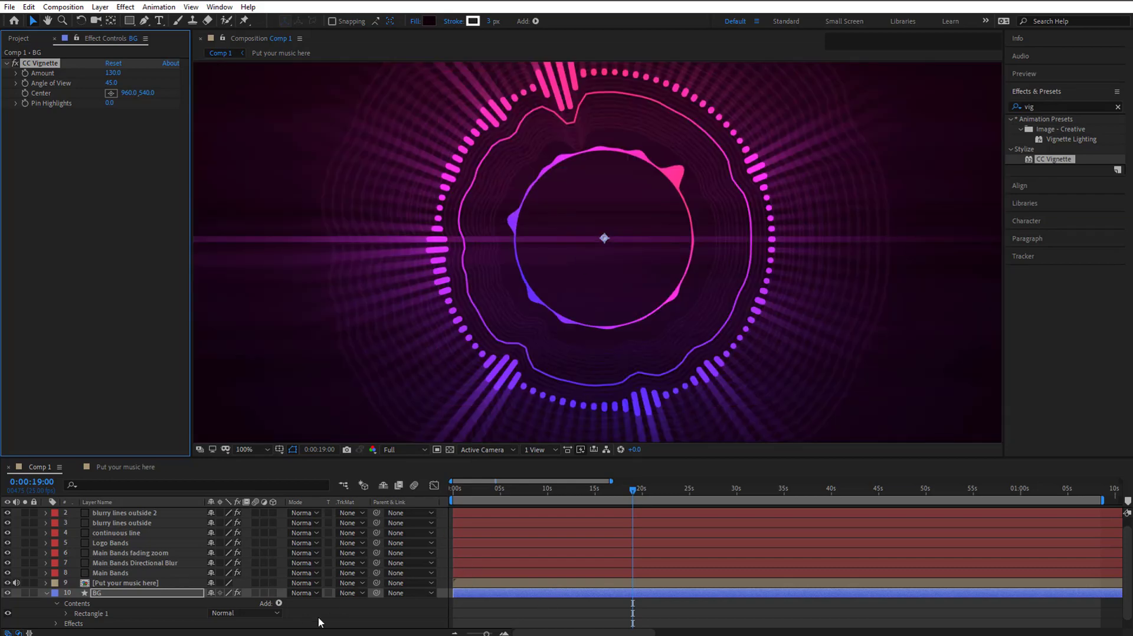
{"action": "left_click", "coordinate": [319, 622]}
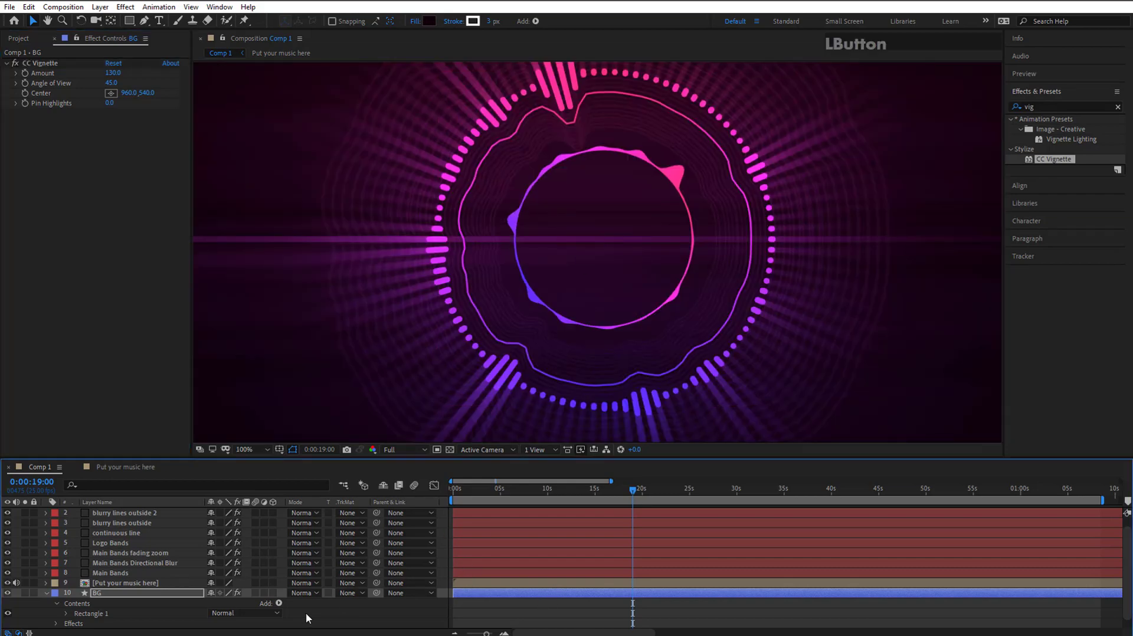
{"action": "left_click", "coordinate": [49, 597]}
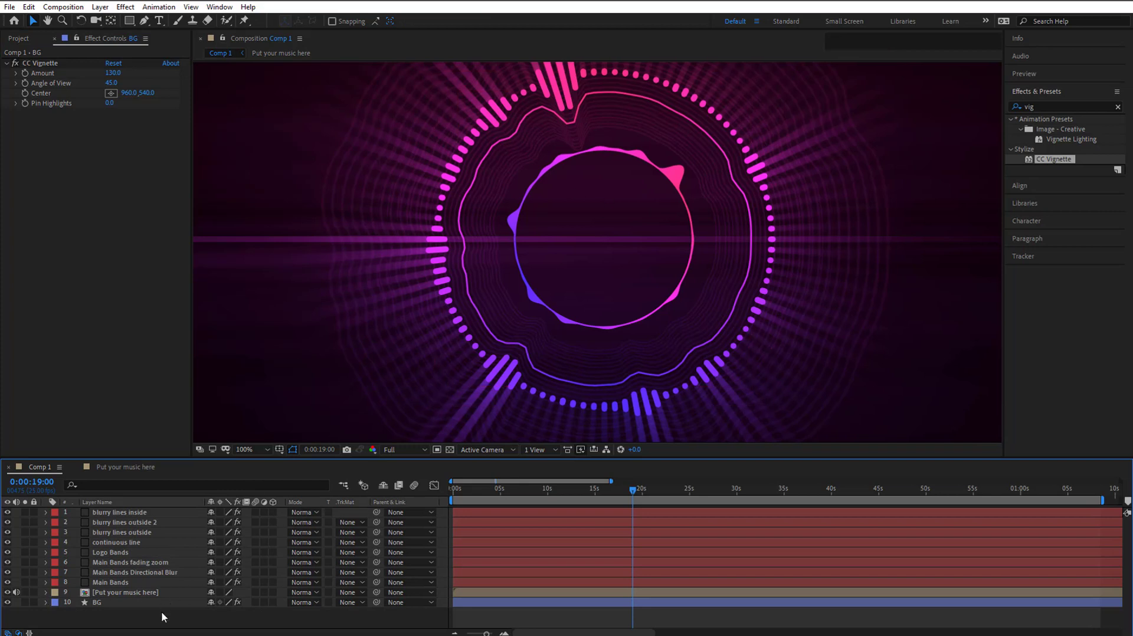
Draw a circle shape outward from the composition's centre, matching the inner logo spectrum ring.
{"action": "left_click_drag", "start_coordinate": [129, 21], "coordinate": [193, 45]}
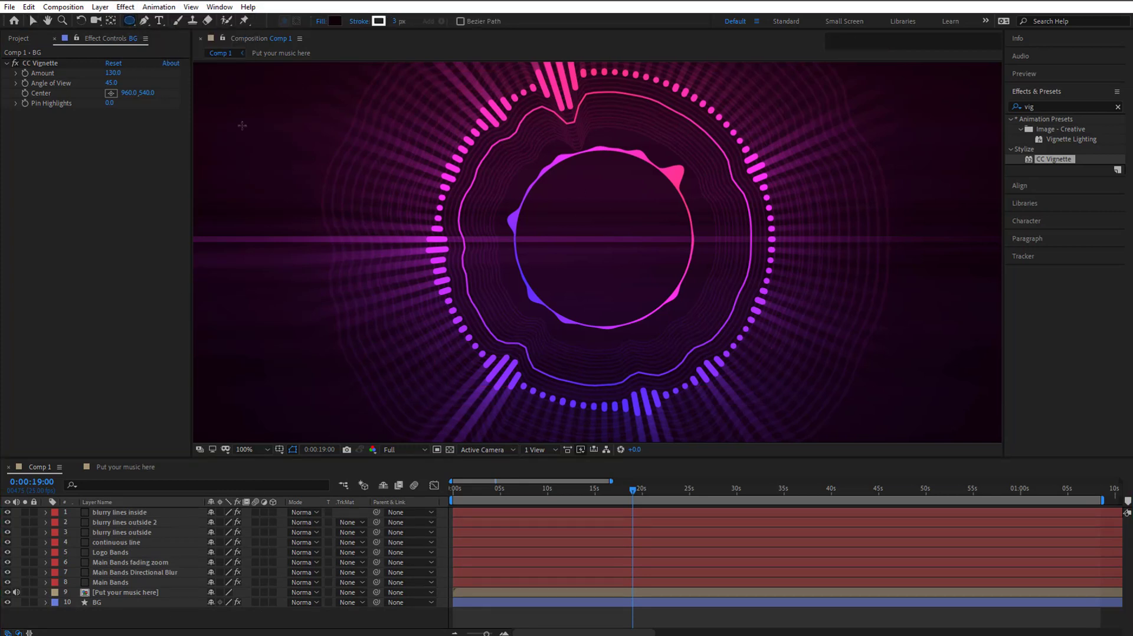
{"action": "key", "text": "period"}
{"action": "key", "text": "comma"}
{"action": "mouse_move", "coordinate": [600, 239]}
{"action": "left_mouse_down"}
{"action": "mouse_move", "coordinate": [650, 195]}
{"action": "mouse_move", "coordinate": [627, 223]}
{"action": "mouse_move", "coordinate": [648, 190]}
{"action": "mouse_move", "coordinate": [639, 196]}
{"action": "mouse_move", "coordinate": [692, 175]}
{"action": "left_mouse_up"}
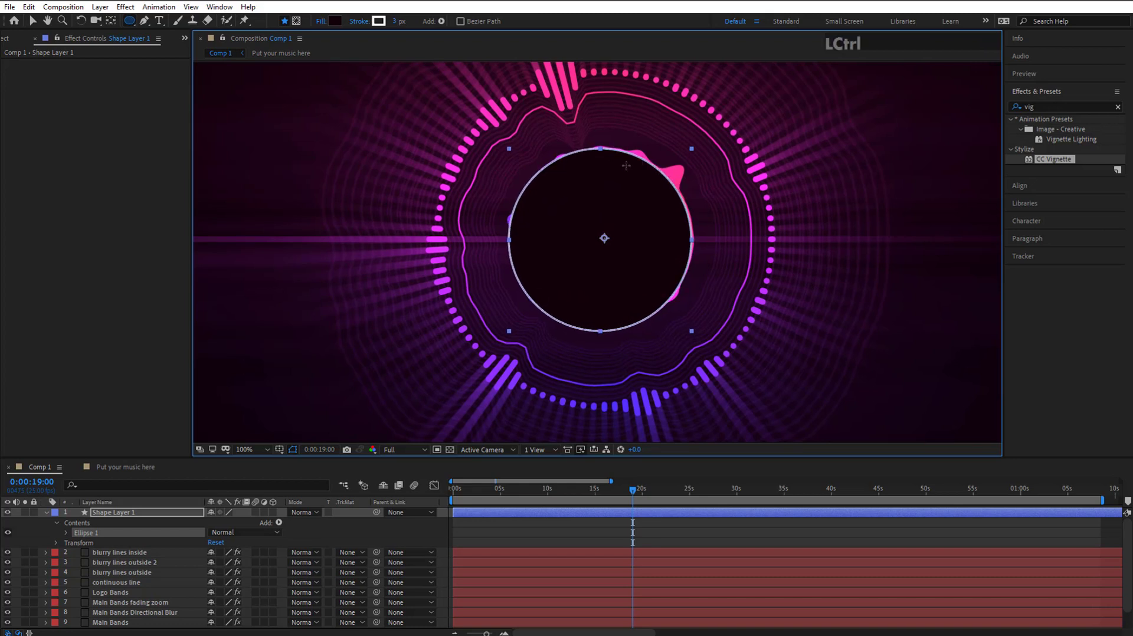
Remove the fill from the new circle shape so only its 3 px stroke is drawn.
{"action": "left_click", "coordinate": [321, 23]}
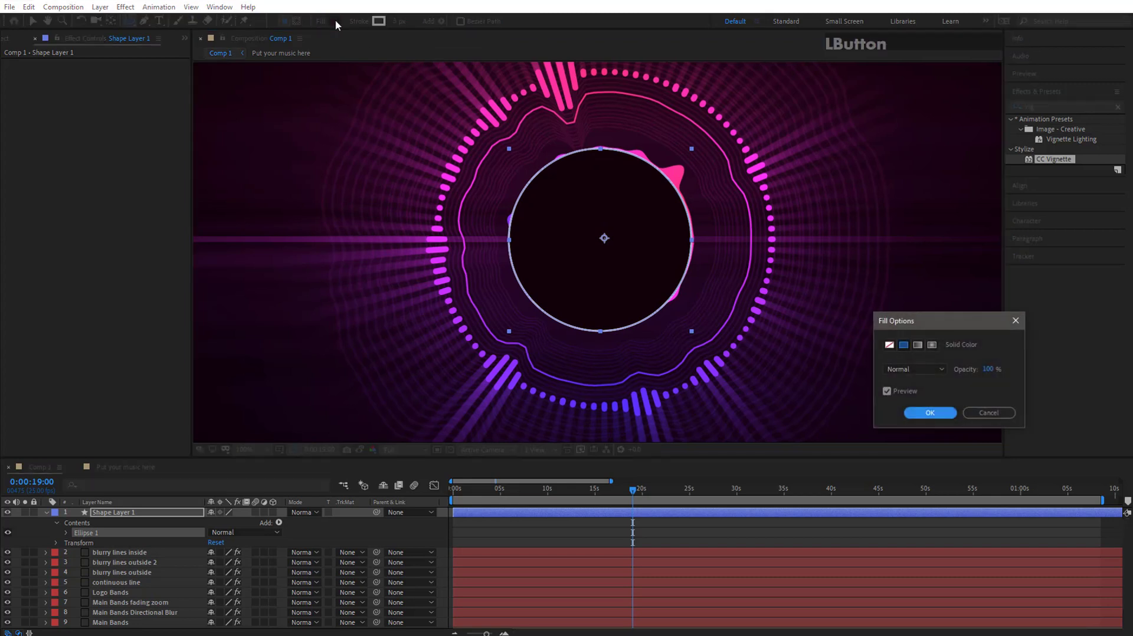
{"action": "left_click", "coordinate": [890, 344]}
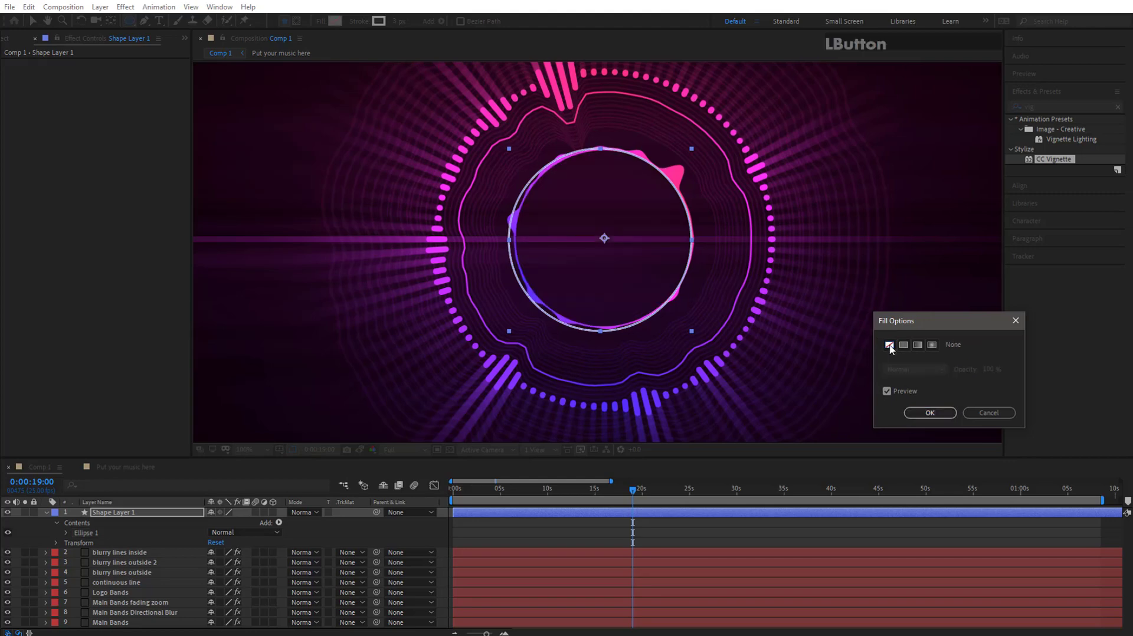
{"action": "left_click", "coordinate": [930, 413]}
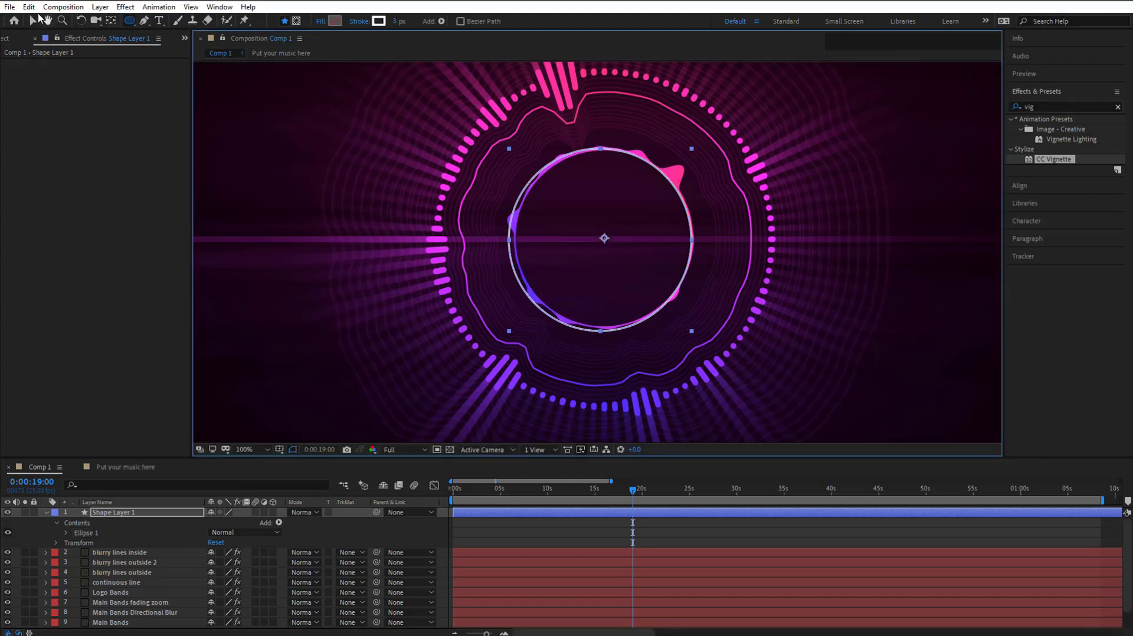
Inspect up close how the circle's outline lines up with the inner logo spectrum ring.
{"action": "left_click", "coordinate": [32, 21]}
{"action": "key", "text": "period"}
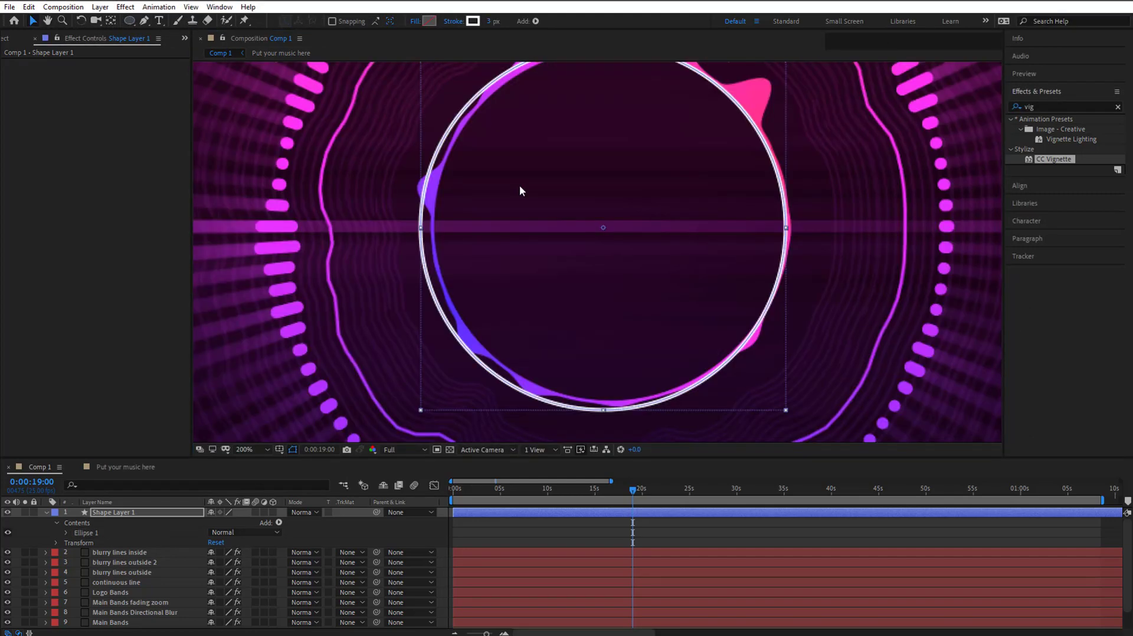
{"action": "left_click_drag", "start_coordinate": [555, 162], "coordinate": [516, 220]}
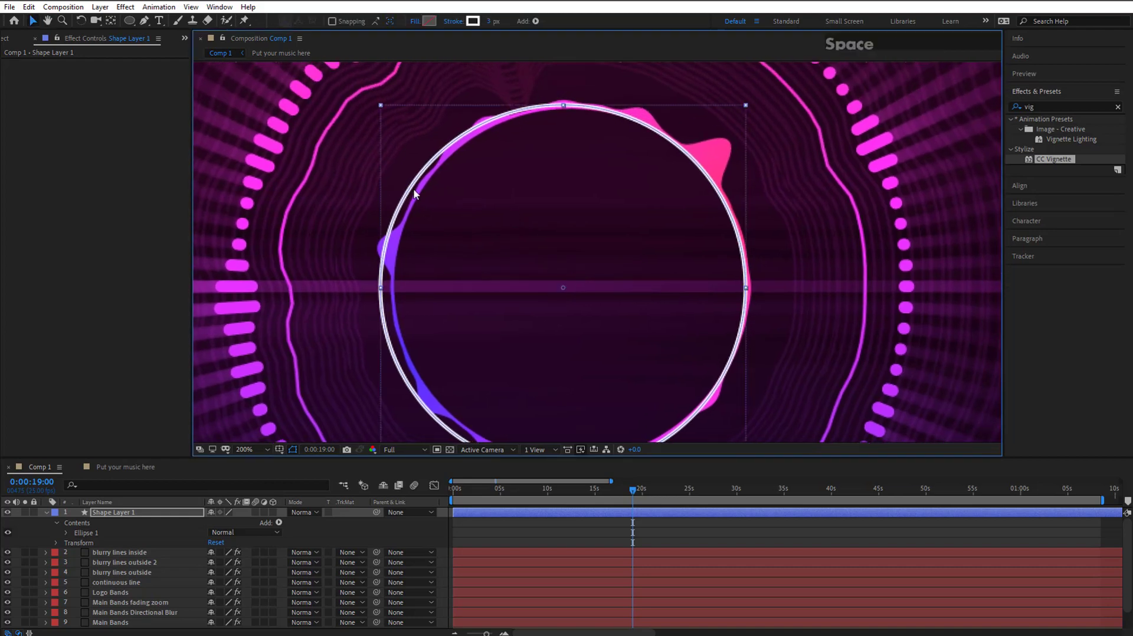
{"action": "key", "text": "period"}
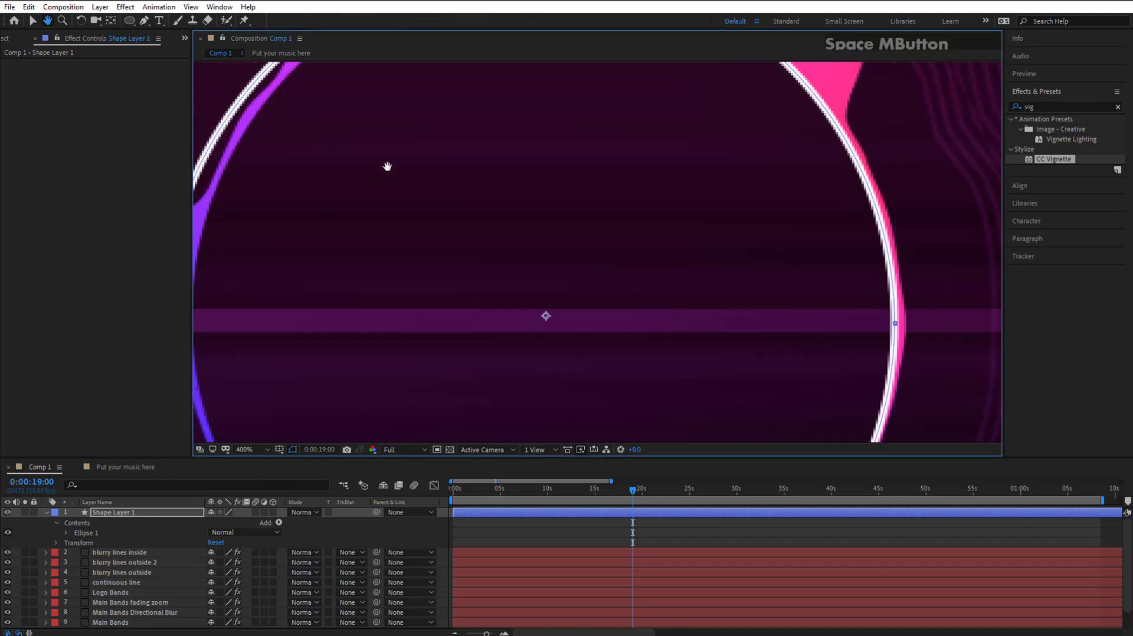
{"action": "left_click_drag", "start_coordinate": [387, 167], "coordinate": [453, 239]}
{"action": "key", "text": "comma"}
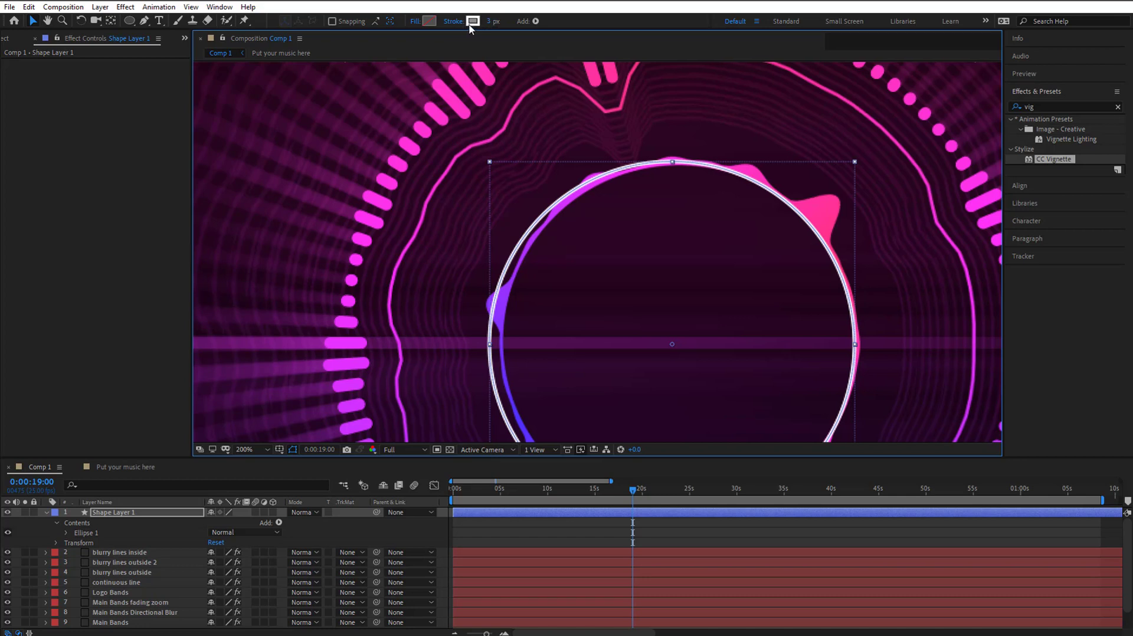
Keep the circle's stroke as a solid color and nudge the circle into alignment with the inner logo spectrum ring.
{"action": "left_click", "coordinate": [448, 25]}
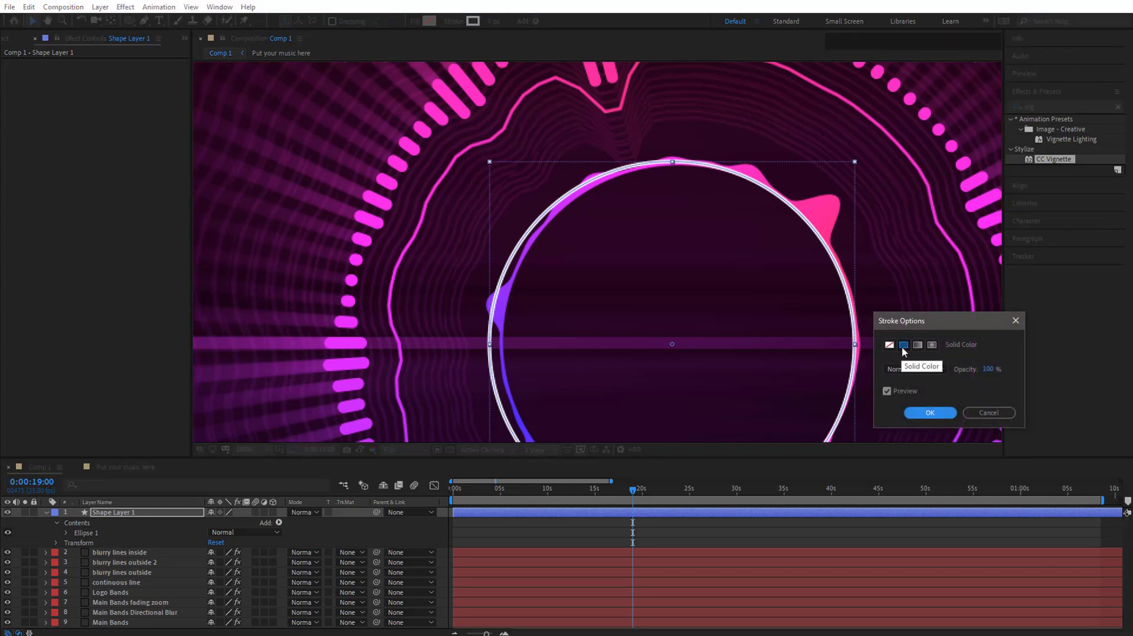
{"action": "left_click", "coordinate": [935, 414]}
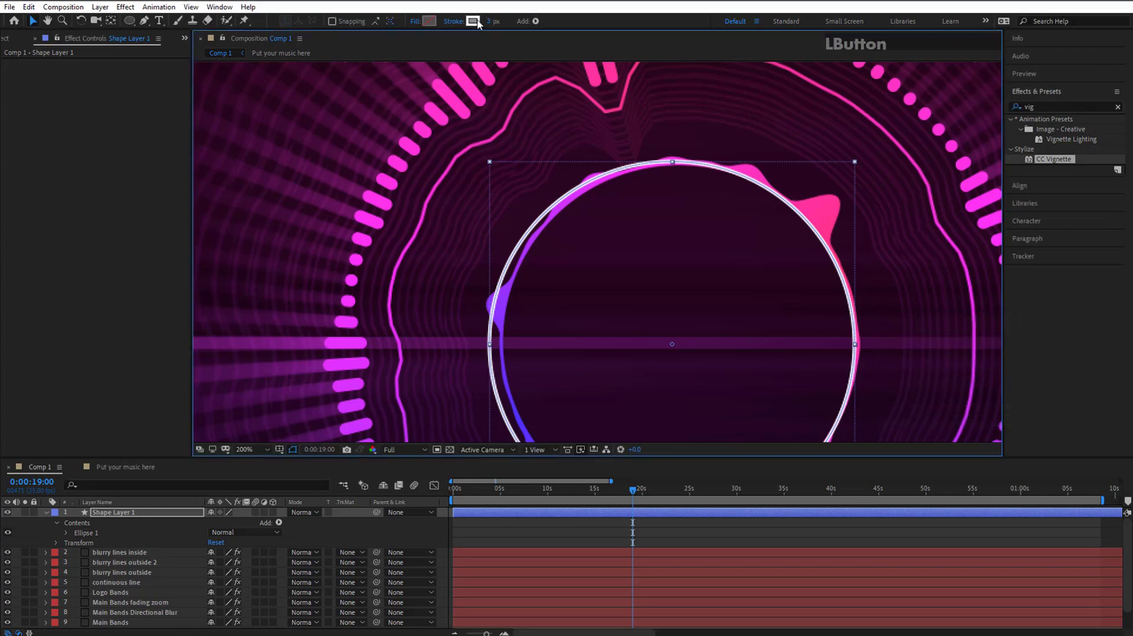
{"action": "left_click_drag", "start_coordinate": [533, 234], "coordinate": [540, 226]}
{"action": "key", "text": "space"}
{"action": "left_click_drag", "start_coordinate": [863, 268], "coordinate": [823, 195]}
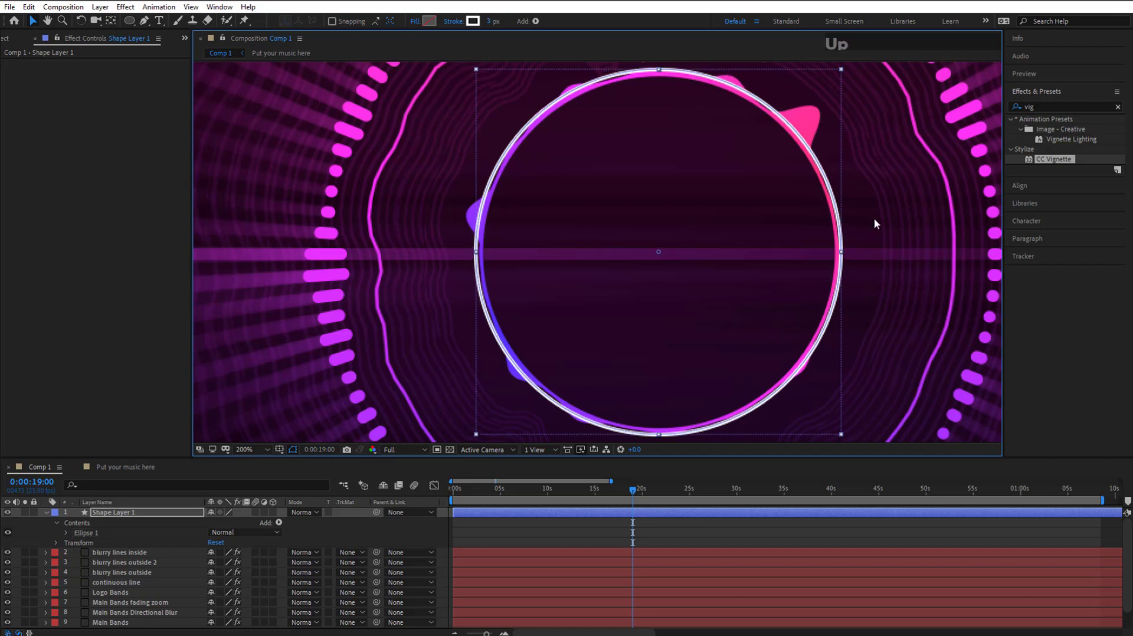
{"action": "key", "text": "Down"}
{"action": "key", "text": "Right"}
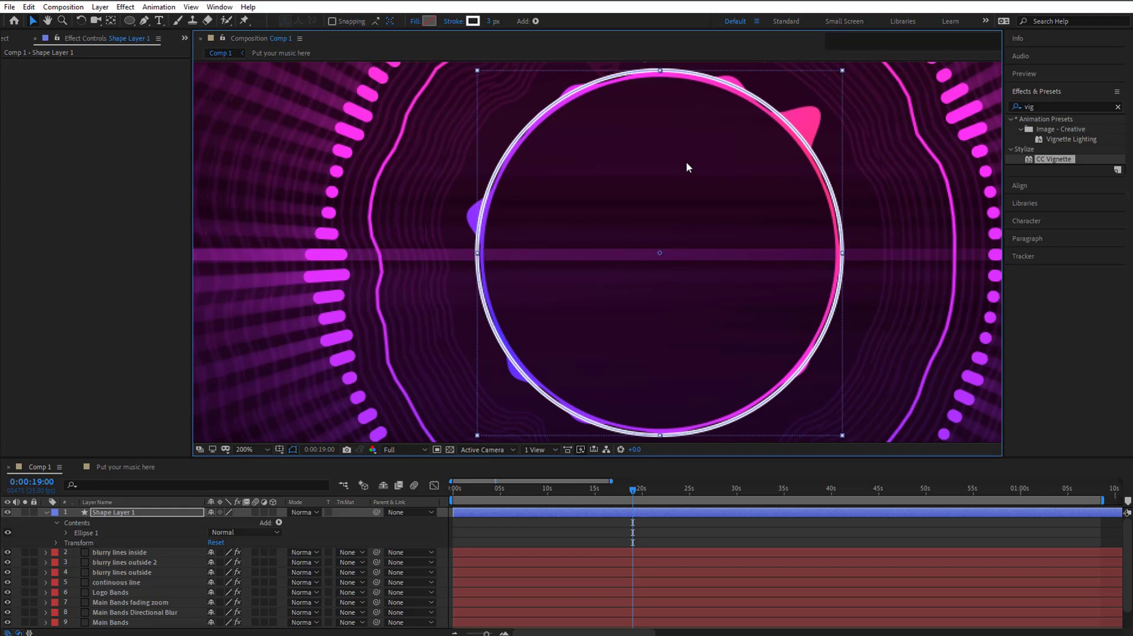
{"action": "key", "text": "comma"}
Rename the circle's shape layer as Crop Guide.
{"action": "left_click", "coordinate": [119, 515]}
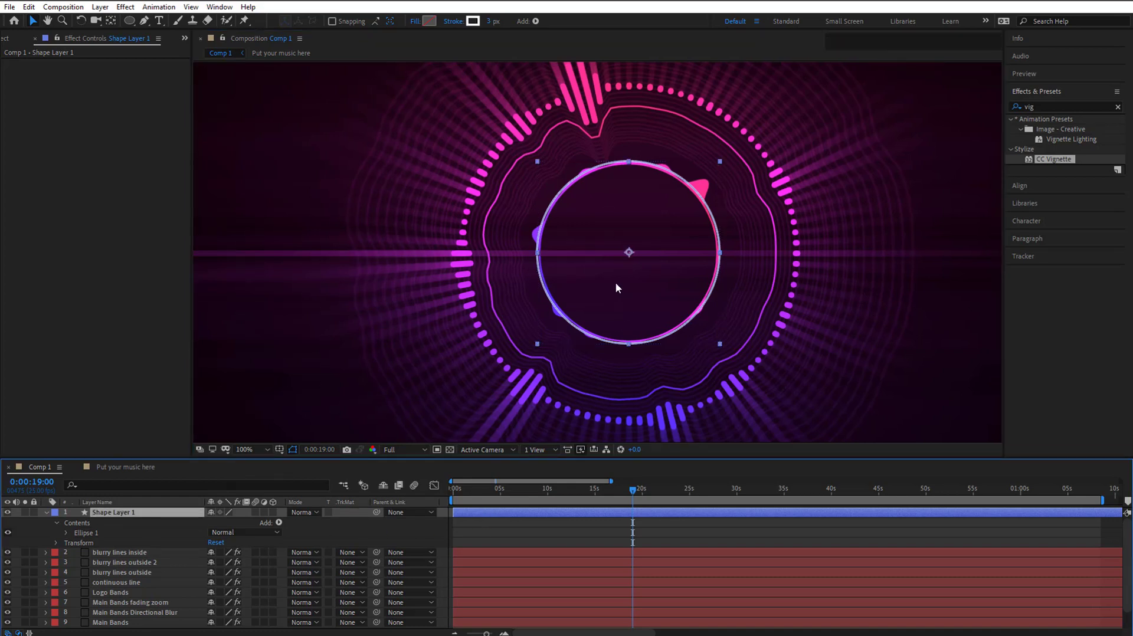
{"action": "right_click", "coordinate": [125, 513]}
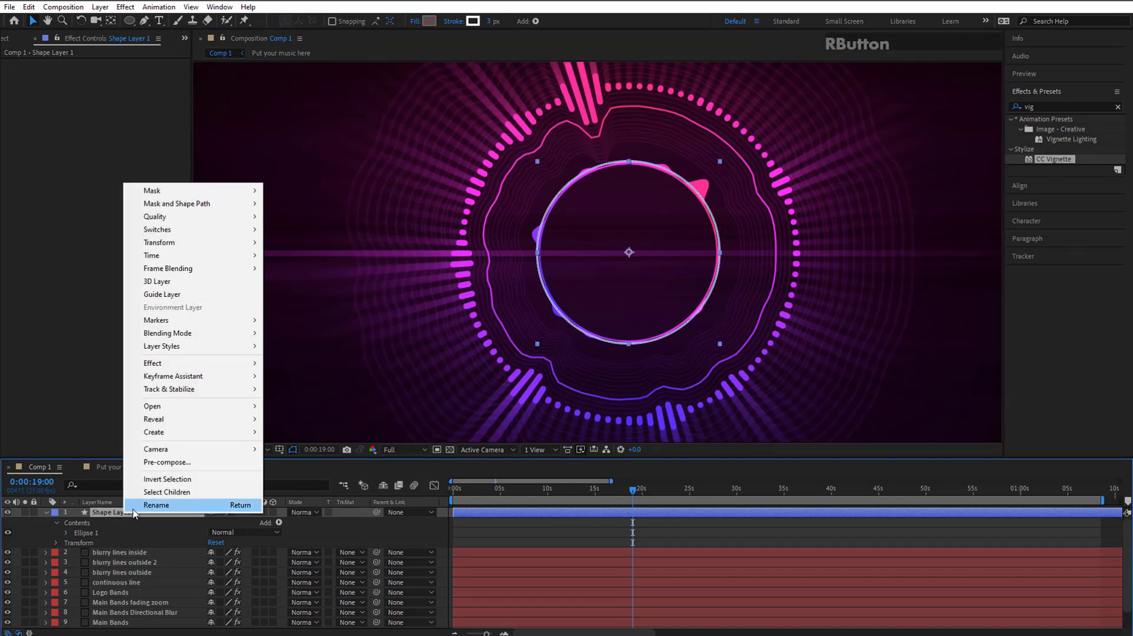
{"action": "left_click", "coordinate": [171, 508]}
{"action": "type", "text": "Cr"}
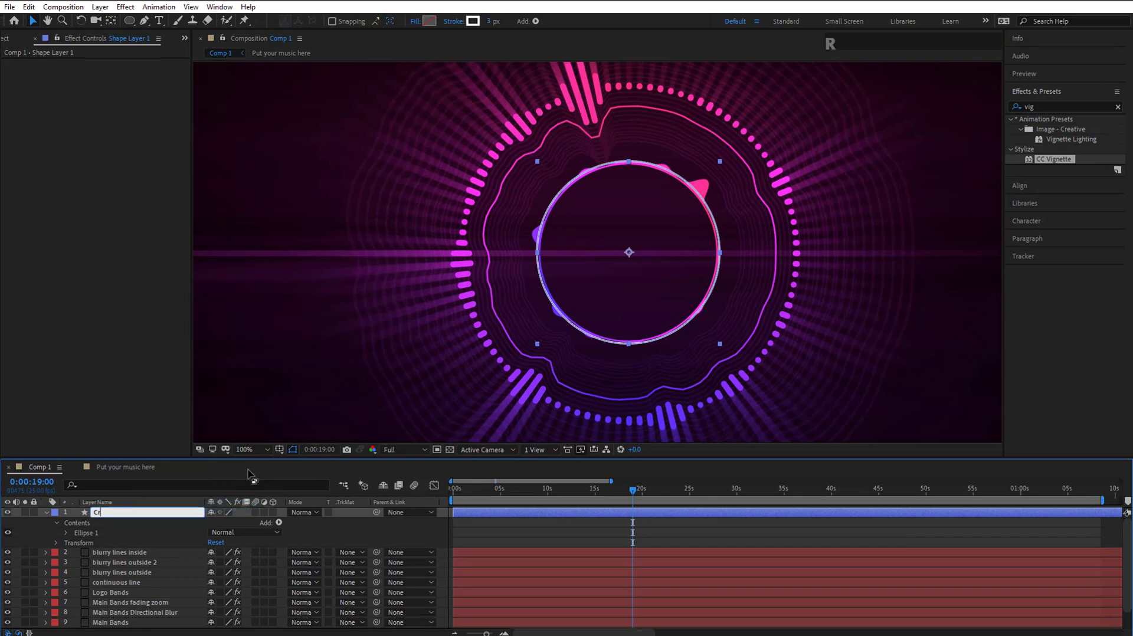
{"action": "type", "text": "op Guide"}
{"action": "key", "text": "Return"}
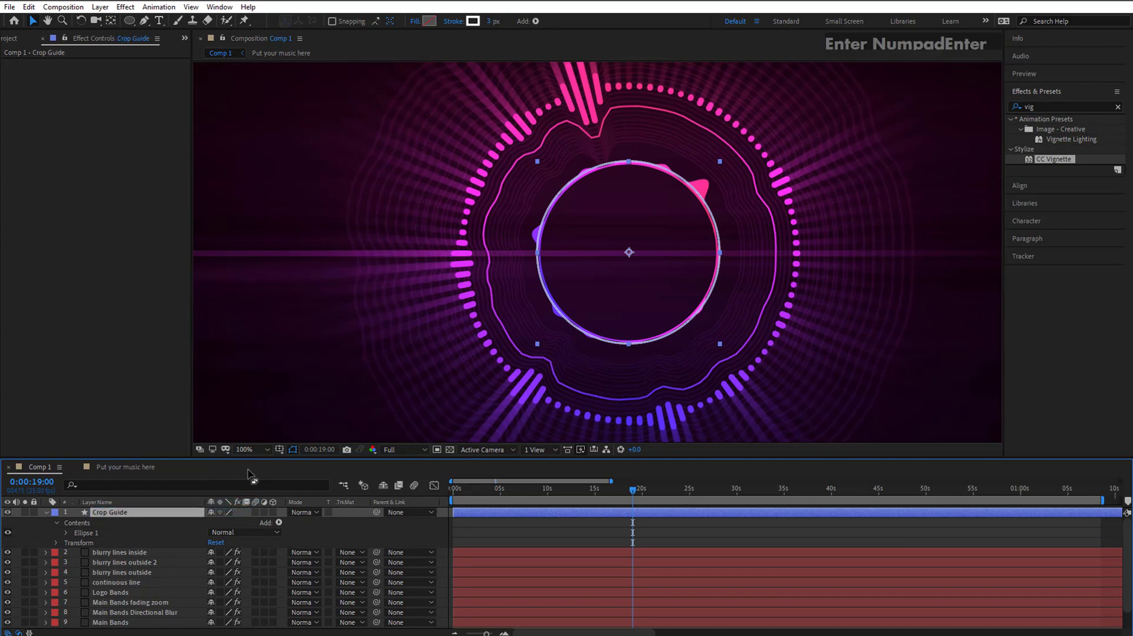
Pre-compose the Crop Guide layer into a new composition named "Put your logo here", moving all attributes into it.
{"action": "right_click", "coordinate": [127, 513]}
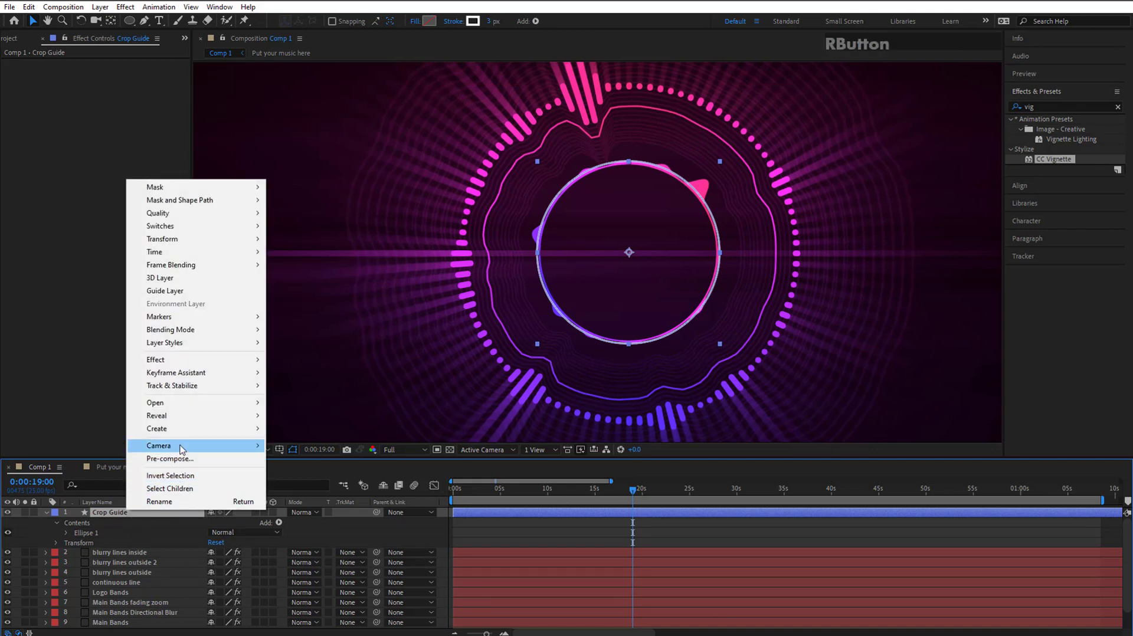
{"action": "left_click", "coordinate": [170, 459]}
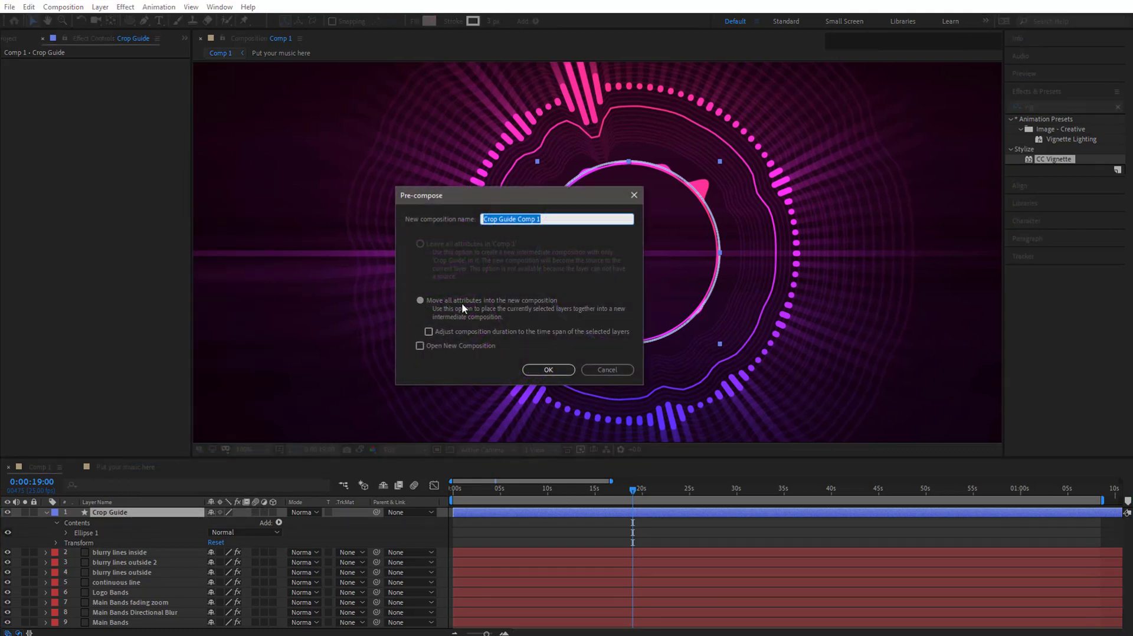
{"action": "left_click_drag", "start_coordinate": [541, 219], "coordinate": [456, 219]}
{"action": "type", "text": "Put your "}
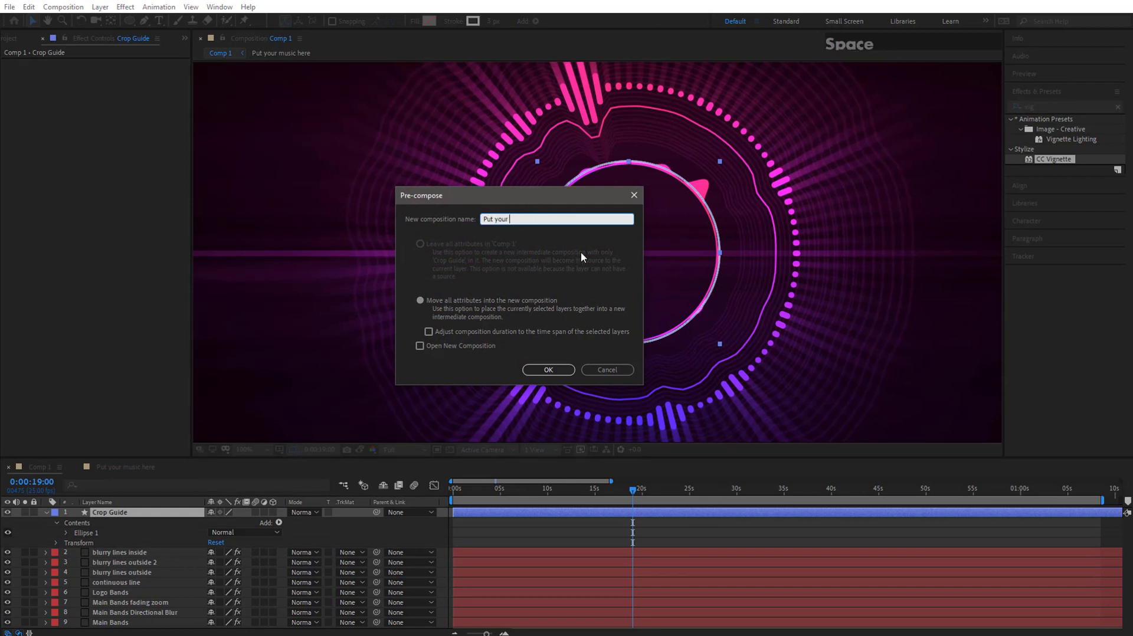
{"action": "type", "text": "logo here"}
{"action": "left_click", "coordinate": [547, 374]}
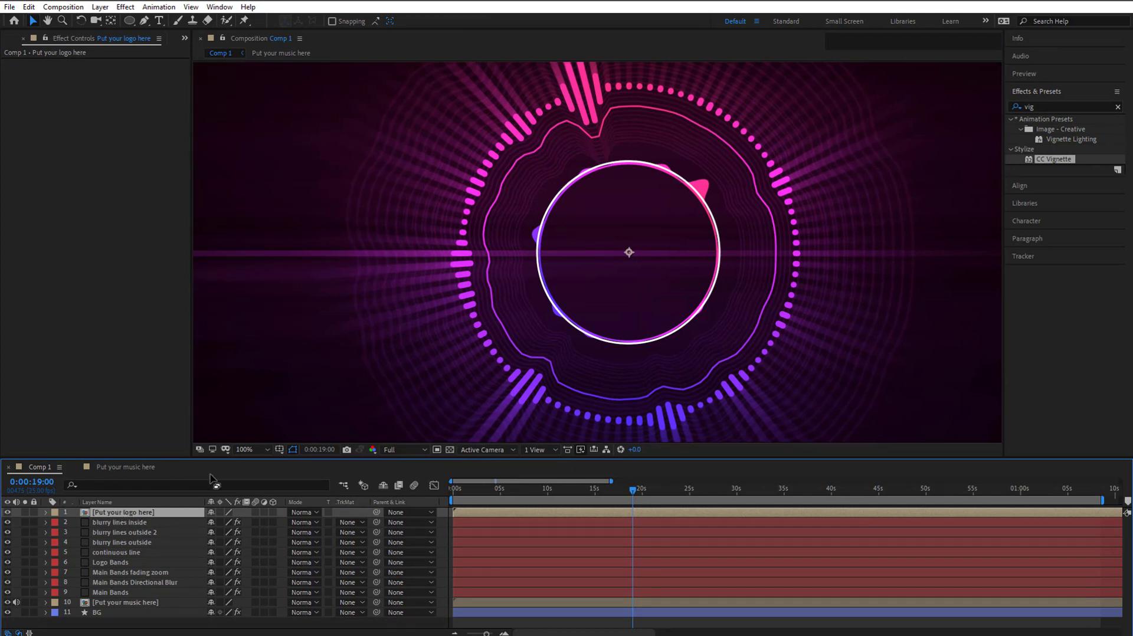
Open the "Put your logo here" composition and check the crop guide circle and the transparency around it.
{"action": "double_click", "coordinate": [114, 514]}
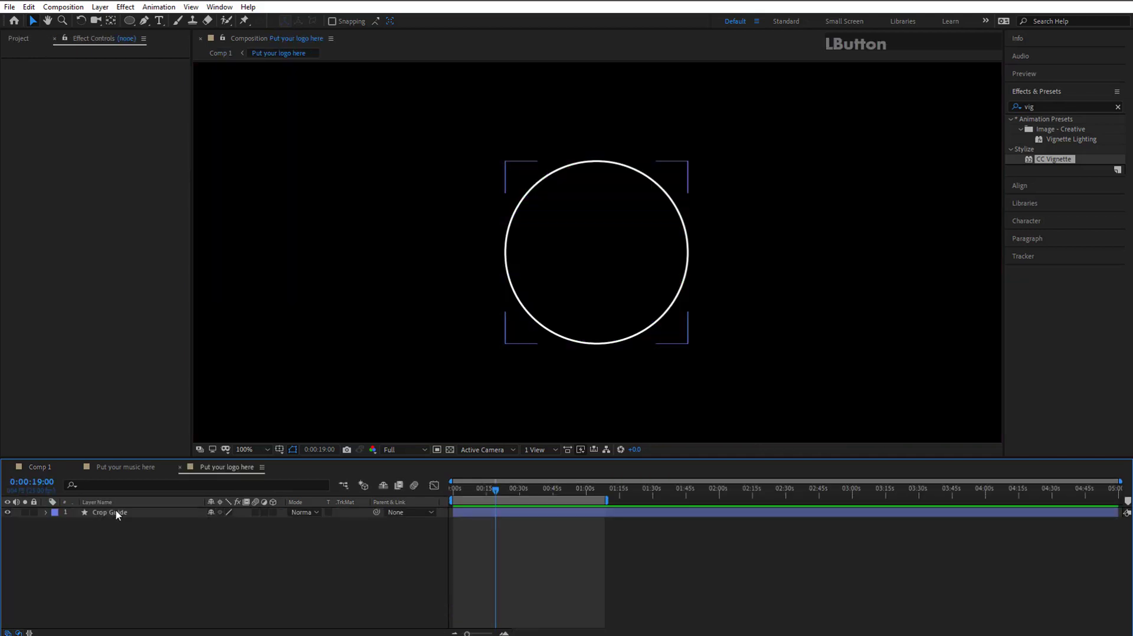
{"action": "scroll", "coordinate": [522, 258], "scroll_direction": "up", "scroll_amount": 1}
{"action": "scroll", "coordinate": [522, 257], "scroll_direction": "down", "scroll_amount": 1}
{"action": "scroll", "coordinate": [519, 260], "scroll_direction": "down", "scroll_amount": 1}
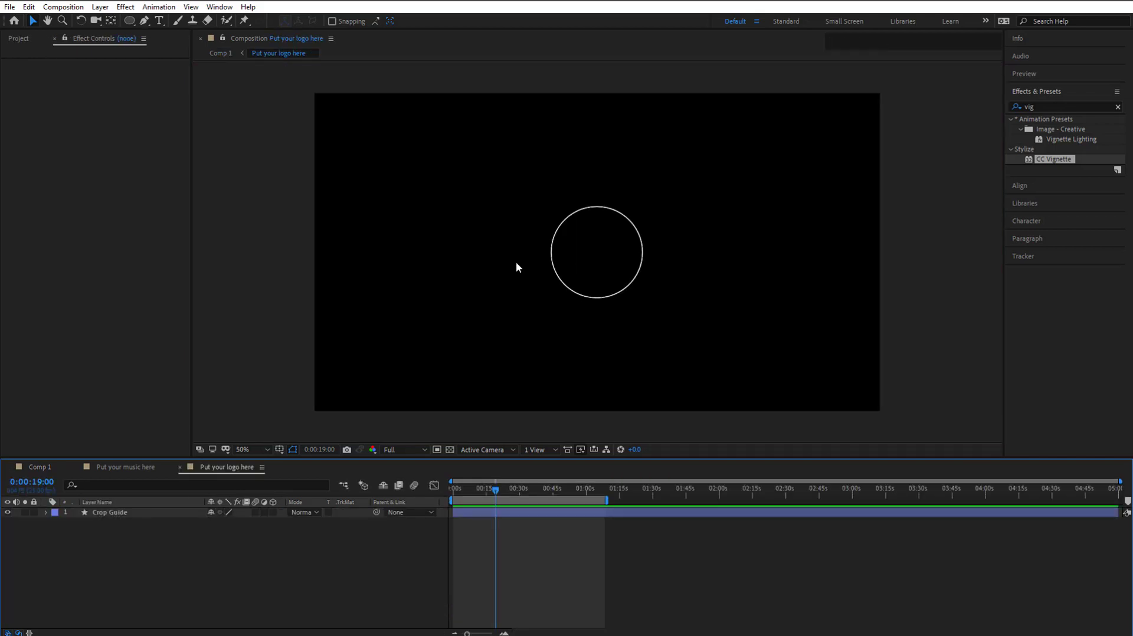
{"action": "scroll", "coordinate": [519, 258], "scroll_direction": "up", "scroll_amount": 1}
{"action": "scroll", "coordinate": [519, 259], "scroll_direction": "down", "scroll_amount": 1}
{"action": "left_click", "coordinate": [450, 450]}
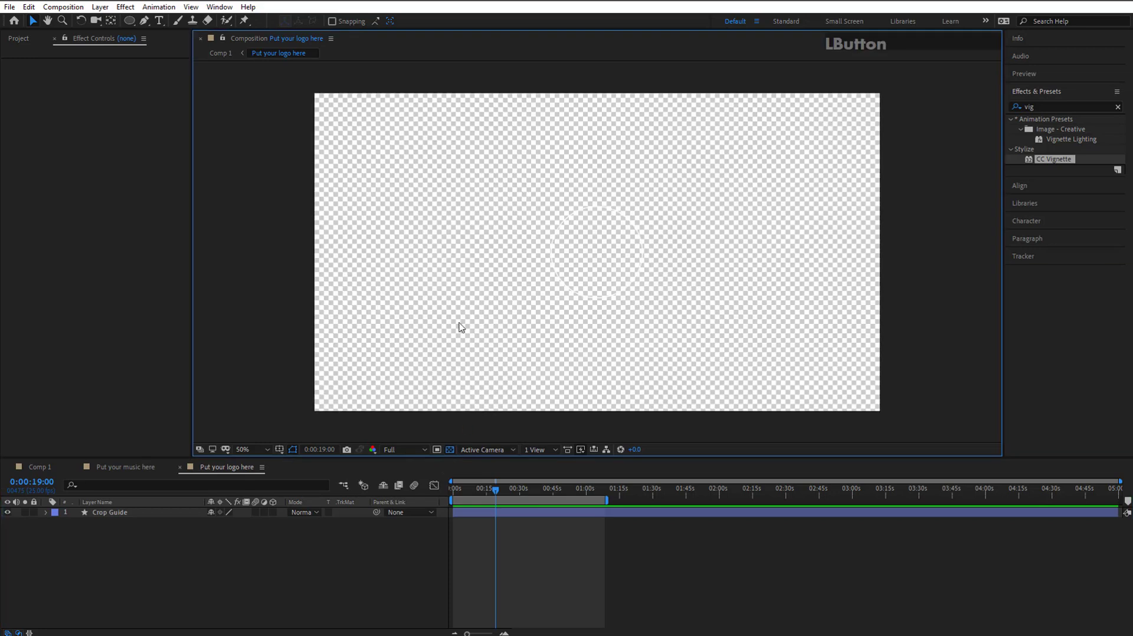
{"action": "left_click", "coordinate": [448, 450]}
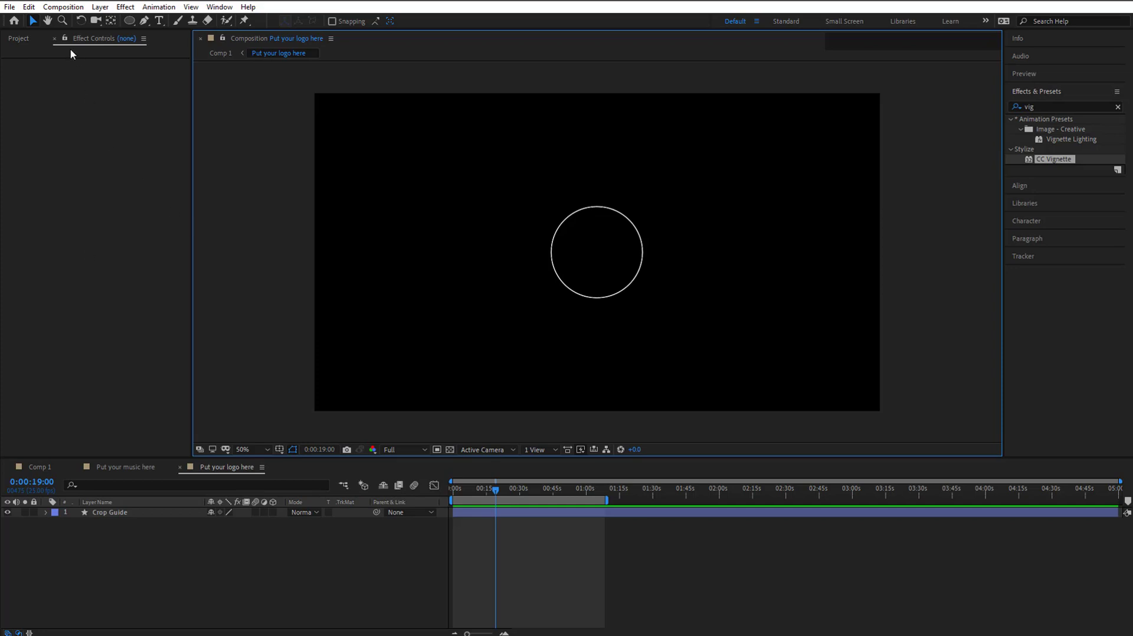
{"action": "left_click", "coordinate": [605, 238]}
{"action": "scroll", "coordinate": [578, 218], "scroll_direction": "up", "scroll_amount": 1}
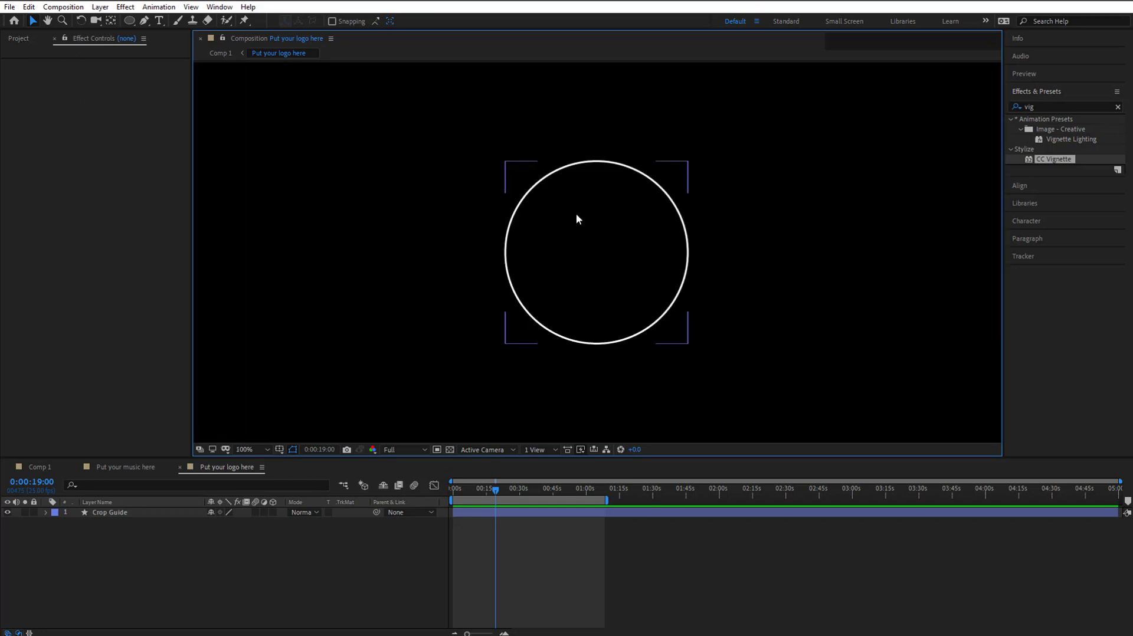
{"action": "scroll", "coordinate": [576, 214], "scroll_direction": "down", "scroll_amount": 2}
{"action": "left_click", "coordinate": [487, 207]}
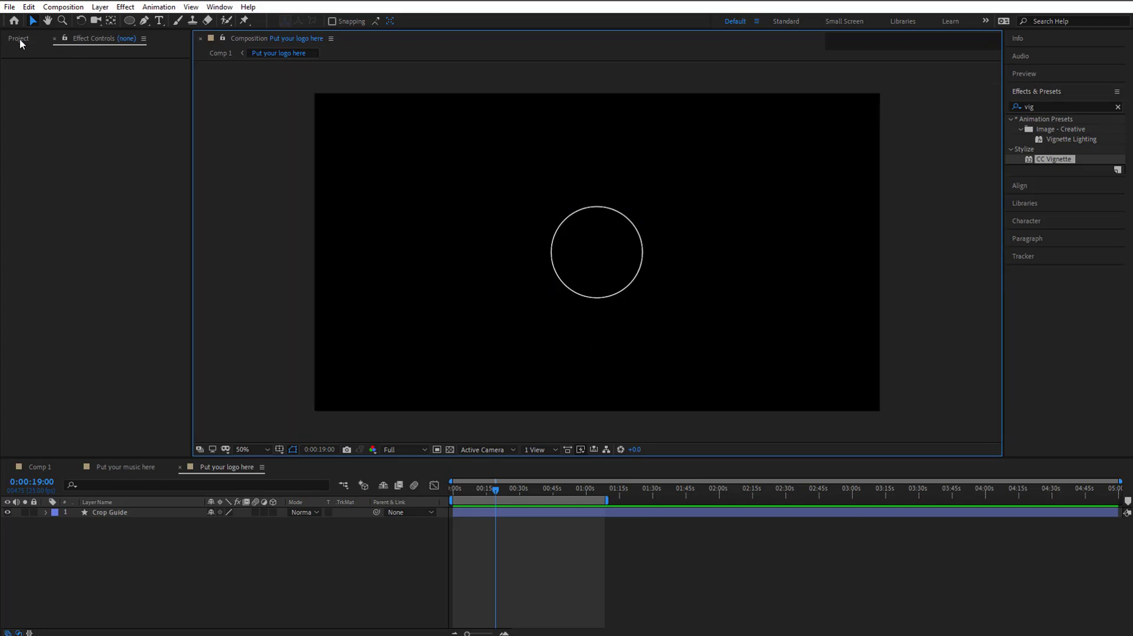
Add musician.jpg at the centre of the logo composition and place its layer beneath Crop Guide.
{"action": "left_click", "coordinate": [19, 38]}
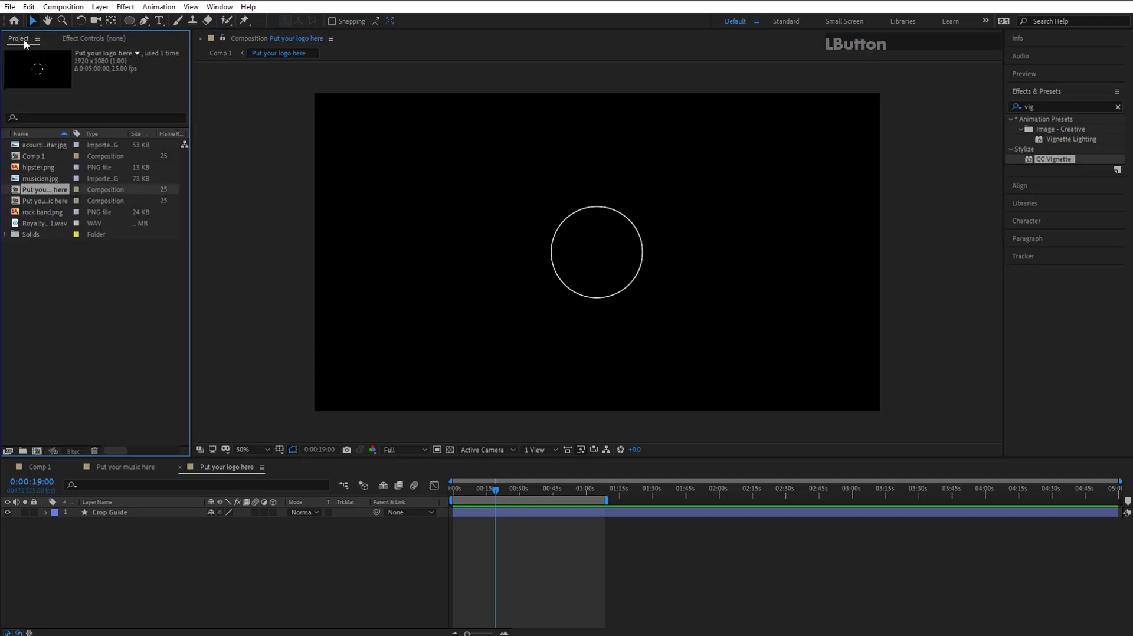
{"action": "left_click", "coordinate": [43, 170]}
{"action": "left_click", "coordinate": [59, 147]}
{"action": "left_click", "coordinate": [46, 190]}
{"action": "left_click_drag", "start_coordinate": [41, 178], "coordinate": [599, 249]}
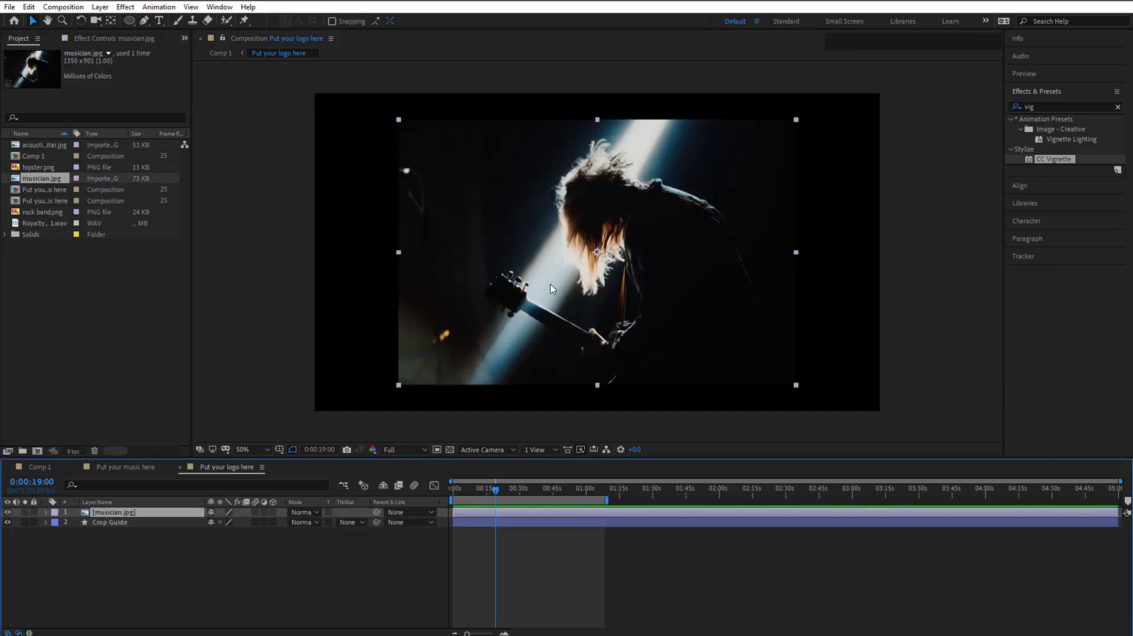
{"action": "left_click", "coordinate": [111, 518]}
{"action": "left_click_drag", "start_coordinate": [111, 518], "coordinate": [112, 526]}
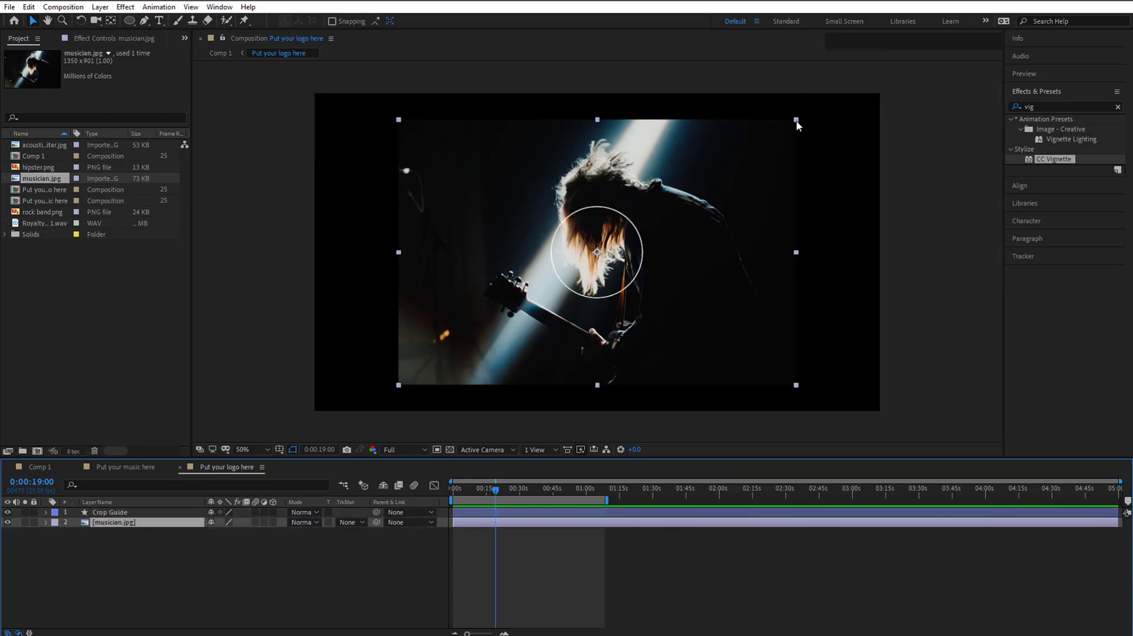
Scale musician.jpg down proportionally until it just covers the crop guide circle.
{"action": "left_click_drag", "start_coordinate": [797, 120], "coordinate": [670, 202]}
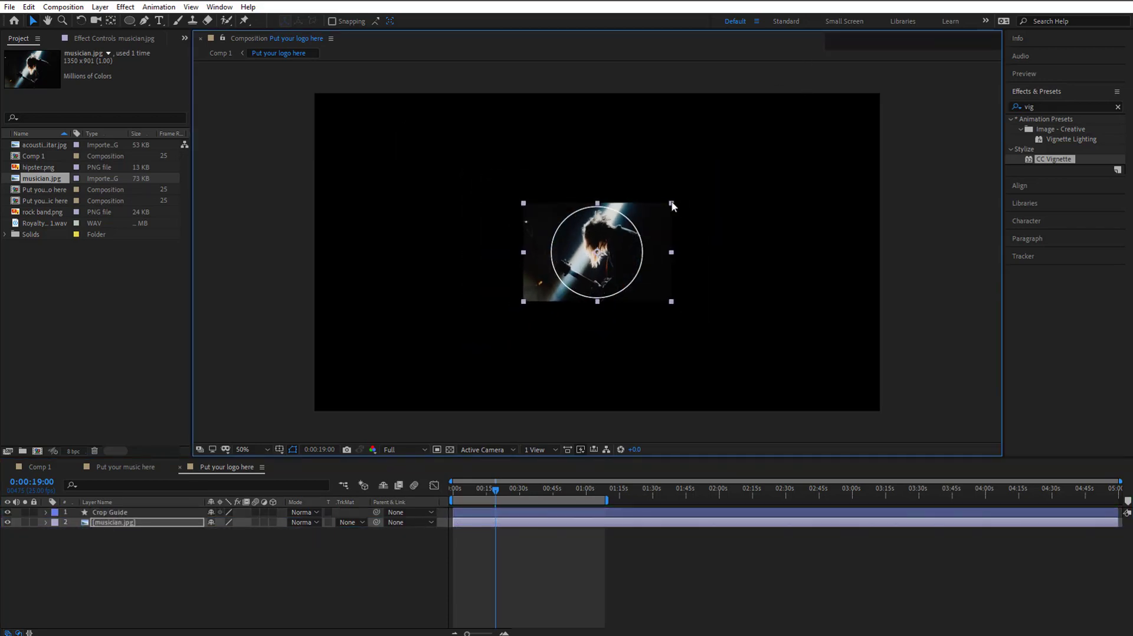
{"action": "scroll", "coordinate": [639, 233], "scroll_direction": "down", "scroll_amount": 1}
{"action": "scroll", "coordinate": [639, 232], "scroll_direction": "up", "scroll_amount": 3}
{"action": "key", "text": "comma"}
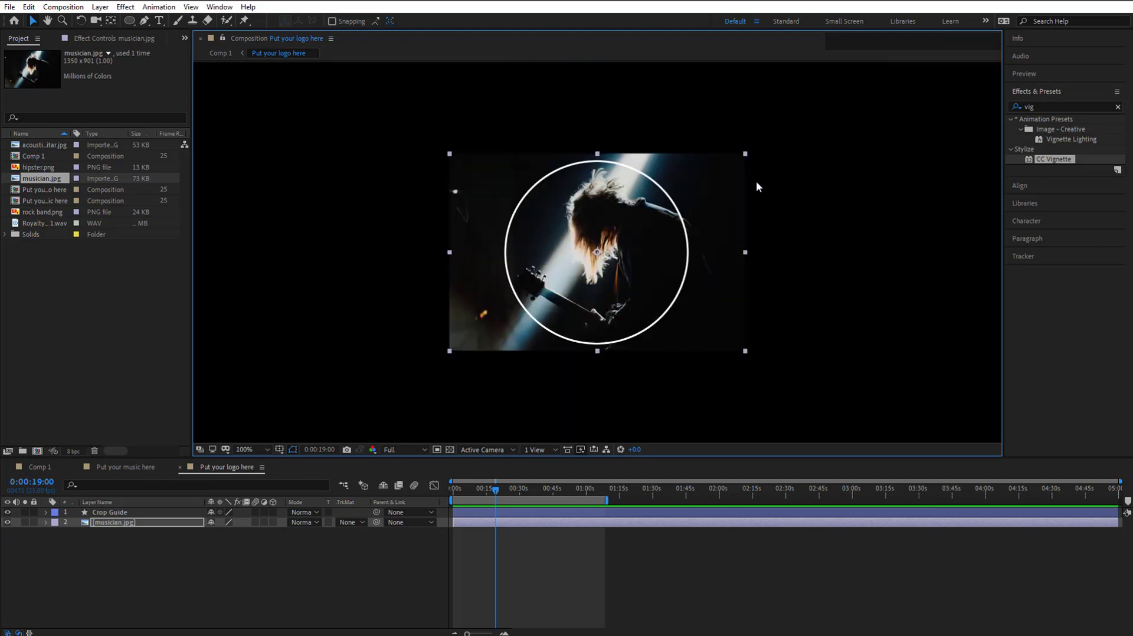
{"action": "left_click_drag", "start_coordinate": [750, 153], "coordinate": [745, 157]}
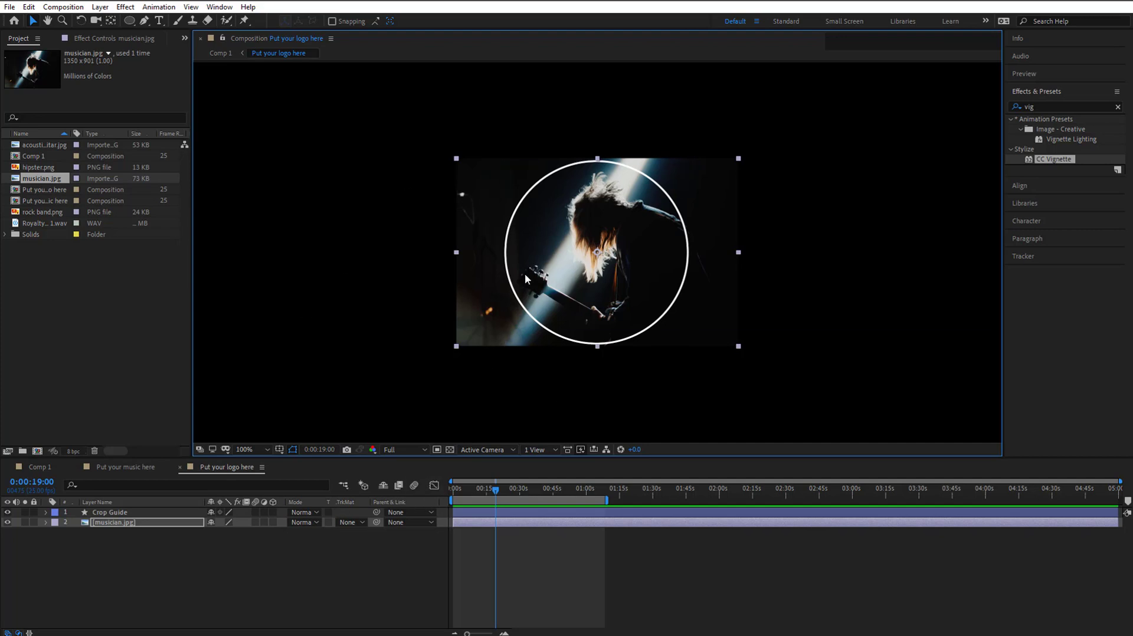
{"action": "key", "text": "comma"}
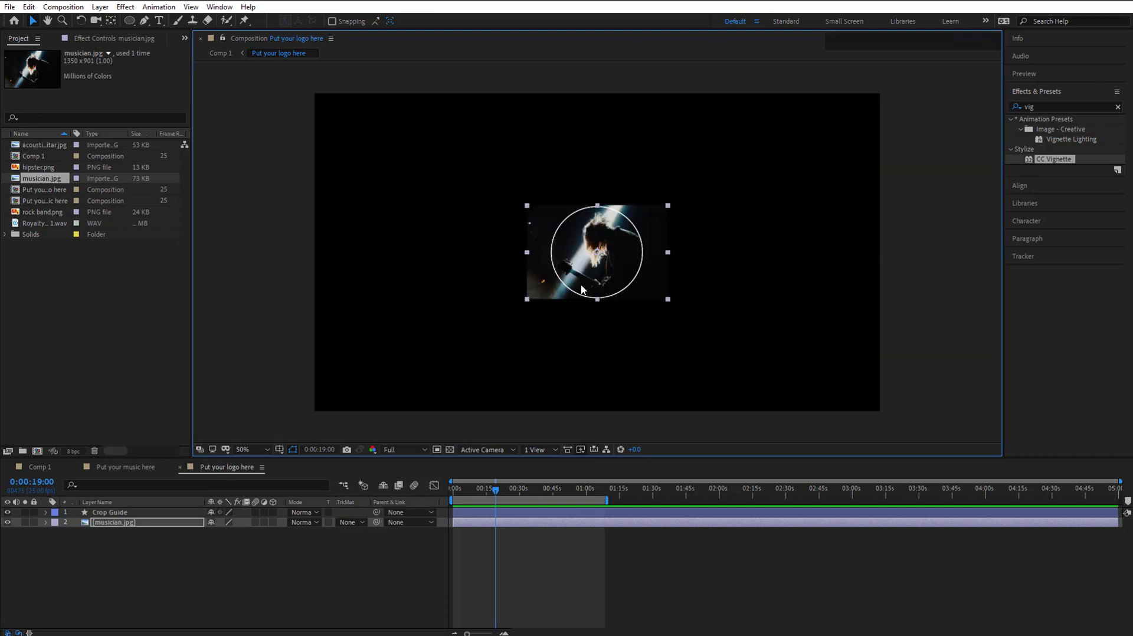
In Comp 1, draw a circular mask from the centre of the "Put your logo here" layer, just inside the crop guide circle.
{"action": "left_click", "coordinate": [41, 469]}
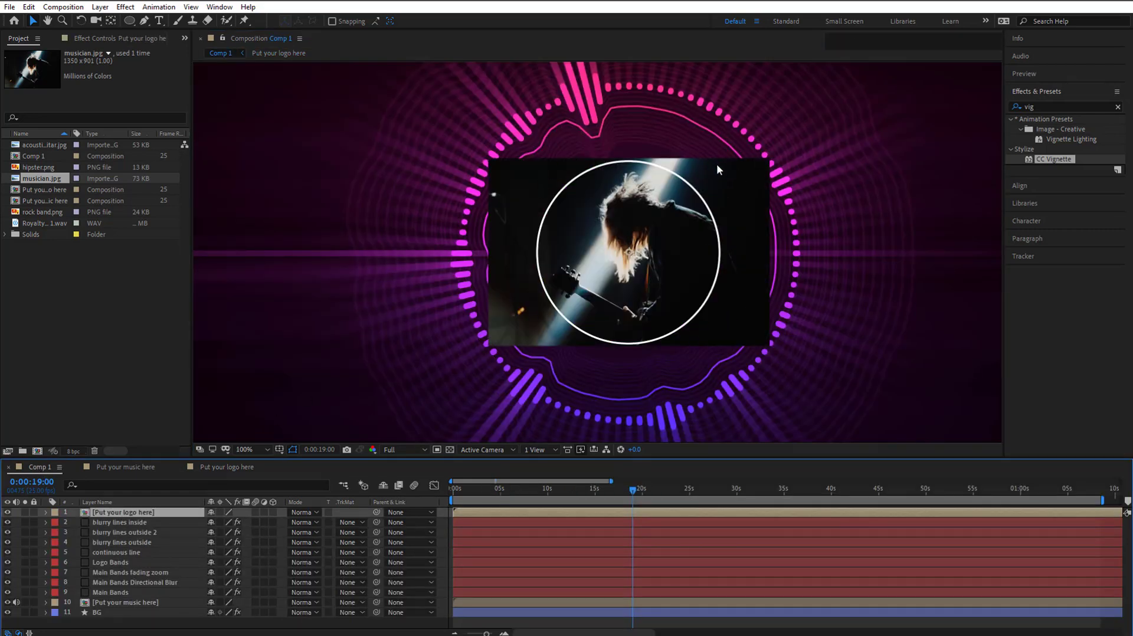
{"action": "left_click", "coordinate": [135, 515]}
{"action": "left_click", "coordinate": [133, 20]}
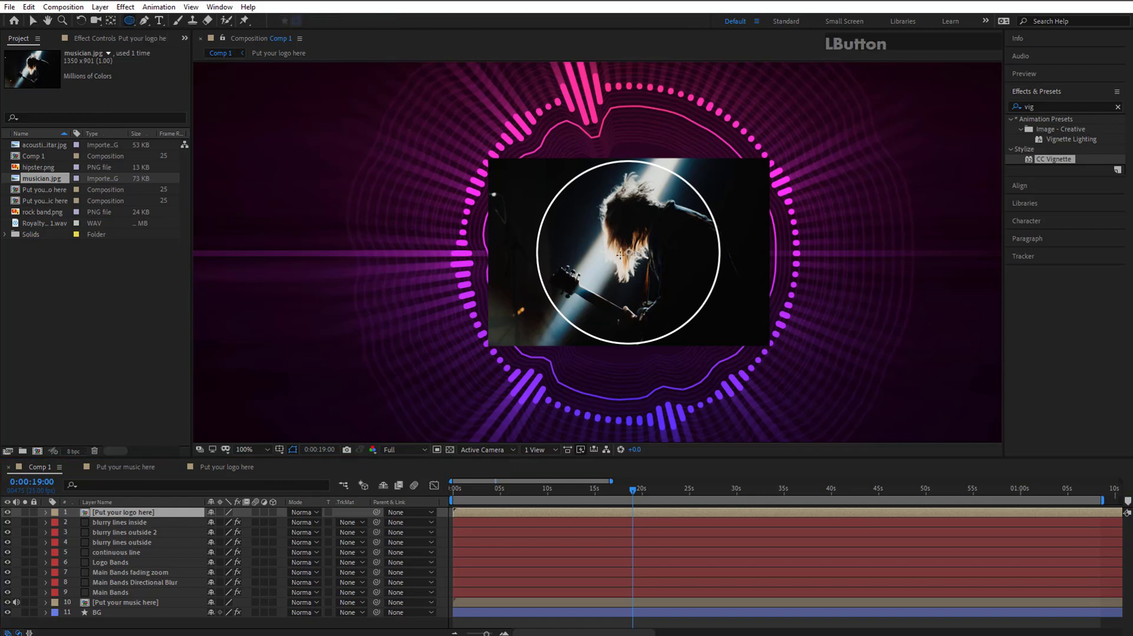
{"action": "key", "text": "period"}
{"action": "key", "text": "period"}
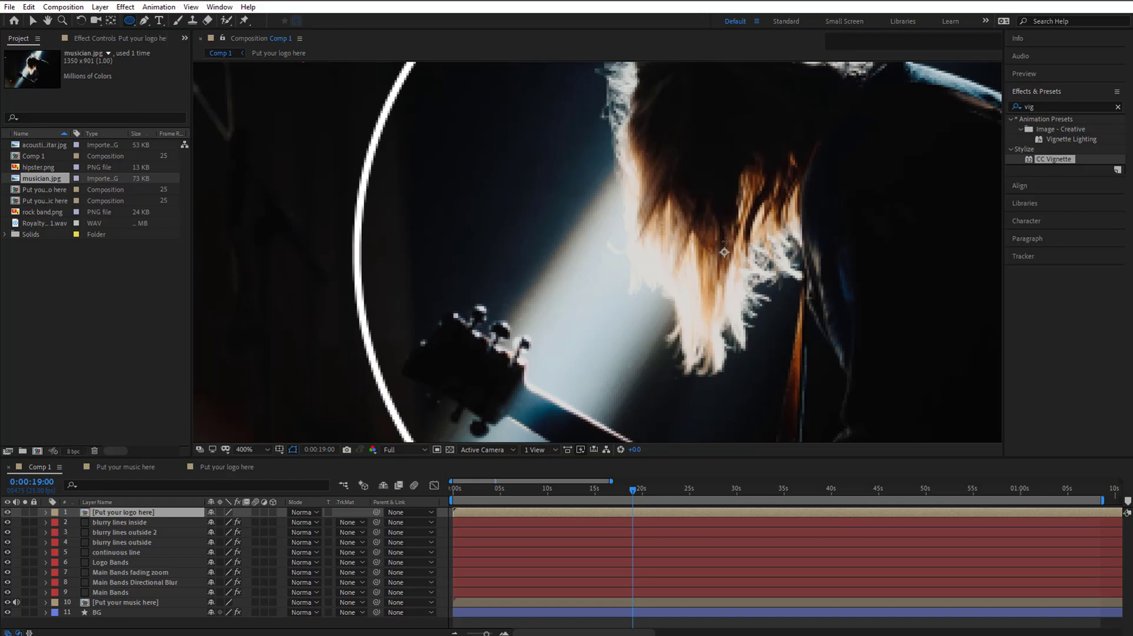
{"action": "key", "text": "comma"}
{"action": "key", "text": "comma"}
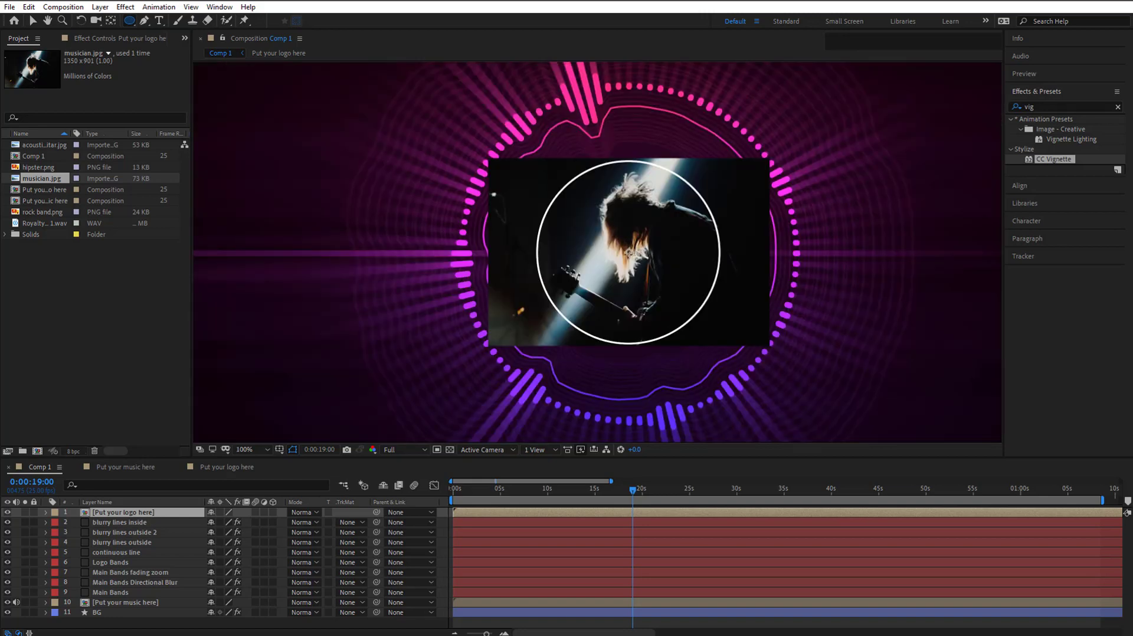
{"action": "key", "text": "period"}
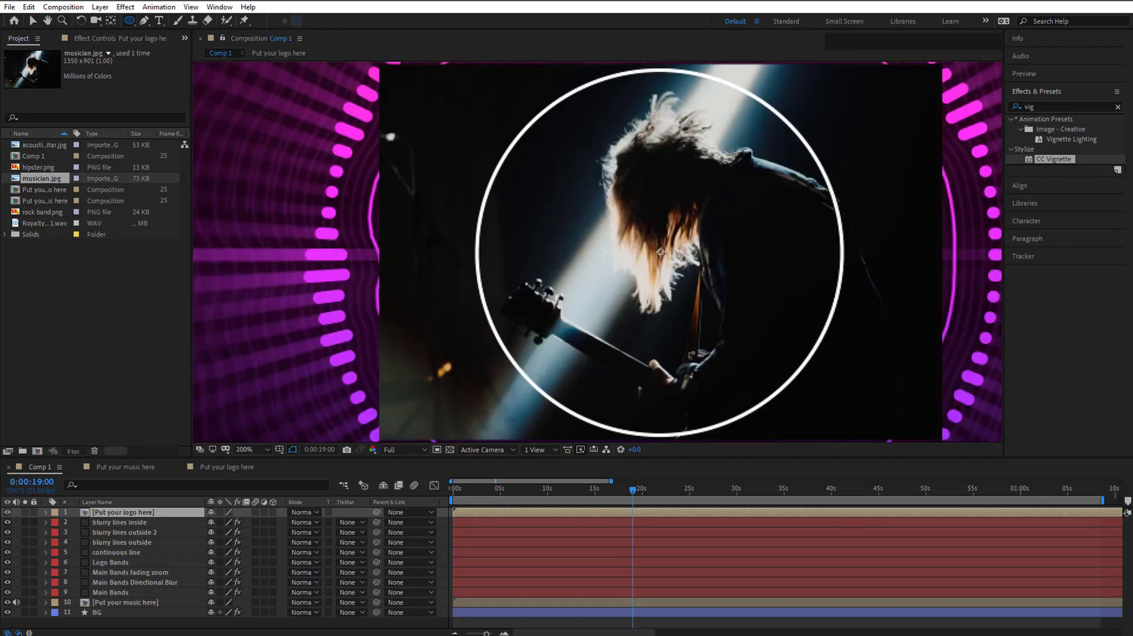
{"action": "mouse_move", "coordinate": [661, 252]}
{"action": "left_mouse_down"}
{"action": "mouse_move", "coordinate": [772, 124]}
{"action": "mouse_move", "coordinate": [756, 157]}
{"action": "mouse_move", "coordinate": [800, 121]}
{"action": "mouse_move", "coordinate": [836, 113]}
{"action": "left_mouse_up"}
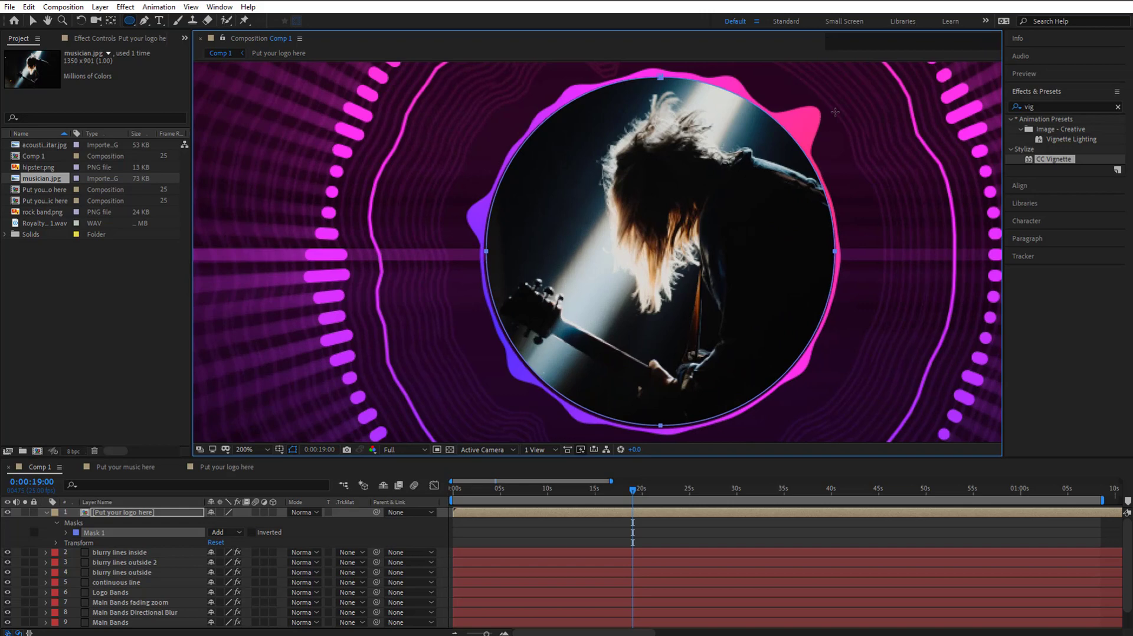
{"action": "left_click_drag", "start_coordinate": [836, 112], "coordinate": [835, 111], "text": "ctrl+shift"}
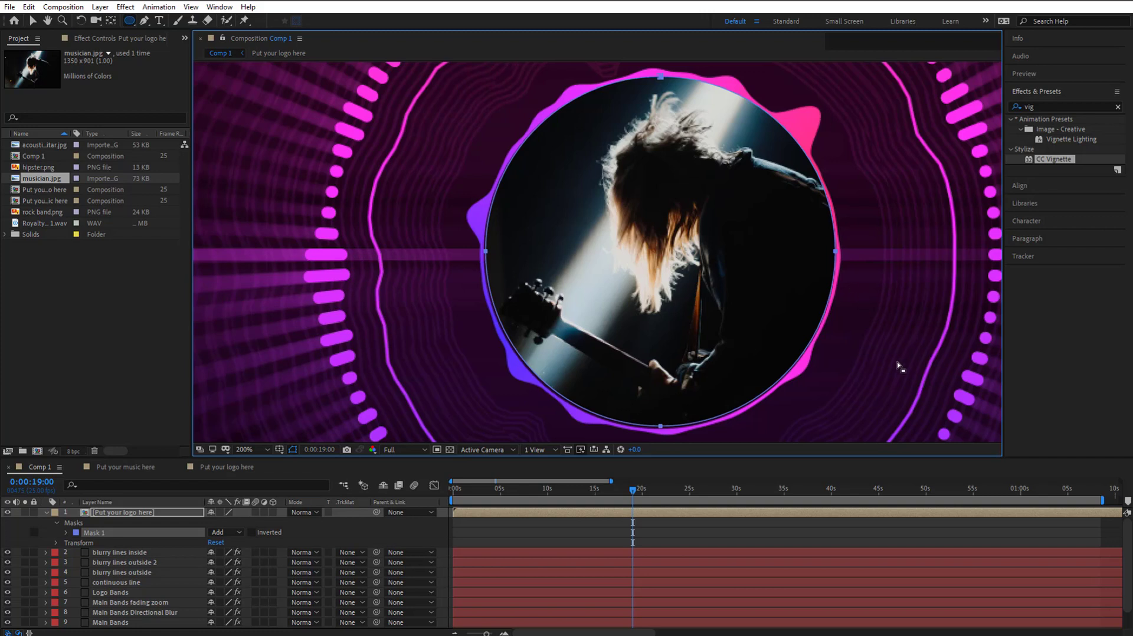
Nudge the circular mask to centre it within the inner spectrum ring, then deselect the layer and return to the Selection tool.
{"action": "key", "text": "ctrl"}
{"action": "key", "text": "Down"}
{"action": "key", "text": "Left"}
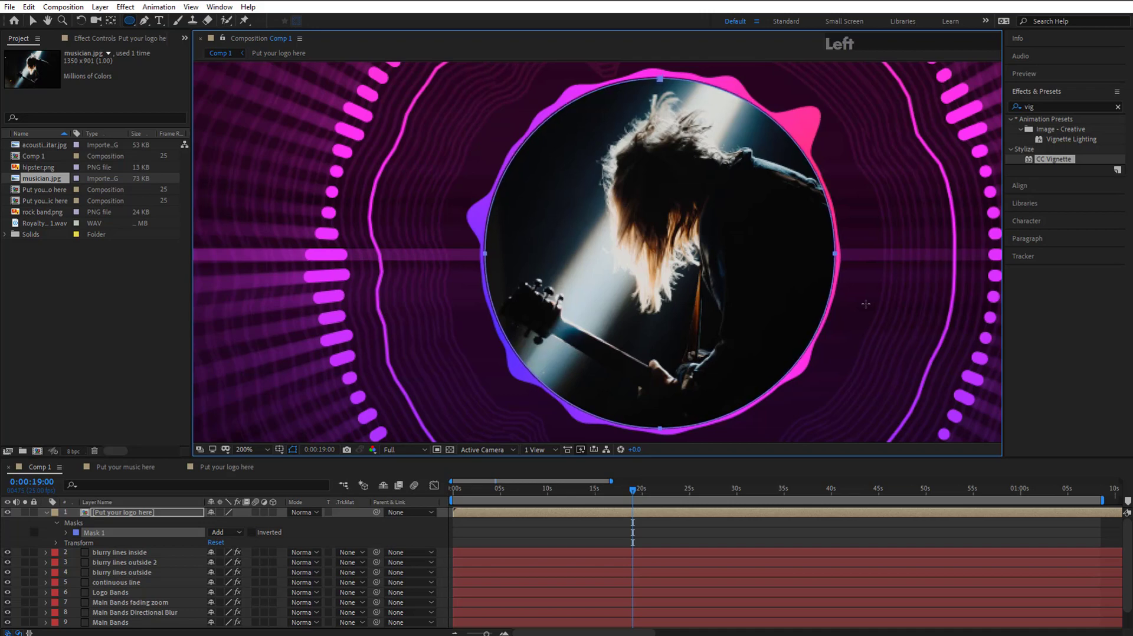
{"action": "key", "text": "Down"}
{"action": "key", "text": "Up"}
{"action": "scroll", "coordinate": [605, 201], "scroll_direction": "down", "scroll_amount": 1}
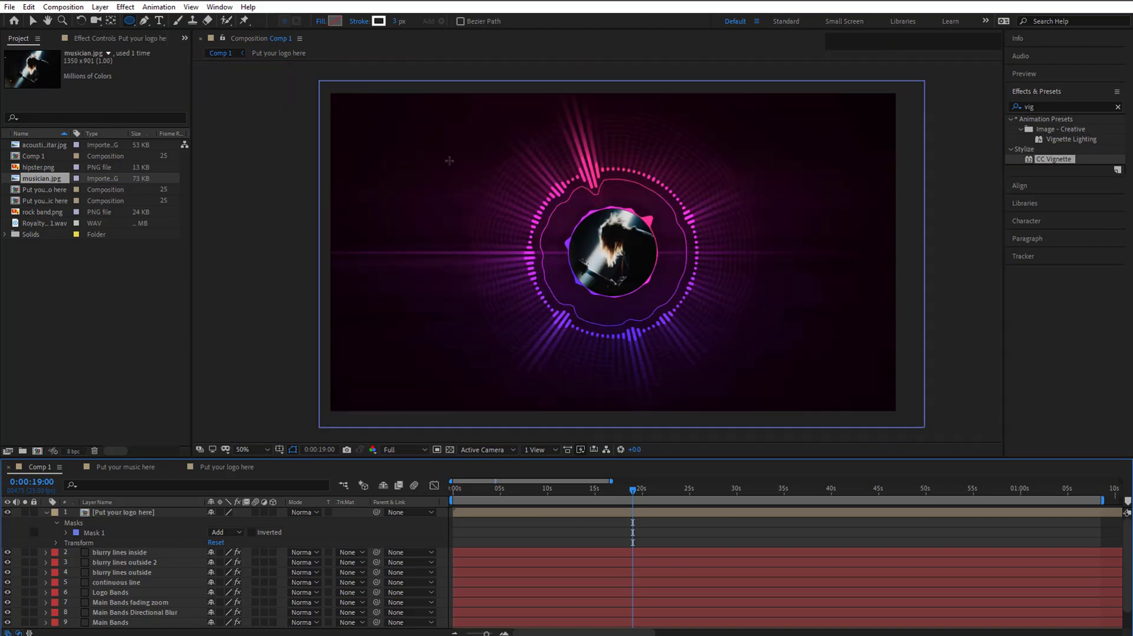
{"action": "left_click", "coordinate": [33, 21]}
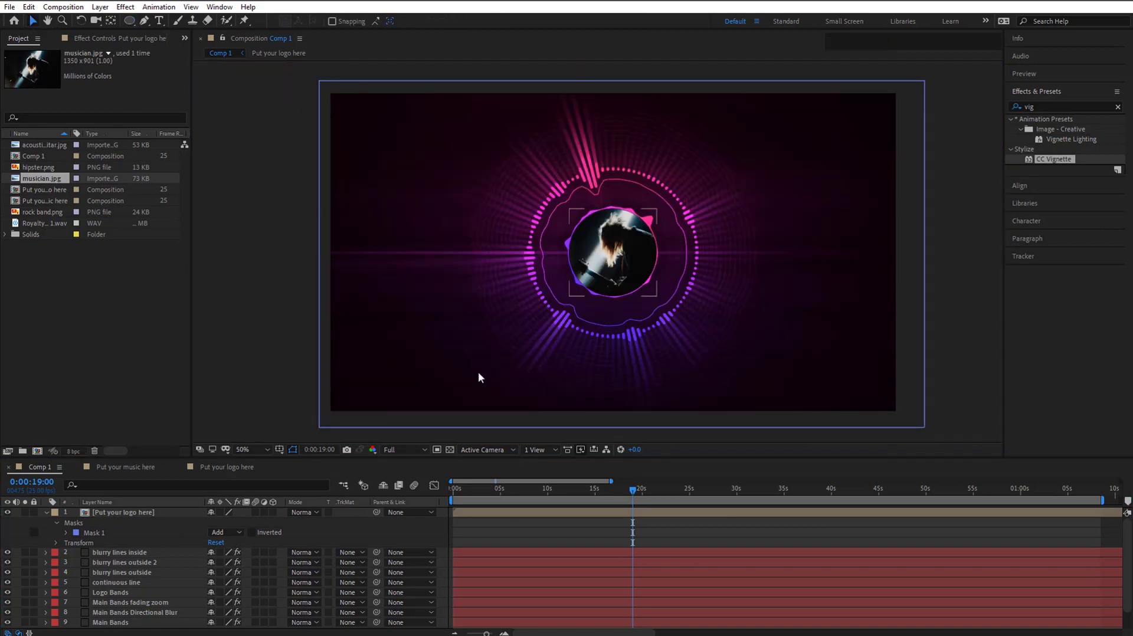
Open the "Put your logo here" composition, add rock band.png between Crop Guide and musician.jpg, and hide musician.jpg.
{"action": "left_click", "coordinate": [109, 513]}
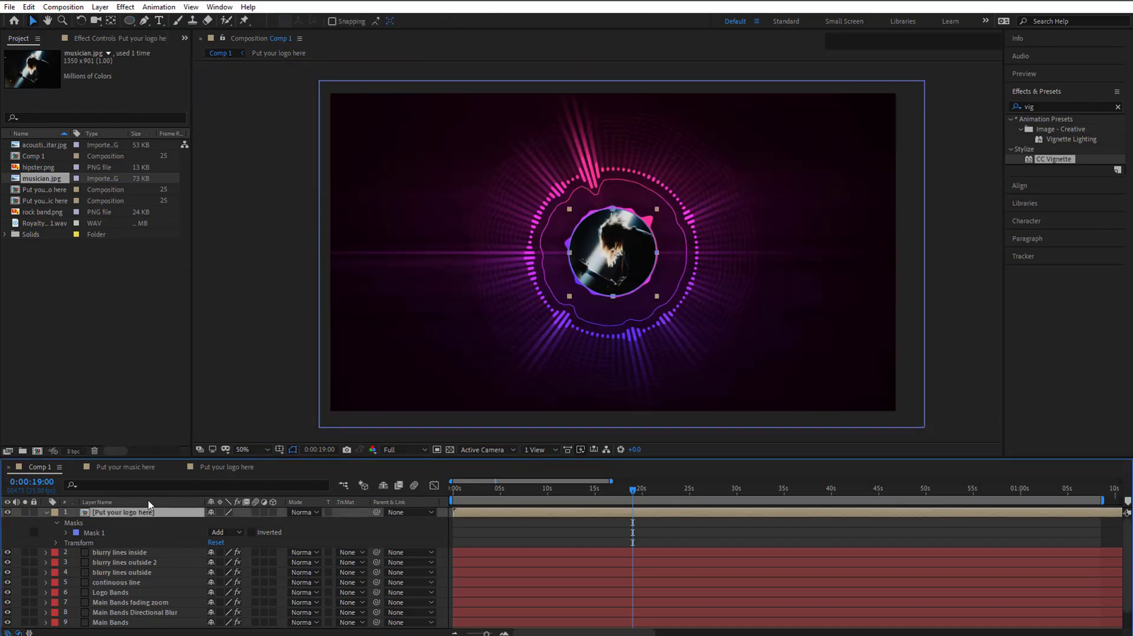
{"action": "double_click", "coordinate": [122, 514]}
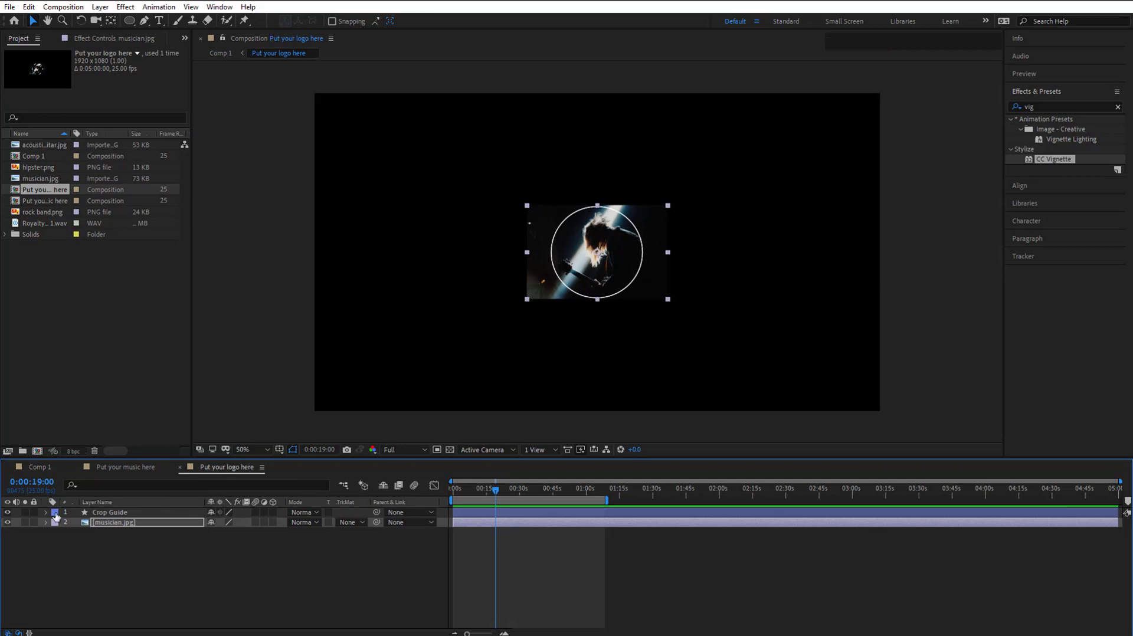
{"action": "left_click", "coordinate": [59, 283]}
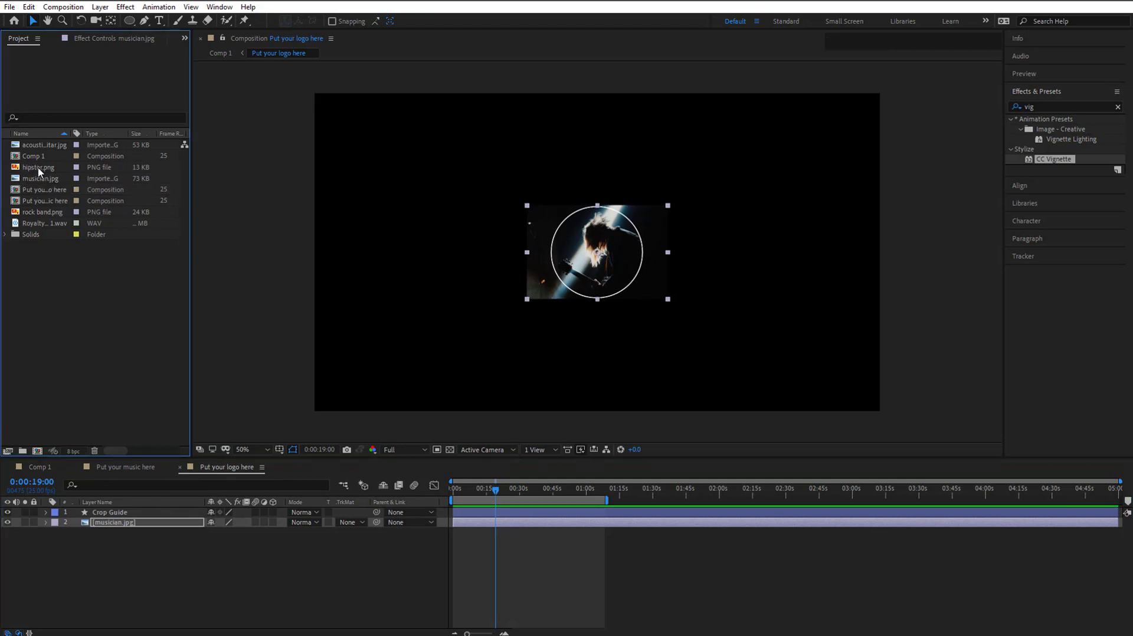
{"action": "left_click", "coordinate": [36, 167]}
{"action": "left_click", "coordinate": [39, 147]}
{"action": "left_click_drag", "start_coordinate": [40, 212], "coordinate": [127, 519]}
{"action": "left_click", "coordinate": [7, 532]}
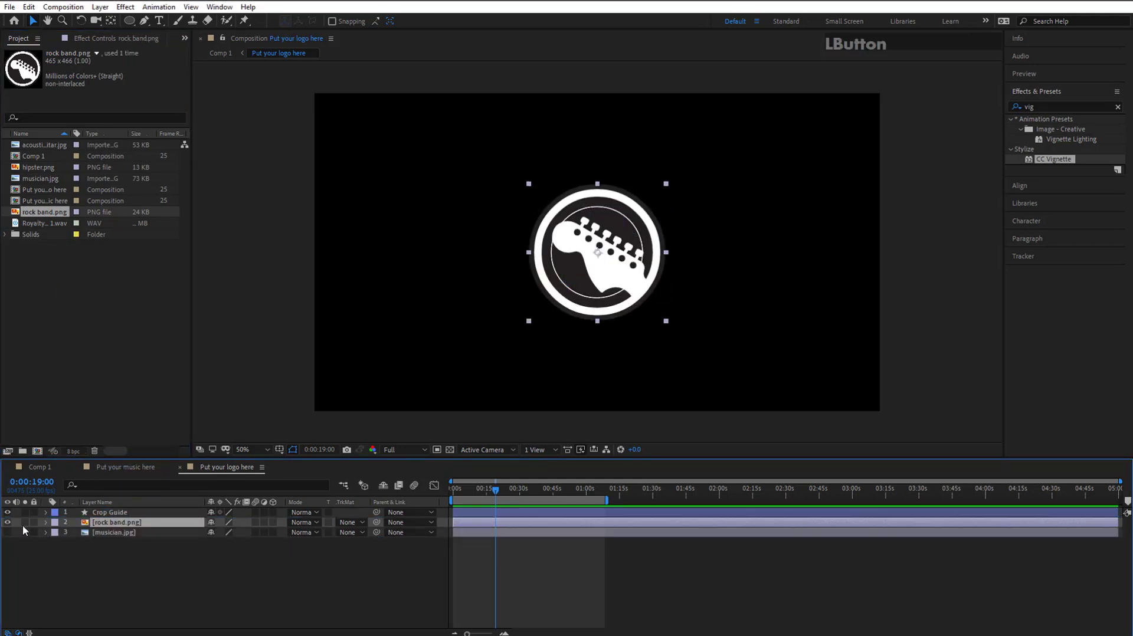
Scale rock band.png down proportionally to fit just inside the crop guide circle, and check the logo in Comp 1.
{"action": "key", "text": "slash"}
{"action": "left_click_drag", "start_coordinate": [734, 116], "coordinate": [706, 169]}
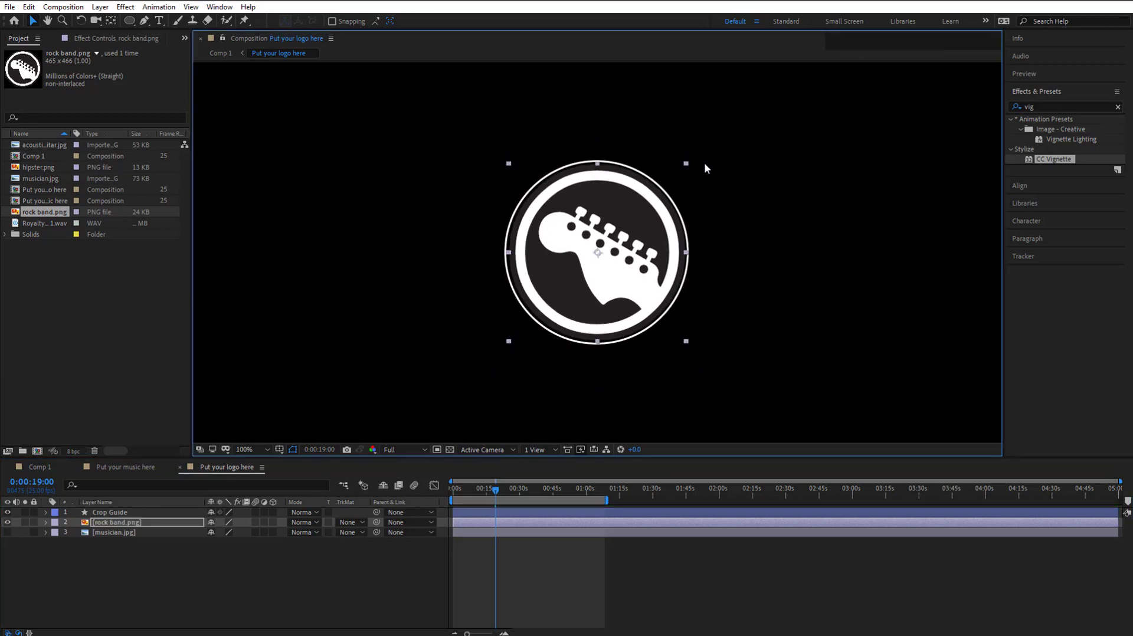
{"action": "left_click", "coordinate": [40, 467]}
{"action": "key", "text": "slash"}
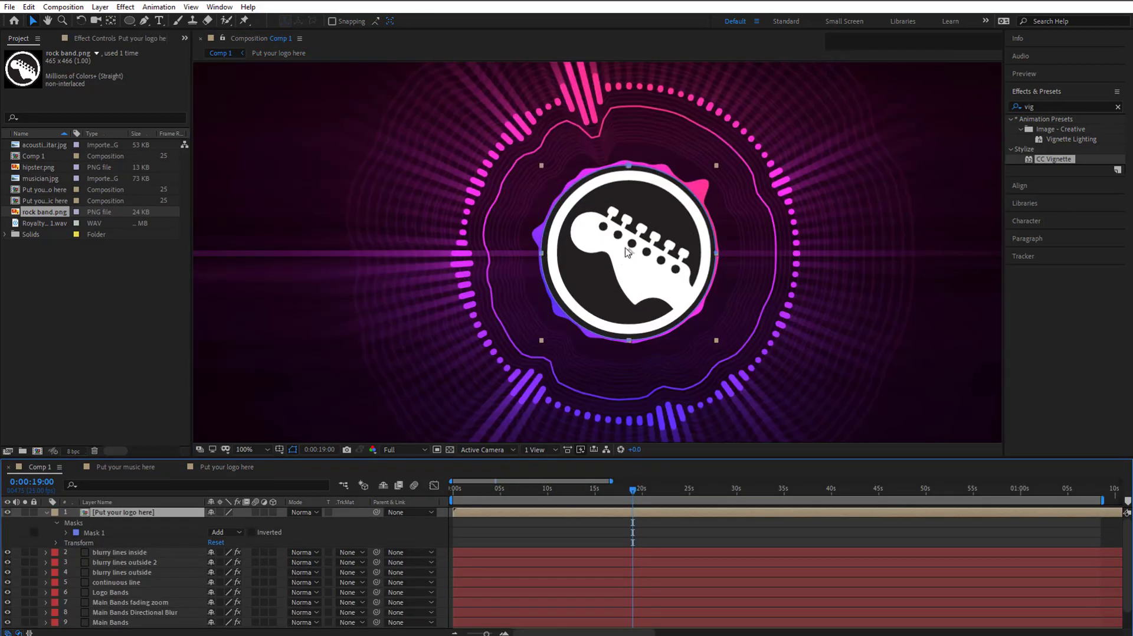
{"action": "key", "text": "slash"}
{"action": "key", "text": "slash"}
{"action": "key", "text": "slash"}
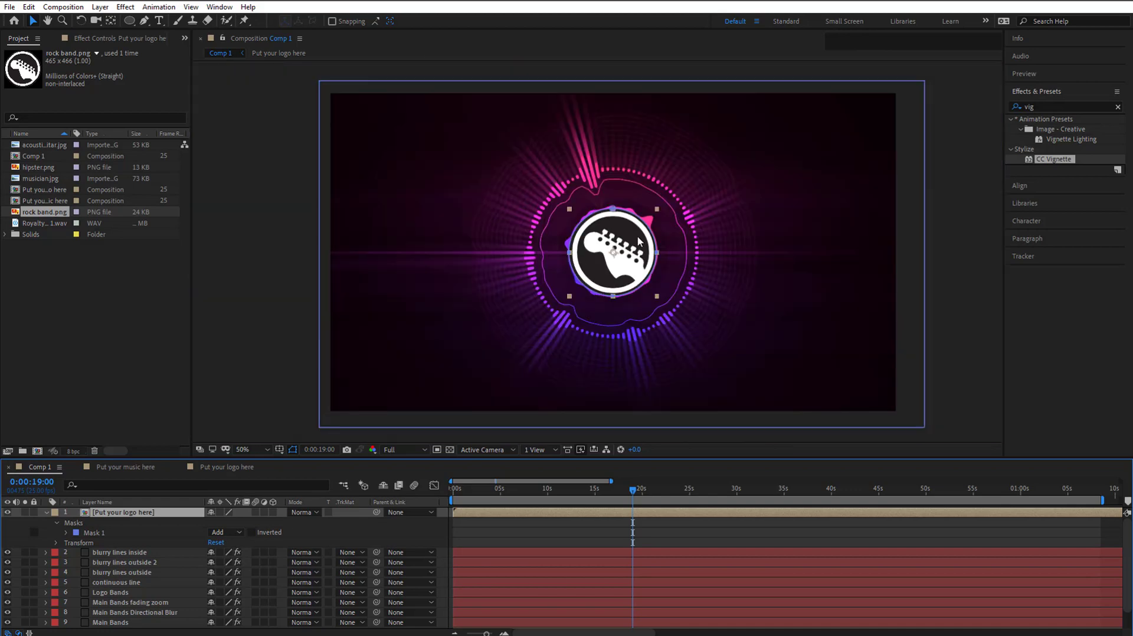
{"action": "key", "text": "slash"}
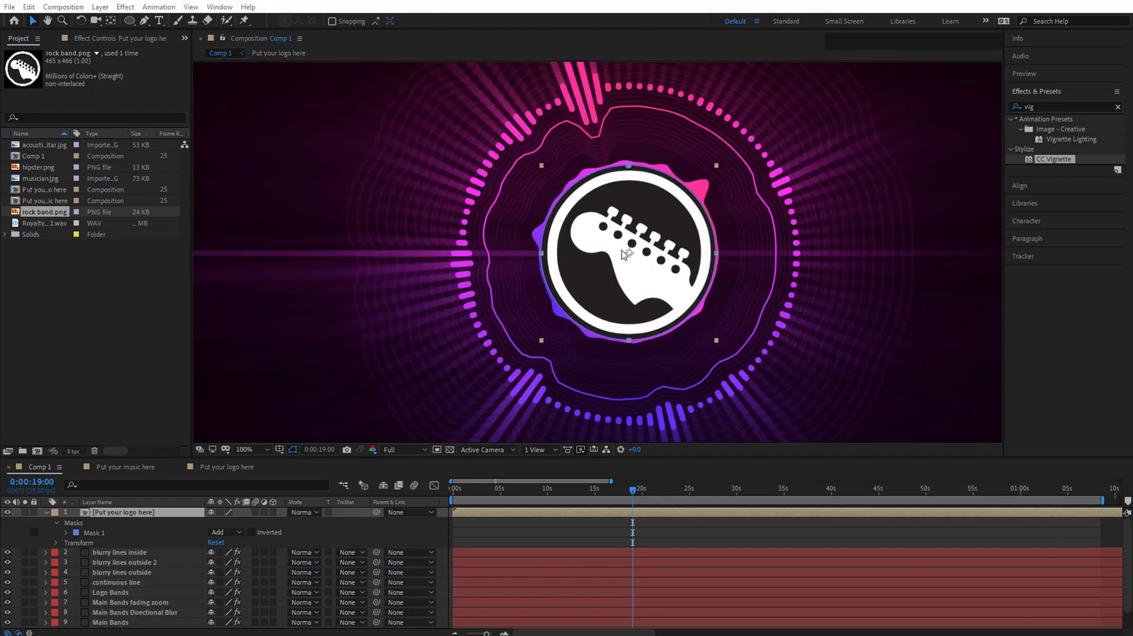
{"action": "key", "text": "apostrophe"}
Find the Hue/Saturation effect and apply it to the "Put your logo here" layer in Comp 1.
{"action": "left_click", "coordinate": [109, 512]}
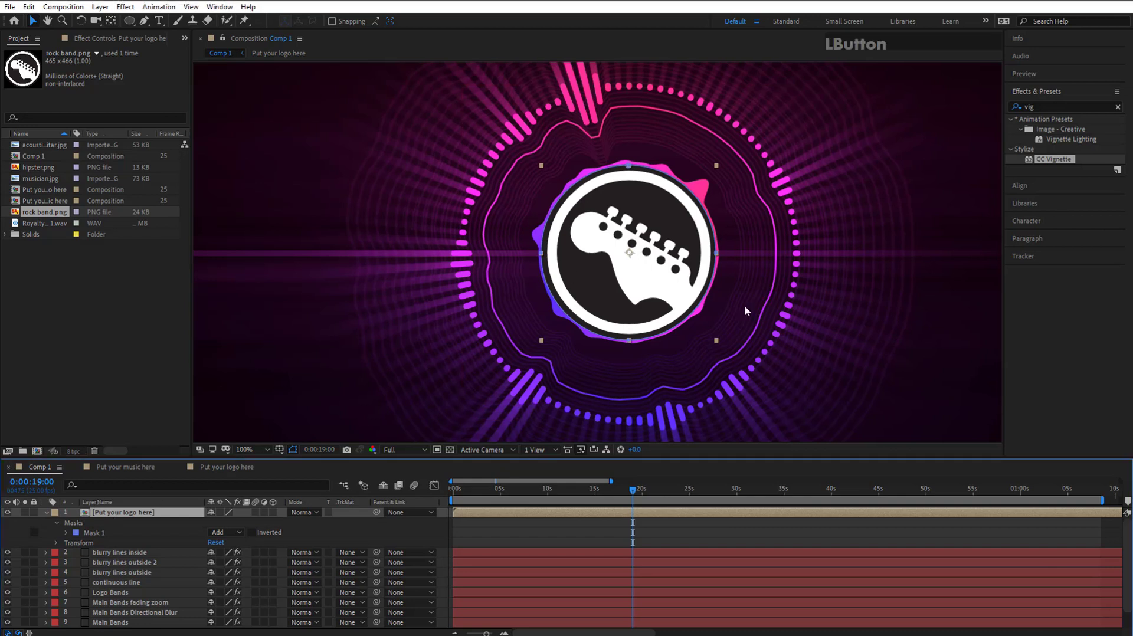
{"action": "left_click", "coordinate": [1038, 108]}
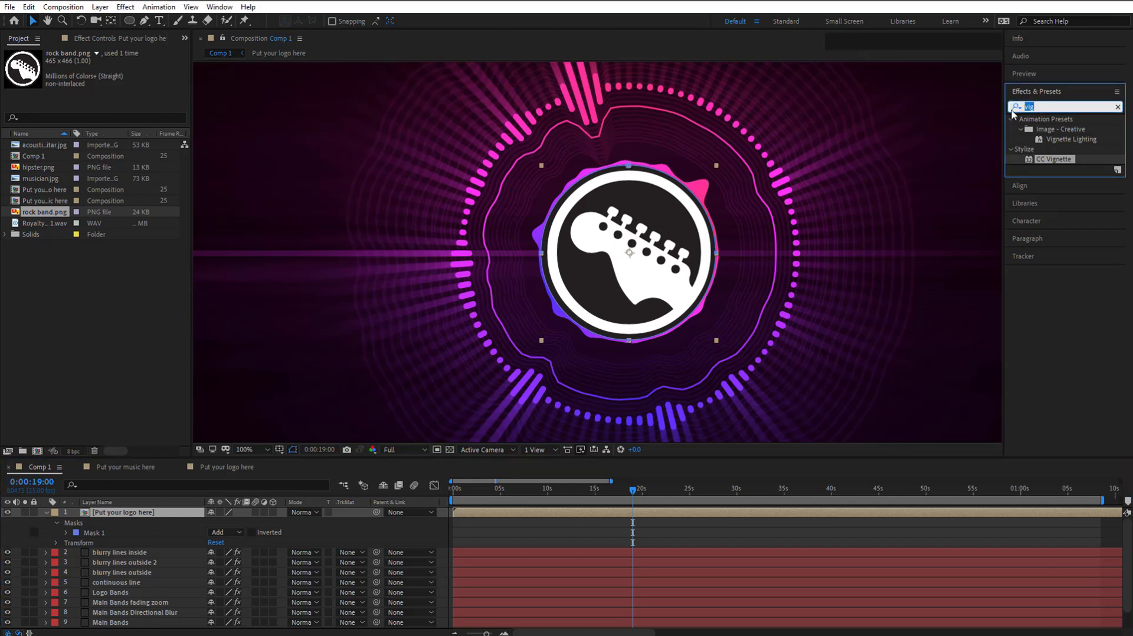
{"action": "type", "text": "hue"}
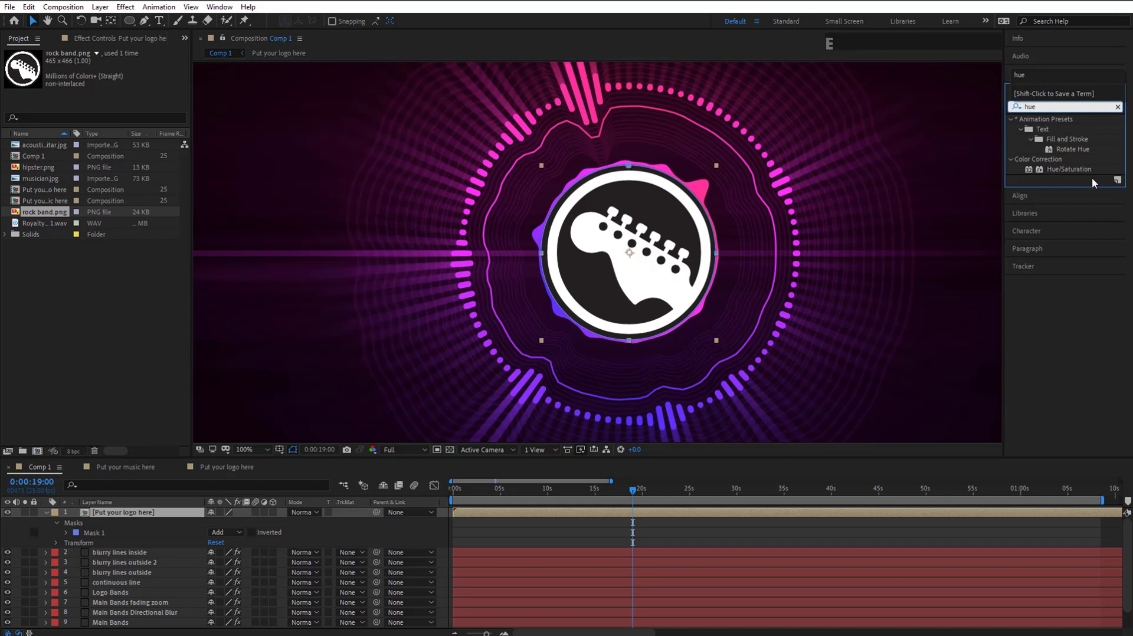
{"action": "double_click", "coordinate": [1066, 168]}
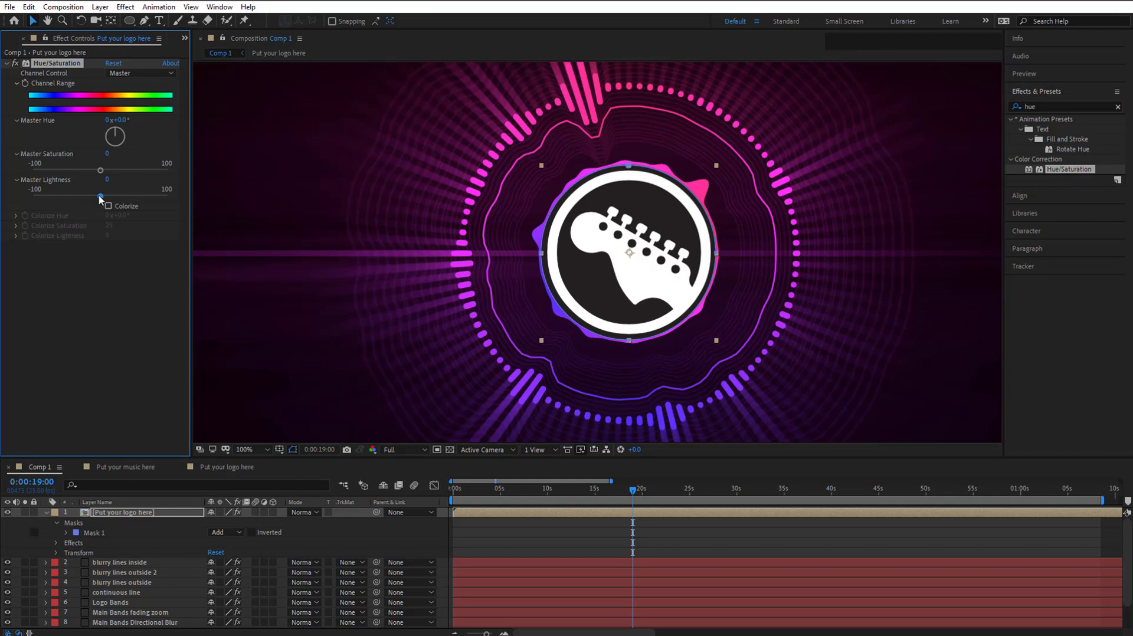
Darken the logo by setting Hue/Saturation's Master Lightness to -40, leaving Colorize off.
{"action": "left_click_drag", "start_coordinate": [101, 196], "coordinate": [71, 197]}
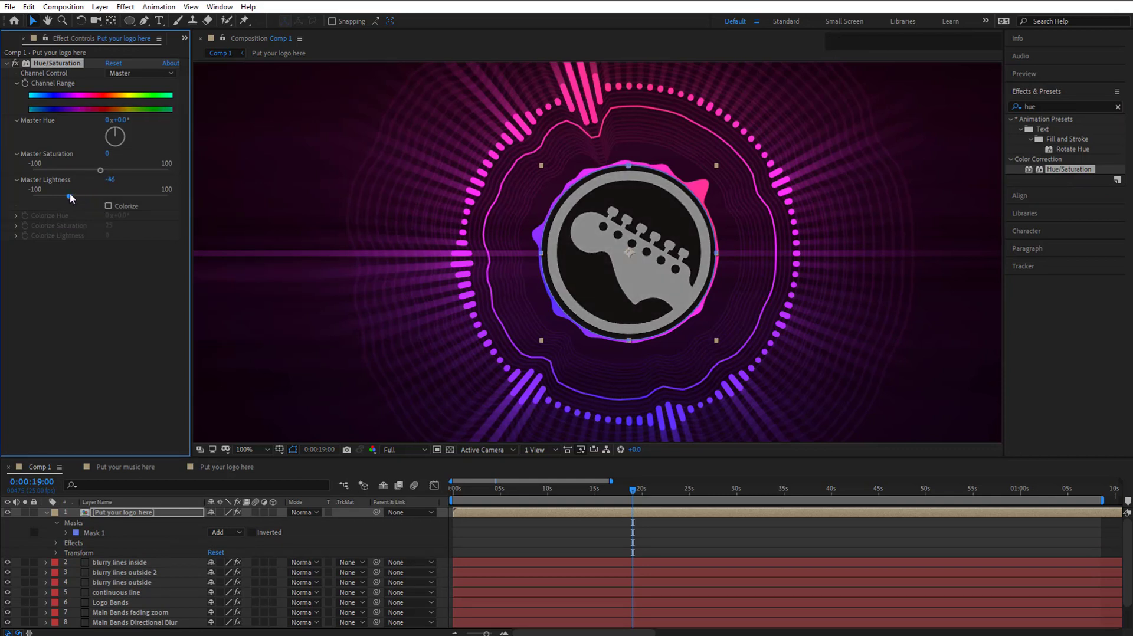
{"action": "left_click", "coordinate": [108, 206]}
{"action": "left_click", "coordinate": [108, 207]}
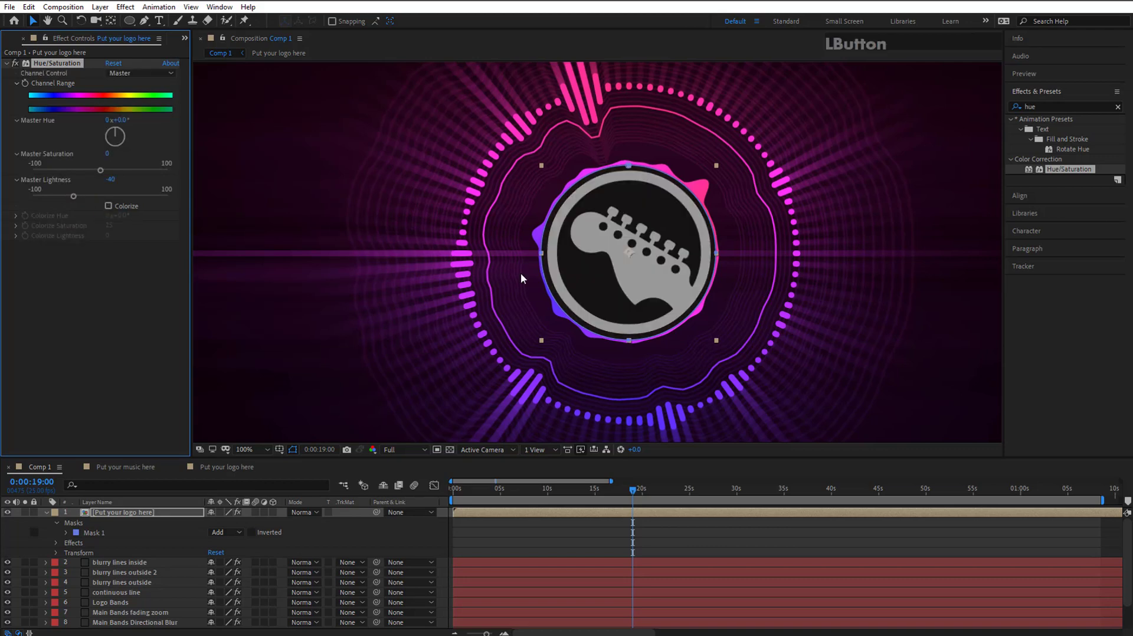
{"action": "scroll", "coordinate": [520, 272], "scroll_direction": "up", "scroll_amount": 1}
{"action": "scroll", "coordinate": [521, 273], "scroll_direction": "down", "scroll_amount": 3}
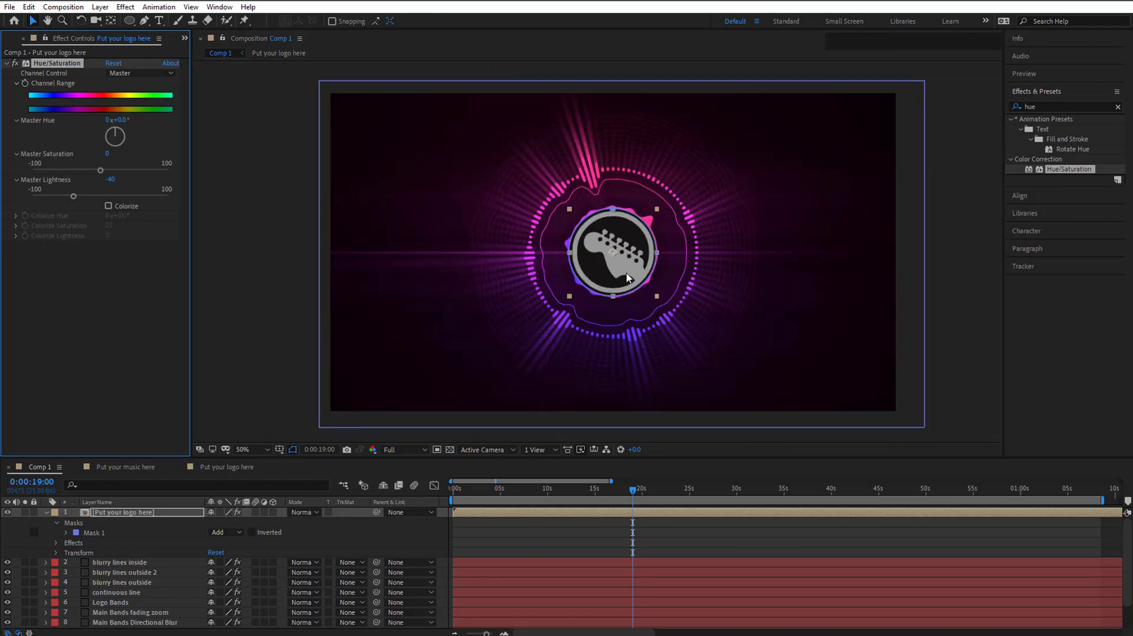
Create an adjustment layer above all layers in Comp 1 and apply the Hue/Saturation effect to it.
{"action": "left_click", "coordinate": [482, 539]}
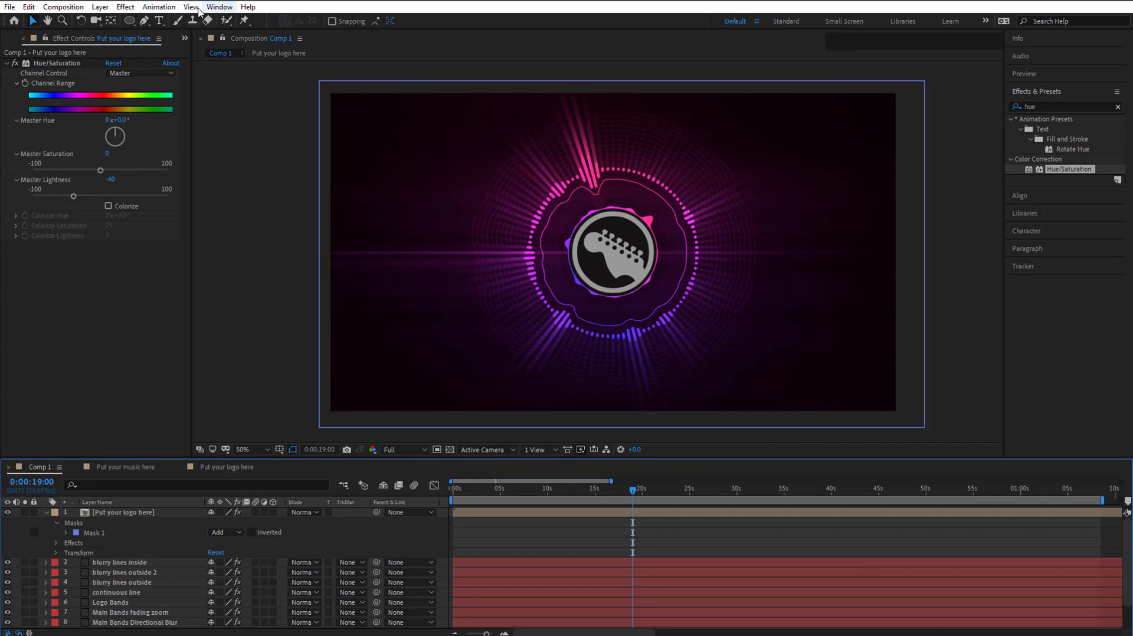
{"action": "left_click", "coordinate": [100, 7]}
{"action": "mouse_move", "coordinate": [191, 23]}
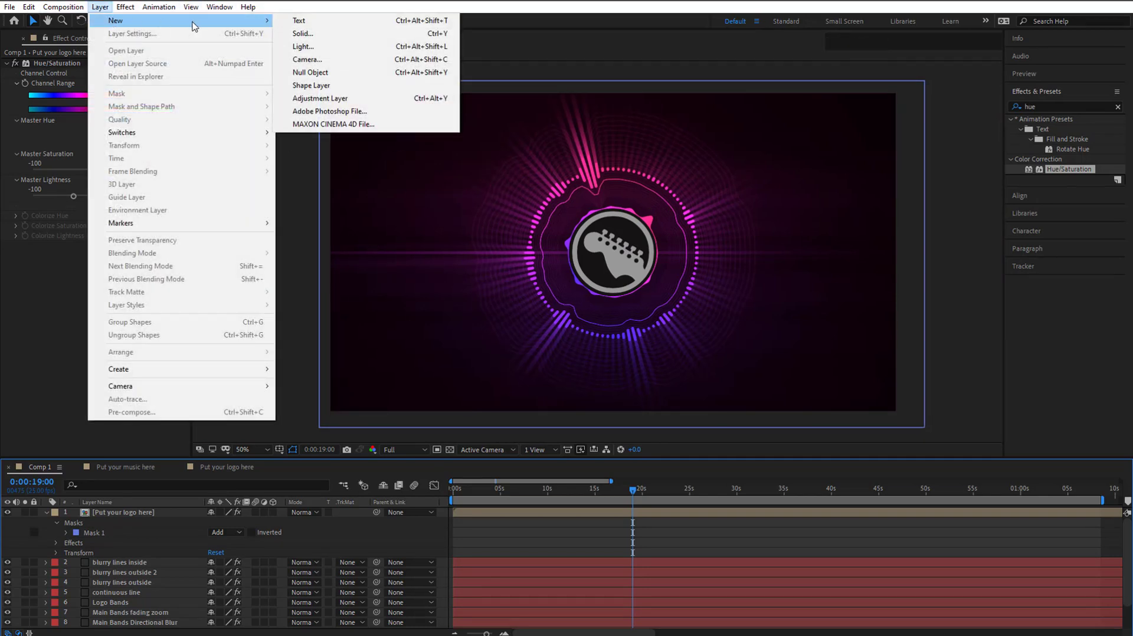
{"action": "left_click", "coordinate": [363, 98]}
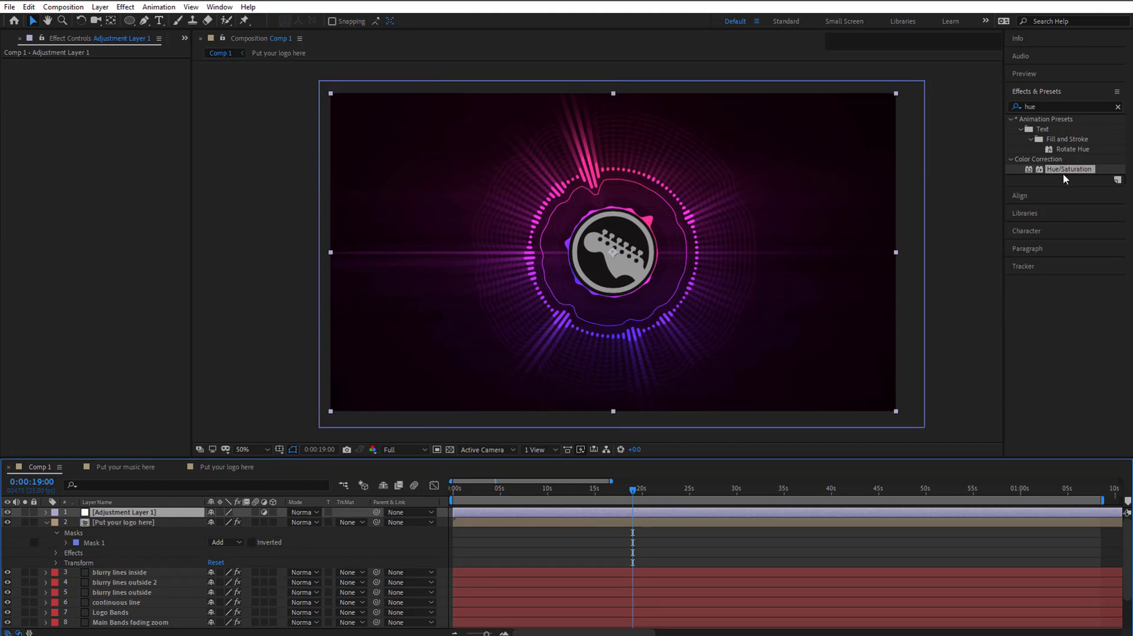
{"action": "left_click_drag", "start_coordinate": [1065, 170], "coordinate": [131, 548]}
{"action": "left_click", "coordinate": [46, 523]}
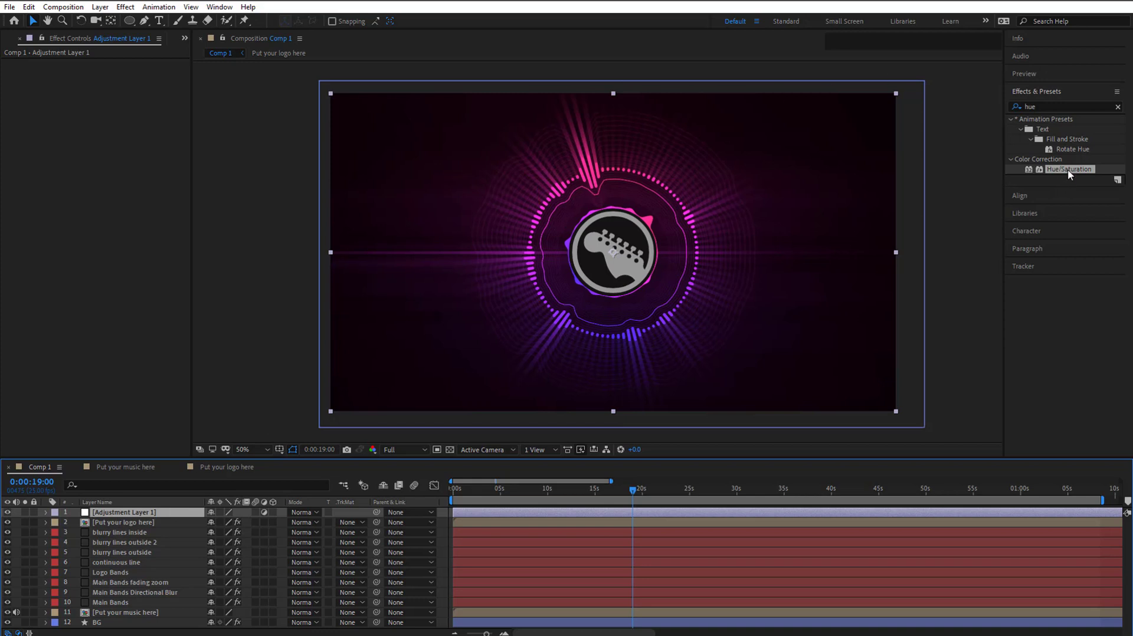
{"action": "left_click_drag", "start_coordinate": [1060, 171], "coordinate": [120, 171]}
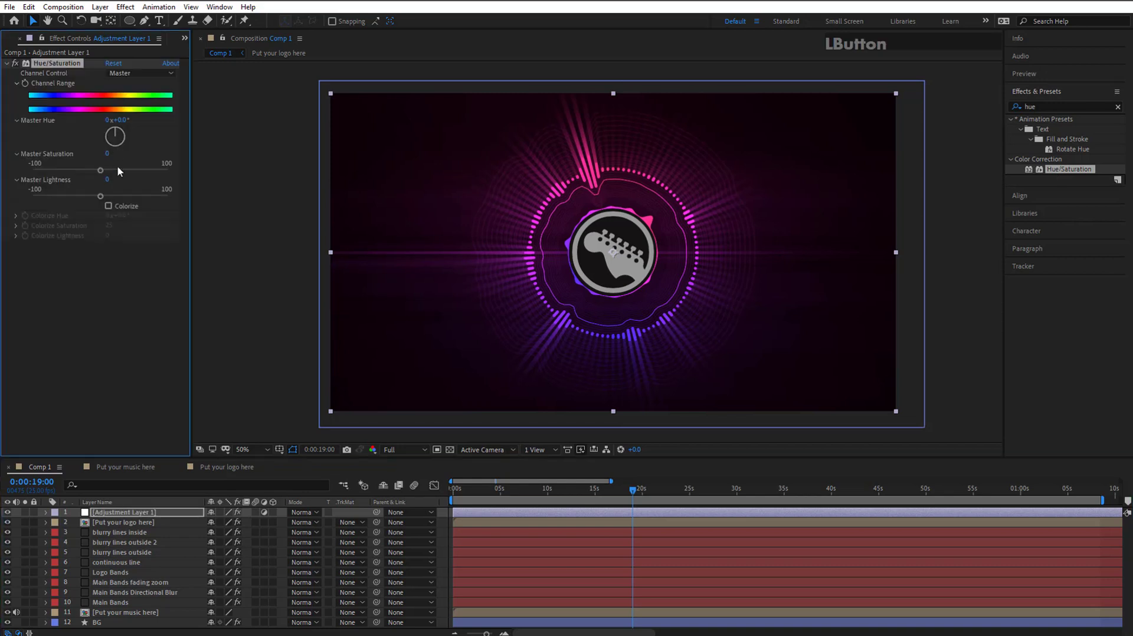
Try colorizing the adjustment layer in purple with saturation 50, then turn Colorize off and shift its Master Hue to 34°.
{"action": "left_click", "coordinate": [108, 206]}
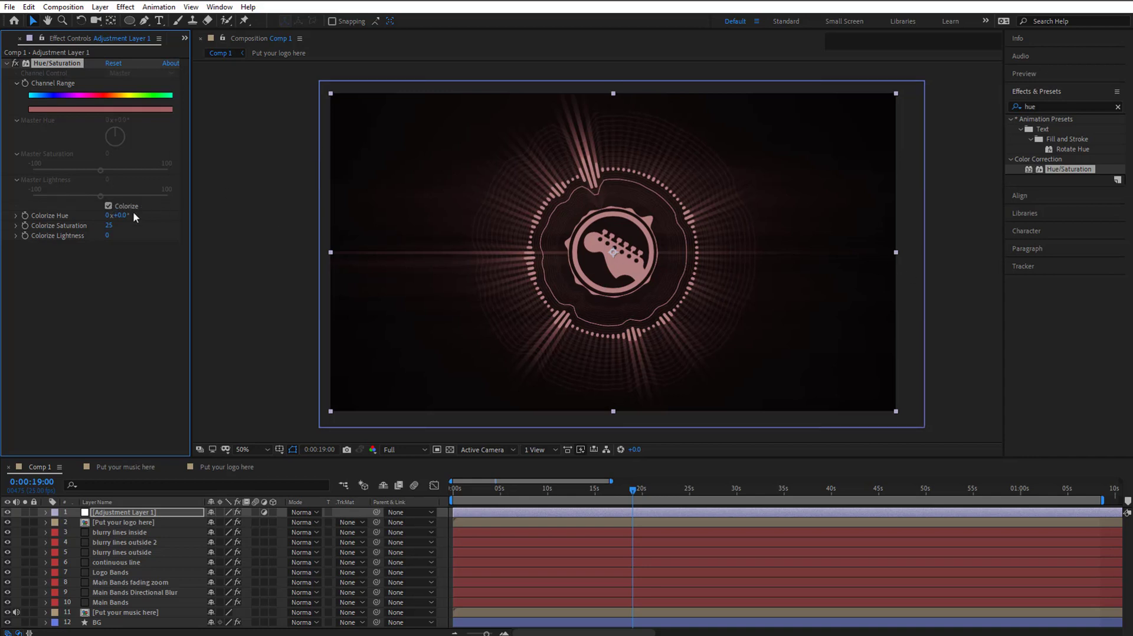
{"action": "left_click", "coordinate": [108, 206]}
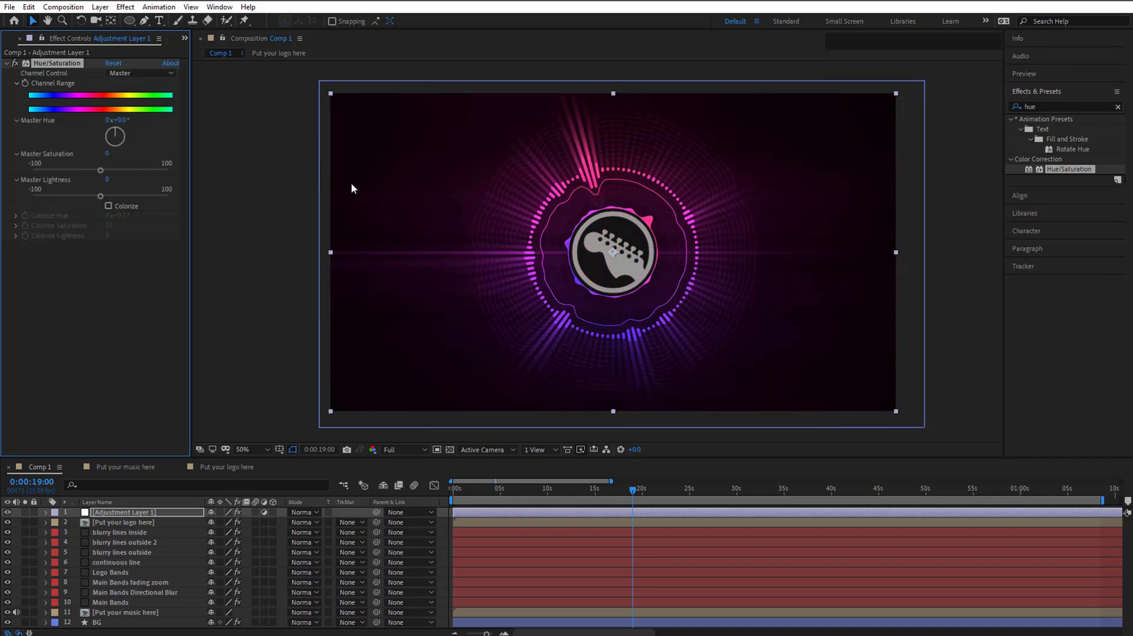
{"action": "left_click", "coordinate": [126, 205]}
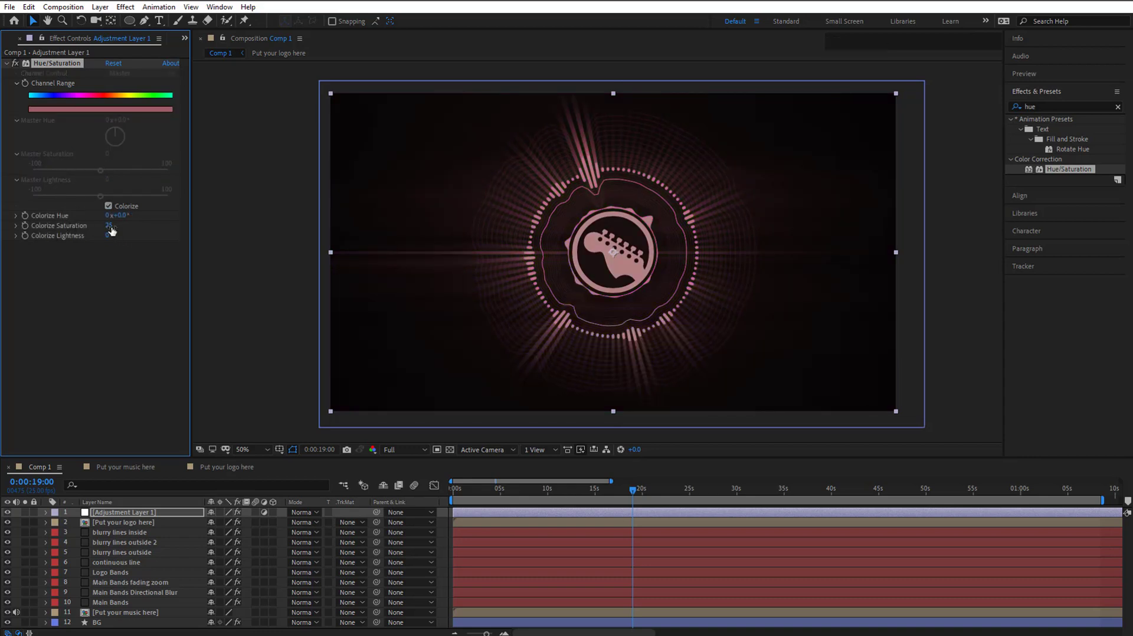
{"action": "left_click_drag", "start_coordinate": [110, 230], "coordinate": [84, 218]}
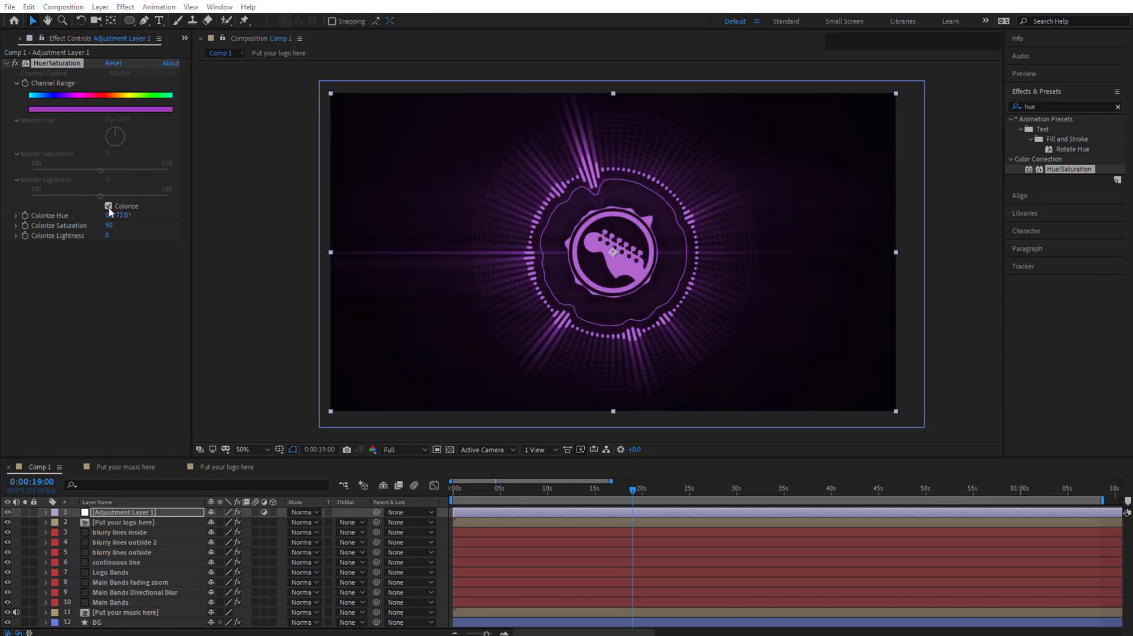
{"action": "left_click", "coordinate": [108, 206]}
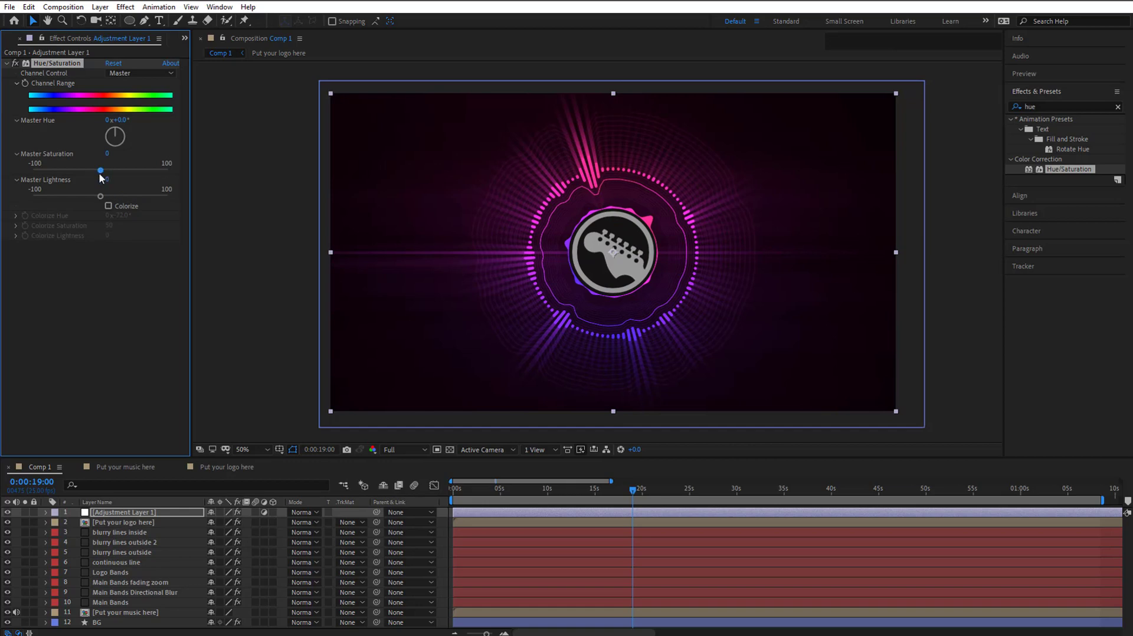
{"action": "left_click", "coordinate": [121, 137]}
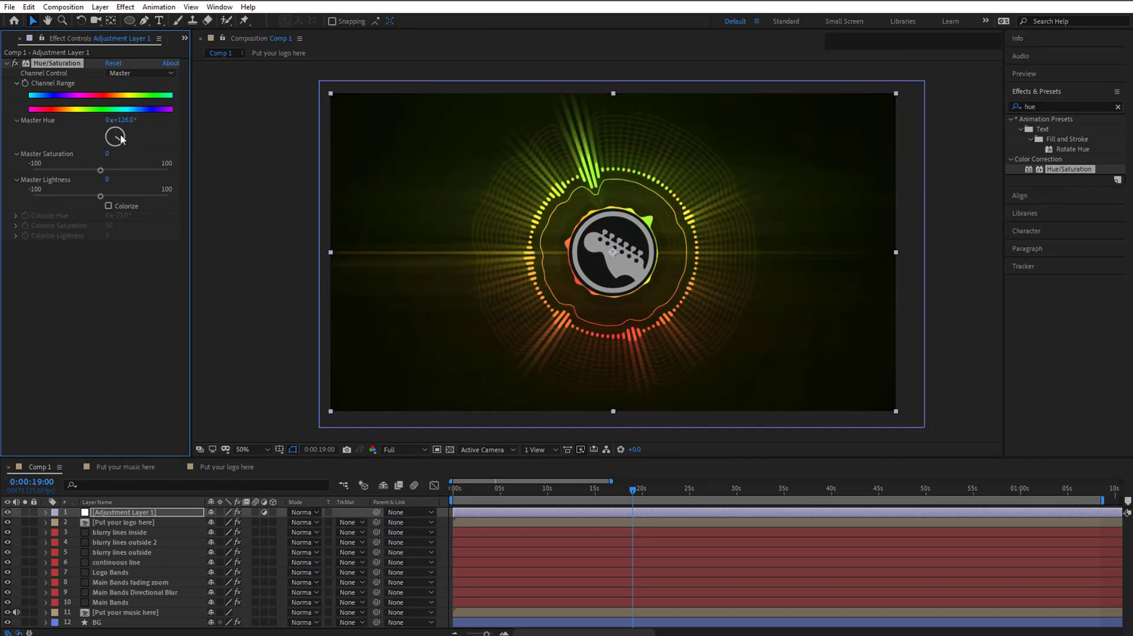
{"action": "left_click_drag", "start_coordinate": [120, 136], "coordinate": [120, 131]}
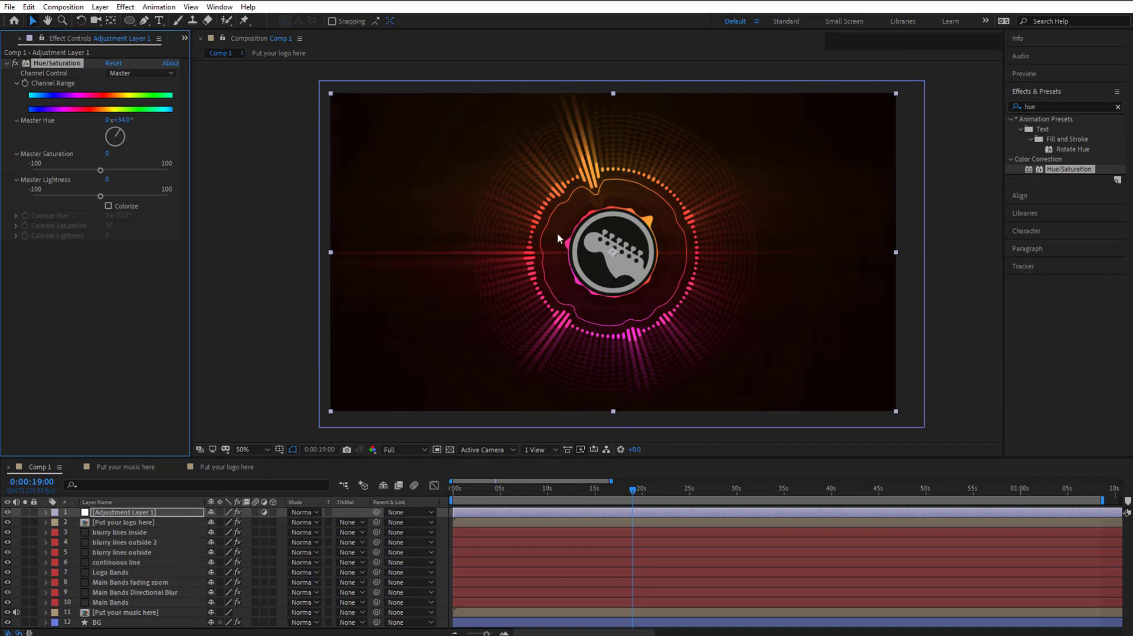
Colorize the "Put your logo here" layer with hue -79°, saturation 53 and lightness -38.
{"action": "left_click", "coordinate": [142, 522]}
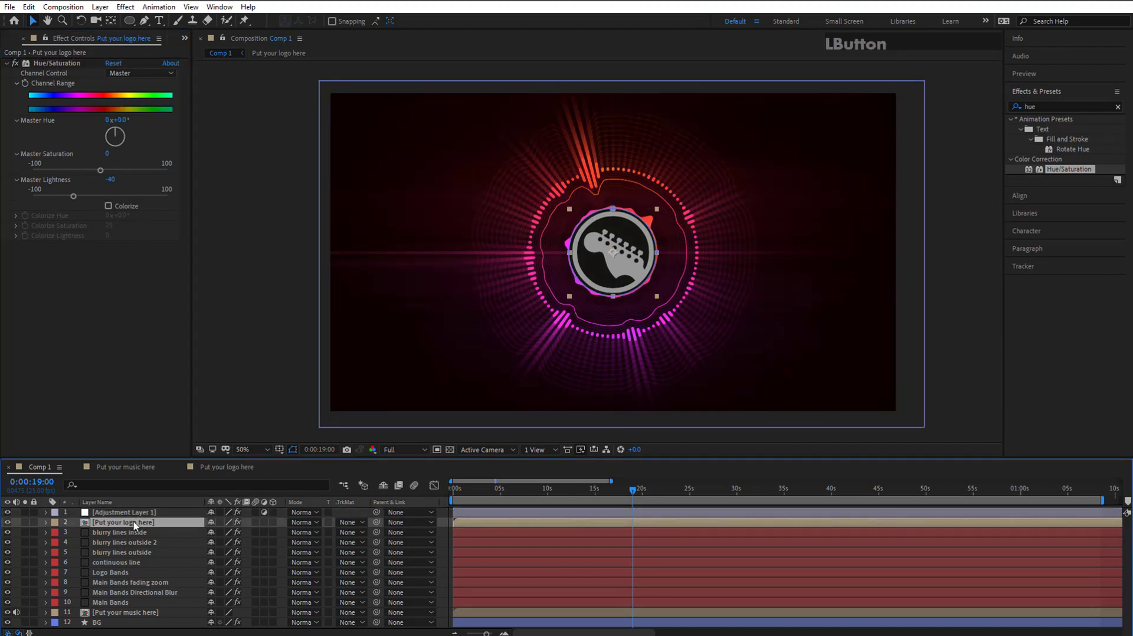
{"action": "left_click", "coordinate": [131, 204]}
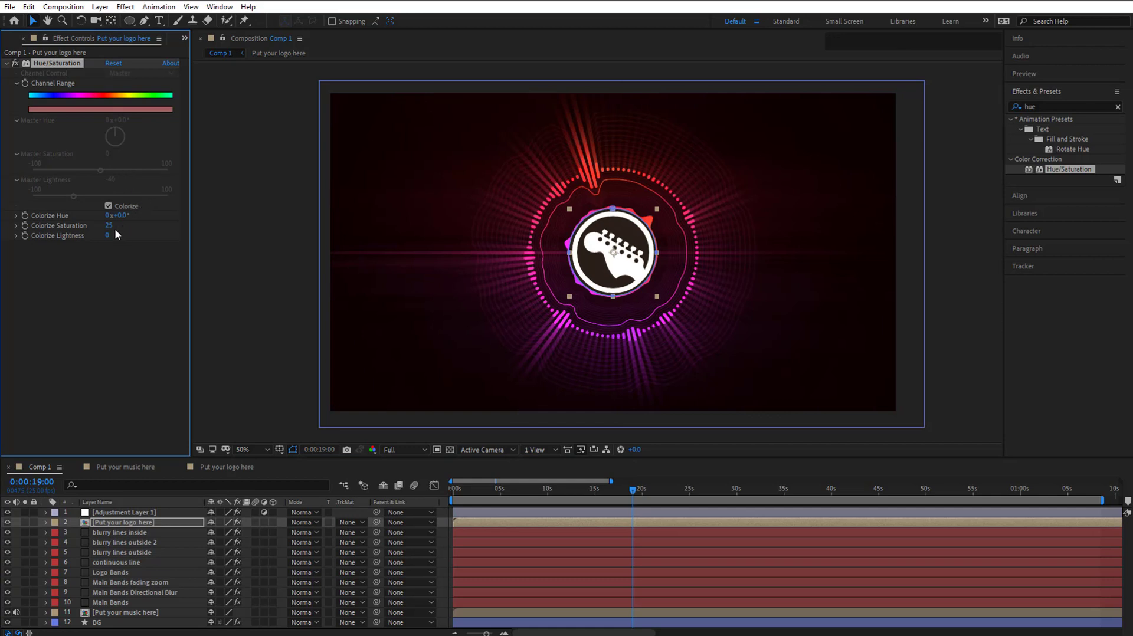
{"action": "left_click_drag", "start_coordinate": [108, 239], "coordinate": [81, 235]}
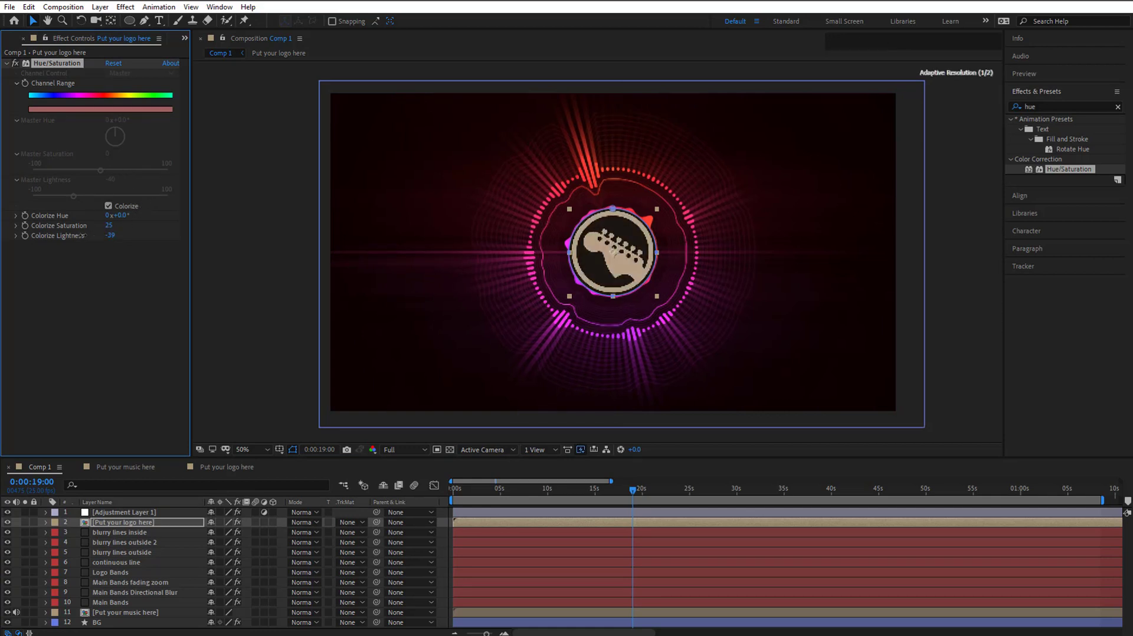
{"action": "left_click", "coordinate": [122, 226]}
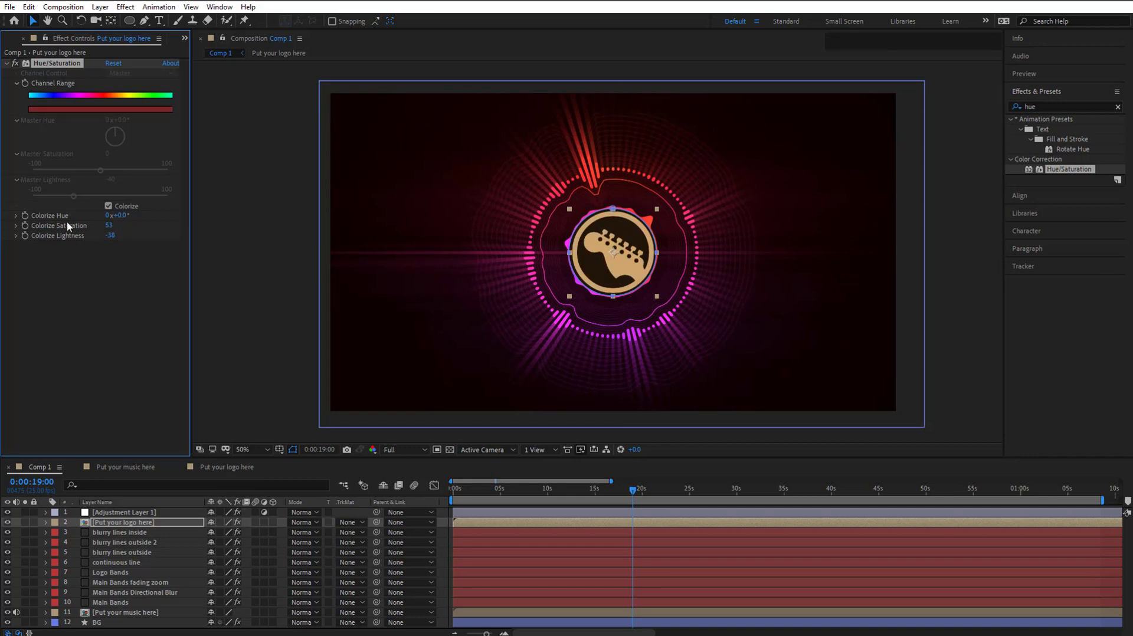
{"action": "left_click_drag", "start_coordinate": [121, 216], "coordinate": [66, 216]}
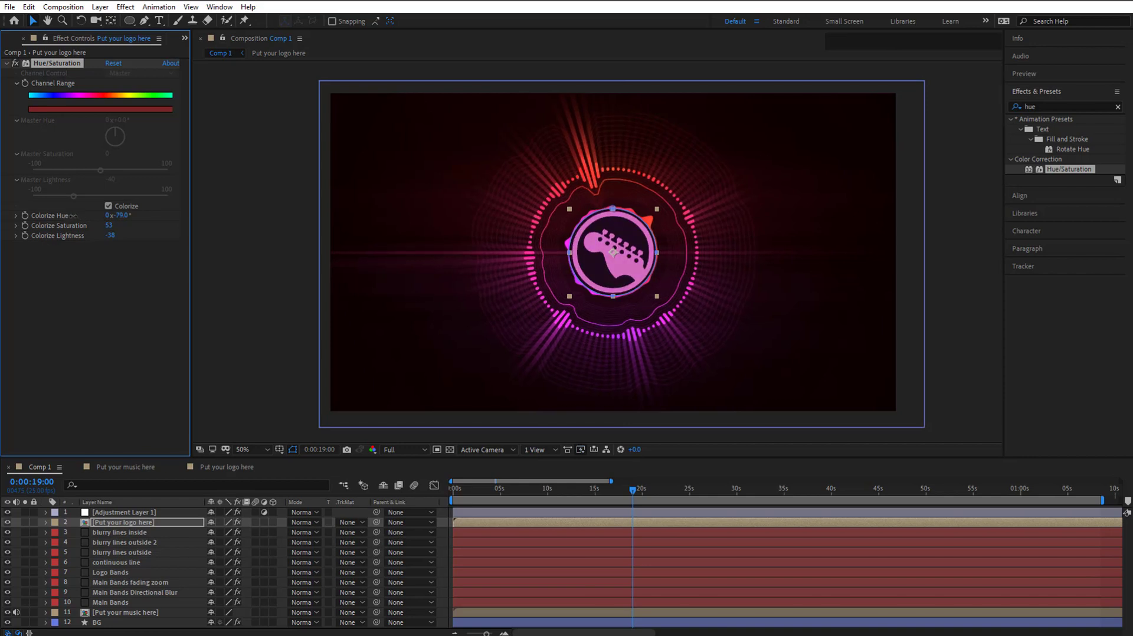
Set the adjustment layer's Master Hue to 297° and rename the layer "Adjust Colour".
{"action": "left_click", "coordinate": [121, 512]}
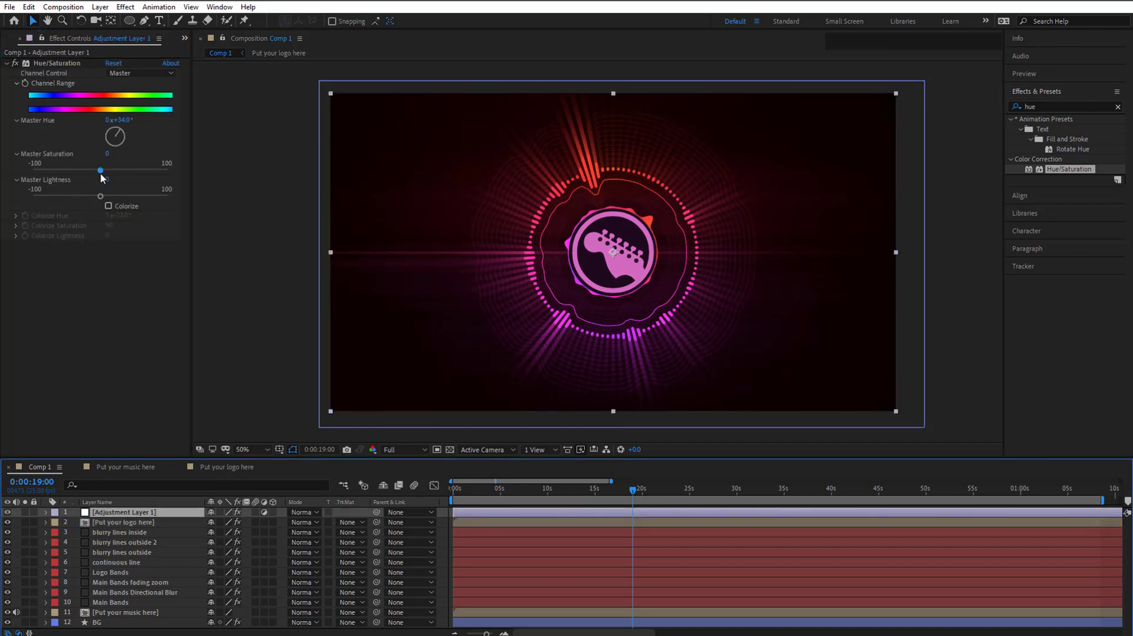
{"action": "mouse_move", "coordinate": [121, 139]}
{"action": "left_mouse_down"}
{"action": "mouse_move", "coordinate": [111, 149]}
{"action": "mouse_move", "coordinate": [102, 133]}
{"action": "left_mouse_up"}
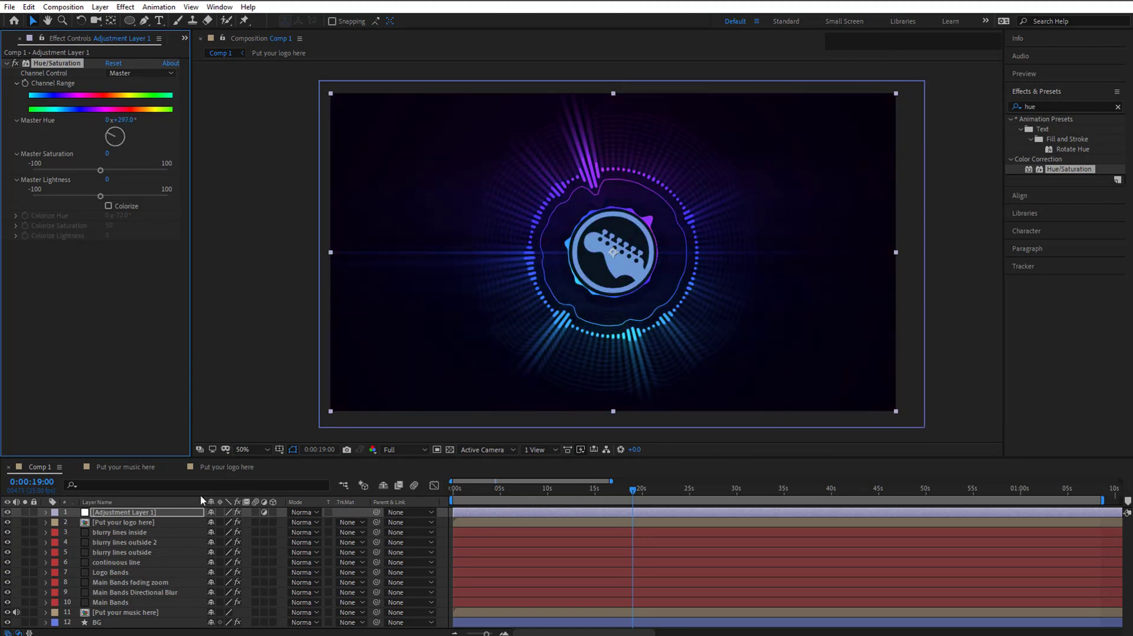
{"action": "left_click", "coordinate": [108, 514]}
{"action": "key", "text": "Return"}
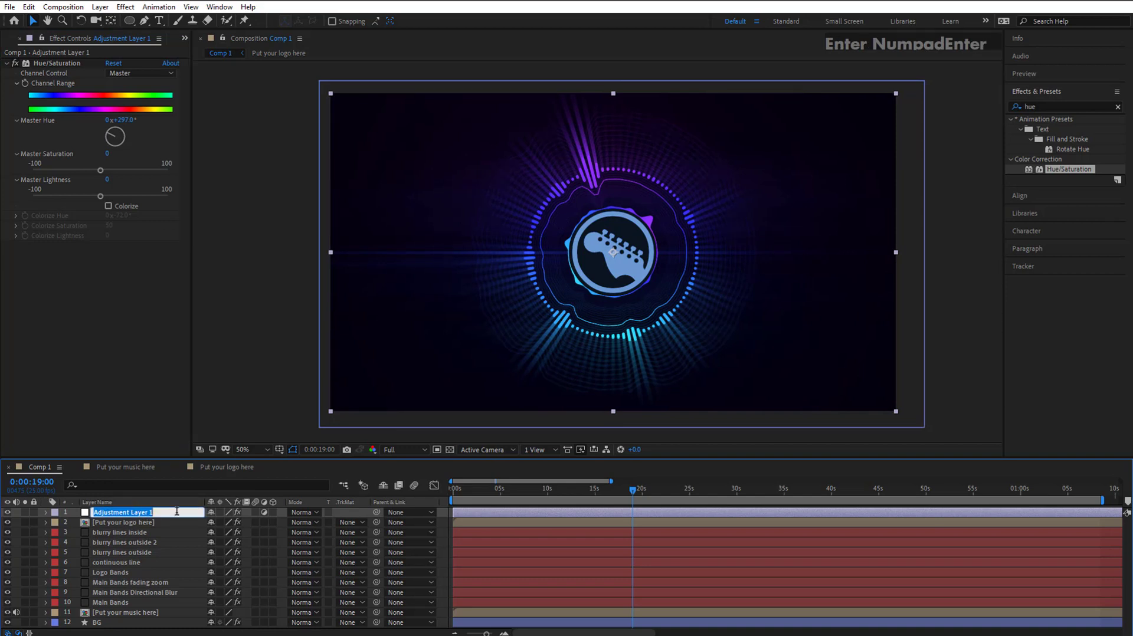
{"action": "key", "text": "shift"}
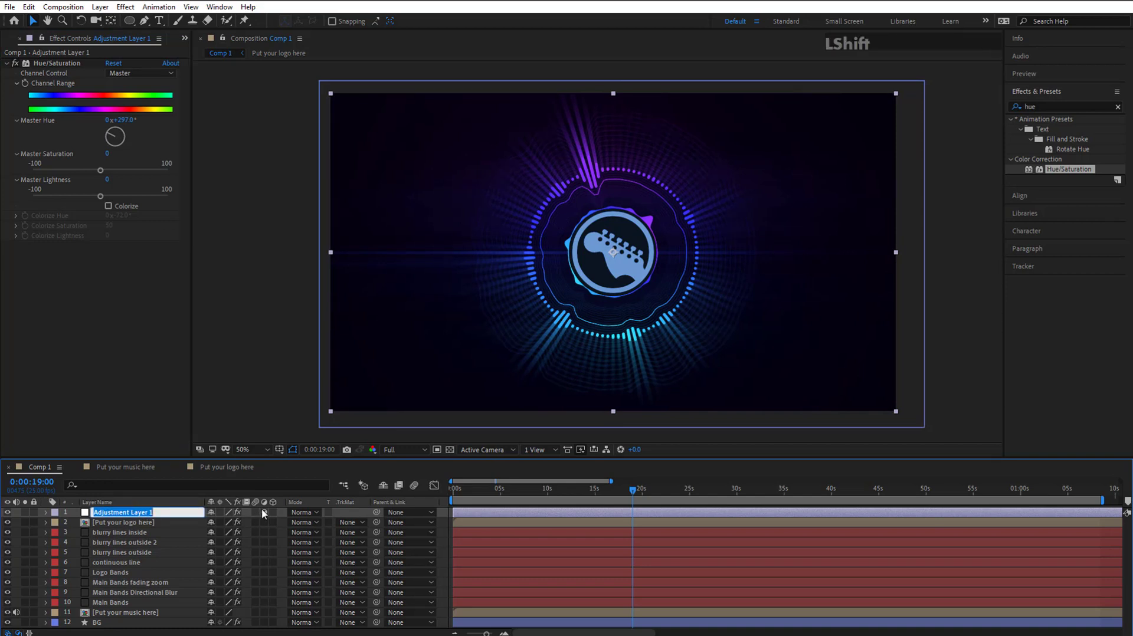
{"action": "type", "text": "Adj"}
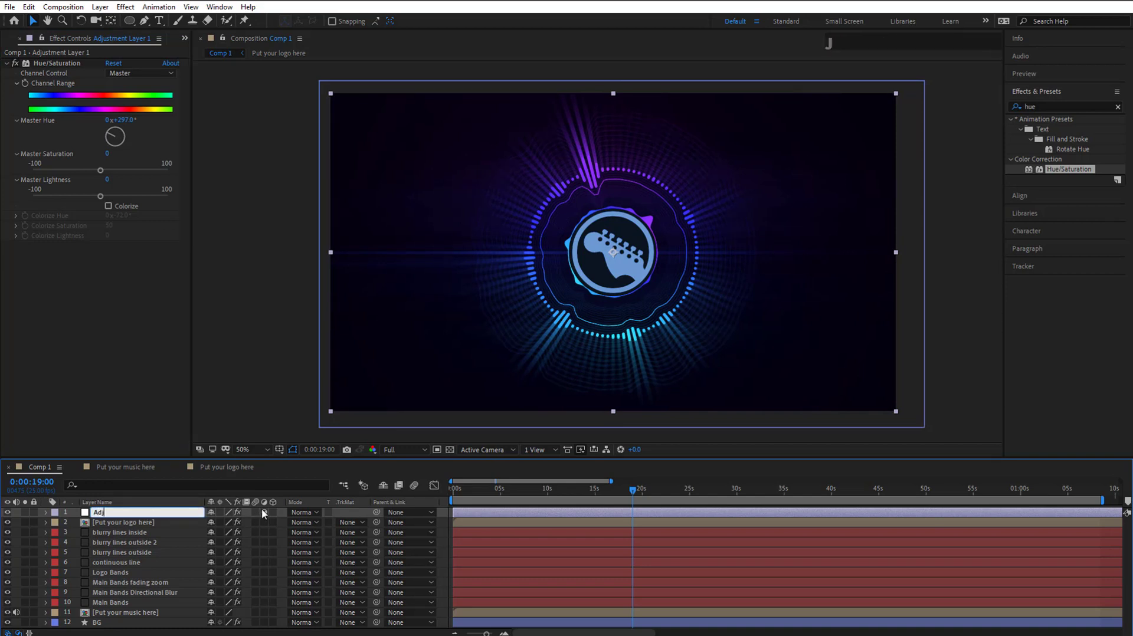
{"action": "type", "text": "ust Colour"}
{"action": "key", "text": "Return"}
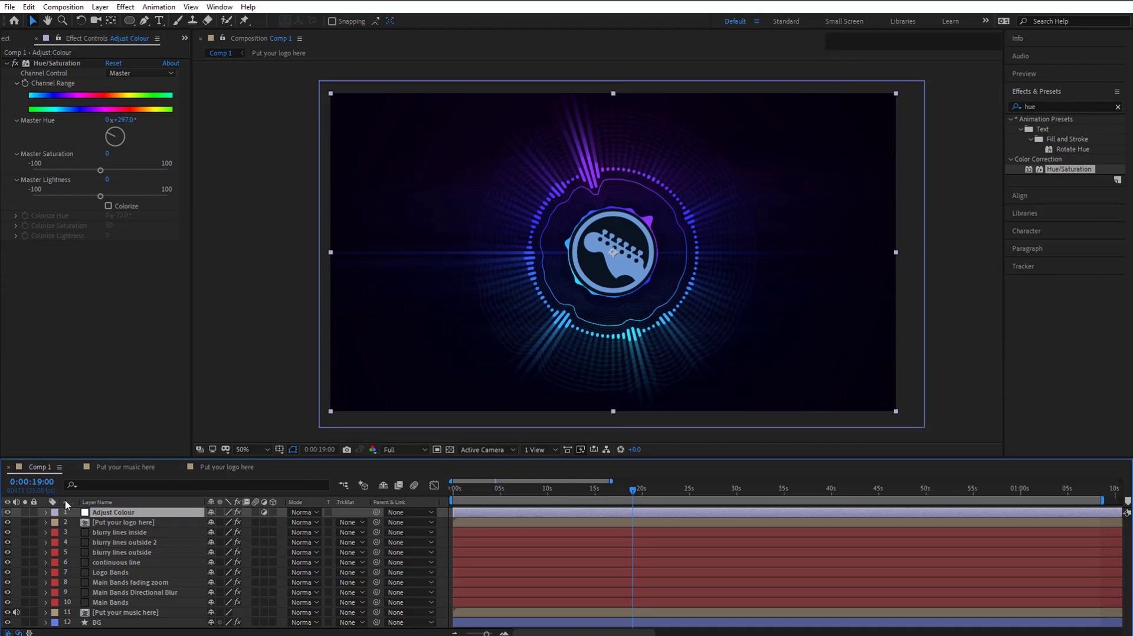
{"action": "left_click_drag", "start_coordinate": [128, 458], "coordinate": [129, 426]}
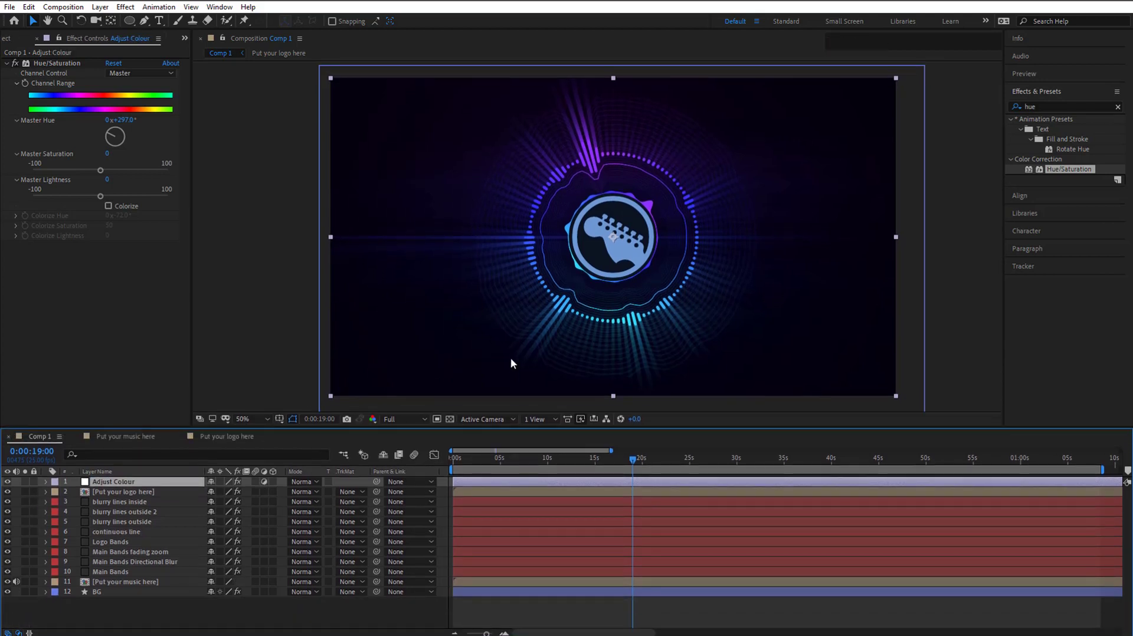